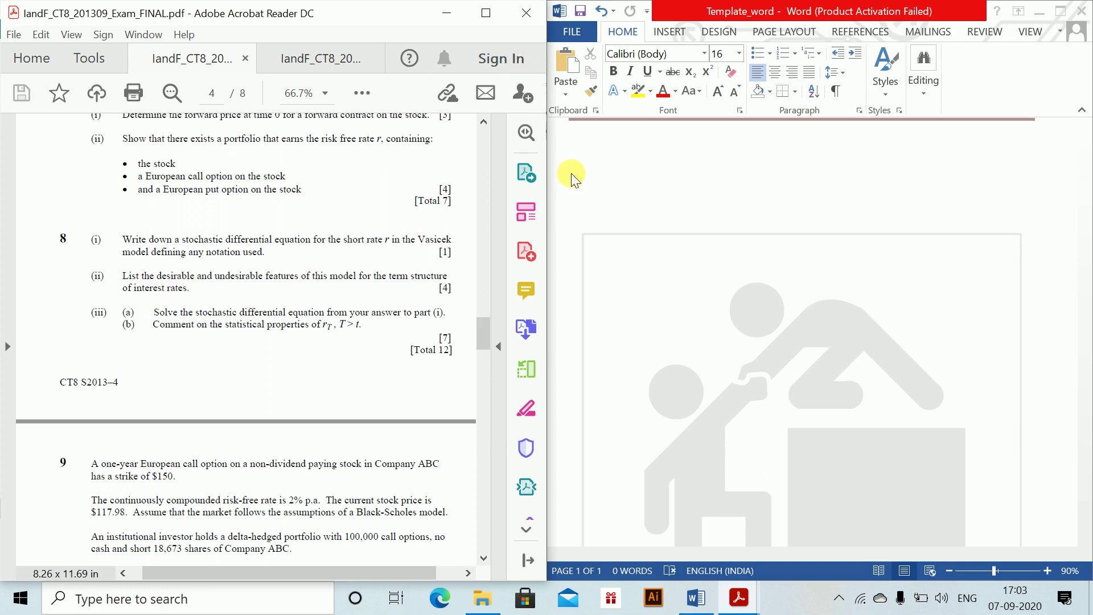
- Add the heading "Question 1." to the Word document and display the examiners' report PDF with its tools pane collapsed
{"action": "left_click", "coordinate": [585, 150]}
{"action": "type", "text": "Question 1."}
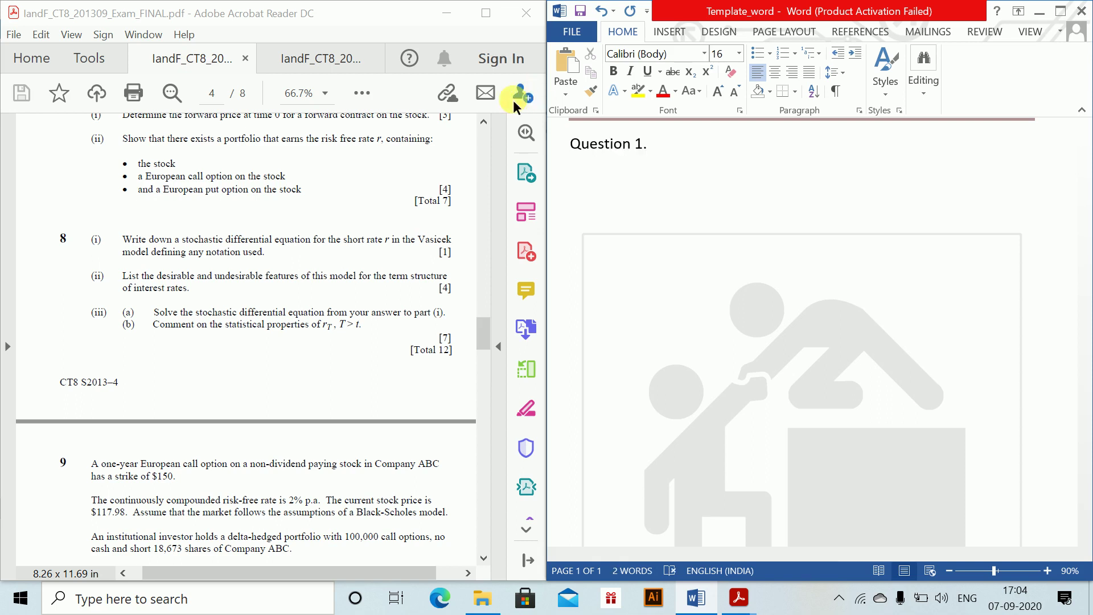
{"action": "left_click", "coordinate": [337, 57]}
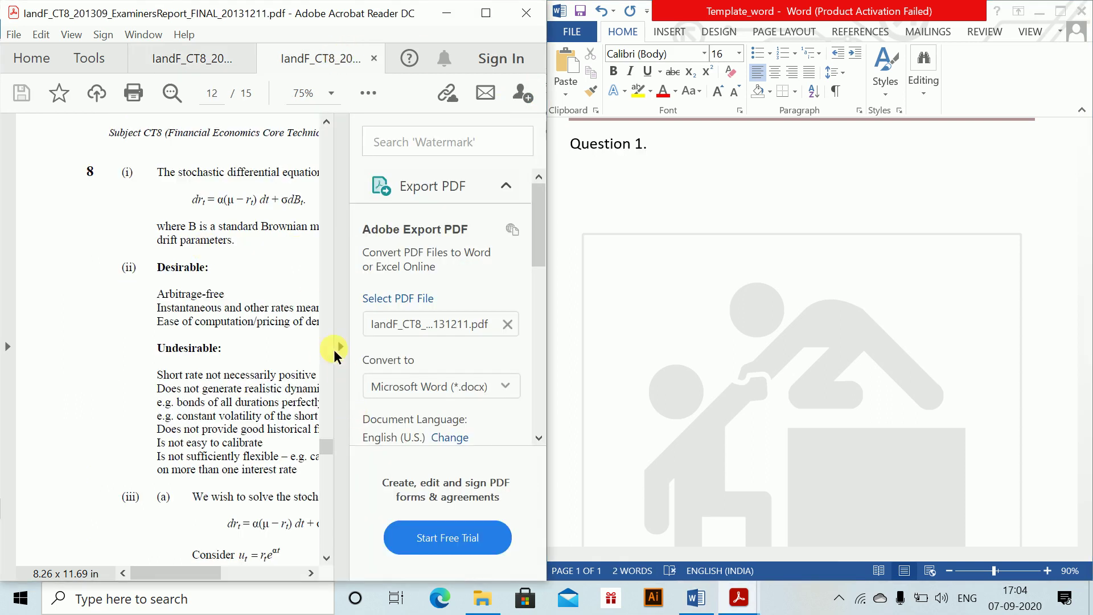
{"action": "left_click", "coordinate": [341, 346]}
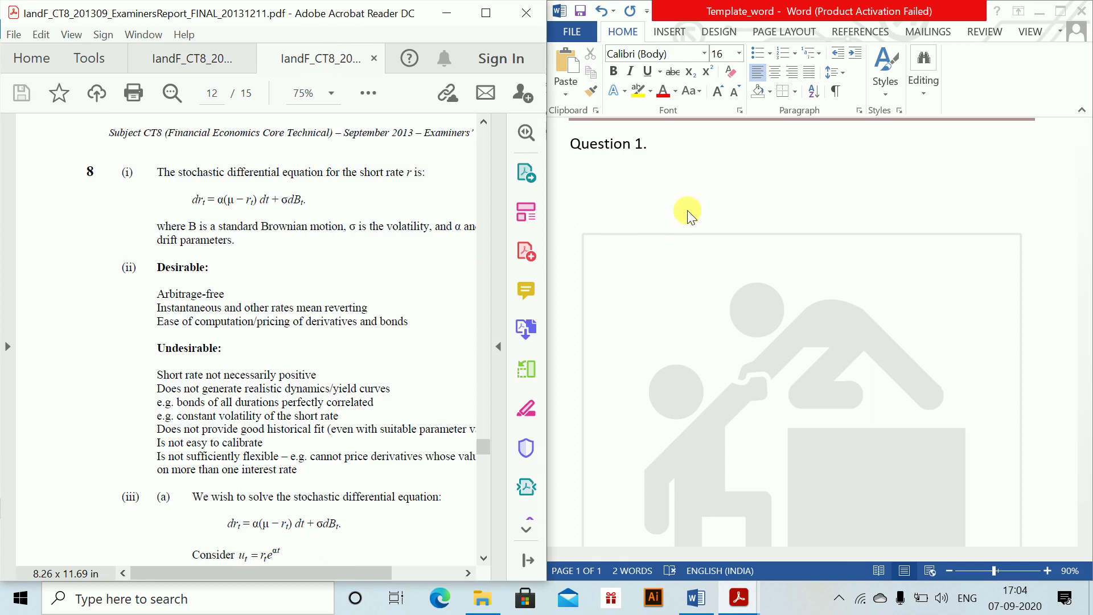
- Below the heading, write the line "The stochastic differential equation for the short rate r is:"
{"action": "left_click", "coordinate": [651, 190]}
{"action": "type", "text": "The s"}
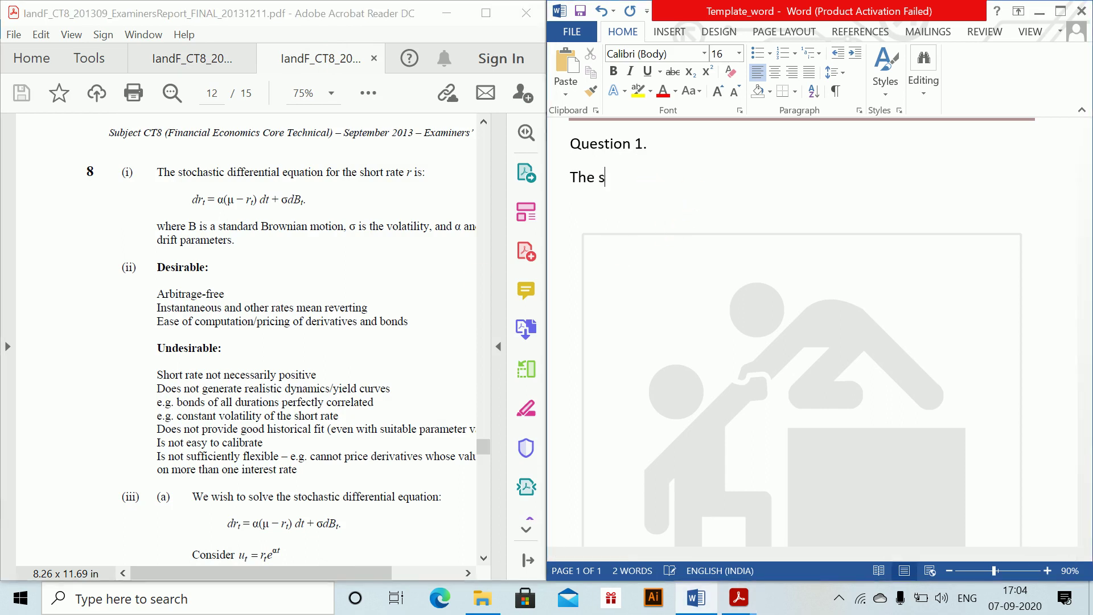
{"action": "type", "text": "tochastic differe"}
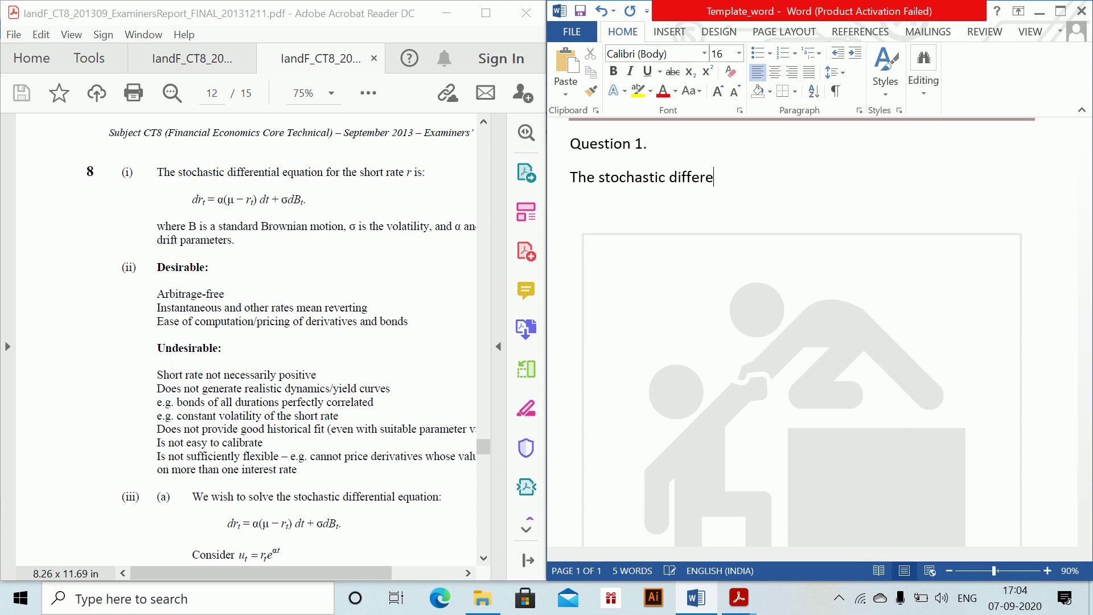
{"action": "type", "text": "ntial equation"}
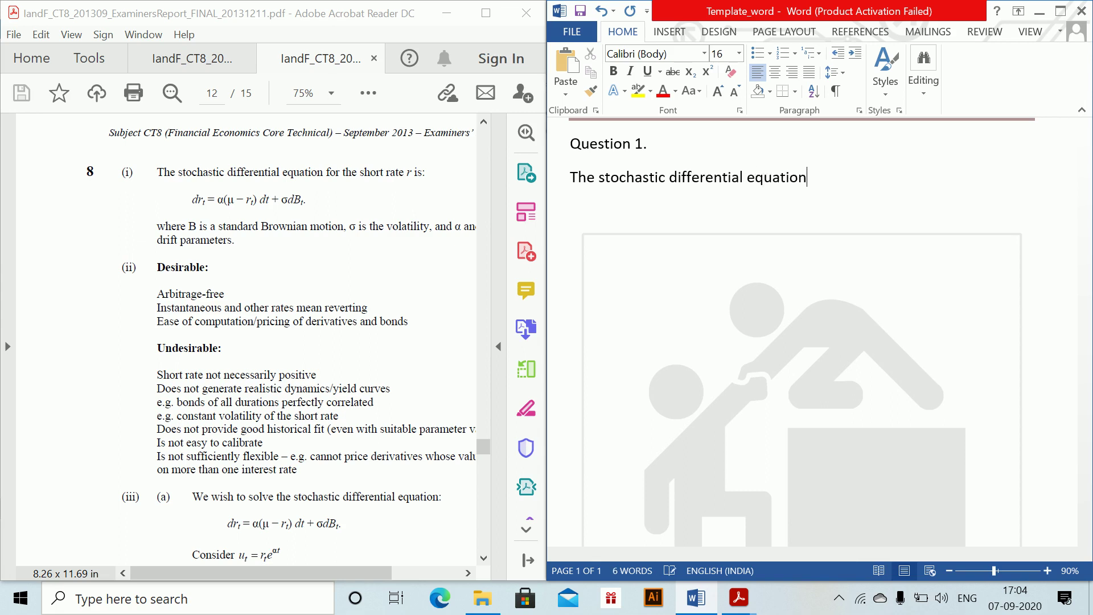
{"action": "type", "text": " for the short rate "}
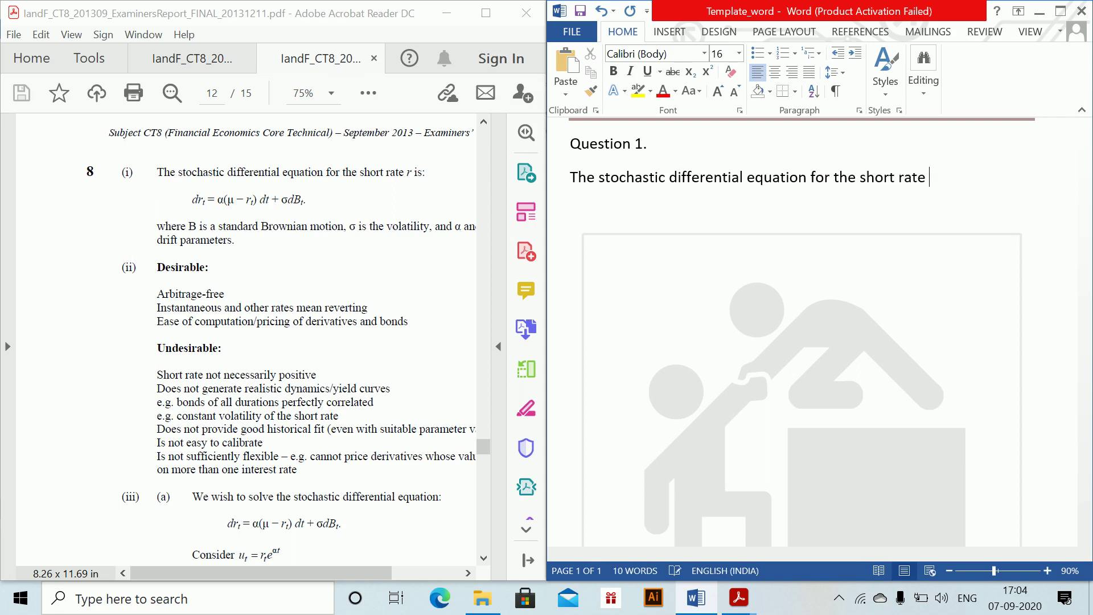
{"action": "type", "text": "r is:"}
- Insert the equation dr_t = α(μ − r_t)dt + σdB_t on a new line below the introductory sentence
{"action": "key", "text": "Return"}
{"action": "key", "text": "alt+equal"}
{"action": "type", "text": "d"}
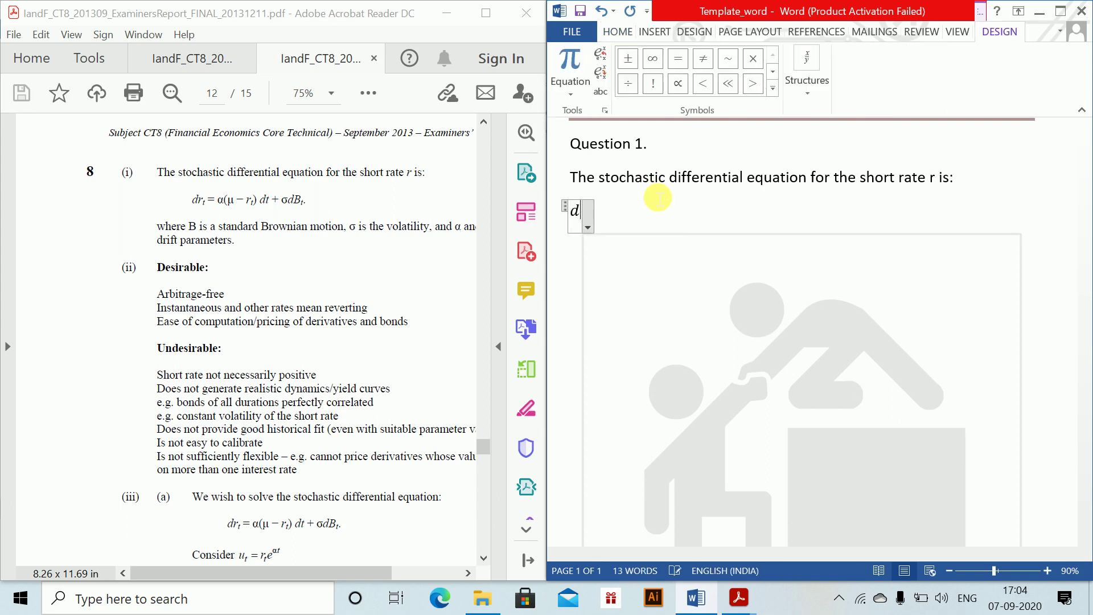
{"action": "type", "text": "r_t = \\alp"}
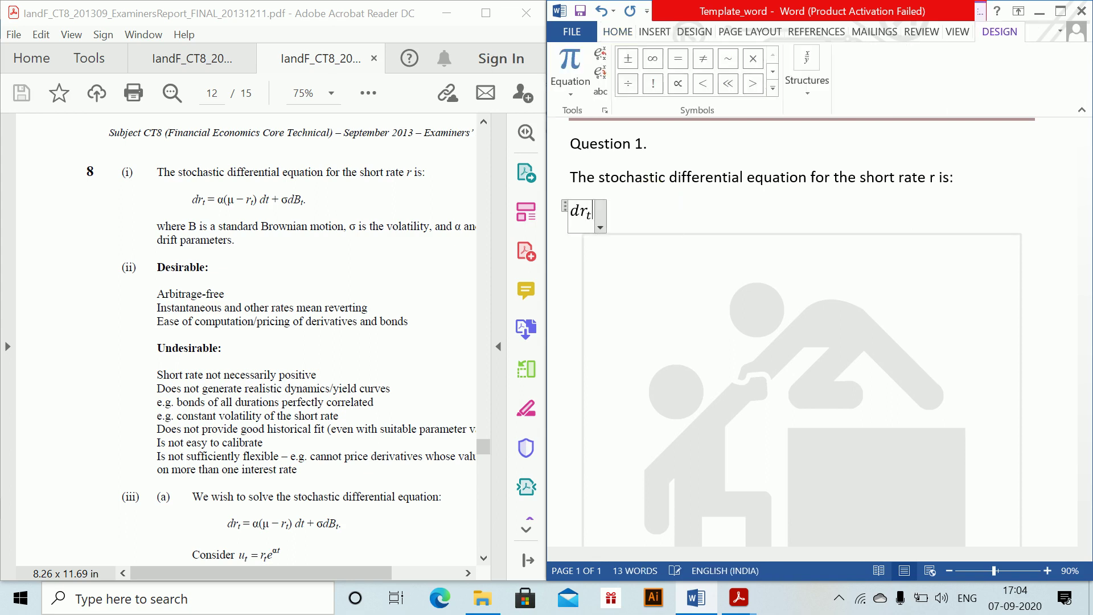
{"action": "type", "text": "ha(\\m"}
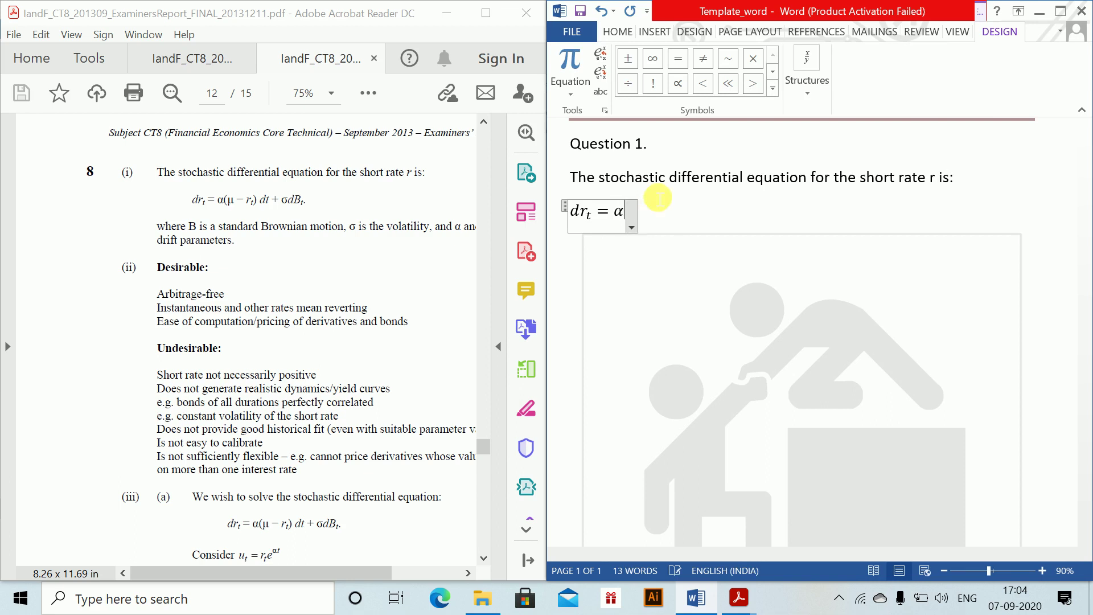
{"action": "type", "text": "u ="}
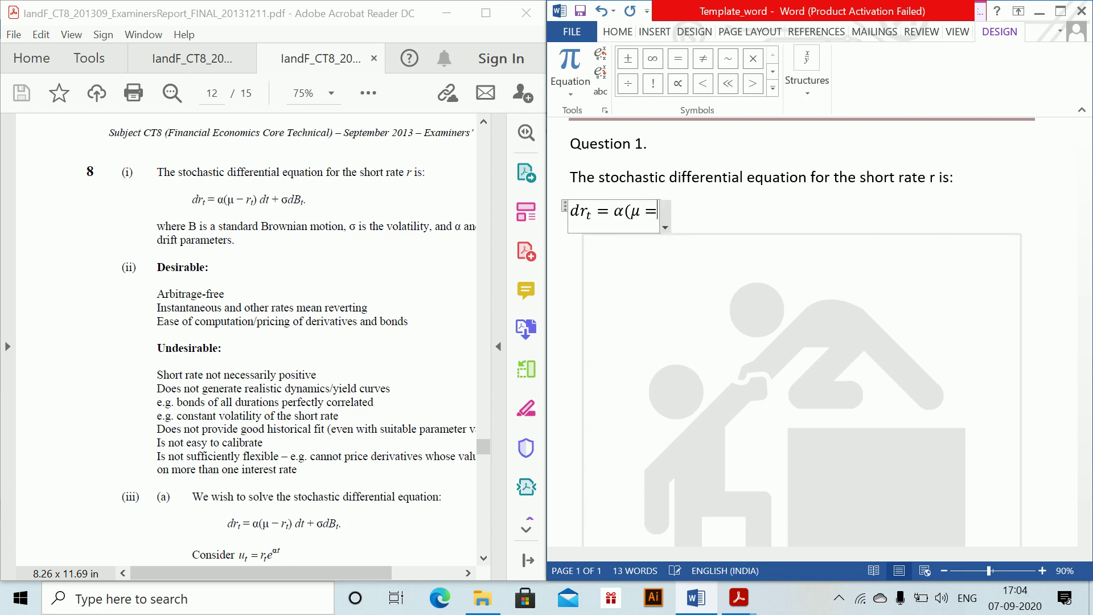
{"action": "key", "text": "BackSpace"}
{"action": "type", "text": "-r"}
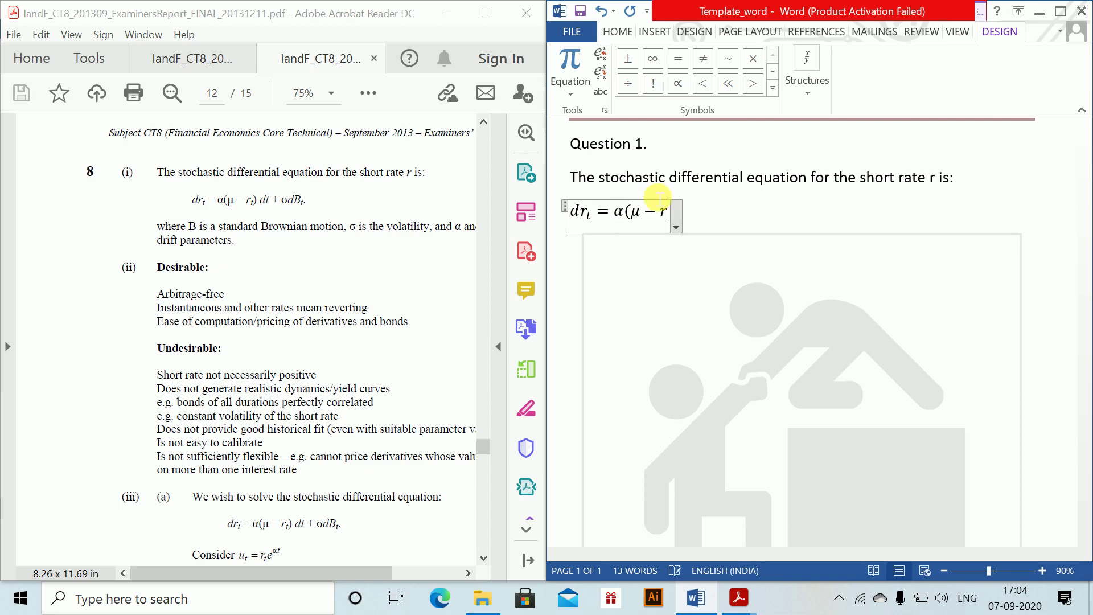
{"action": "type", "text": "_t)dt"}
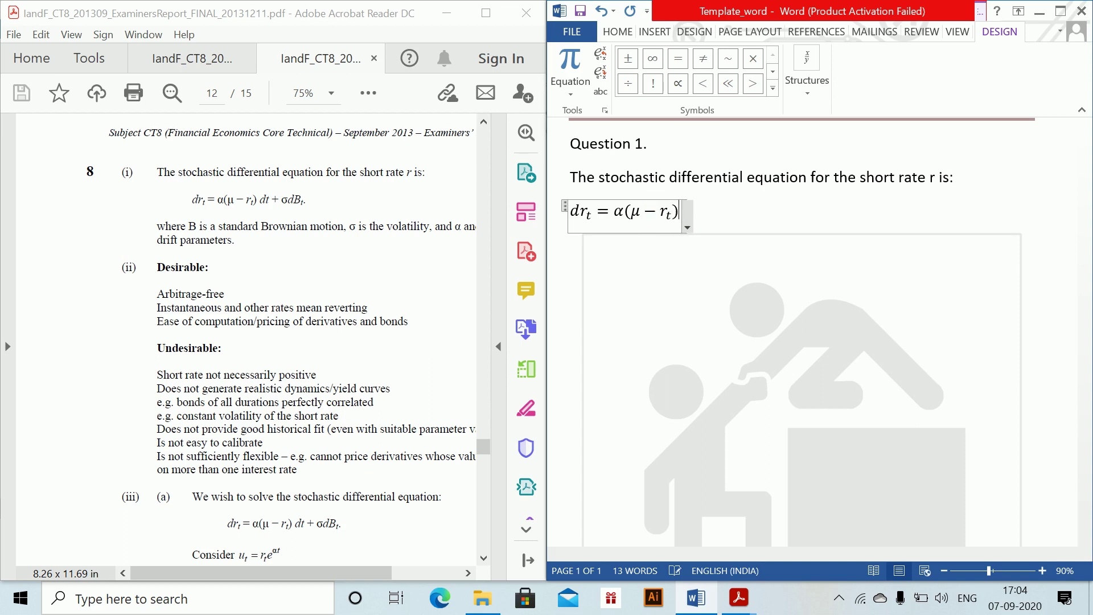
{"action": "type", "text": " +\\s"}
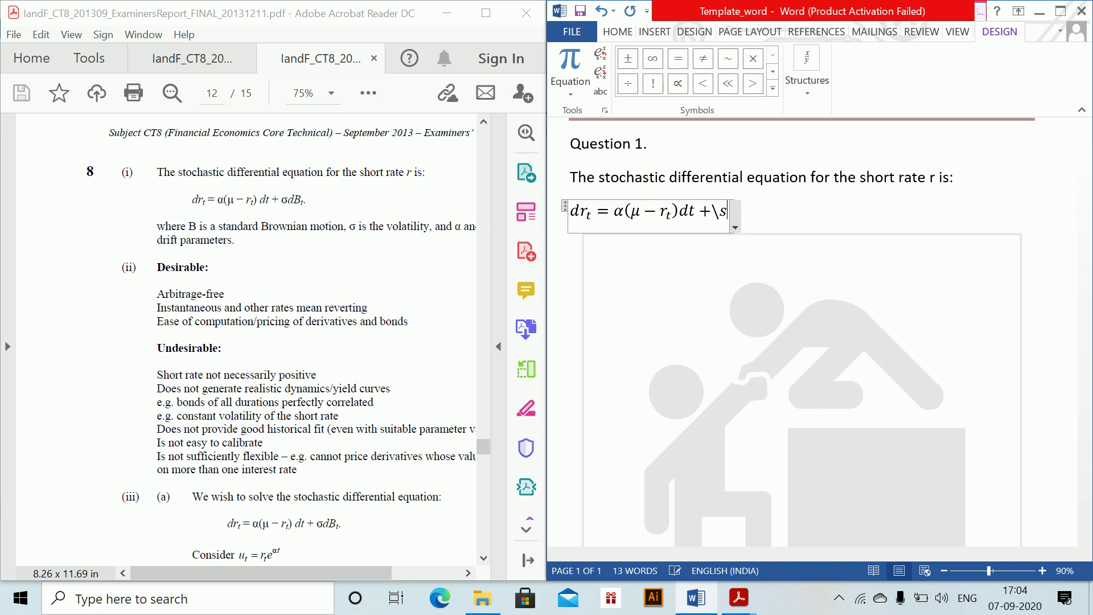
{"action": "type", "text": "igma dB"}
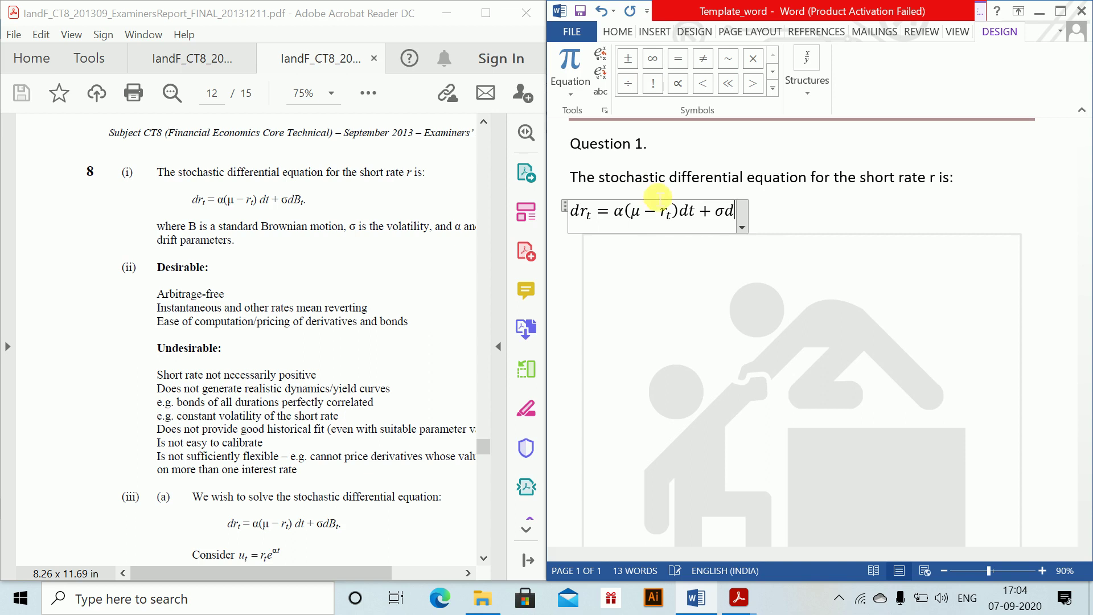
{"action": "type", "text": "_t"}
{"action": "key", "text": "Right"}
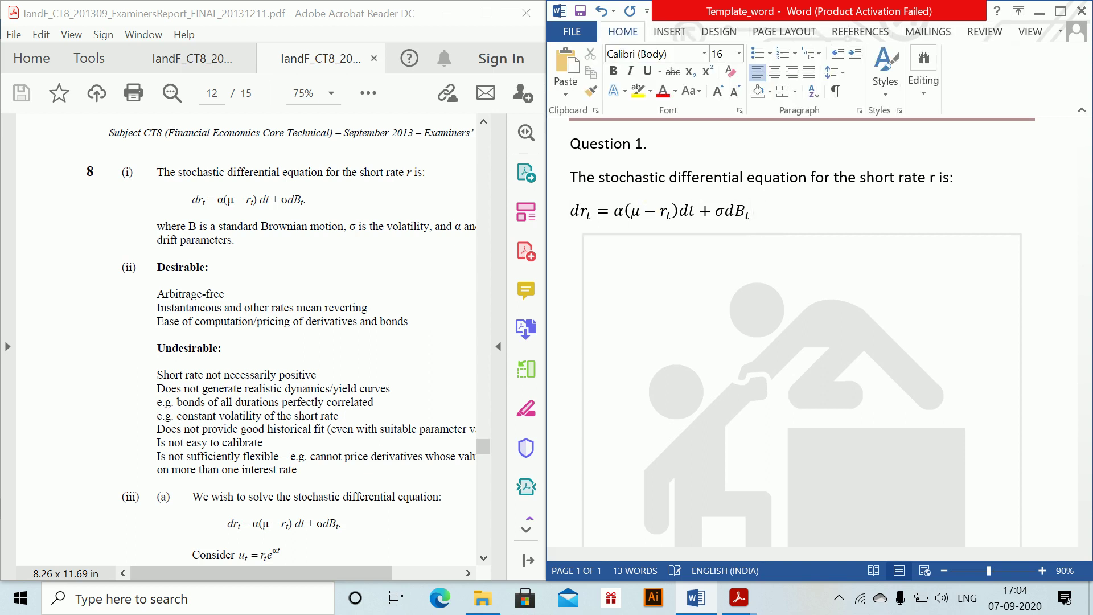
- Start the notation line below the equation with "where B is the standard Brownian Motion ,"
{"action": "type", "text": "here B is ths "}
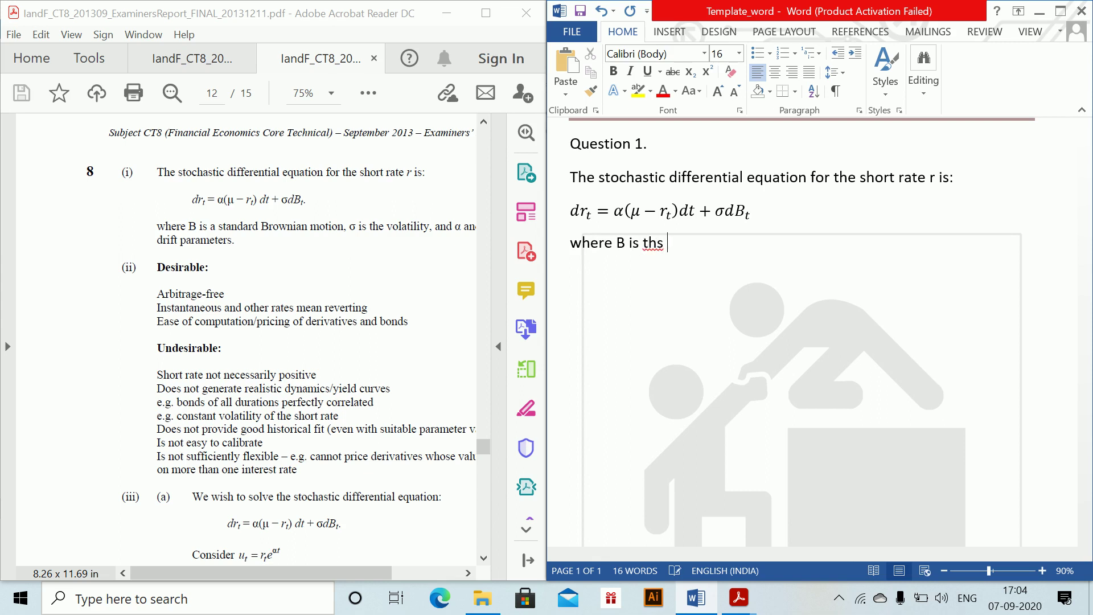
{"action": "type", "text": "syandar"}
{"action": "key", "text": "BackSpace"}
{"action": "key", "text": "BackSpace"}
{"action": "key", "text": "BackSpace"}
{"action": "key", "text": "BackSpace"}
{"action": "key", "text": "BackSpace"}
{"action": "key", "text": "BackSpace"}
{"action": "key", "text": "BackSpace"}
{"action": "key", "text": "BackSpace"}
{"action": "key", "text": "BackSpace"}
{"action": "type", "text": "e standard brownian "}
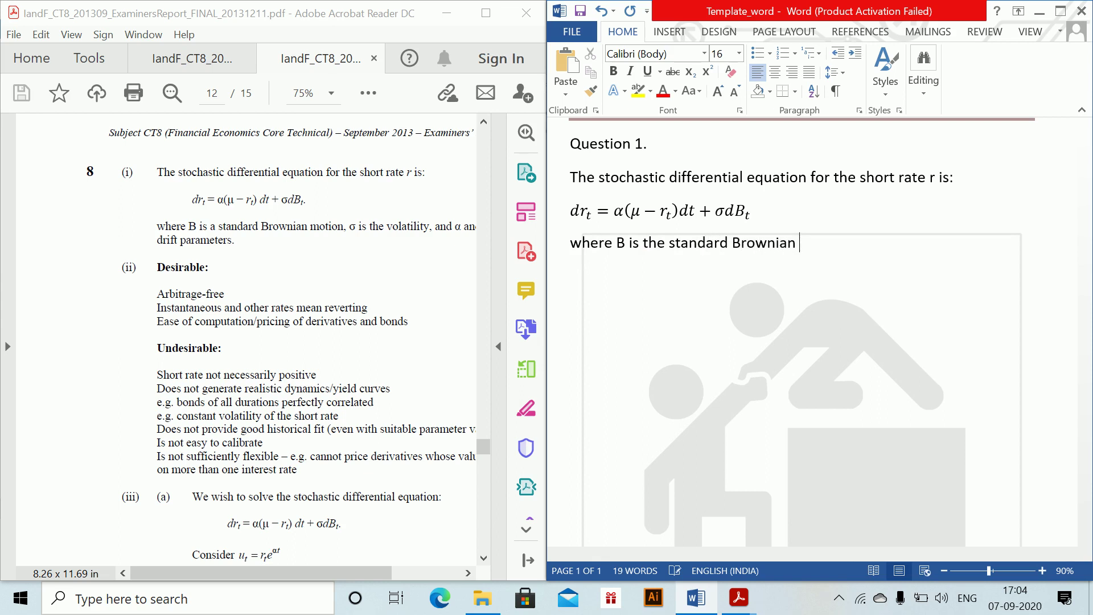
{"action": "type", "text": "Motion and"}
{"action": "key", "text": "BackSpace"}
{"action": "key", "text": "BackSpace"}
{"action": "type", "text": ", \\"}
{"action": "key", "text": "BackSpace"}
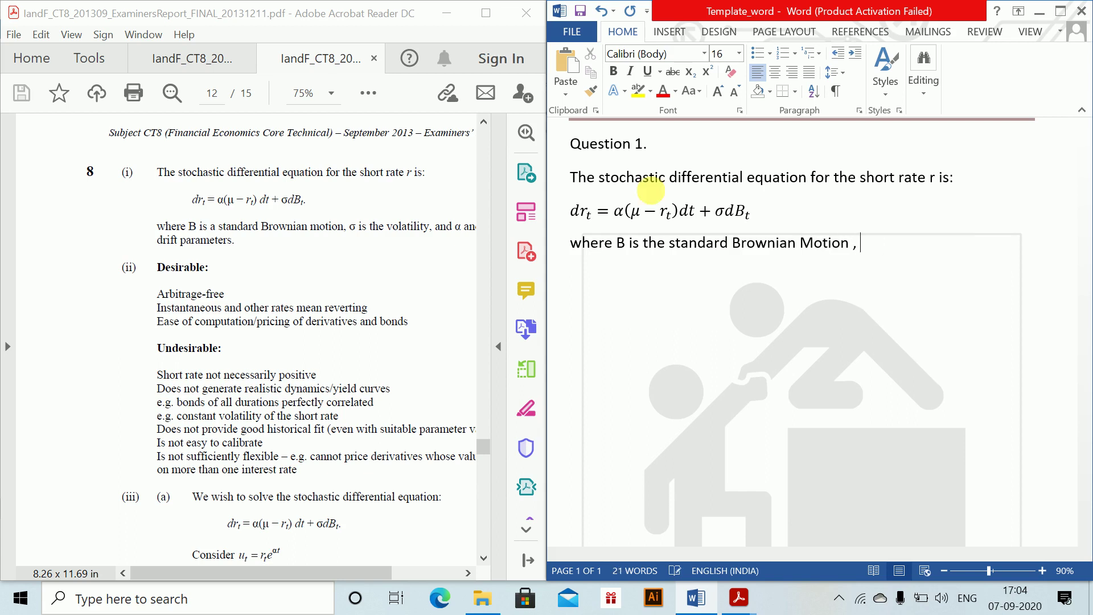
- Continue the notation line with an inline math symbol σ followed by "is the volatility"
{"action": "key", "text": "alt+equal"}
{"action": "type", "text": "\\sigm"}
{"action": "type", "text": "a"}
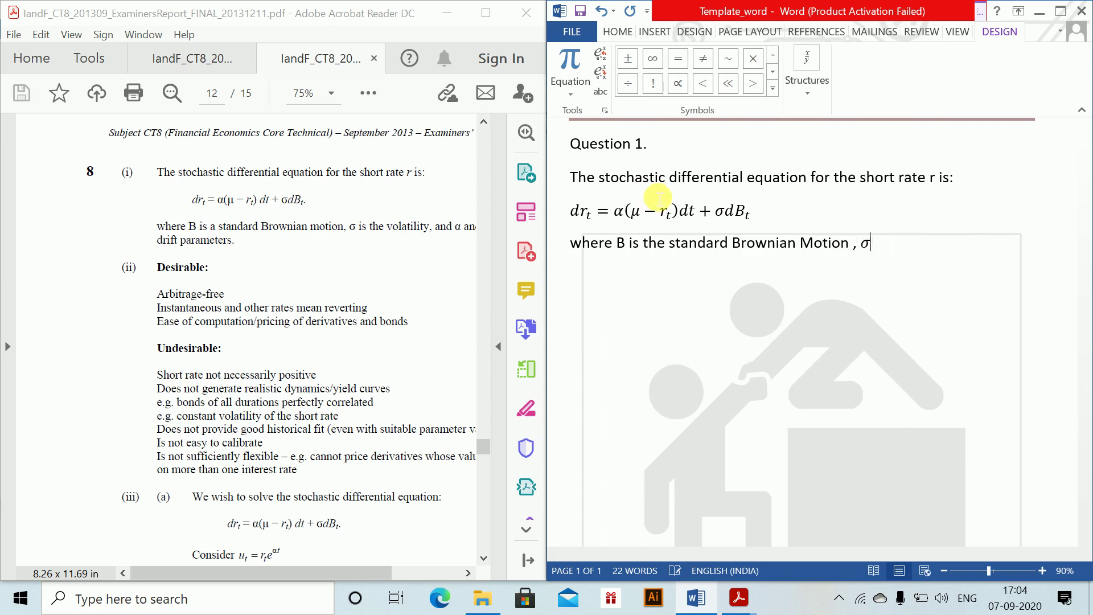
{"action": "key", "text": "Right"}
{"action": "type", "text": "is the volatility"}
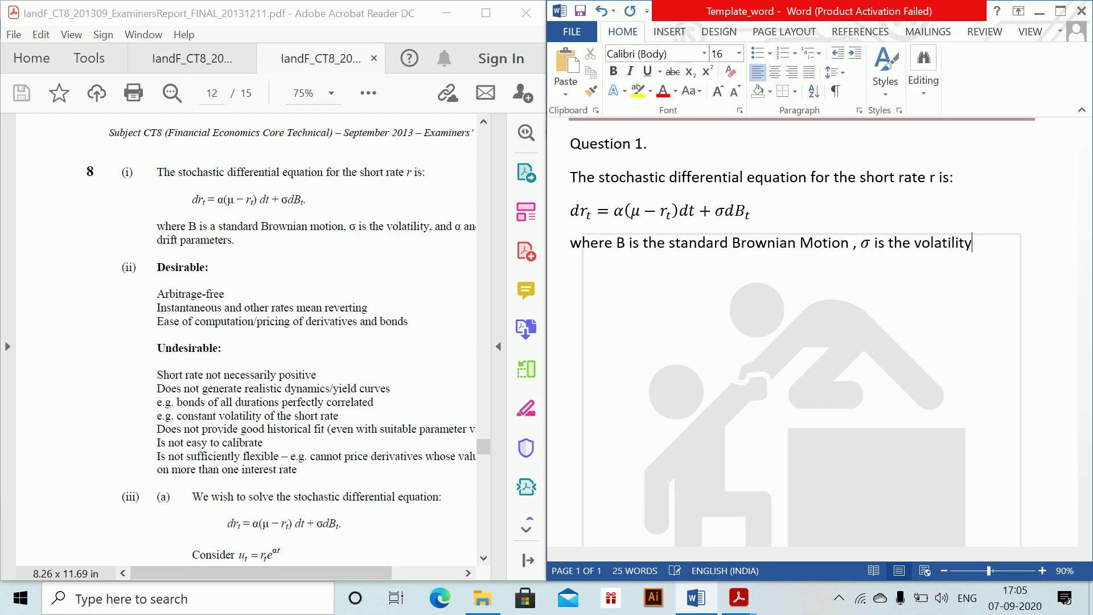
- Complete the notation line with ", and μ is the drift parameter", inserting μ as an inline math symbol
{"action": "left_click", "coordinate": [294, 580]}
{"action": "left_click_drag", "start_coordinate": [294, 580], "coordinate": [333, 580]}
{"action": "left_click", "coordinate": [835, 193]}
{"action": "left_click", "coordinate": [968, 244]}
{"action": "type", "text": "a"}
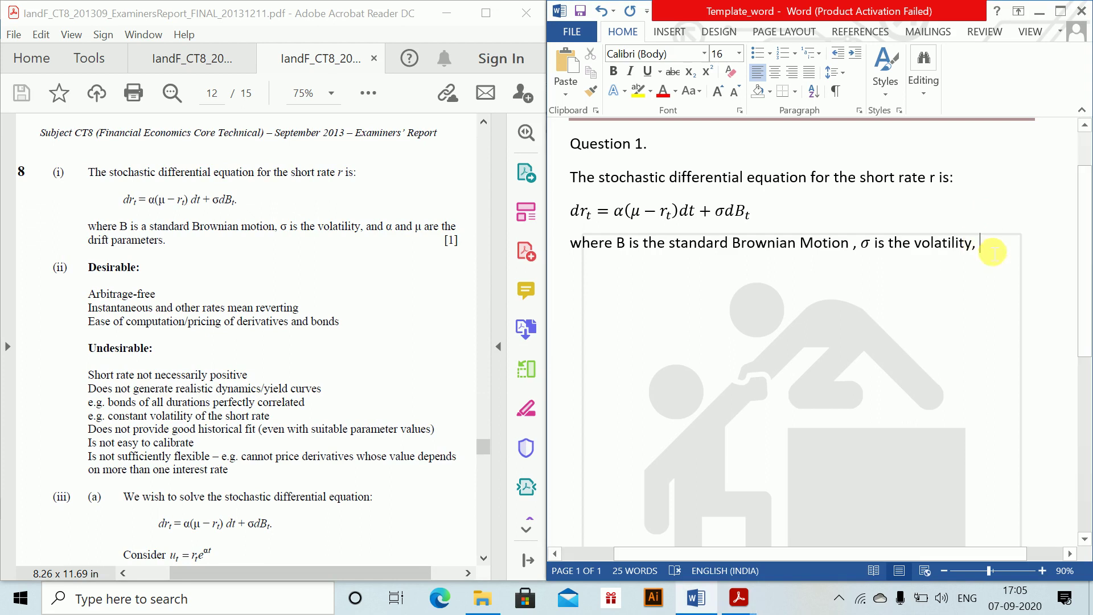
{"action": "type", "text": "nd"}
{"action": "key", "text": "alt+equal"}
{"action": "type", "text": "\\mu"}
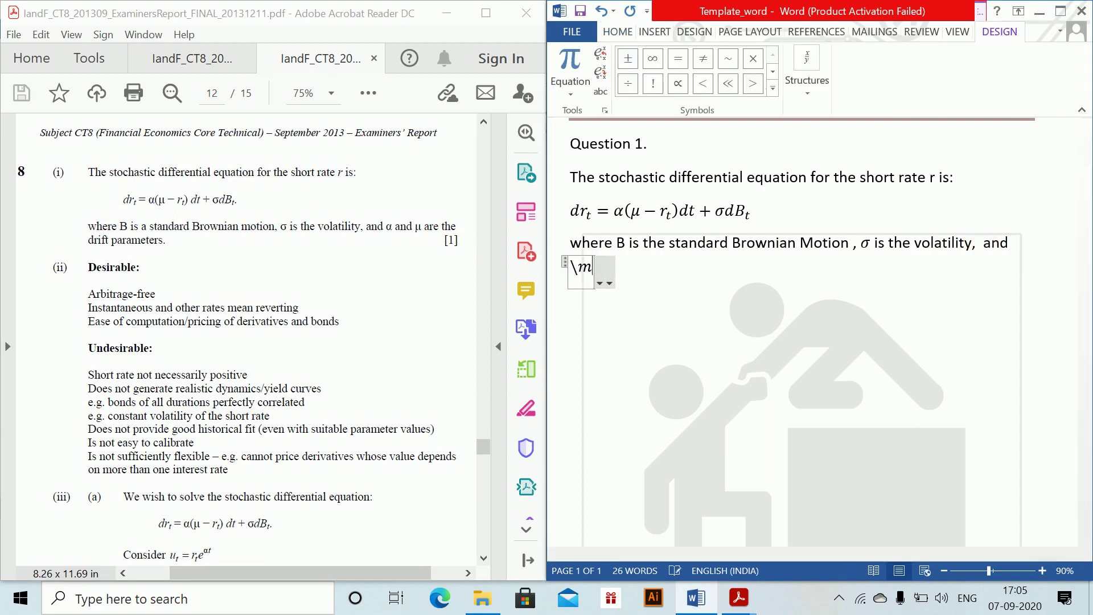
{"action": "key", "text": "Right"}
{"action": "type", "text": "i"}
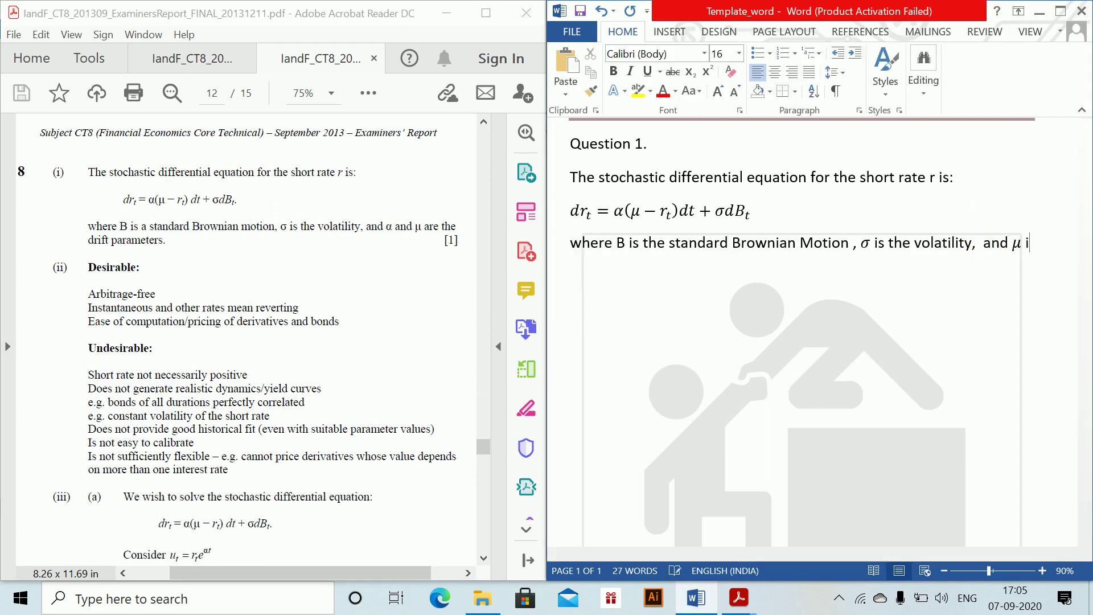
{"action": "type", "text": "s the drift paramete"}
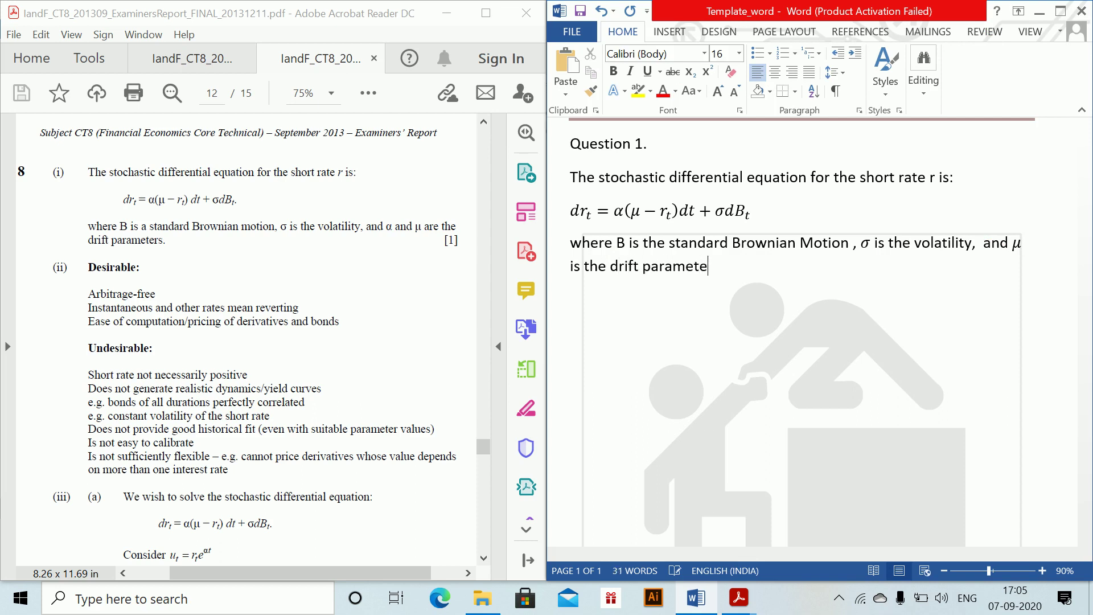
{"action": "type", "text": "r"}
- Leave a blank line after the notation text and add the part label "(iii)", checking the numbering against the exam paper
{"action": "key", "text": "Return"}
{"action": "key", "text": "Return"}
{"action": "type", "text": "(ii"}
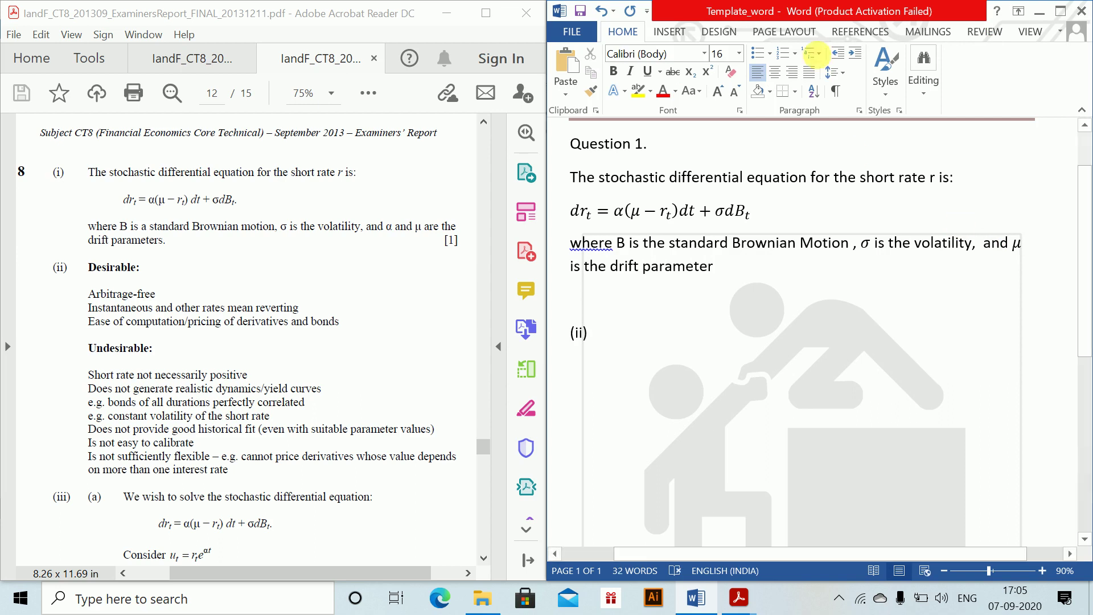
{"action": "left_click", "coordinate": [190, 70]}
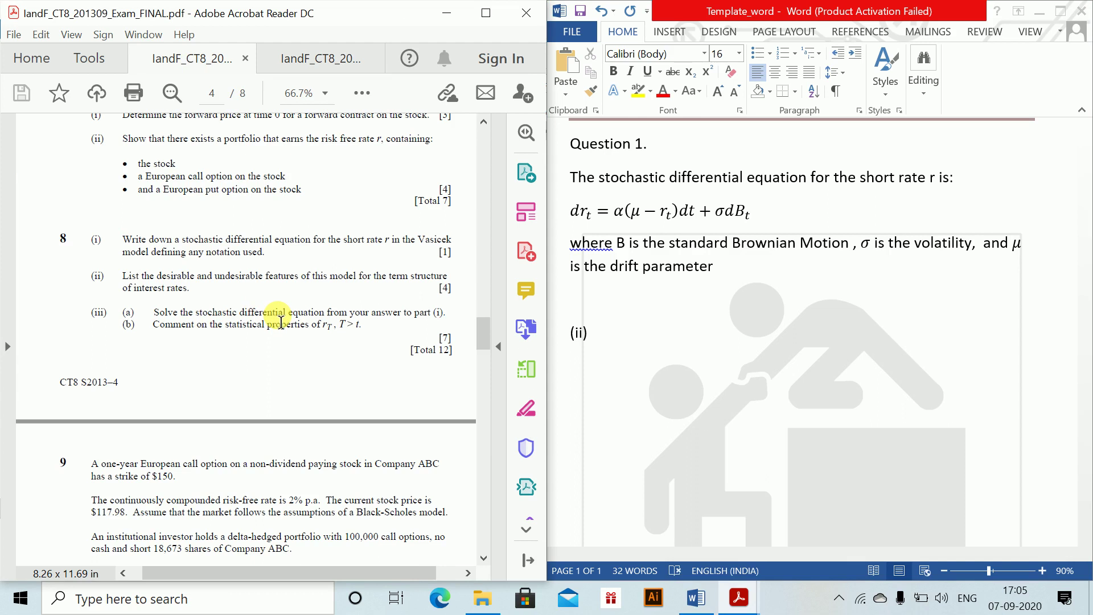
{"action": "left_click", "coordinate": [332, 66]}
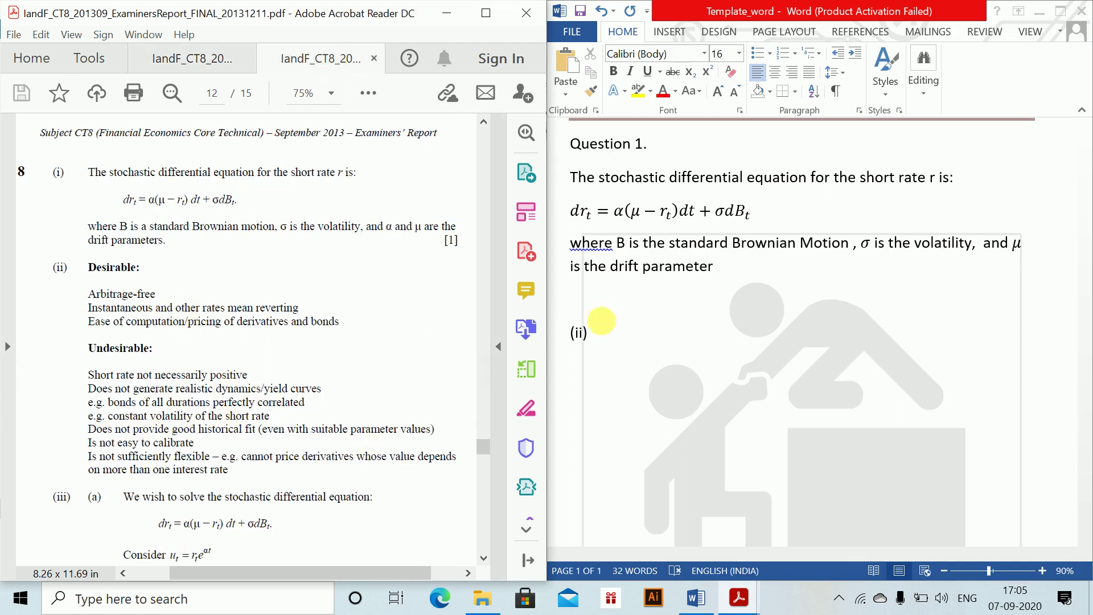
{"action": "left_click", "coordinate": [580, 333]}
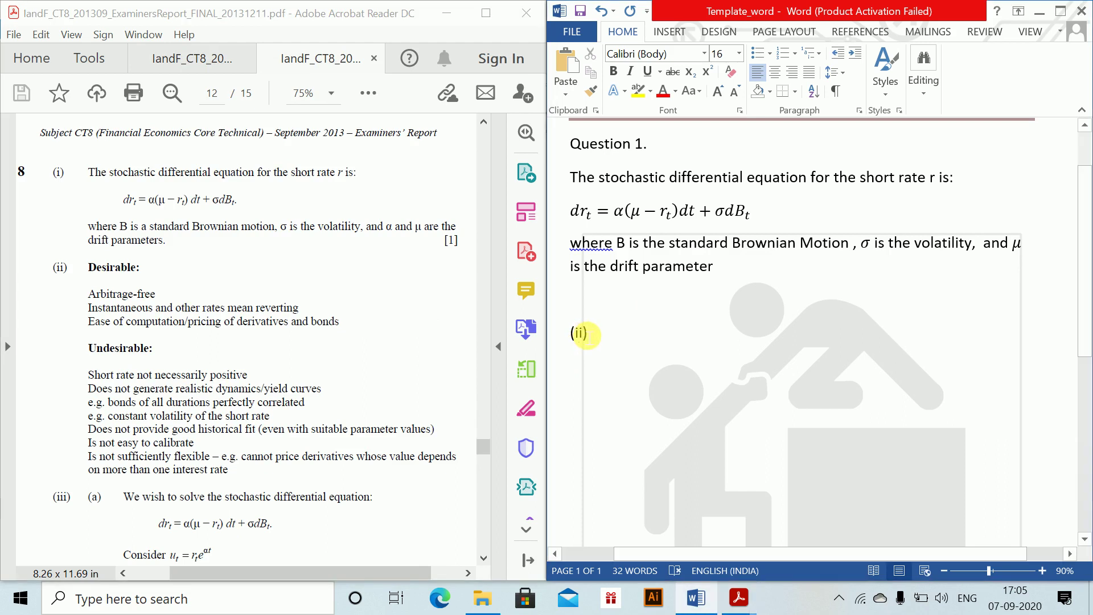
{"action": "type", "text": "i"}
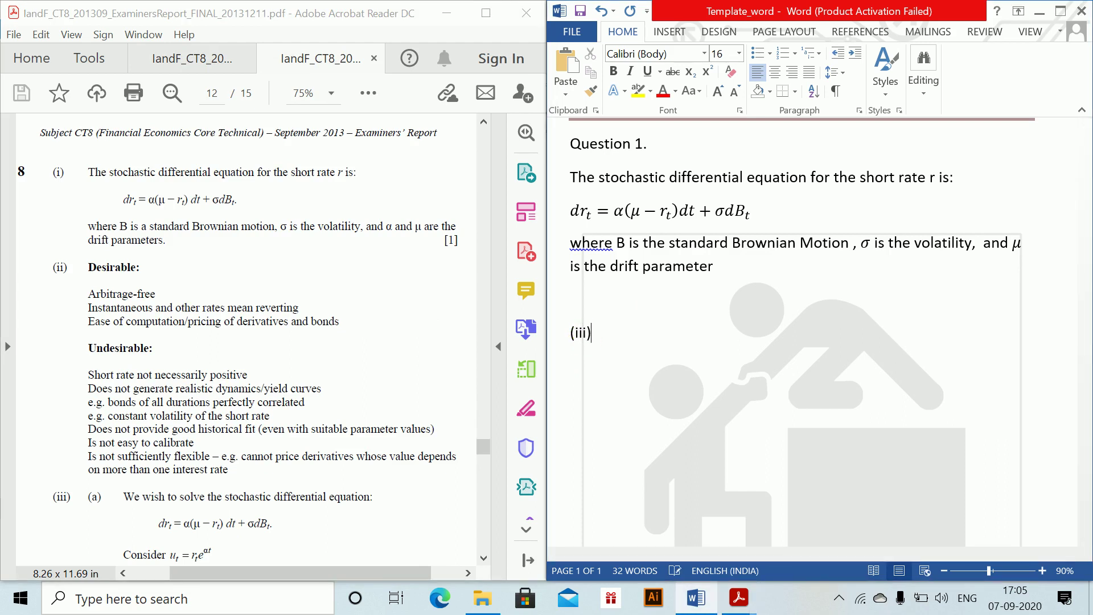
- Check part (iii) of question 8 in the exam paper and start an inline equation beside "(iii)" with "Let s(t)"
{"action": "left_click", "coordinate": [165, 61]}
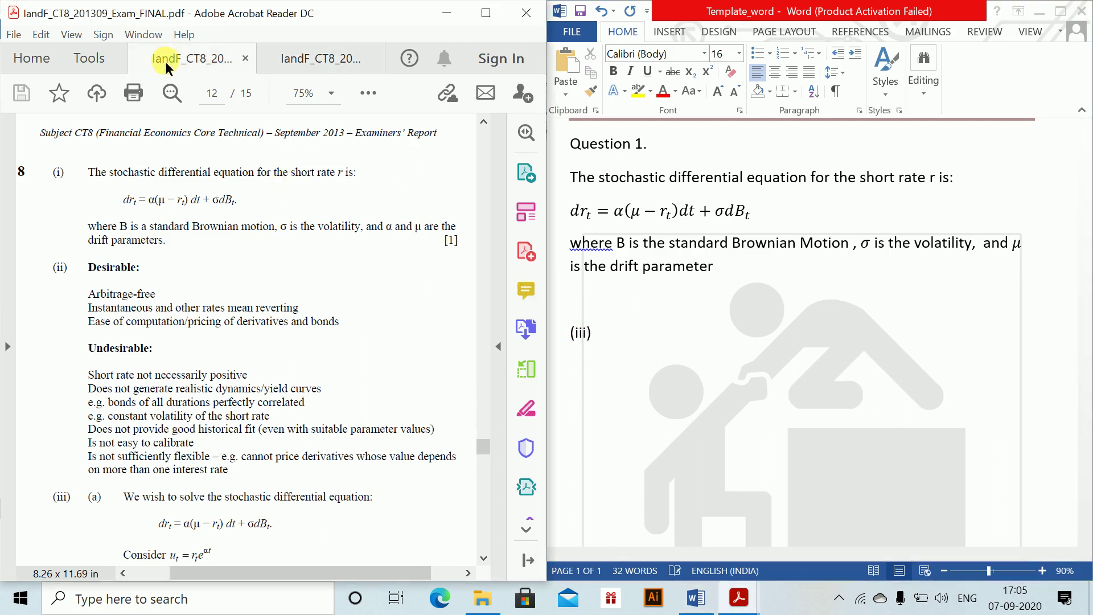
{"action": "scroll", "coordinate": [214, 292], "scroll_direction": "down", "scroll_amount": 2}
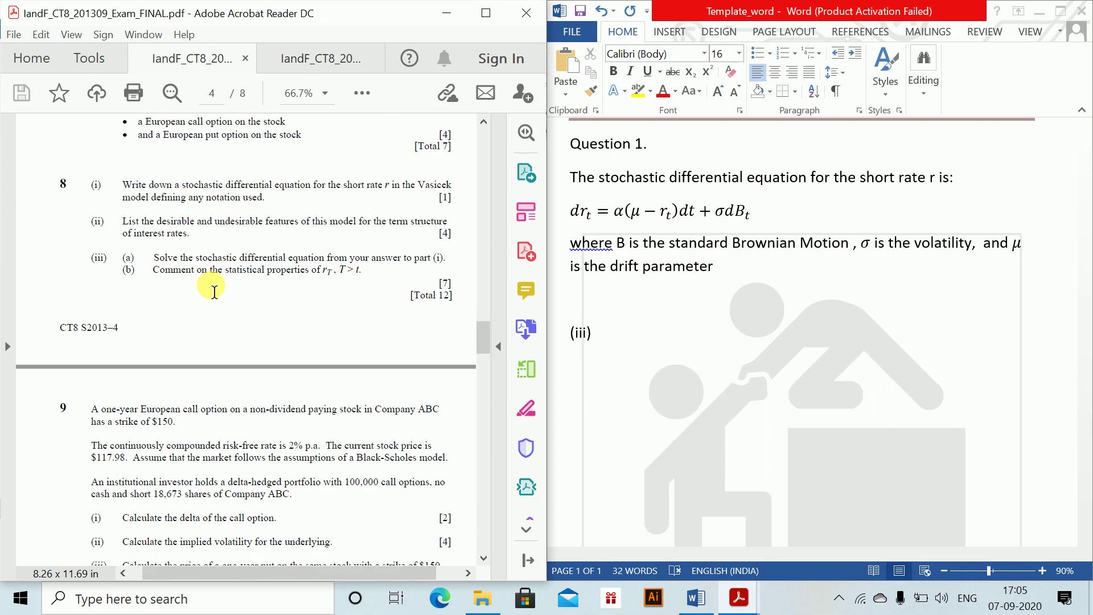
{"action": "left_click", "coordinate": [620, 349]}
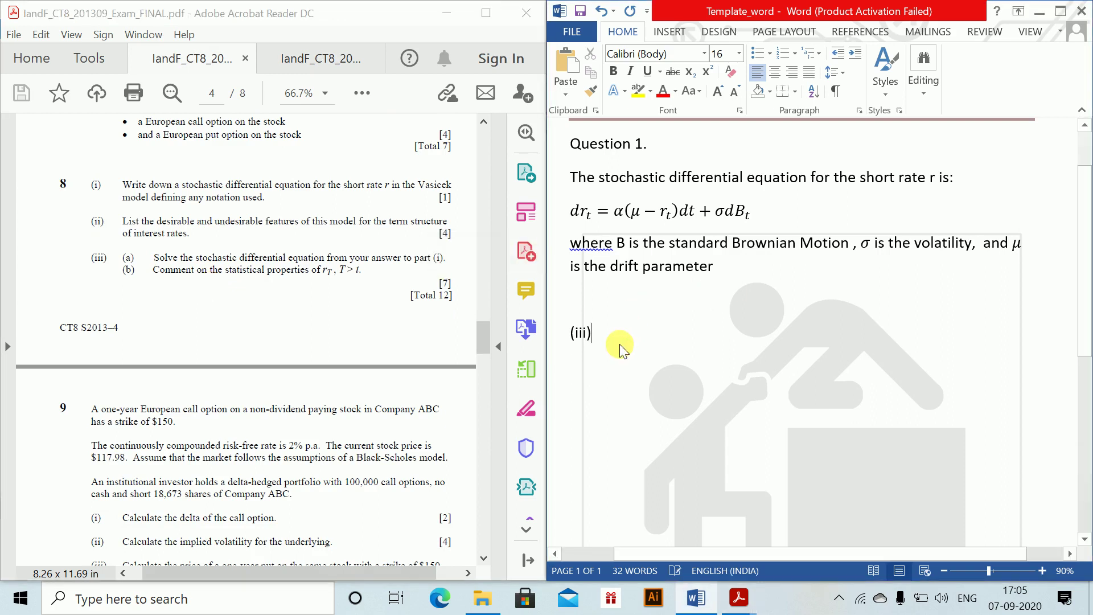
{"action": "key", "text": "alt+equal"}
{"action": "type", "text": "Let "}
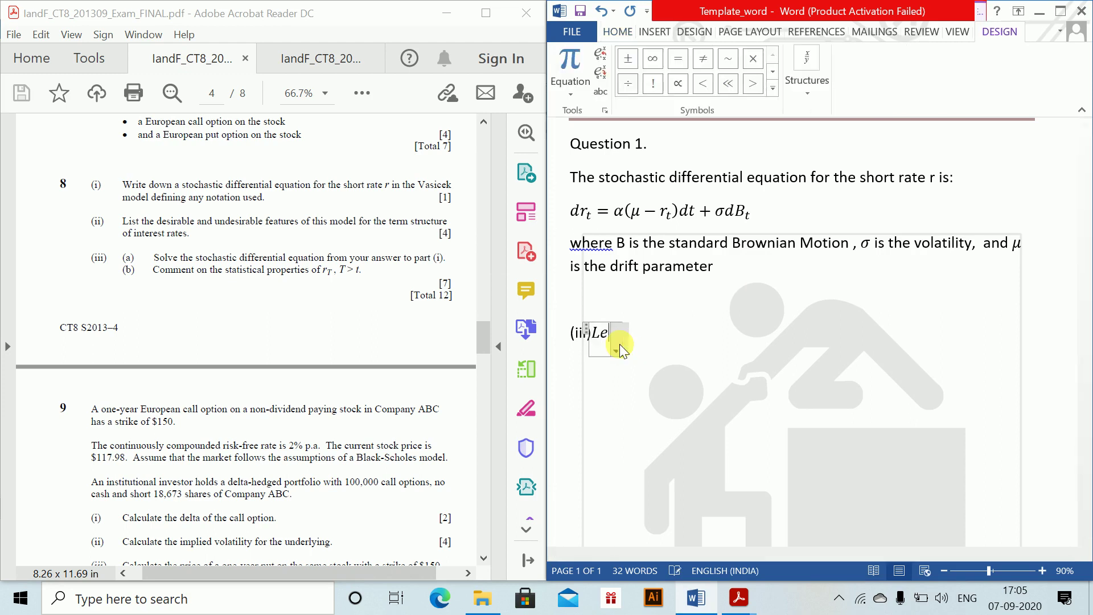
{"action": "type", "text": "s(t)"}
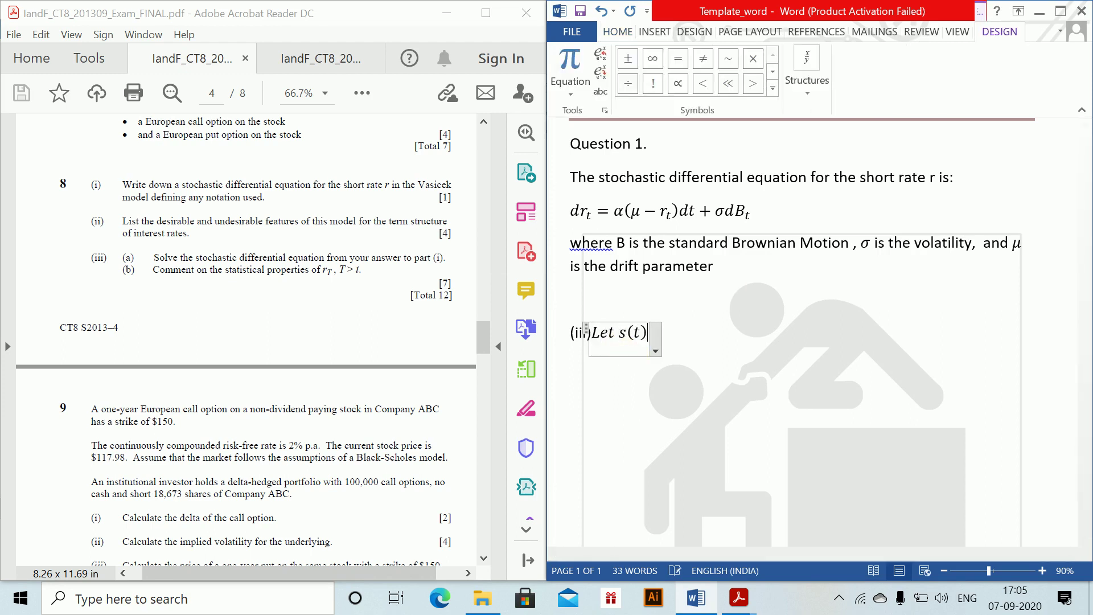
- Complete the "Let s(t)" equation with = e^(αt) r(t), formatting αt as the exponent
{"action": "type", "text": "=e^"}
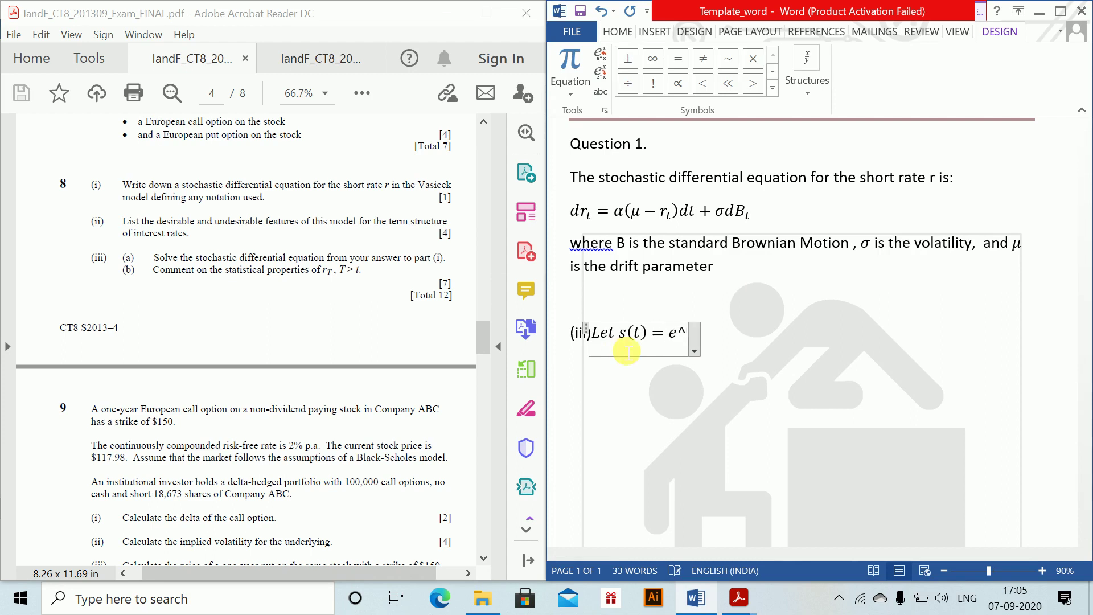
{"action": "type", "text": "(\\alpg"}
{"action": "key", "text": "BackSpace"}
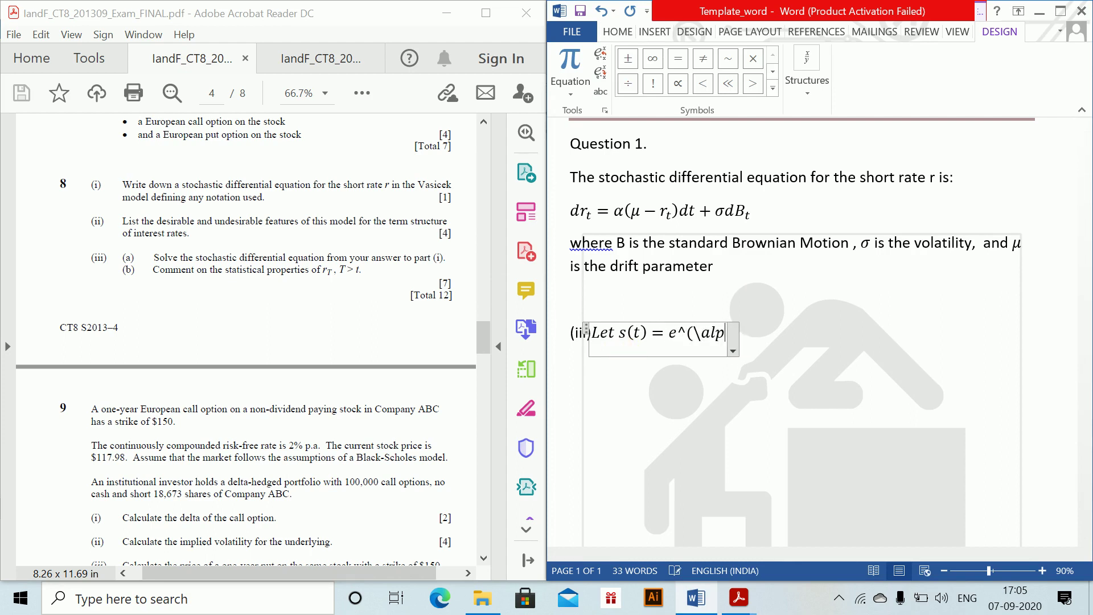
{"action": "type", "text": "g"}
{"action": "key", "text": "BackSpace"}
{"action": "type", "text": "ha "}
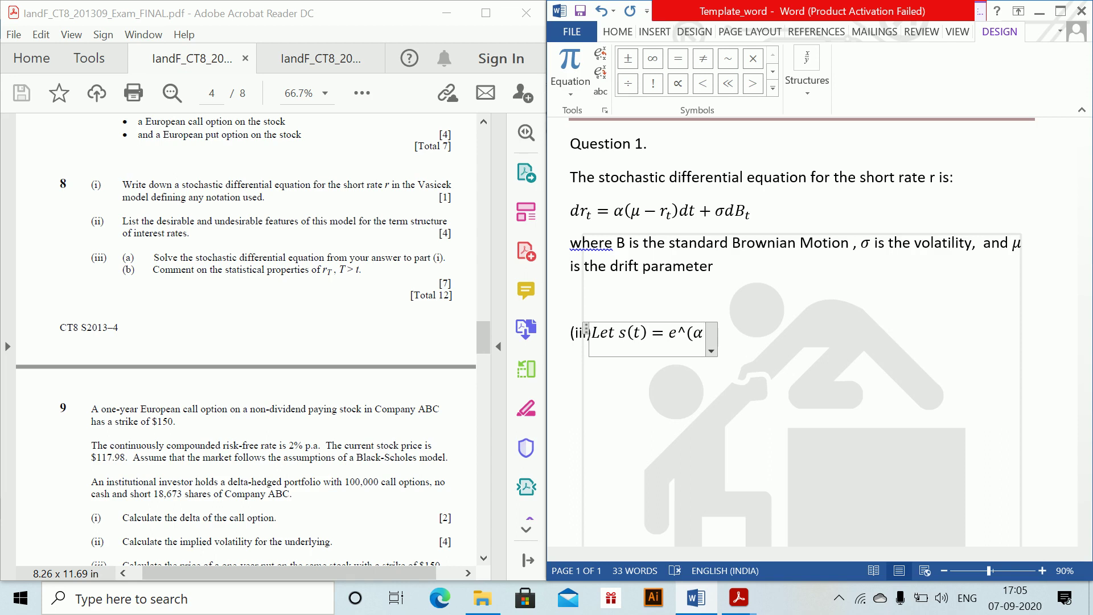
{"action": "type", "text": "t) "}
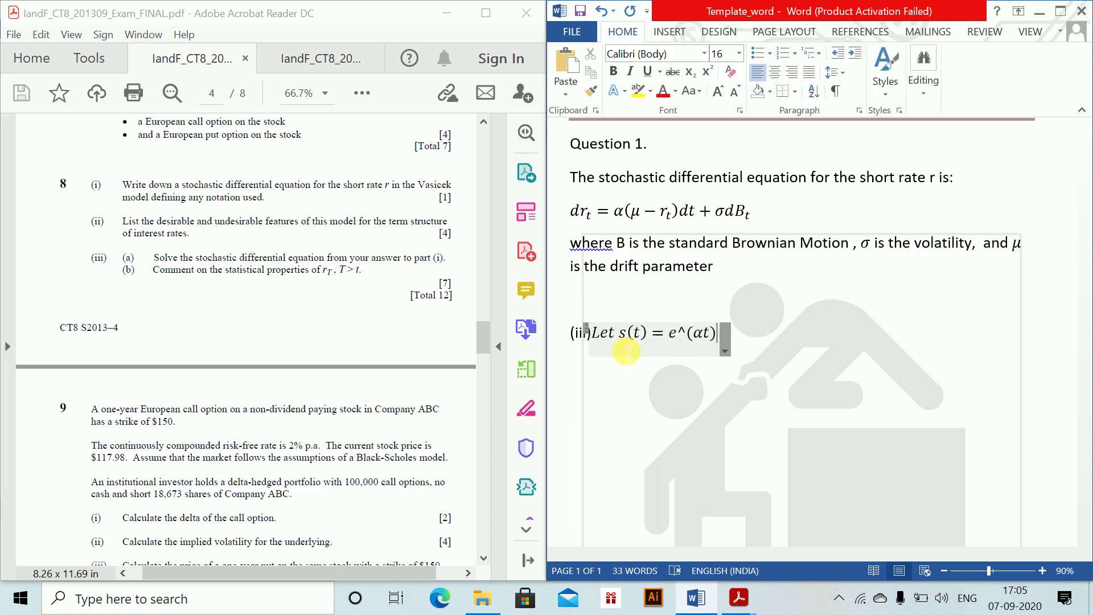
{"action": "type", "text": "rt"}
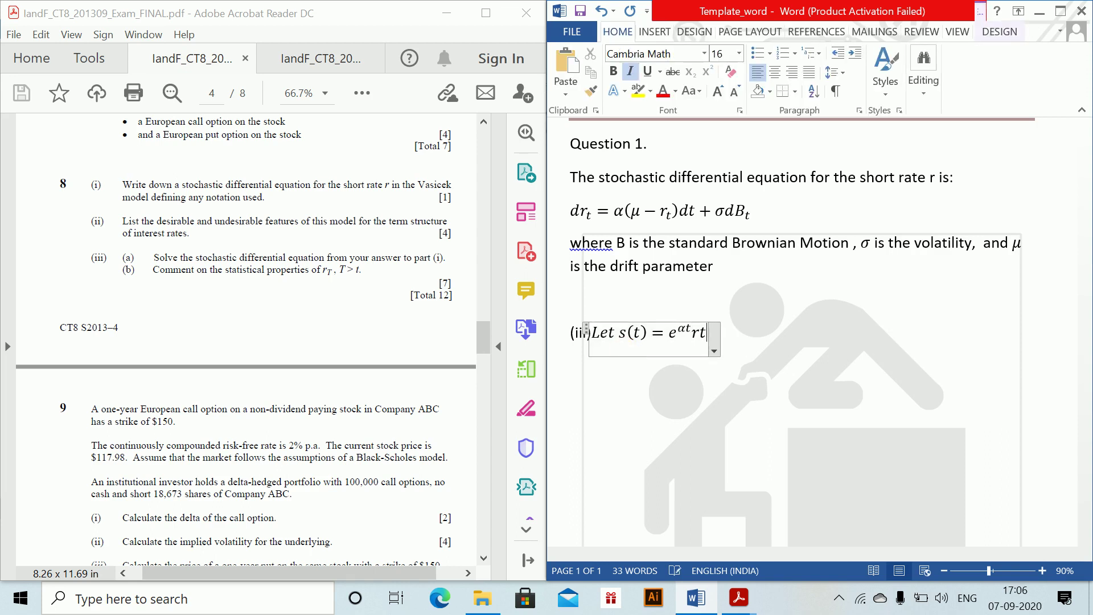
{"action": "key", "text": "BackSpace"}
{"action": "type", "text": "(t)"}
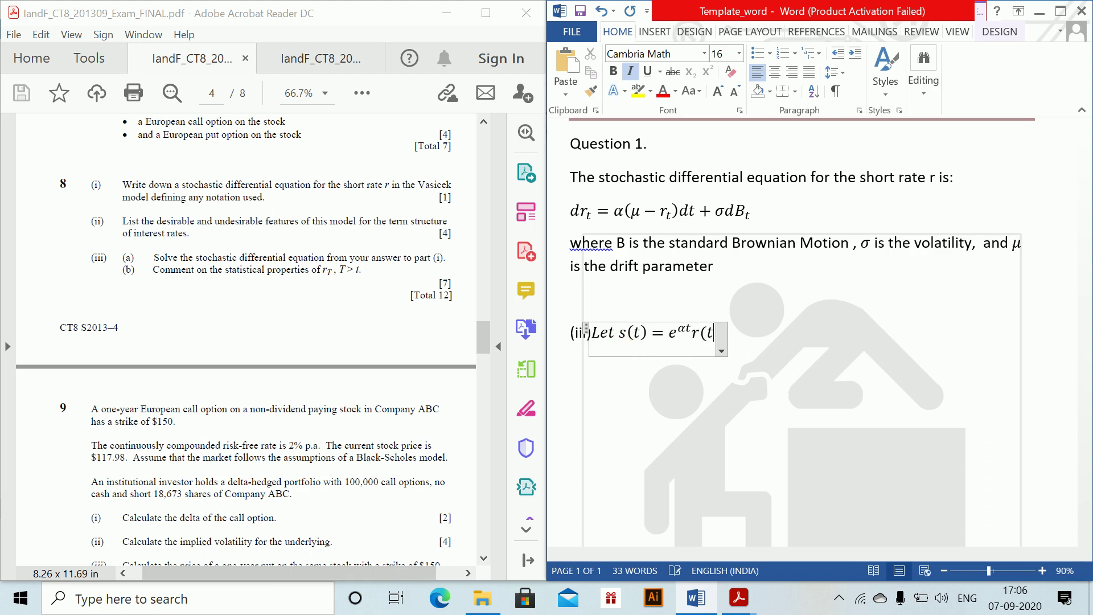
{"action": "key", "text": "Right"}
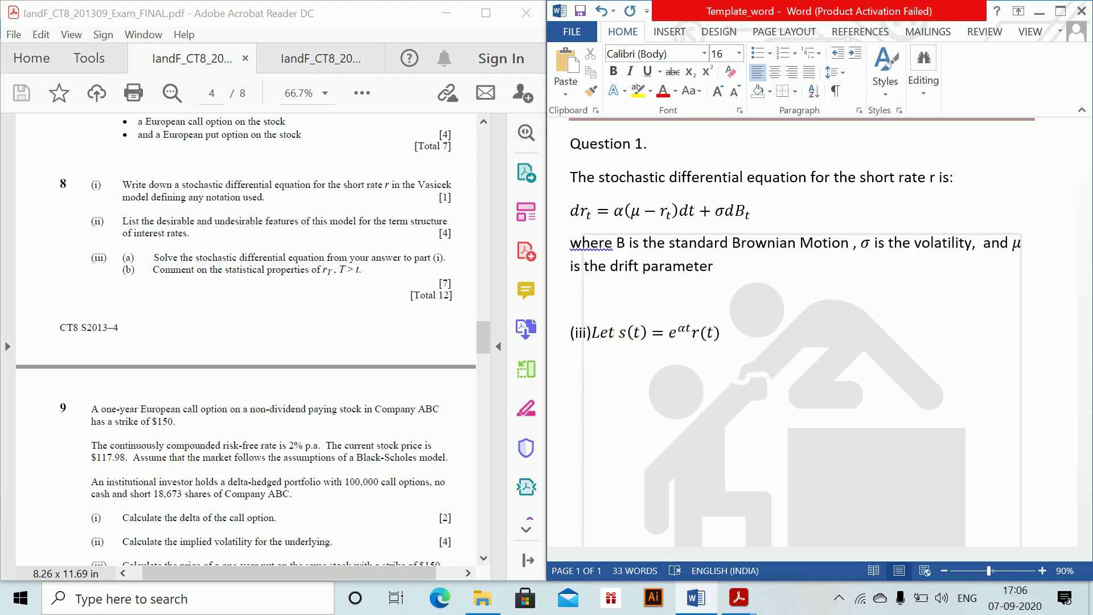
- Add a line reading "Then:" and start a new equation beneath it with ds(t) =
{"action": "key", "text": "Return"}
{"action": "type", "text": "Then:"}
{"action": "key", "text": "alt+equal"}
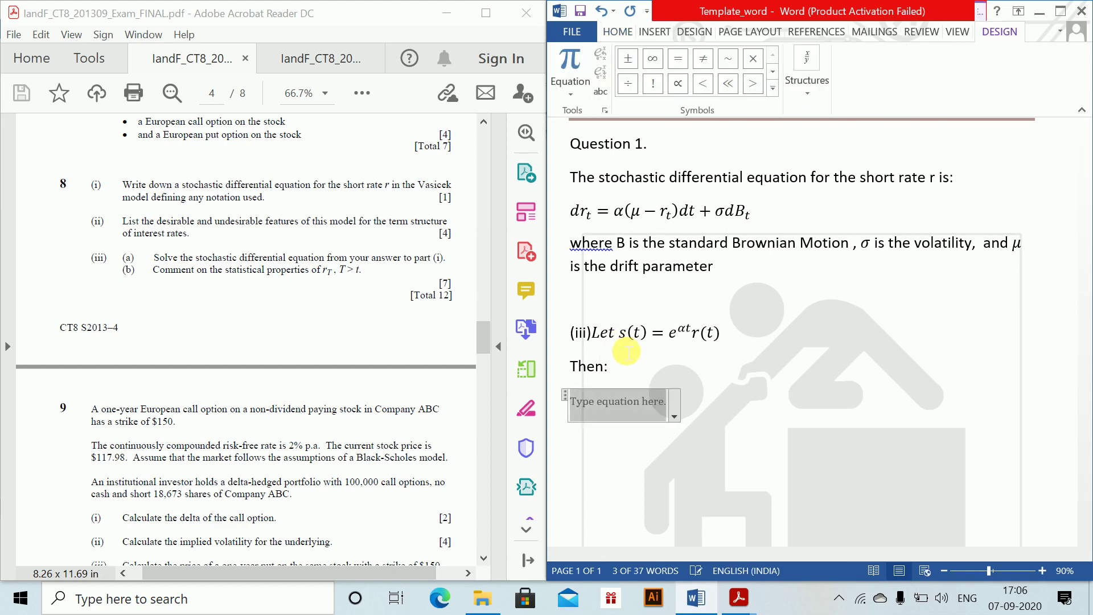
{"action": "type", "text": "ds"}
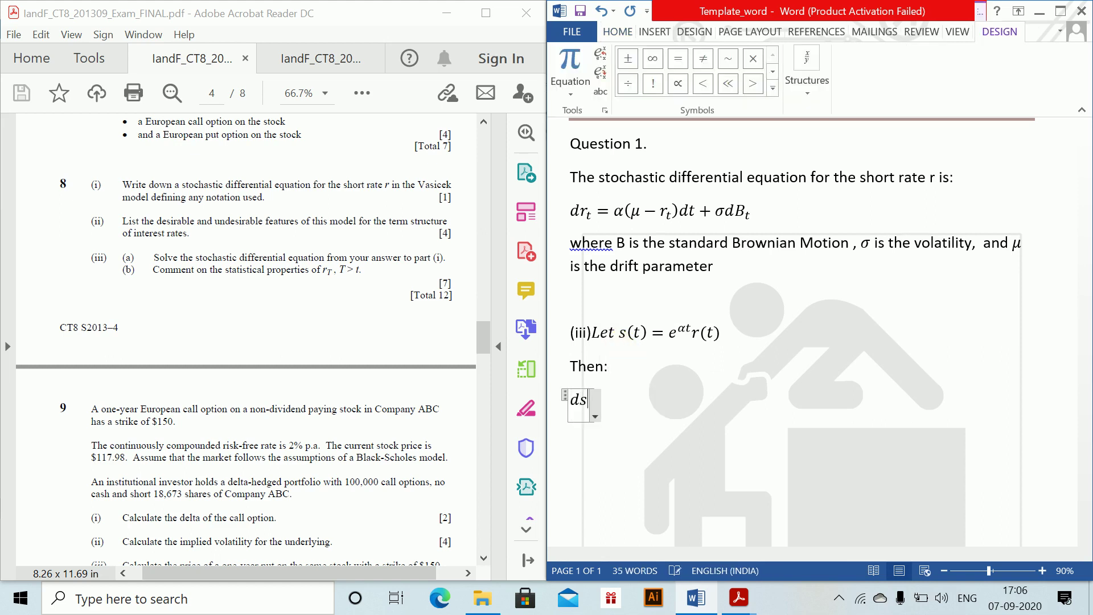
{"action": "type", "text": "(t)="}
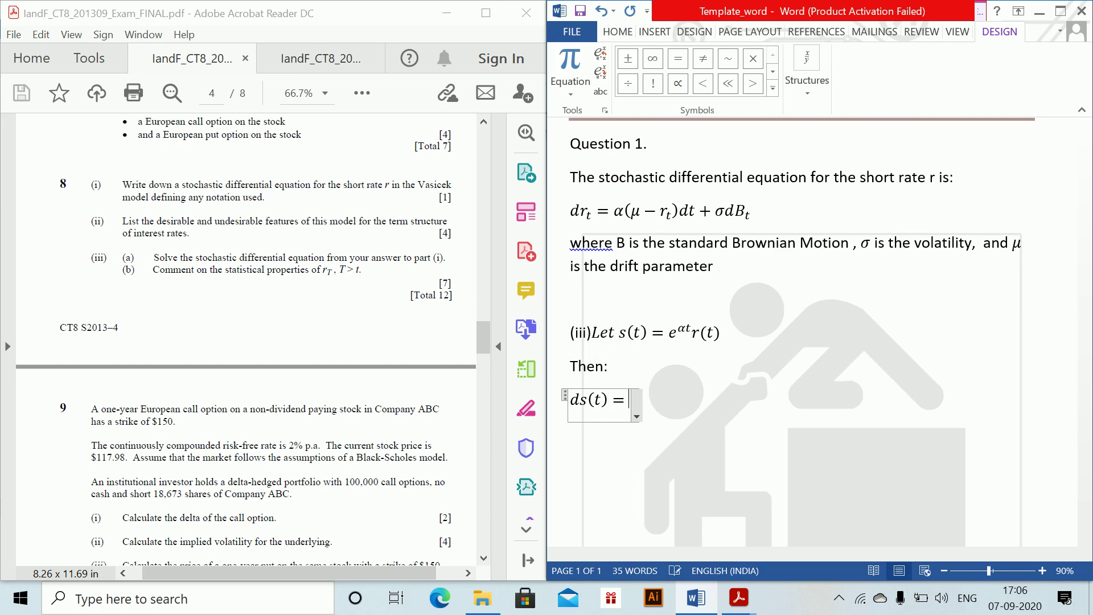
- Complete the right-hand side of the ds(t) equation with d(e^(αt) r(t)), formatting αt as the exponent
{"action": "type", "text": "d(e^"}
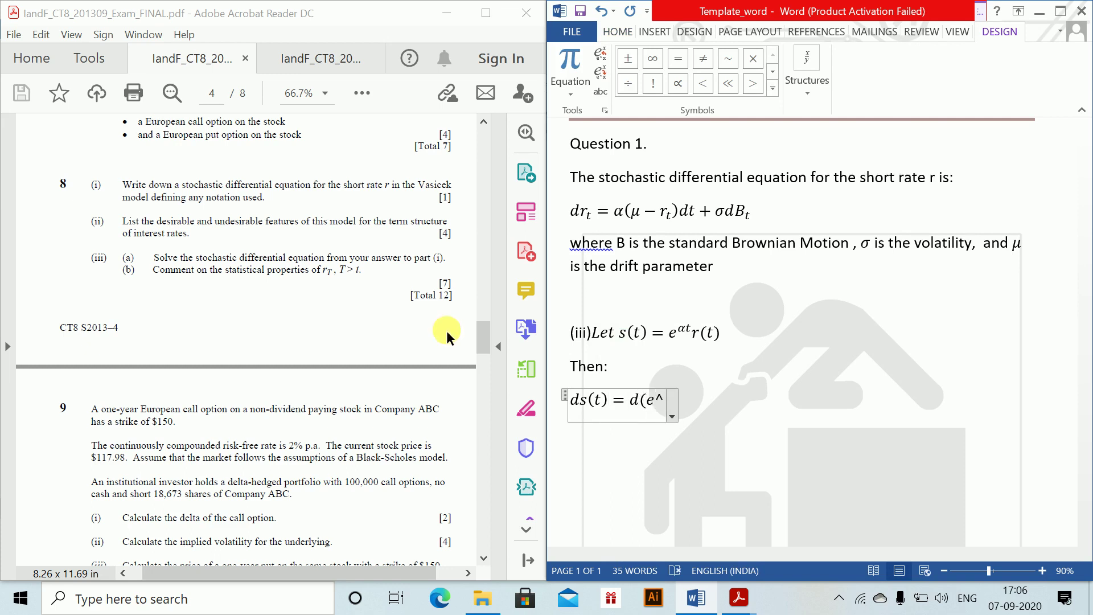
{"action": "type", "text": "(\\alp"}
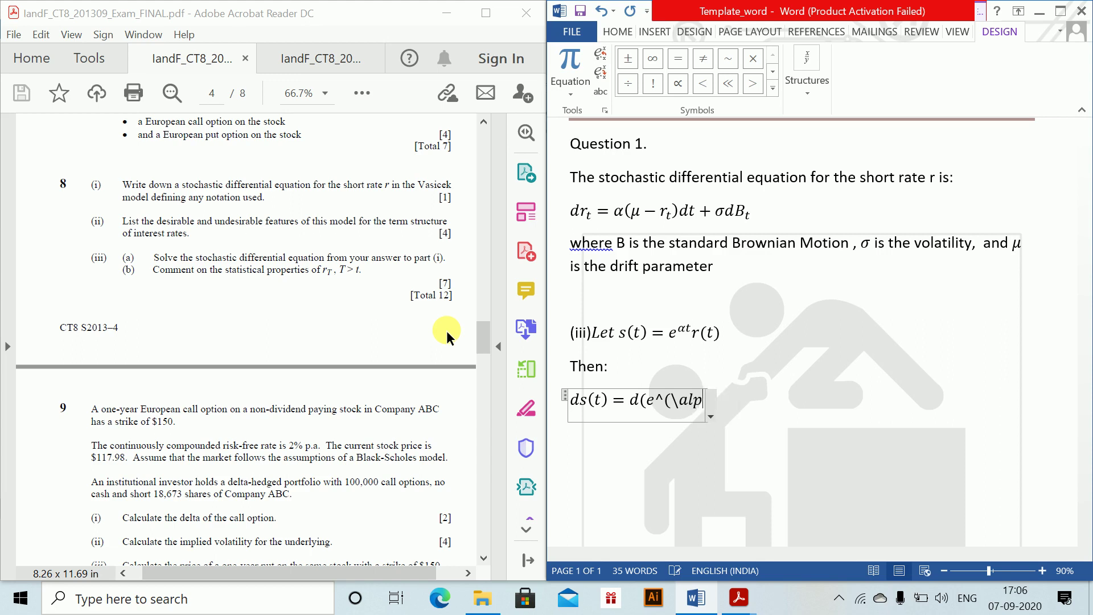
{"action": "type", "text": "ha t"}
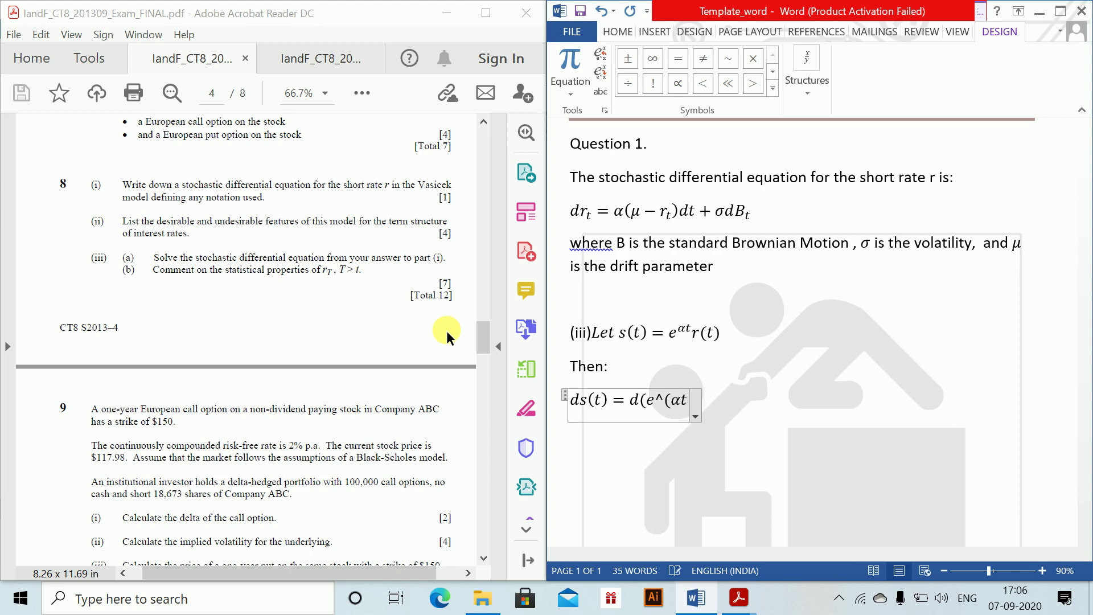
{"action": "type", "text": " r("}
{"action": "key", "text": "BackSpace"}
{"action": "key", "text": "BackSpace"}
{"action": "key", "text": "BackSpace"}
{"action": "type", "text": ") r(t))"}
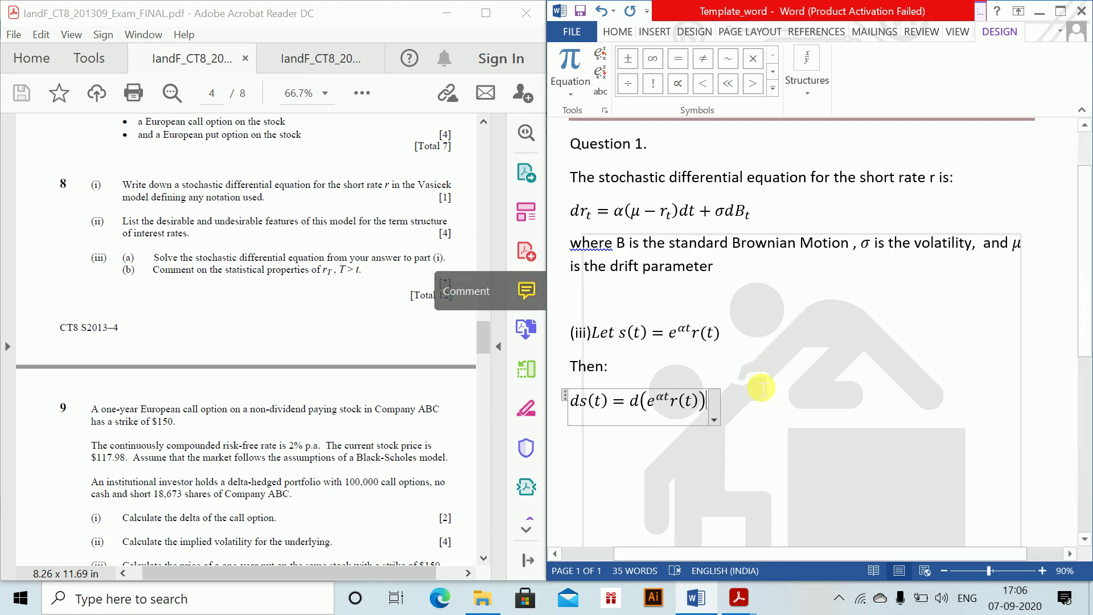
- Start an indented equation on the line below with = d(e^(αt)) r(t), closing the bracket around the exponential only
{"action": "key", "text": "Return"}
{"action": "key", "text": "Tab"}
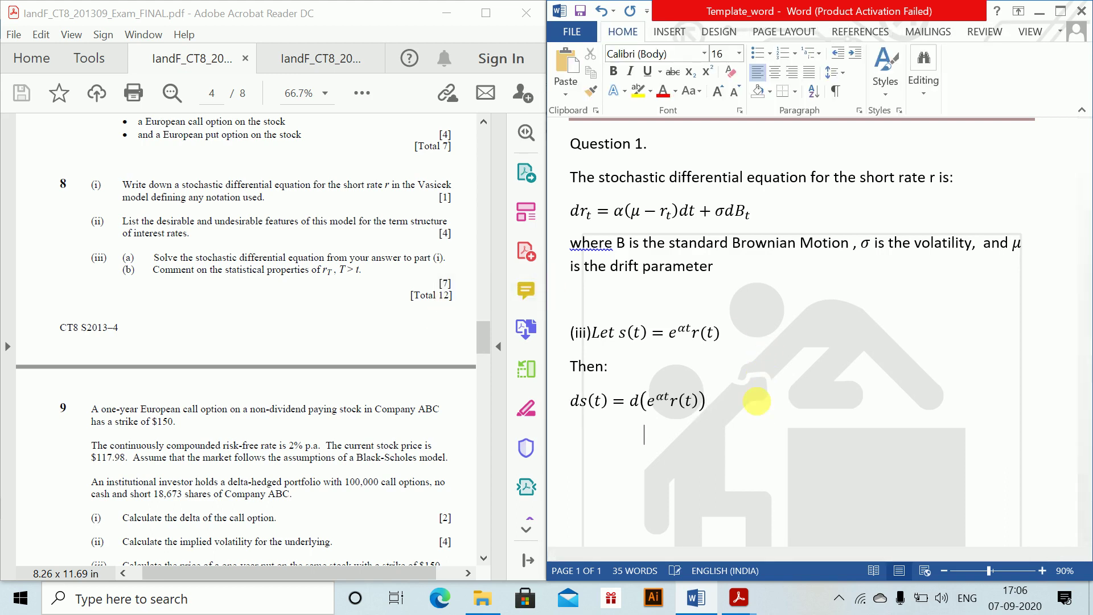
{"action": "key", "text": "alt+equal"}
{"action": "type", "text": "=d"}
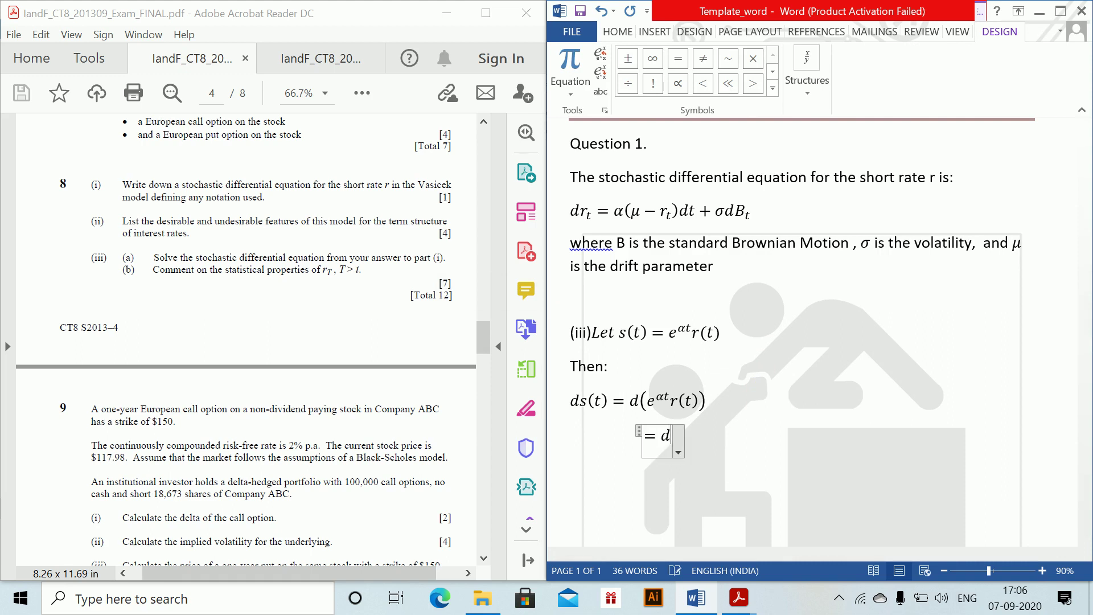
{"action": "type", "text": "(e^"}
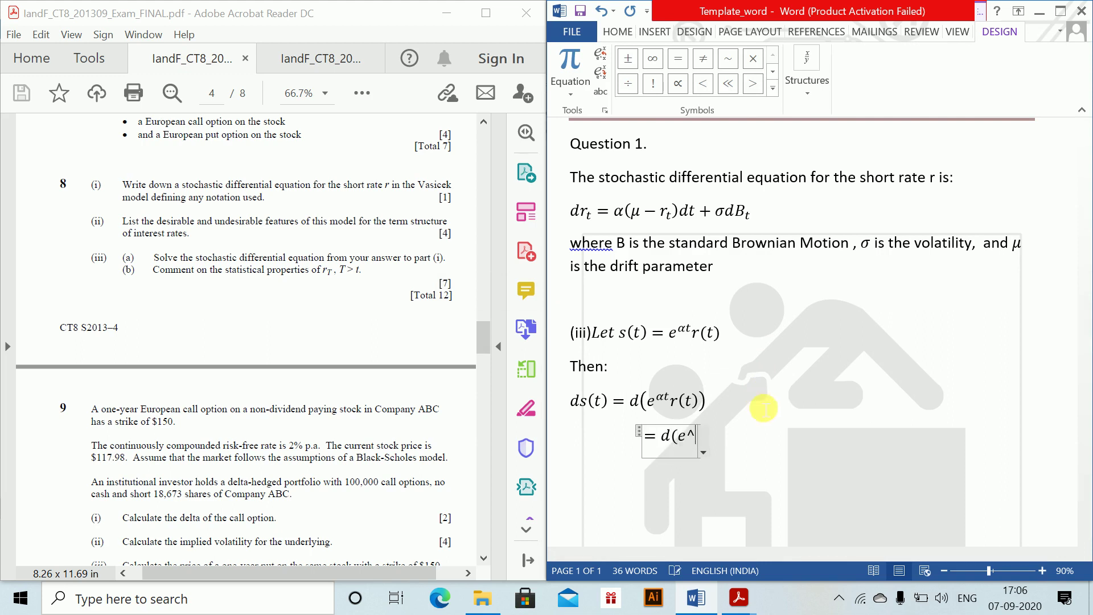
{"action": "type", "text": "(\\alpha "}
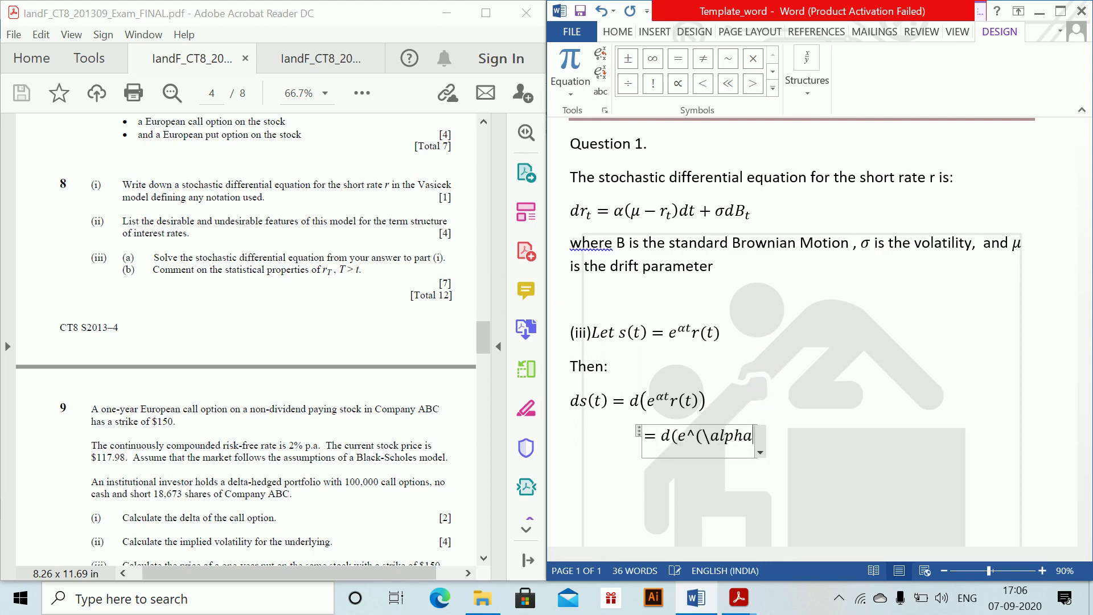
{"action": "type", "text": "t) "}
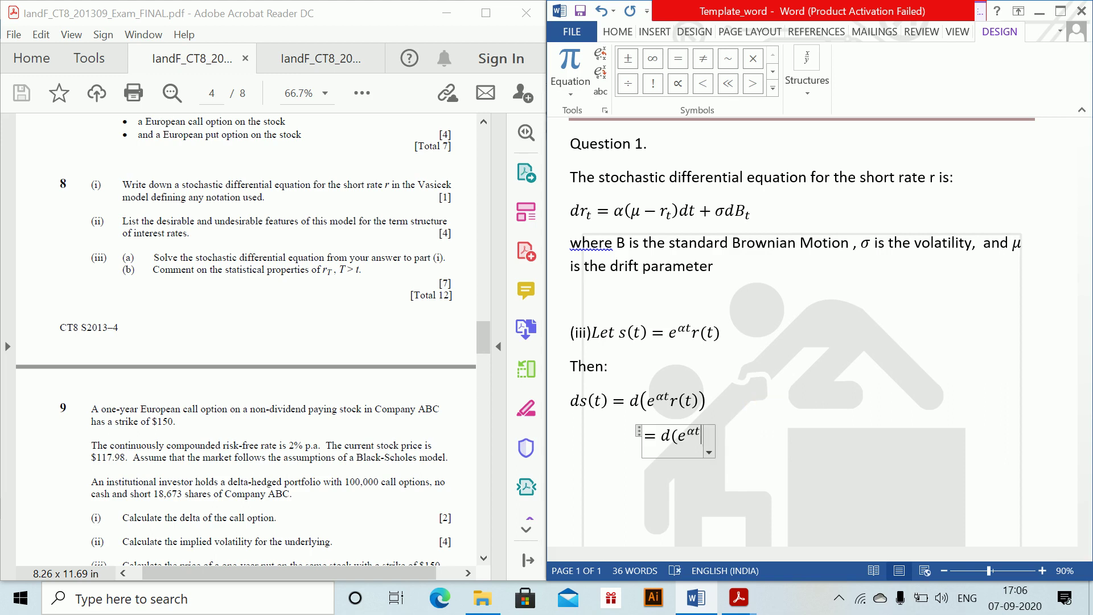
{"action": "type", "text": "r(t)"}
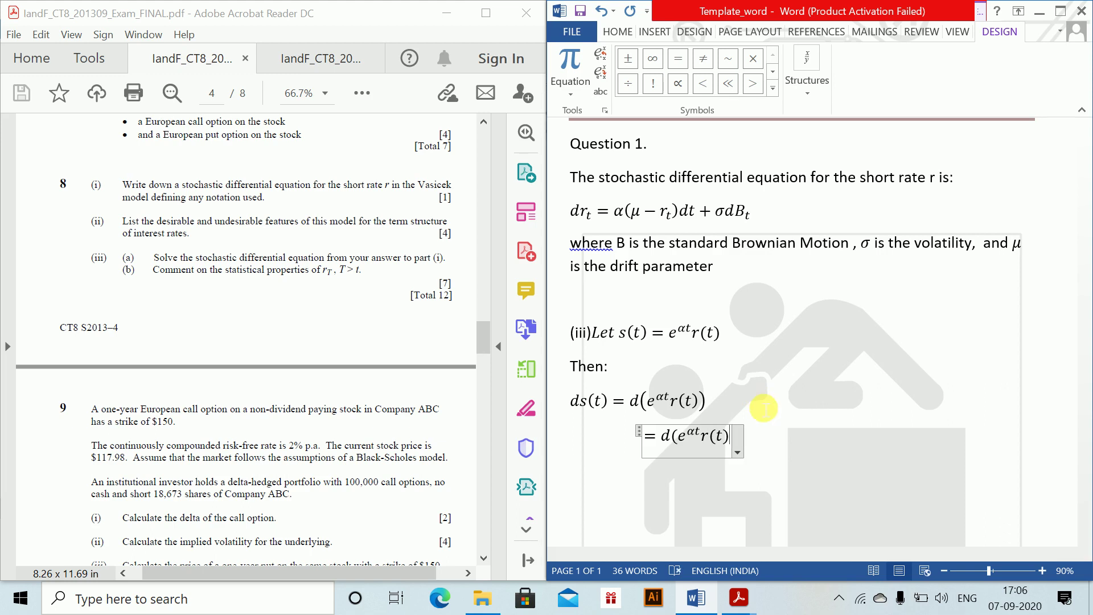
{"action": "type", "text": ")"}
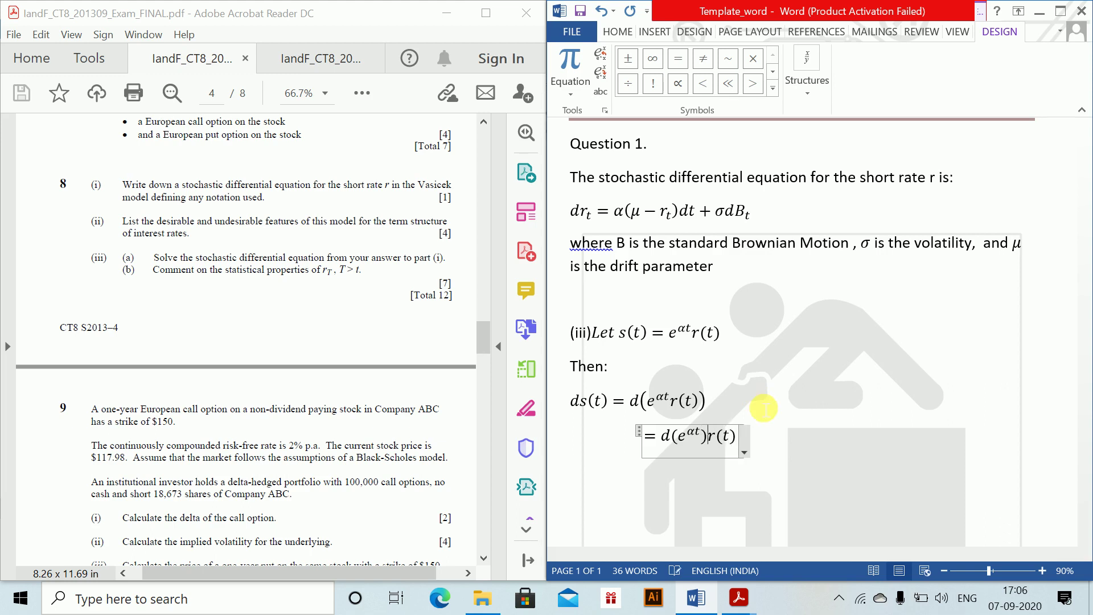
- Append + e^(αt) dr(t) to the end of the indented equation line
{"action": "key", "text": "Right"}
{"action": "key", "text": "Right"}
{"action": "type", "text": "+ "}
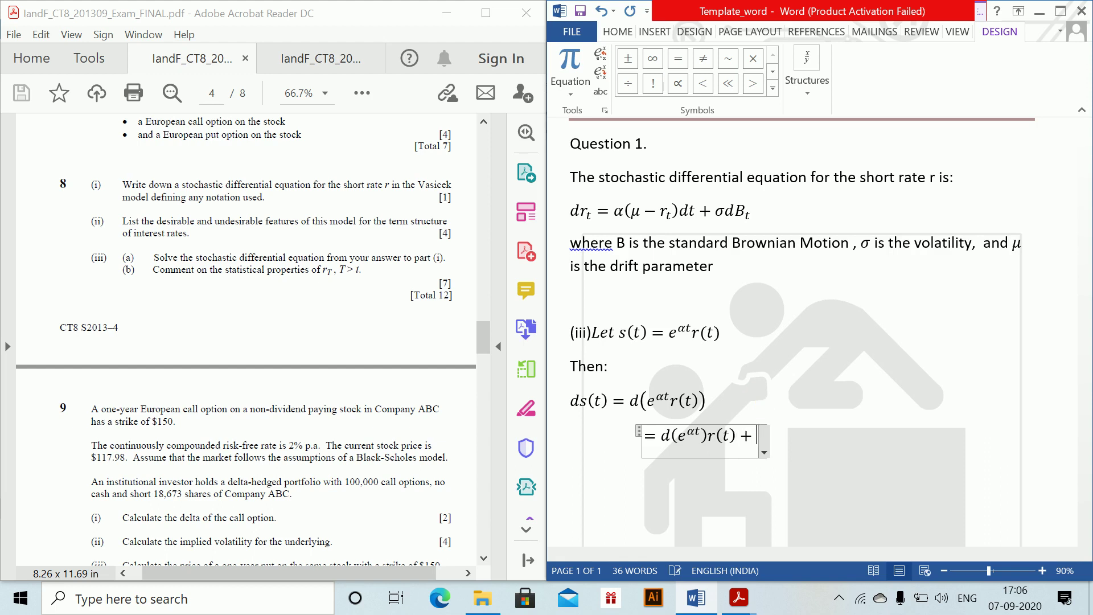
{"action": "type", "text": "e^(a"}
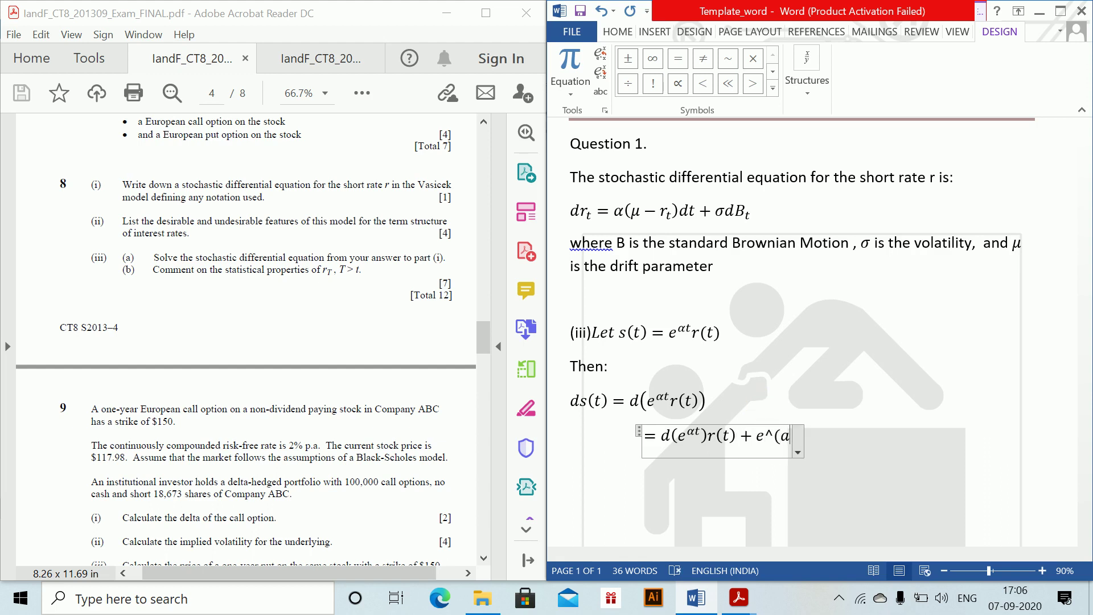
{"action": "key", "text": "BackSpace"}
{"action": "type", "text": "\\alpha "}
{"action": "type", "text": "t"}
{"action": "type", "text": ") dr"}
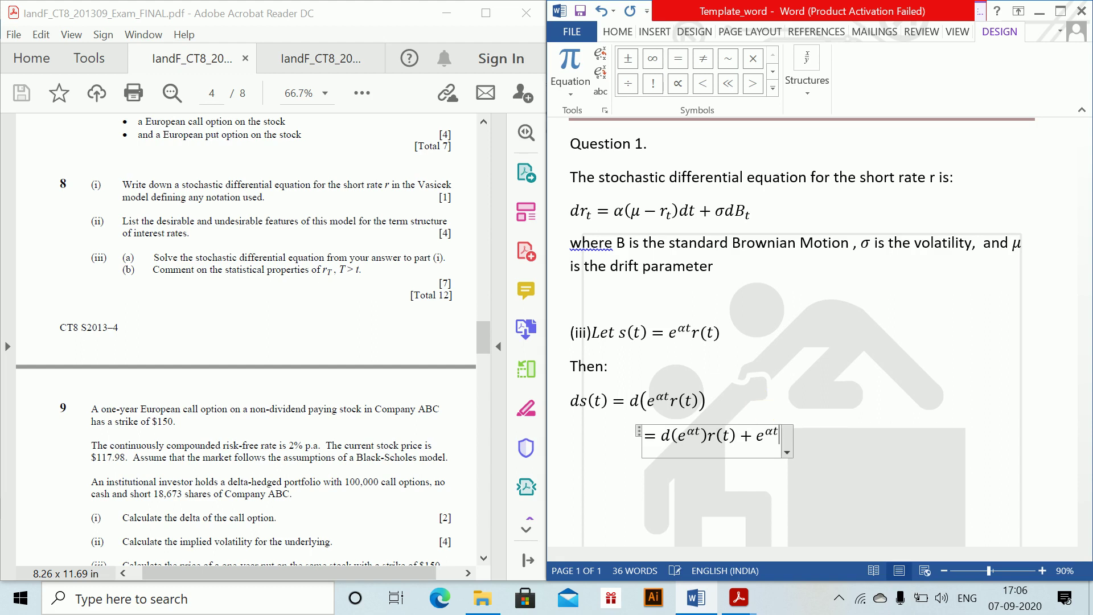
{"action": "type", "text": "(t)"}
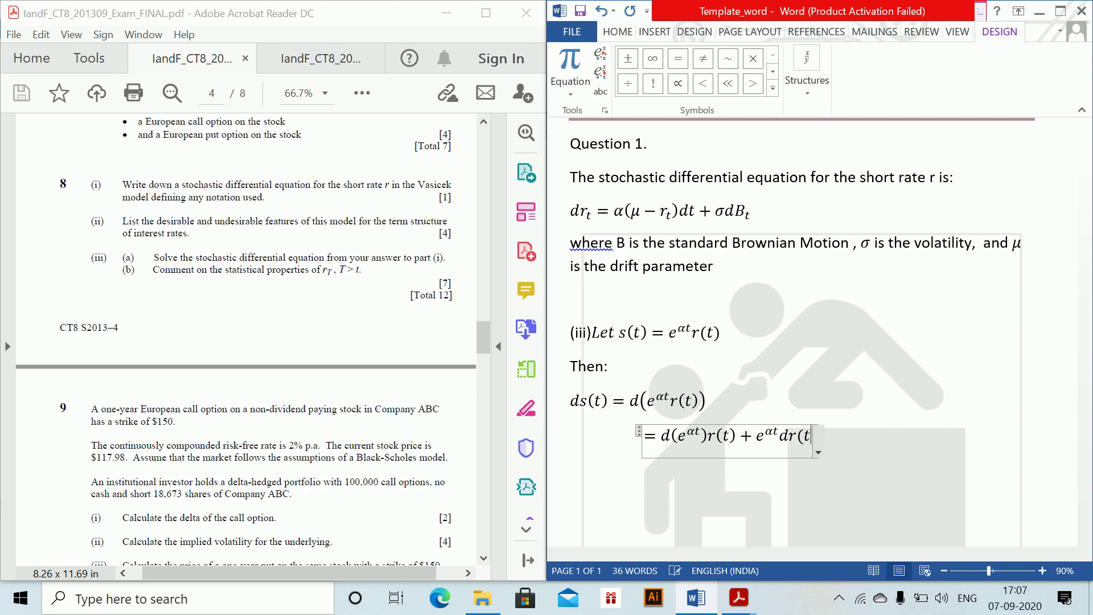
{"action": "key", "text": "Right"}
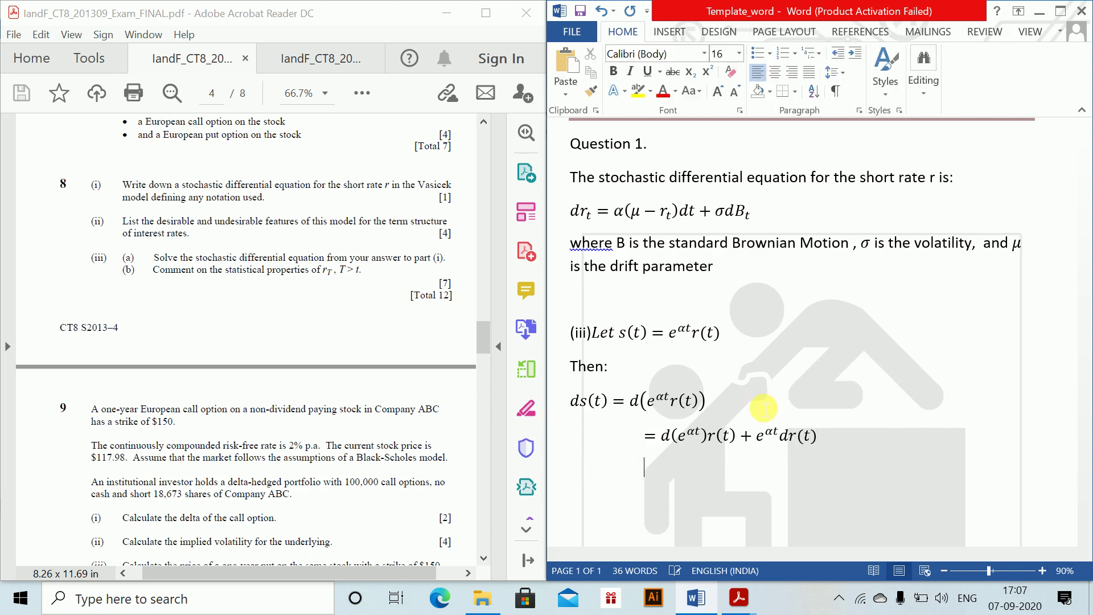
- Start another indented equation line below with = α, using the formatted Greek symbol
{"action": "key", "text": "alt+equal"}
{"action": "type", "text": "=a\\"}
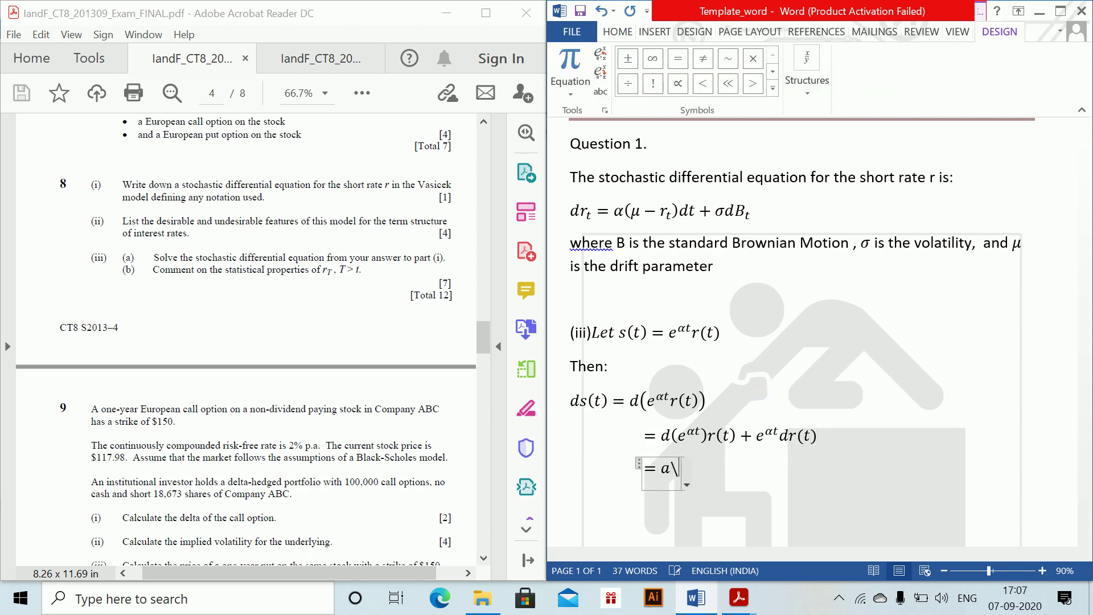
{"action": "type", "text": "lpha"}
{"action": "key", "text": "BackSpace"}
{"action": "key", "text": "BackSpace"}
{"action": "key", "text": "BackSpace"}
{"action": "key", "text": "BackSpace"}
{"action": "type", "text": "\\a"}
{"action": "key", "text": "BackSpace"}
{"action": "key", "text": "BackSpace"}
{"action": "type", "text": "\\alpha"}
{"action": "key", "text": "space"}
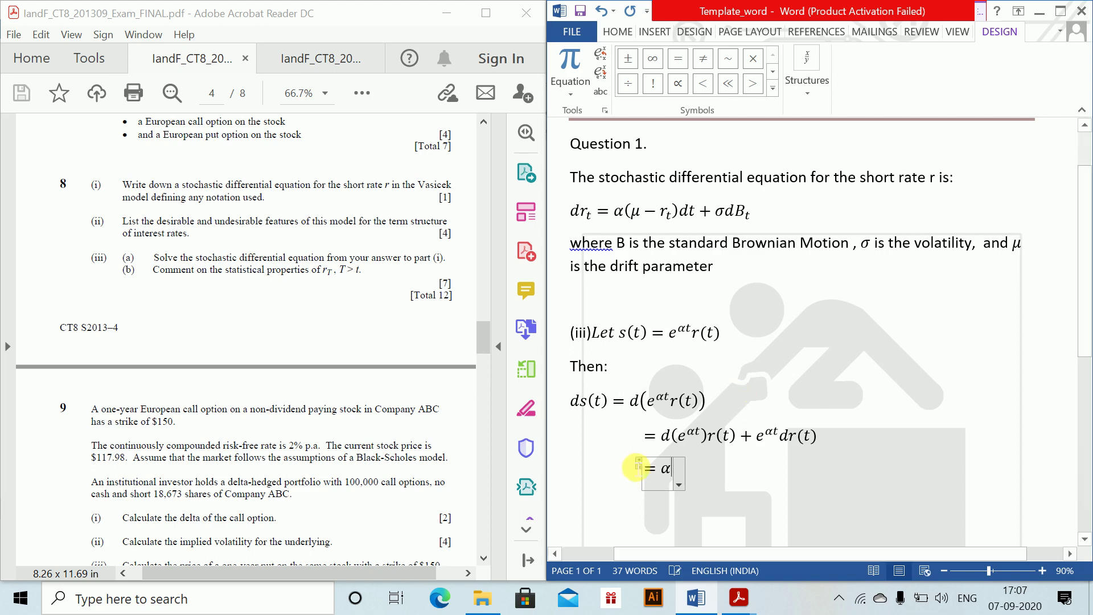
- Copy the bracketed exponential (e^(αt)) from the equation line above and place it after = α on the last line
{"action": "left_click", "coordinate": [694, 445]}
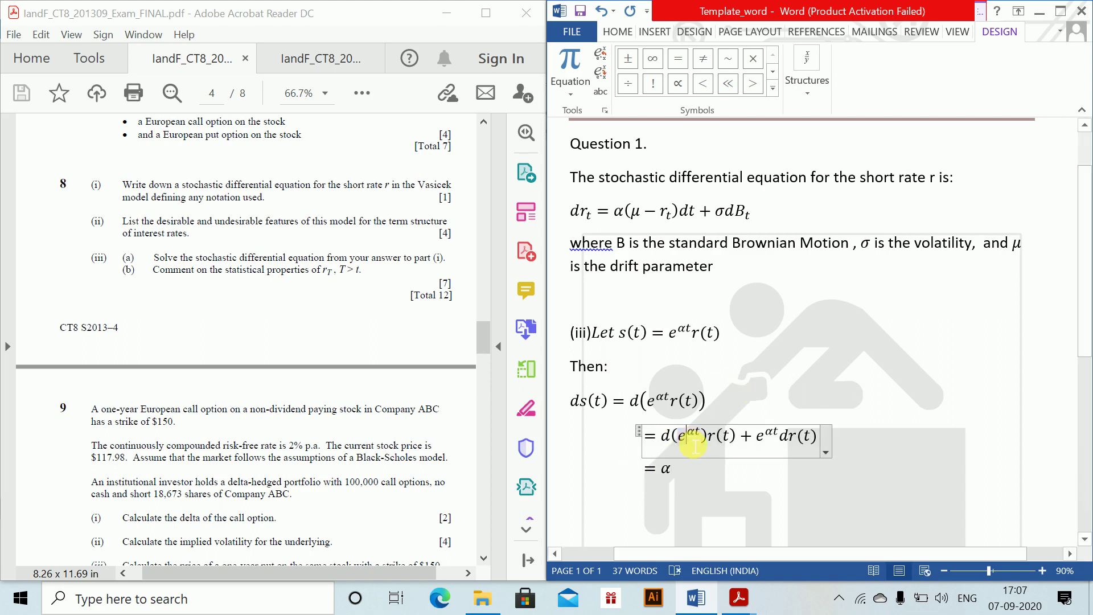
{"action": "double_click", "coordinate": [690, 445]}
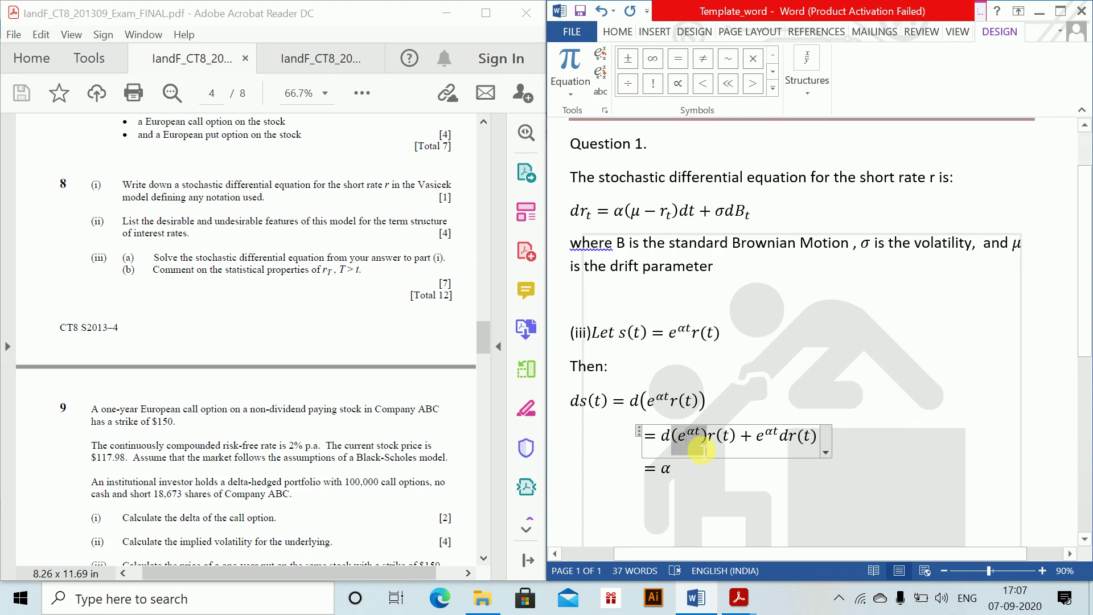
{"action": "key", "text": "ctrl+c"}
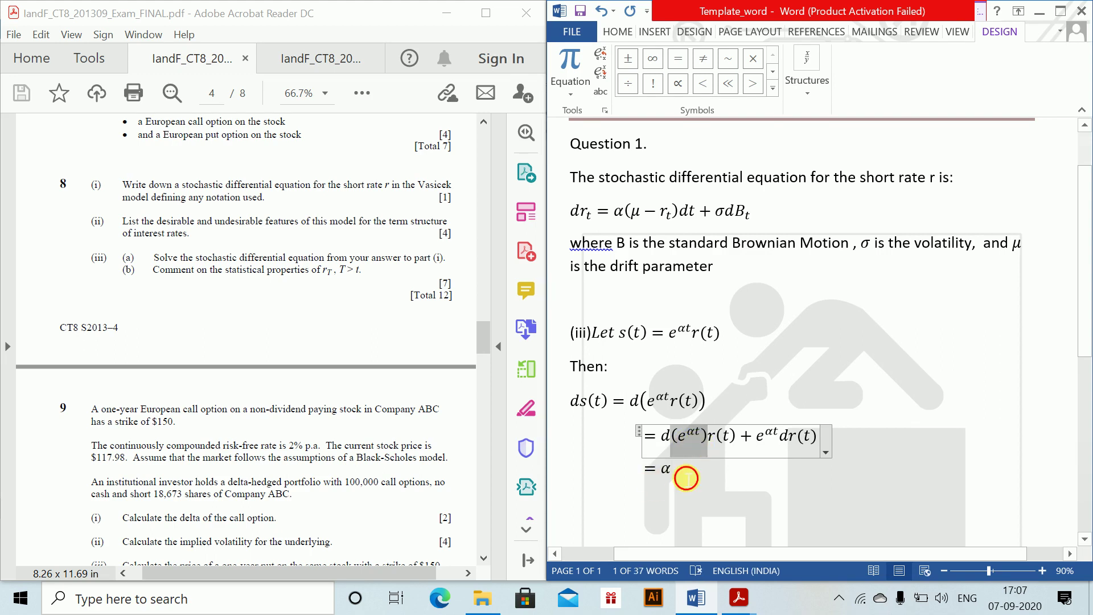
{"action": "left_click", "coordinate": [686, 472]}
{"action": "key", "text": "ctrl+v"}
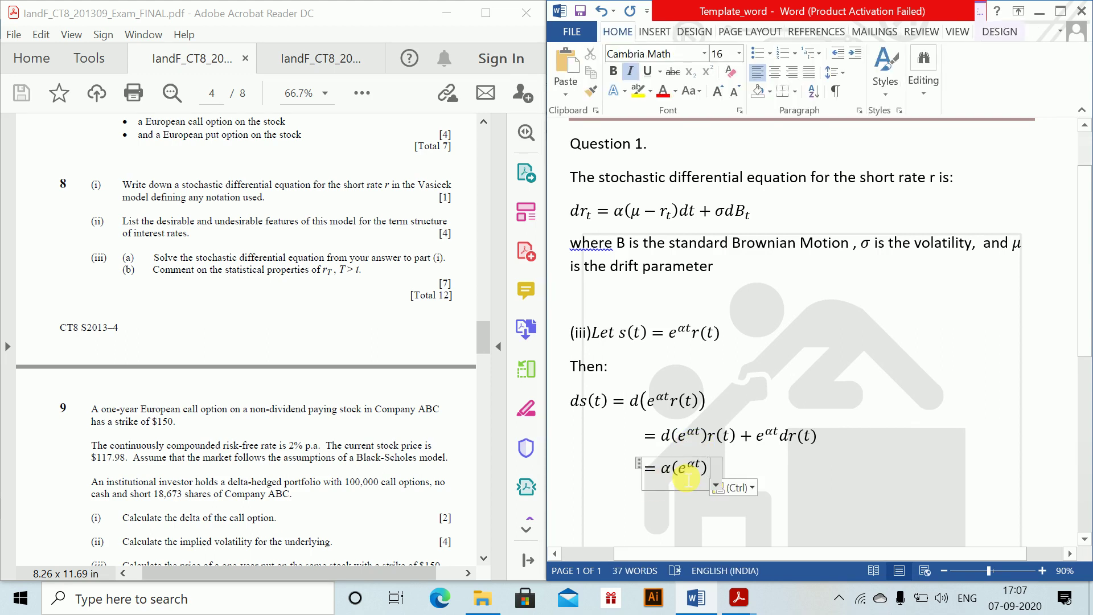
- Extend the last equation line with dt r(t) +, using a lowercase r
{"action": "type", "text": "dt"}
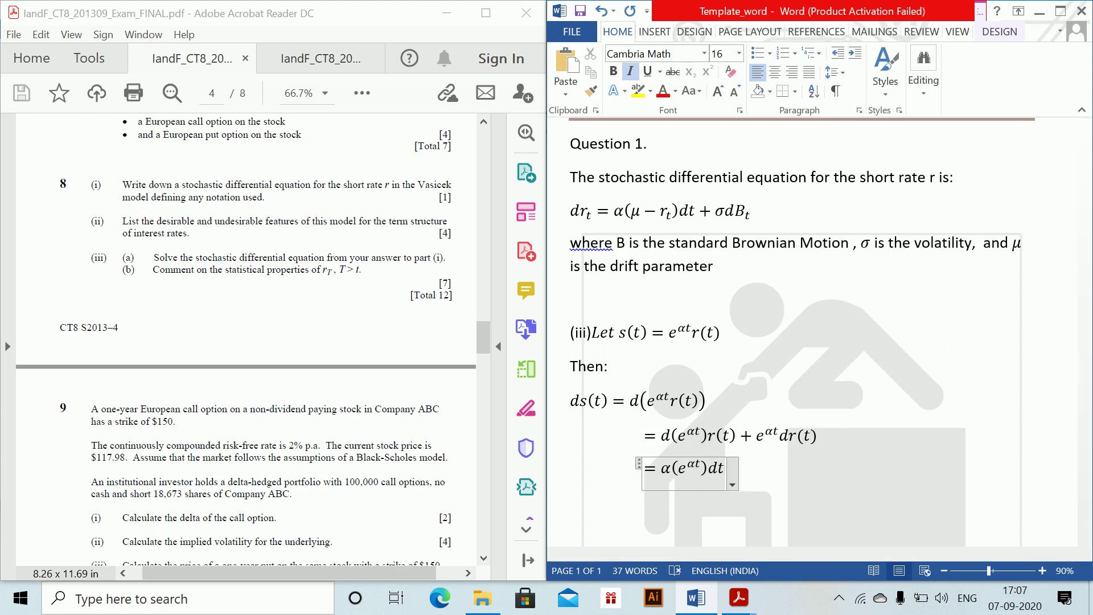
{"action": "type", "text": " R"}
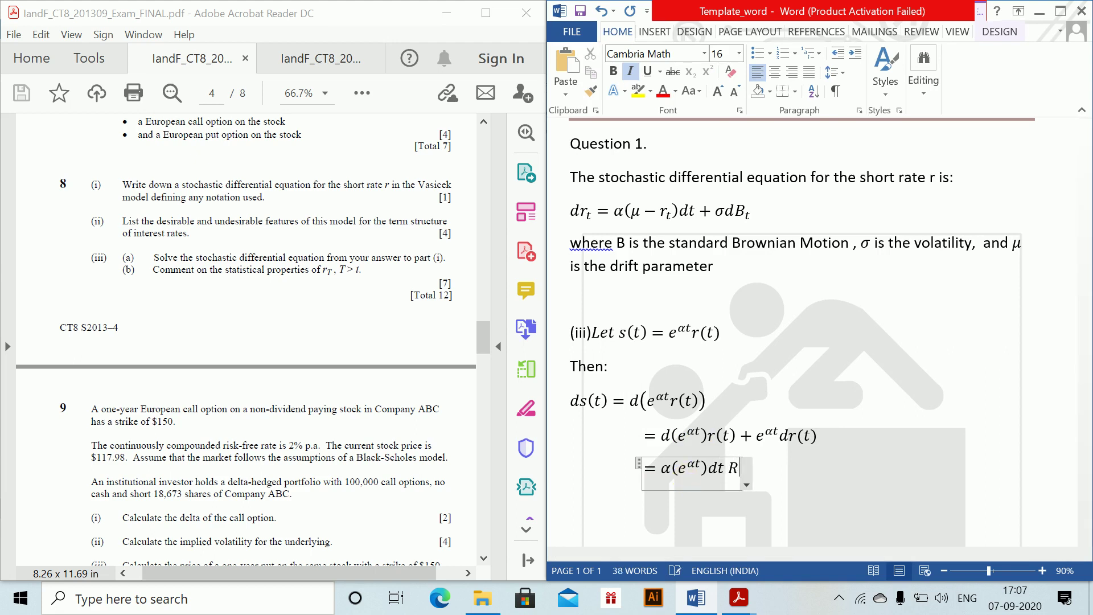
{"action": "key", "text": "BackSpace"}
{"action": "type", "text": "r(t) "}
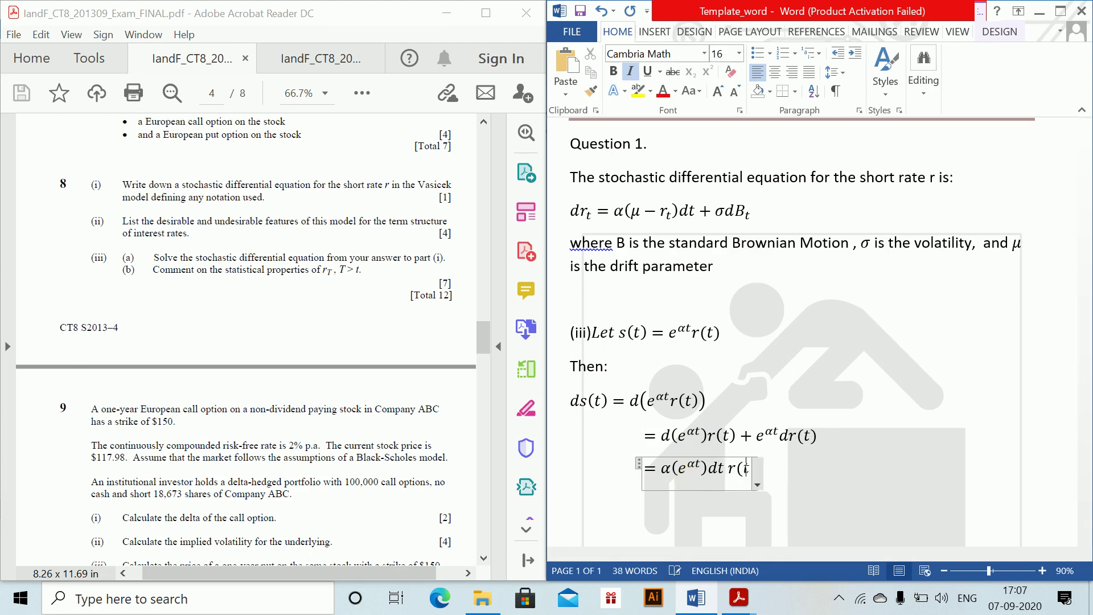
{"action": "type", "text": "+"}
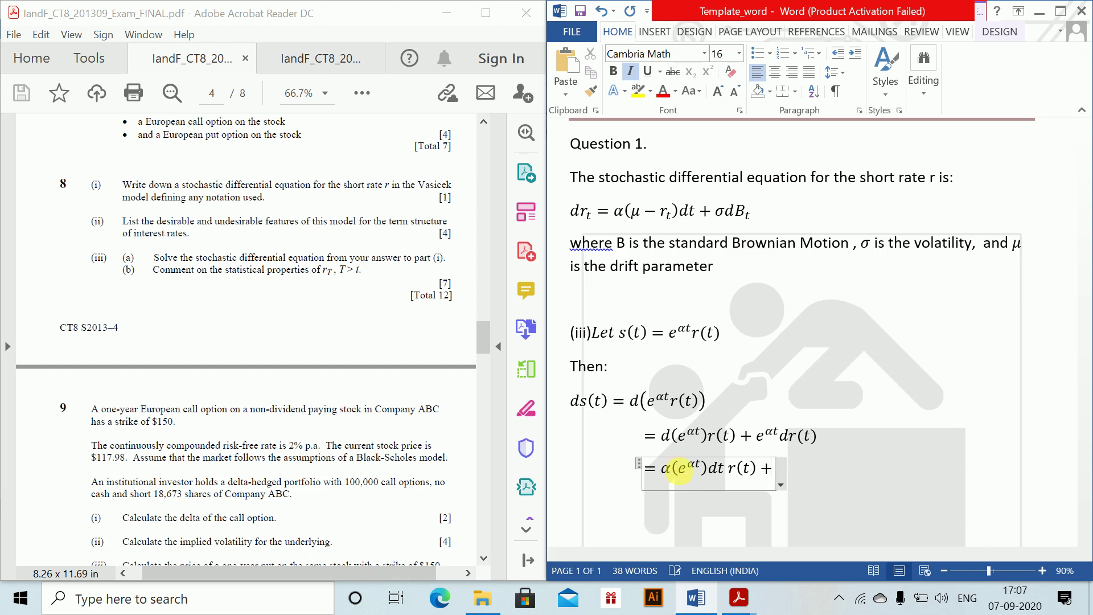
- Append the copied (e^(αt)) followed by {α[μ − r(t) to the last equation line, using formatted Greek symbols
{"action": "key", "text": "ctrl+v"}
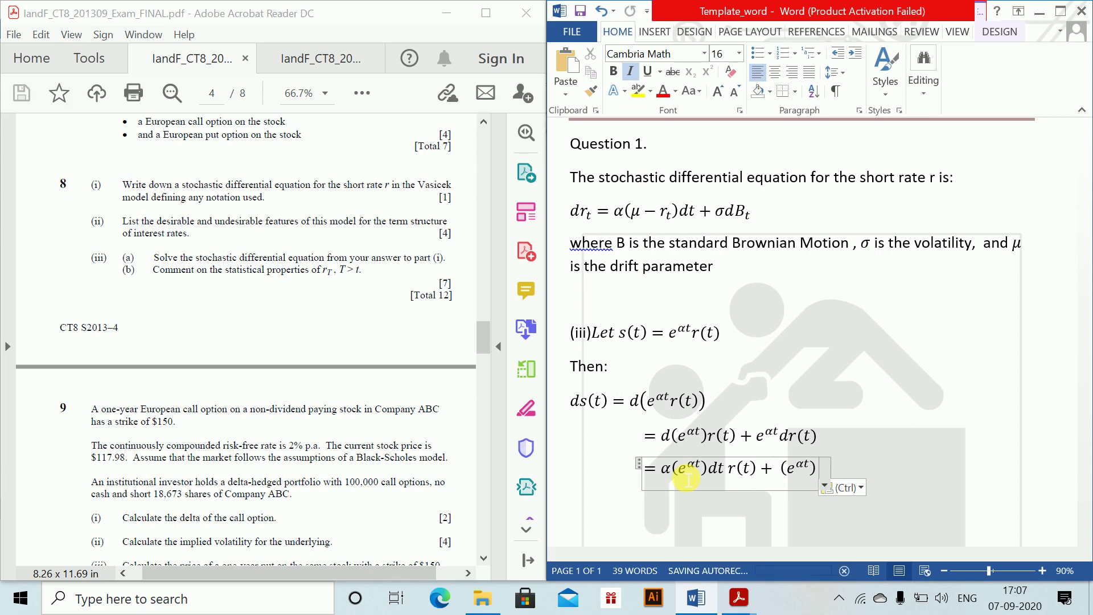
{"action": "type", "text": "{"}
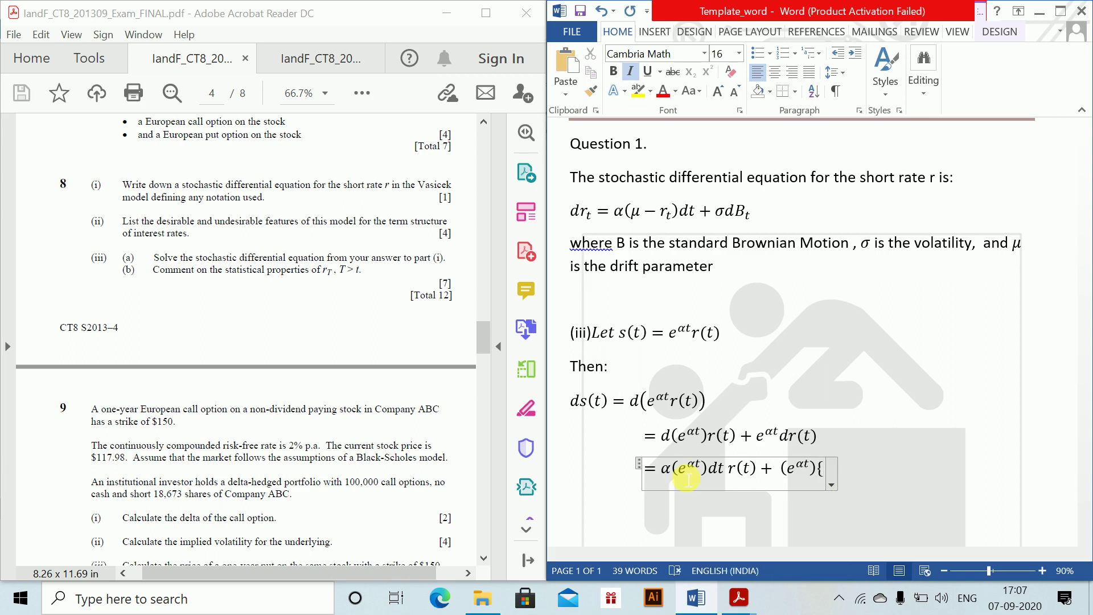
{"action": "type", "text": "\\alpha "}
{"action": "type", "text": "["}
{"action": "type", "text": "\\mu -r"}
{"action": "type", "text": "(t)"}
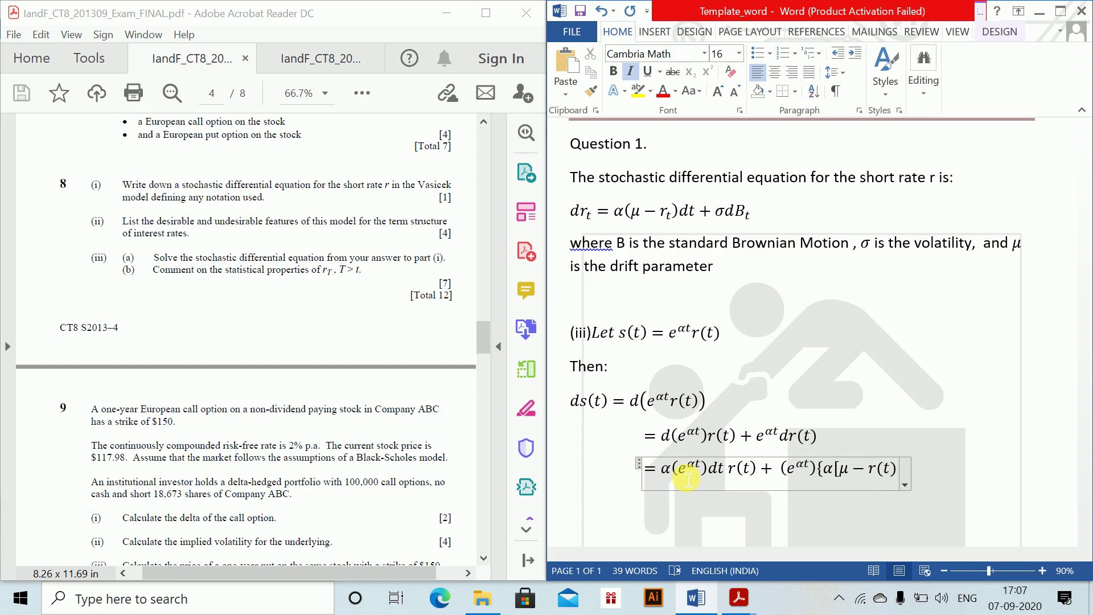
- Finish the equation line with ]dt + σdZ_t}, formatting sigma as a symbol and t as a subscript
{"action": "type", "text": "]dt +\\"}
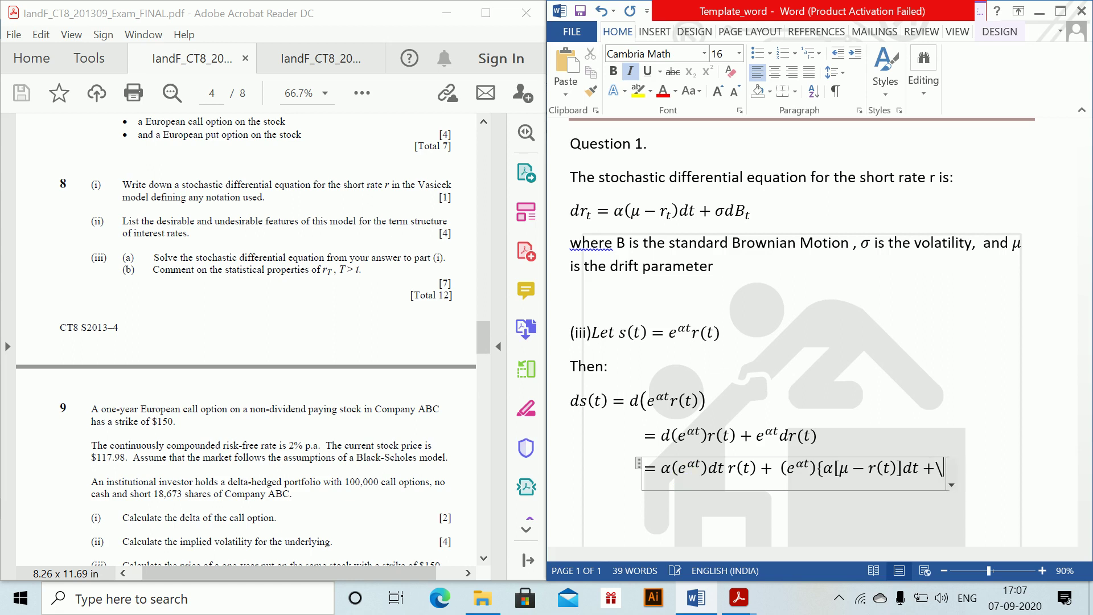
{"action": "type", "text": "sigma "}
{"action": "type", "text": "d"}
{"action": "type", "text": "Z_t "}
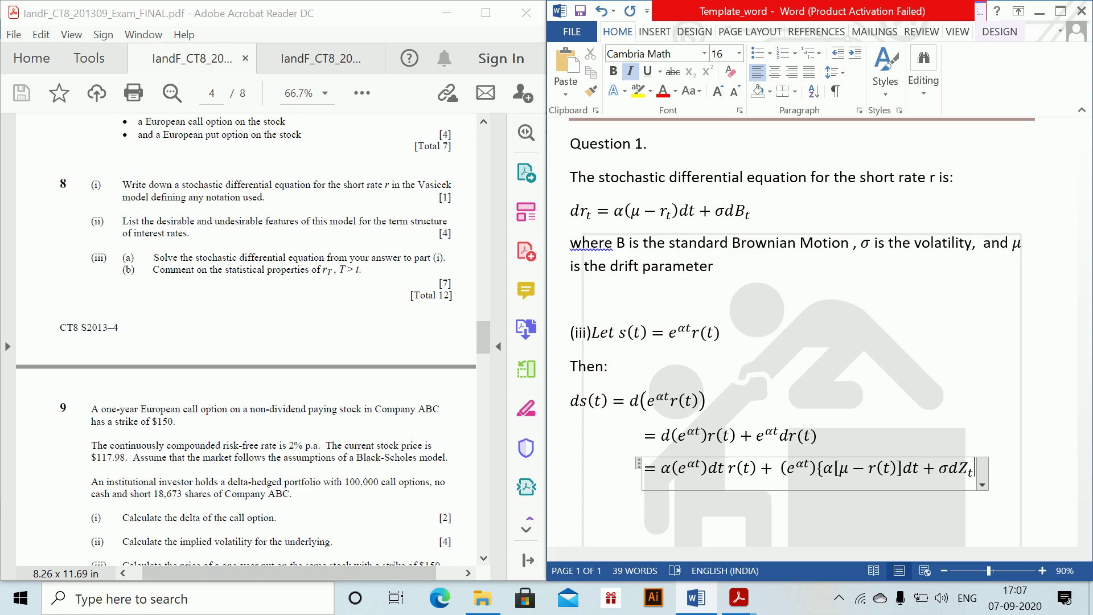
{"action": "type", "text": "}"}
- Start another indented equation line below, beginning with =
{"action": "key", "text": "Return"}
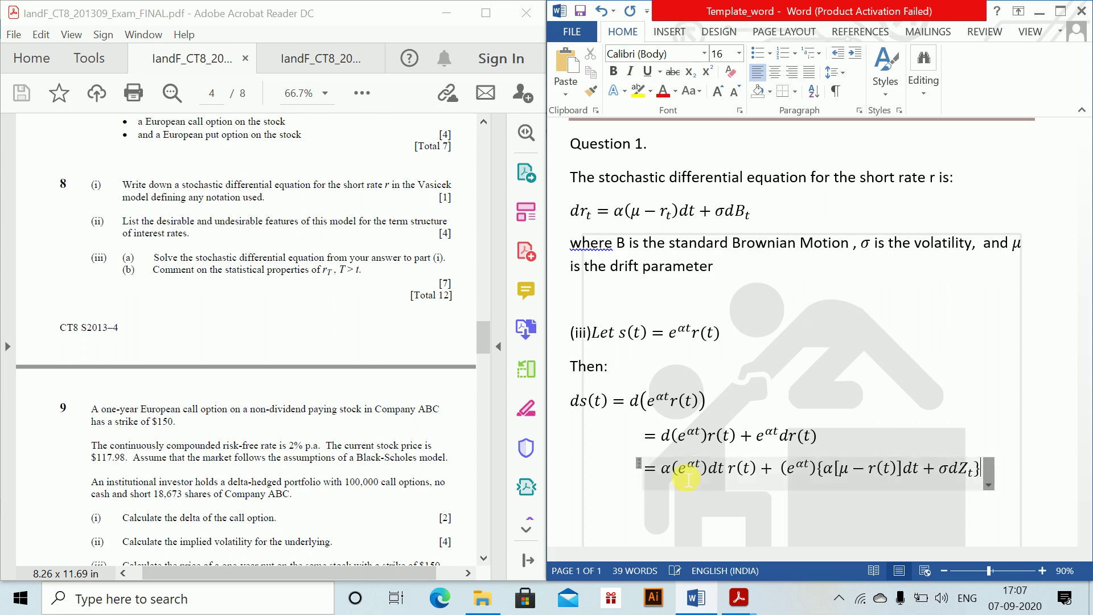
{"action": "key", "text": "alt+equal"}
{"action": "type", "text": "= "}
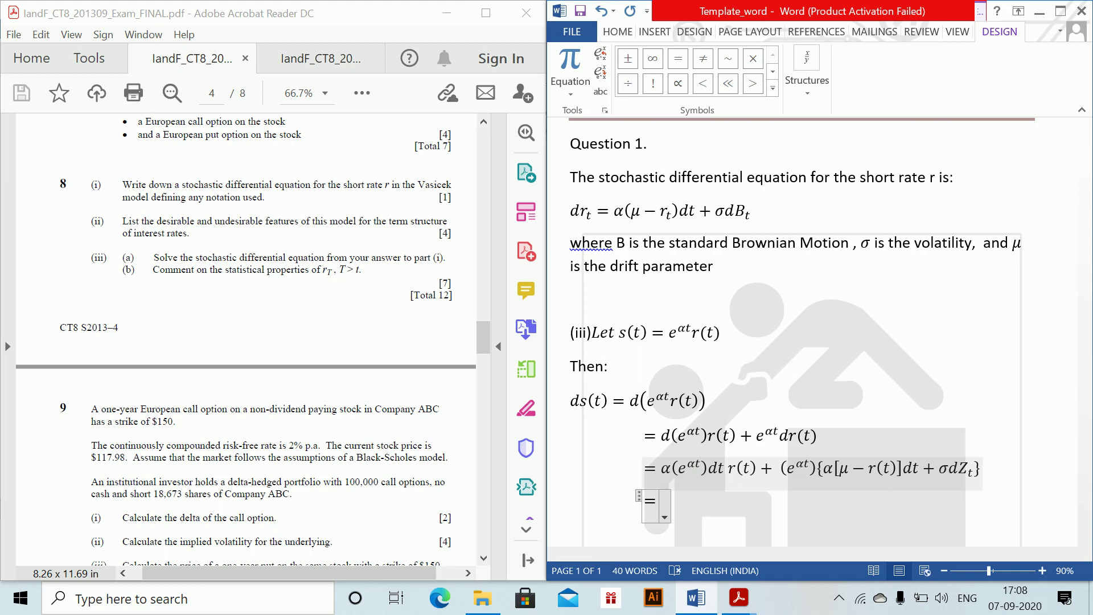
{"action": "type", "text": "{"}
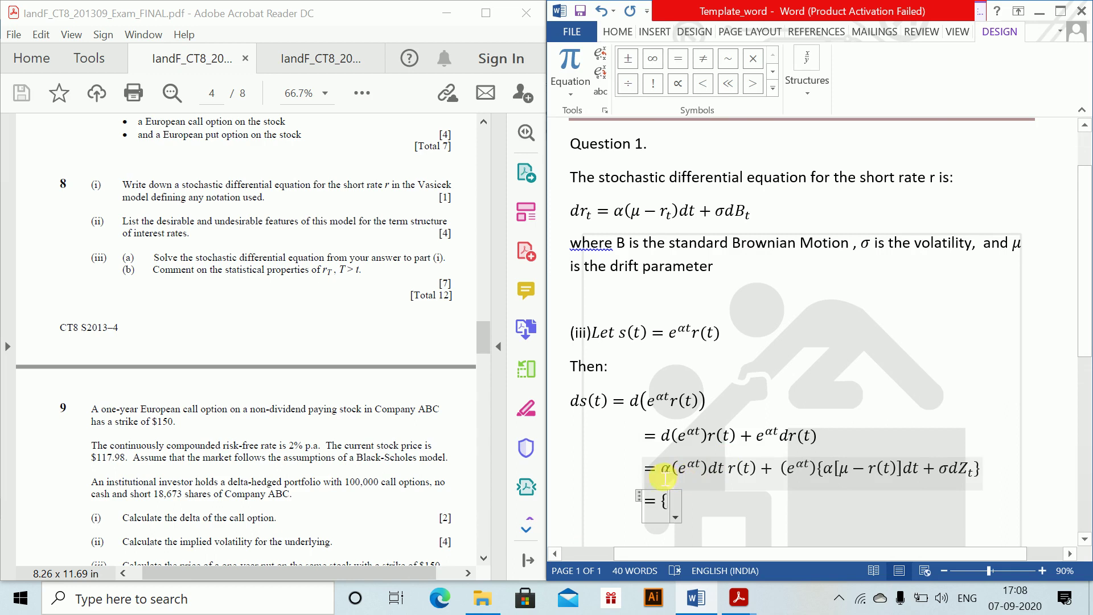
{"action": "left_click", "coordinate": [683, 481]}
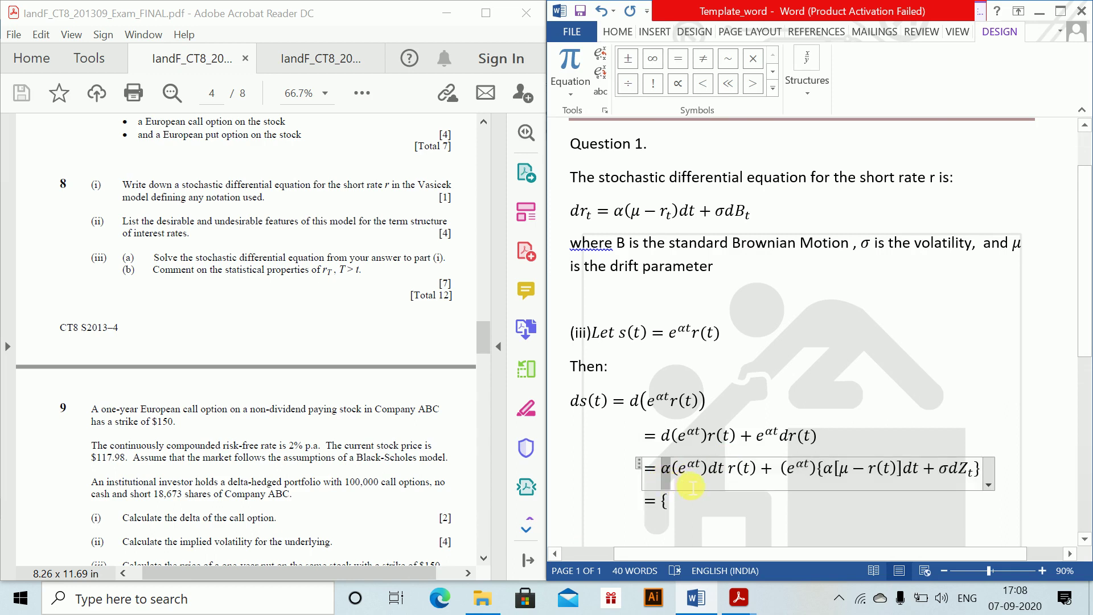
{"action": "left_click_drag", "start_coordinate": [692, 487], "coordinate": [752, 479]}
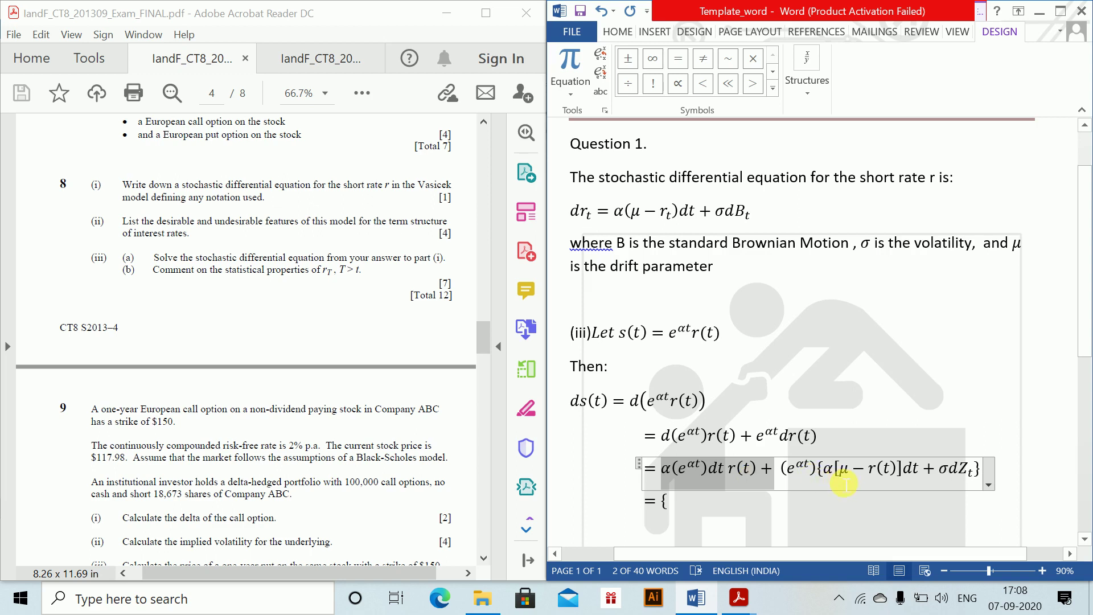
{"action": "left_click", "coordinate": [701, 512]}
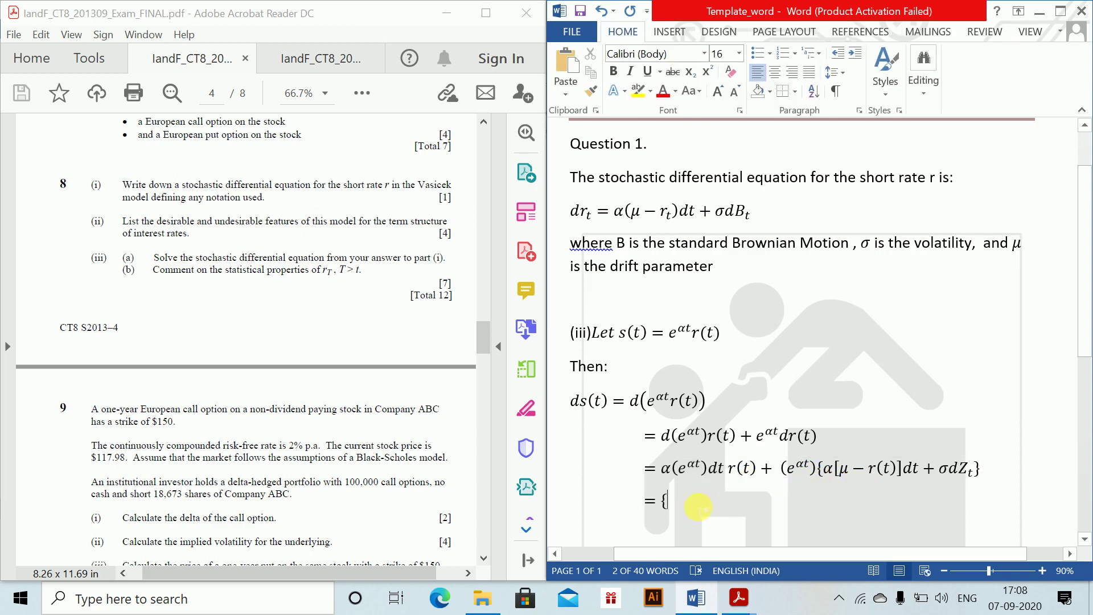
{"action": "key", "text": "BackSpace"}
- Enter αμe^(αt)dt + after the equals sign on the new line, with αt formatted as the exponent
{"action": "type", "text": "\\alpah"}
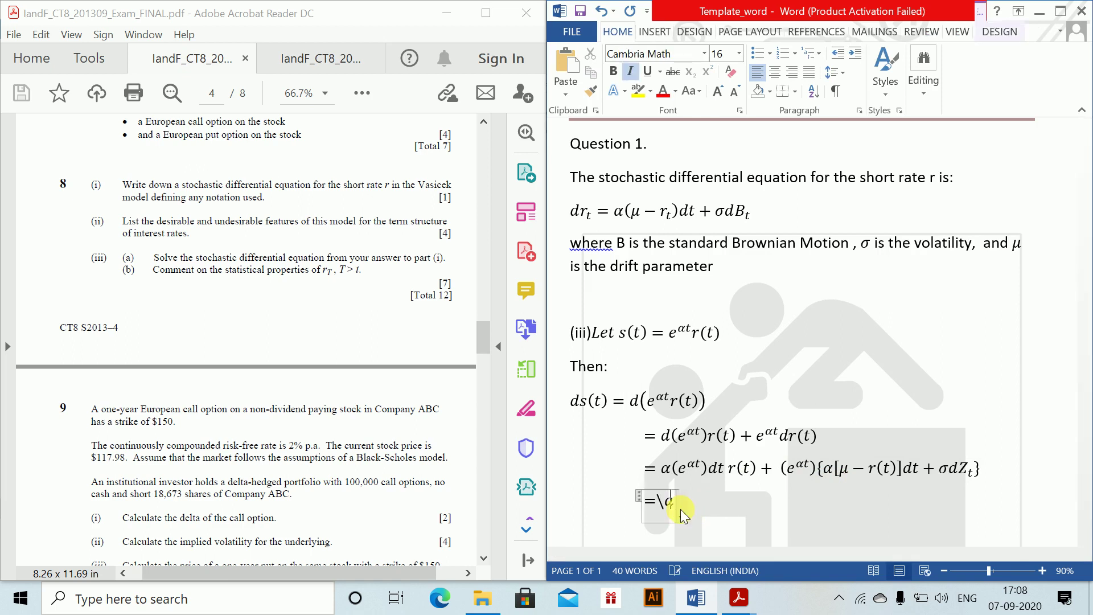
{"action": "key", "text": "BackSpace"}
{"action": "key", "text": "BackSpace"}
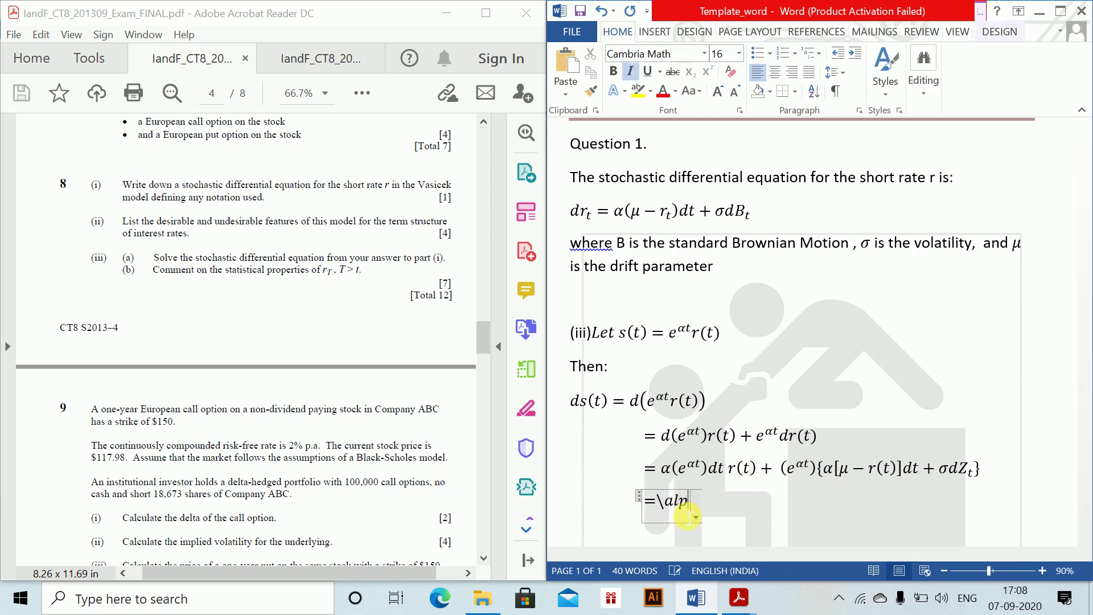
{"action": "type", "text": "h\\mu e^("}
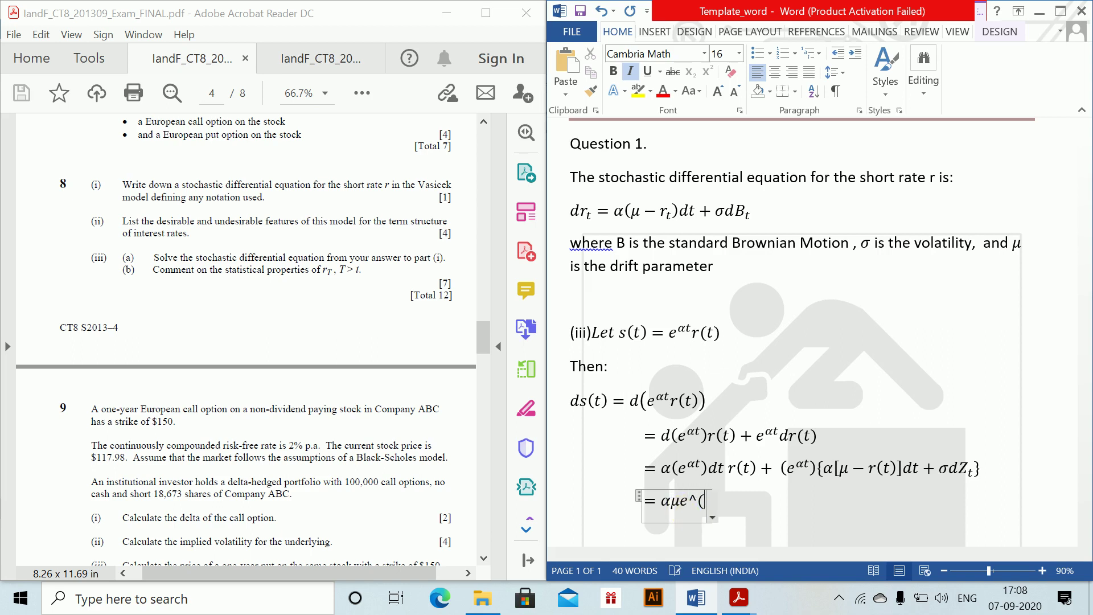
{"action": "type", "text": "\\alpha "}
{"action": "type", "text": "t)"}
{"action": "type", "text": " dt "}
{"action": "type", "text": "+"}
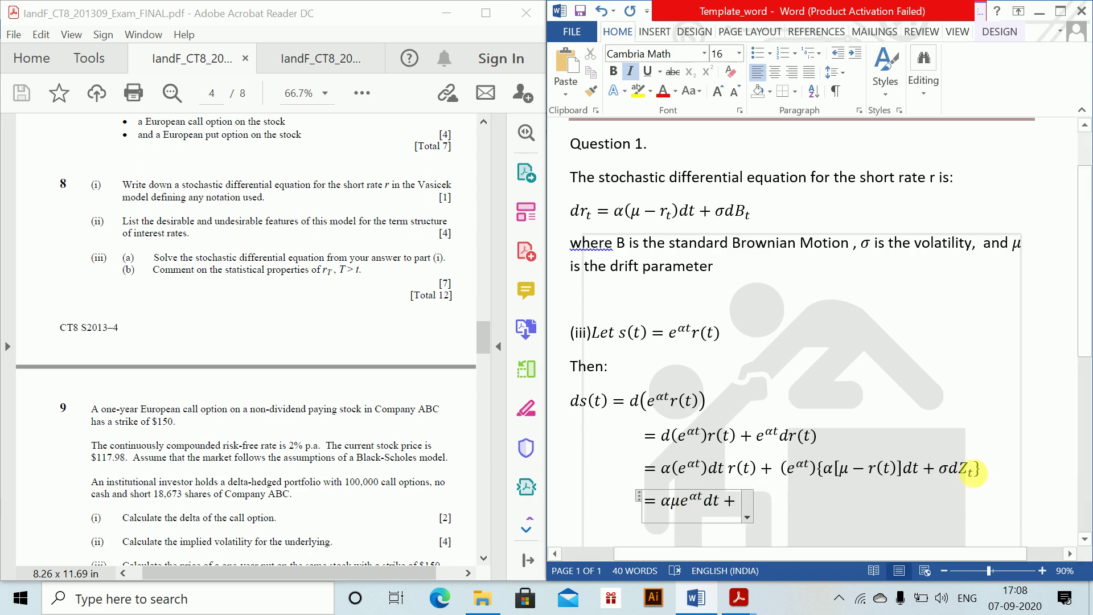
- Copy σdZ_t from the equation line above to the end of the αμe^(αt)dt + line
{"action": "left_click_drag", "start_coordinate": [940, 476], "coordinate": [971, 481]}
{"action": "key", "text": "ctrl+c"}
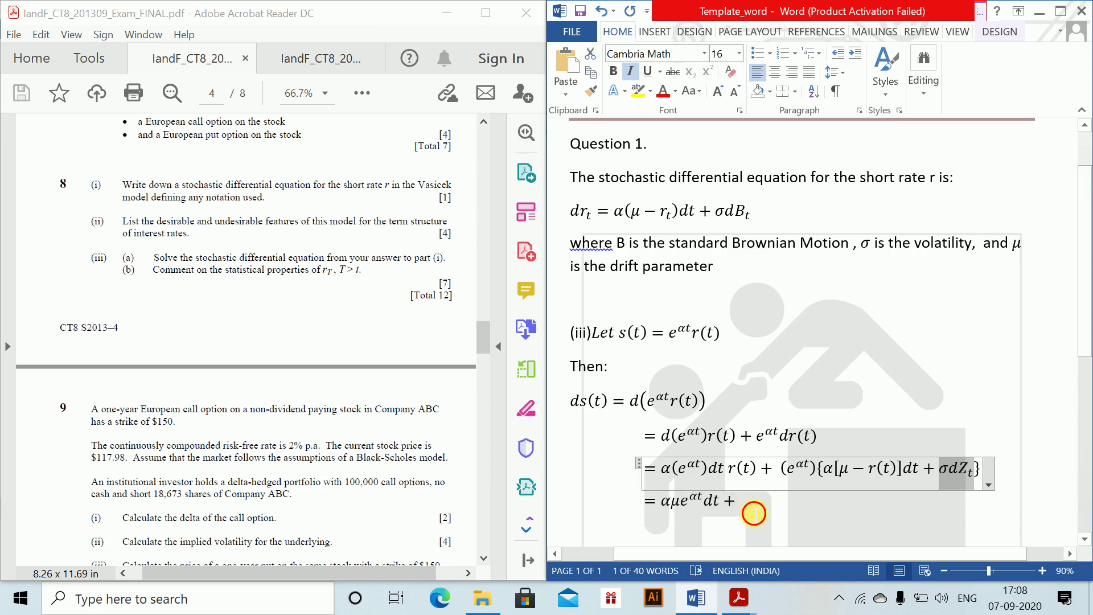
{"action": "left_click", "coordinate": [755, 514]}
{"action": "key", "text": "ctrl+v"}
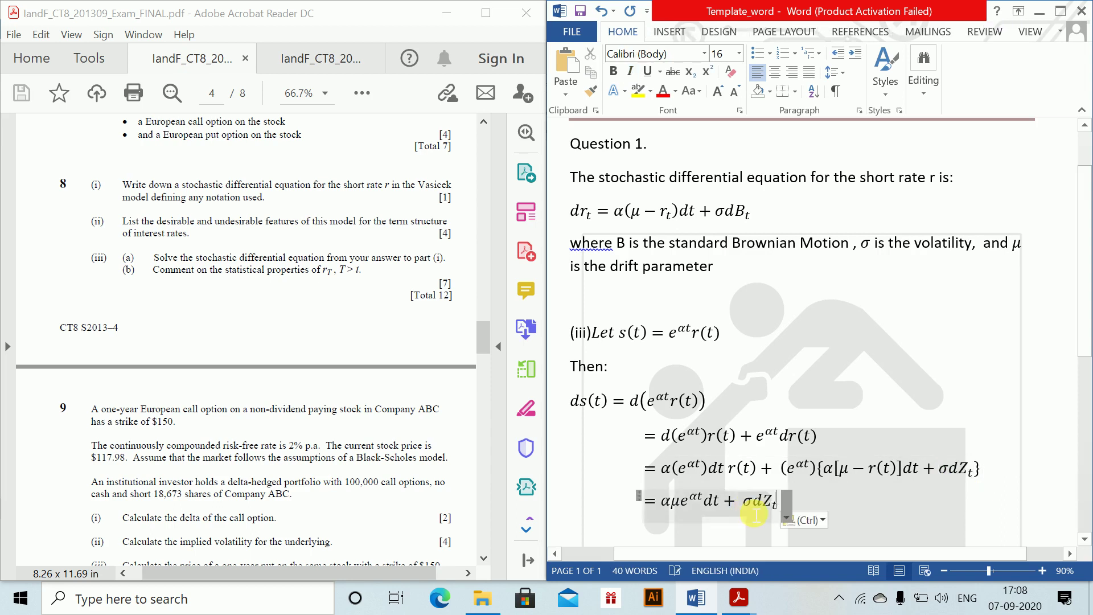
- Insert a copy of e^(αt) between σ and dZ_t in the last equation line and leave the equation
{"action": "double_click", "coordinate": [695, 513]}
{"action": "key", "text": "ctrl+c"}
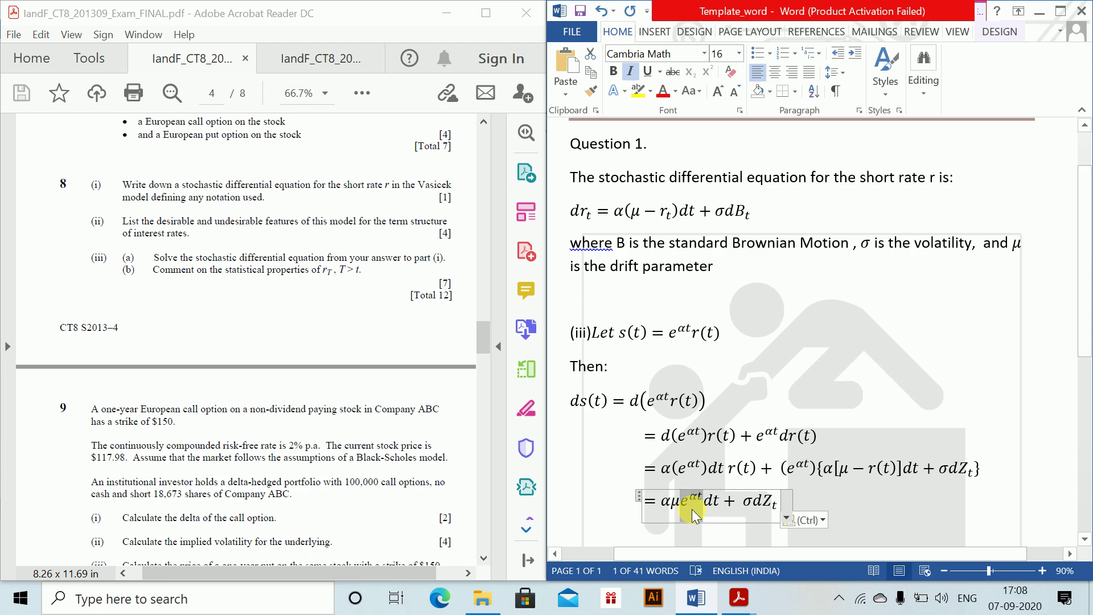
{"action": "left_click", "coordinate": [763, 512]}
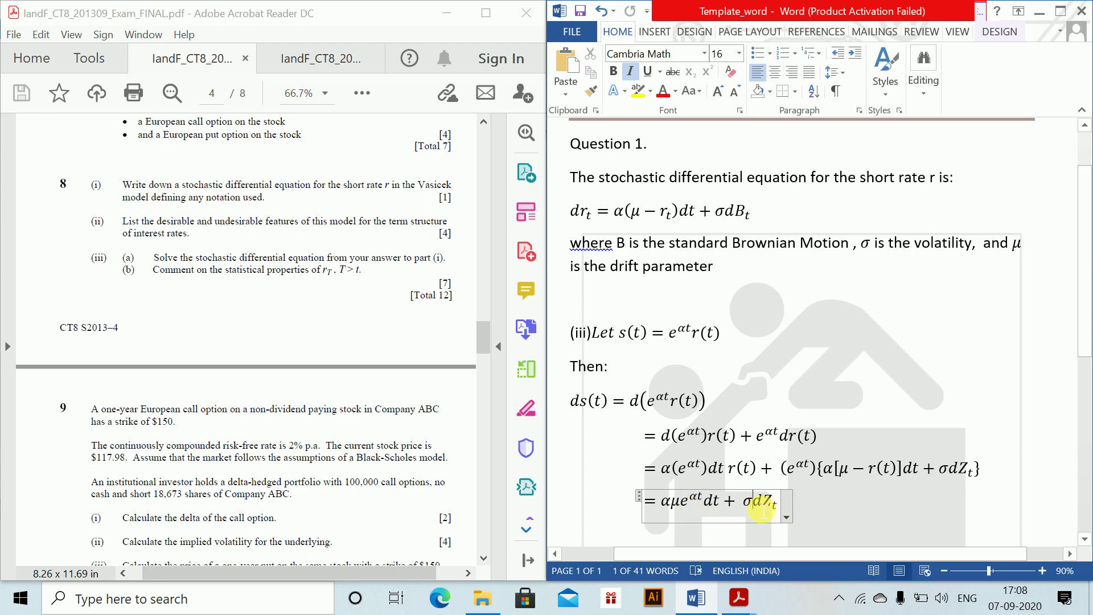
{"action": "key", "text": "ctrl+v"}
{"action": "key", "text": "Down"}
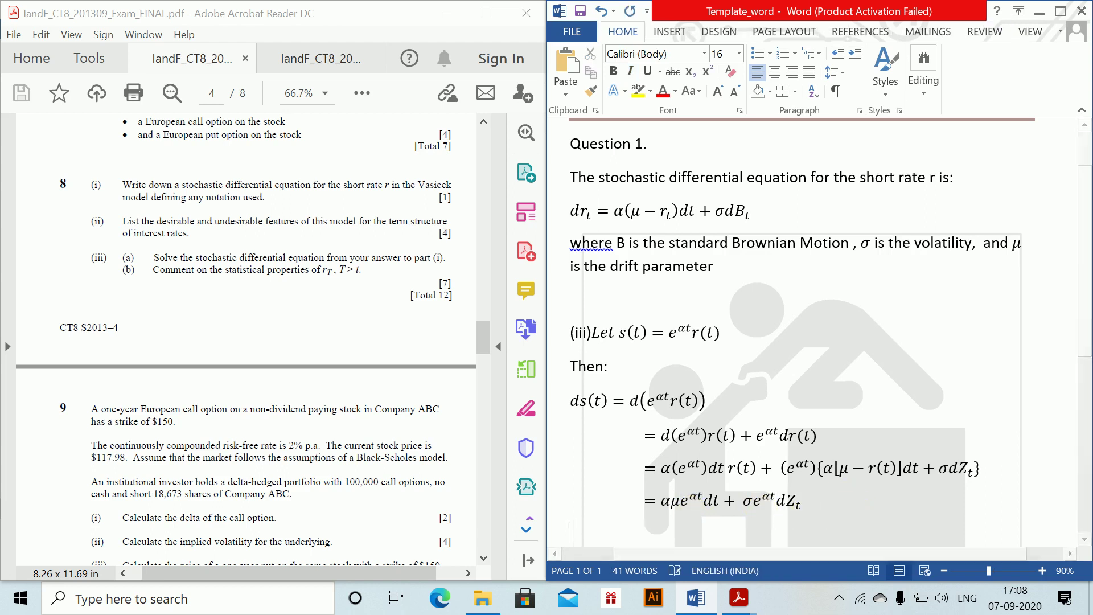
- Begin a text line below the equations, leaving a blank line, with "Relabelling the parameters u and"
{"action": "key", "text": "Return"}
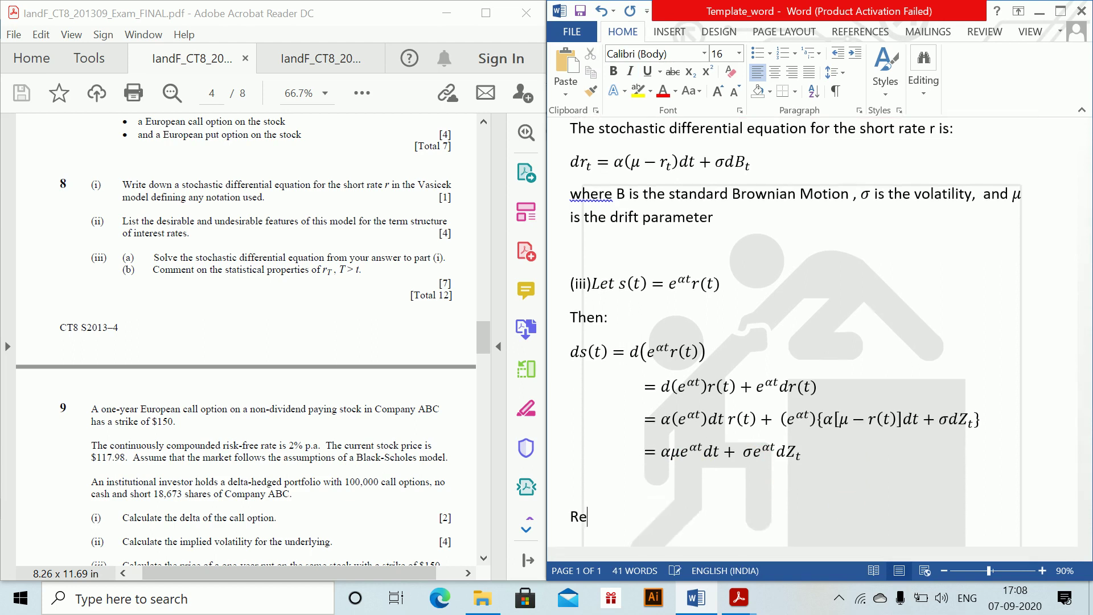
{"action": "type", "text": "Relabelling the parameters u"}
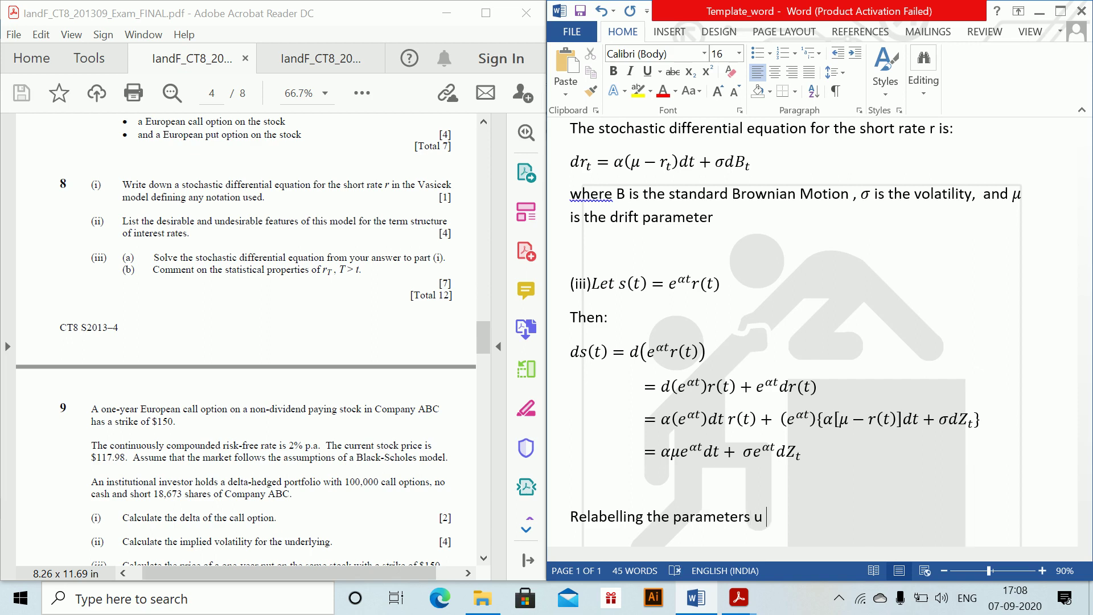
{"action": "type", "text": " and"}
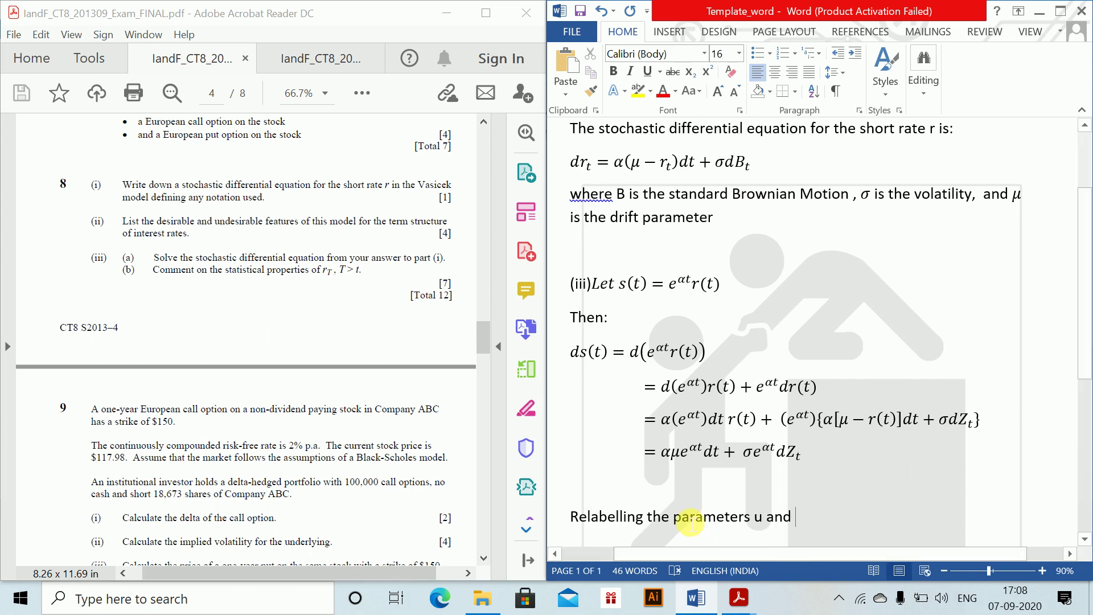
- Insert "time" before "parameters" and "as" before "u", then continue the sentence with "integrating both sides"
{"action": "left_click", "coordinate": [677, 526]}
{"action": "type", "text": "time"}
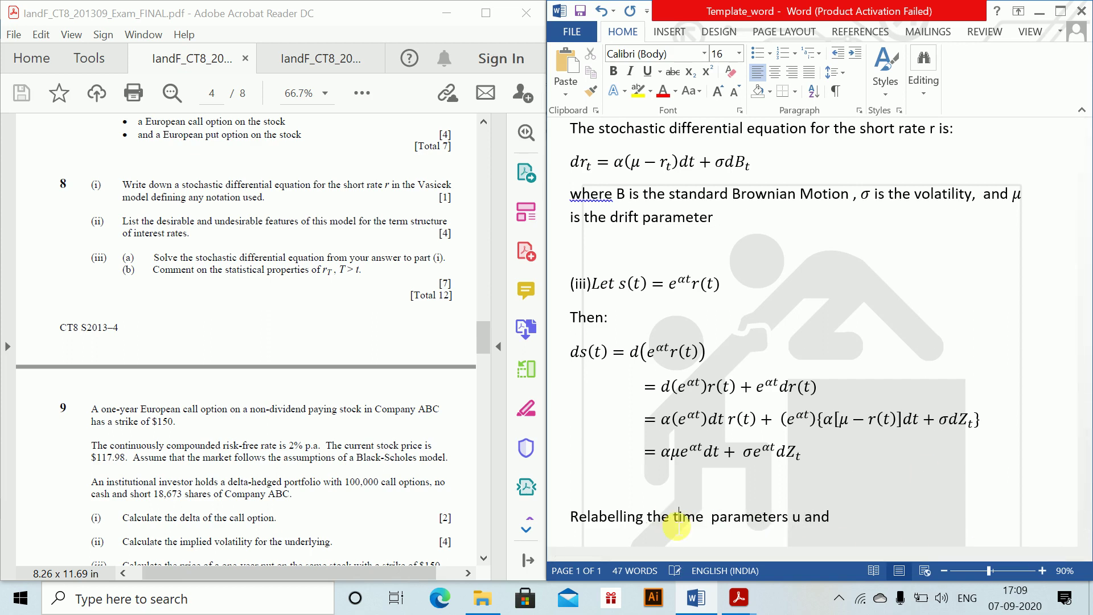
{"action": "key", "text": "Right"}
{"action": "type", "text": "as"}
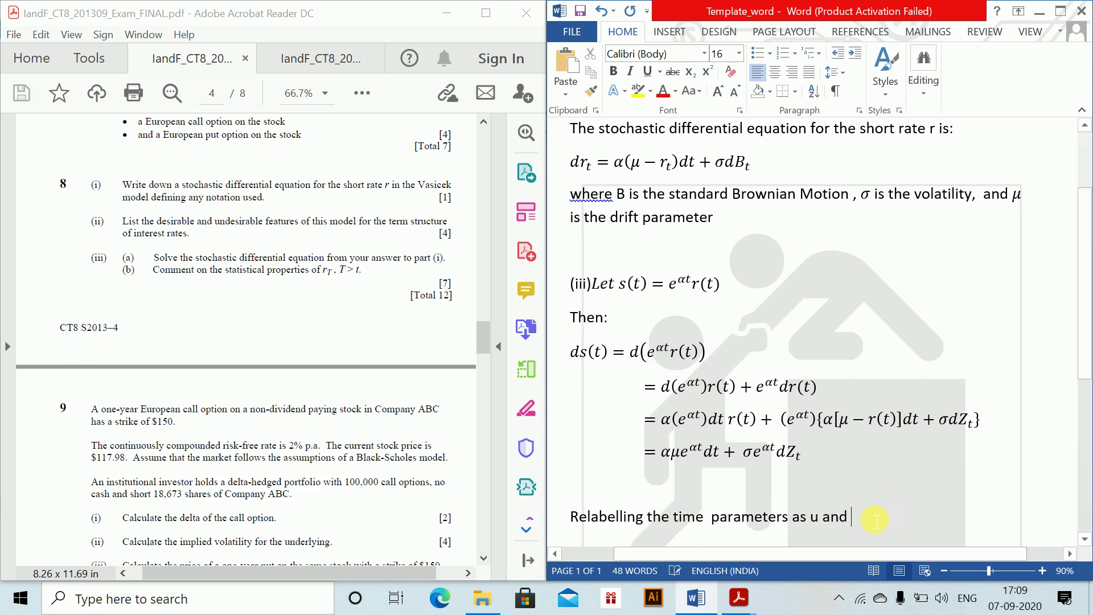
{"action": "type", "text": " integ"}
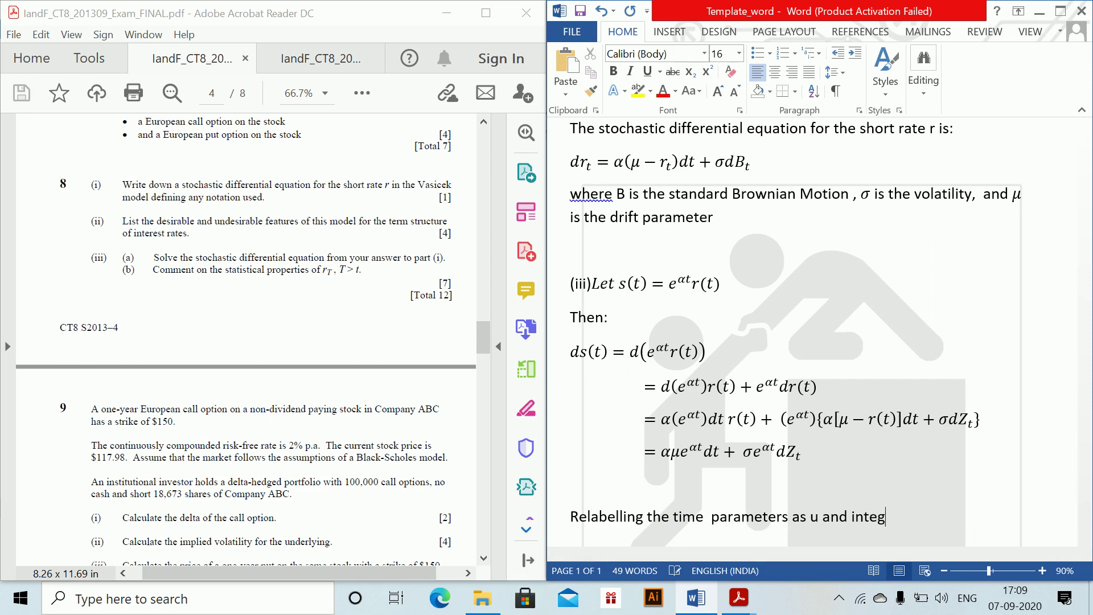
{"action": "type", "text": "rating both sides "}
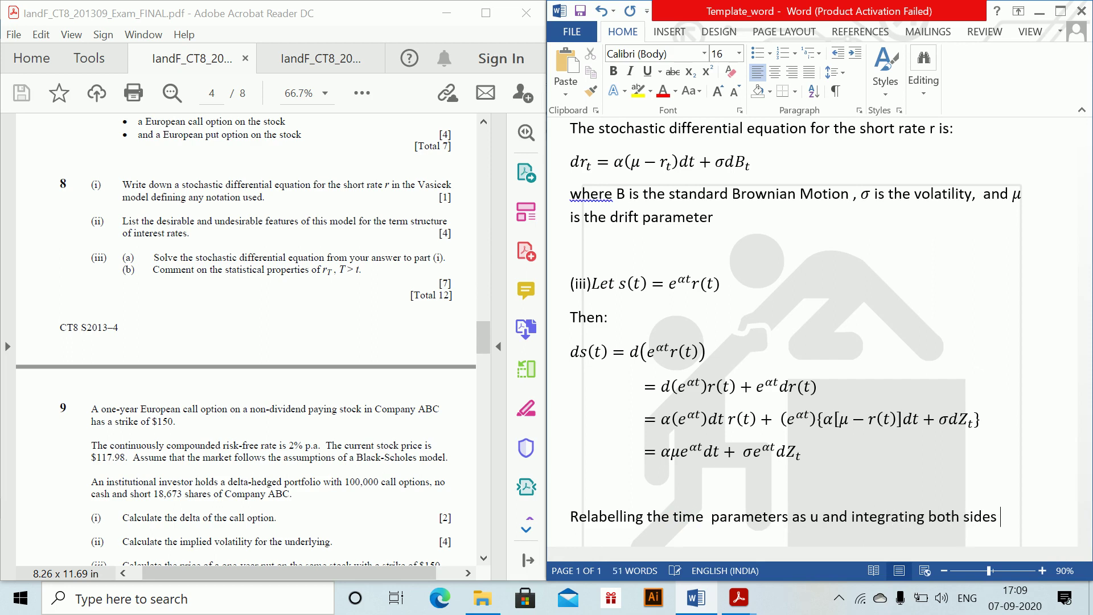
- Finish the relabelling sentence with "from t to T,"
{"action": "type", "text": "from t"}
{"action": "type", "text": " t to "}
{"action": "type", "text": "R"}
{"action": "key", "text": "BackSpace"}
{"action": "type", "text": "T,"}
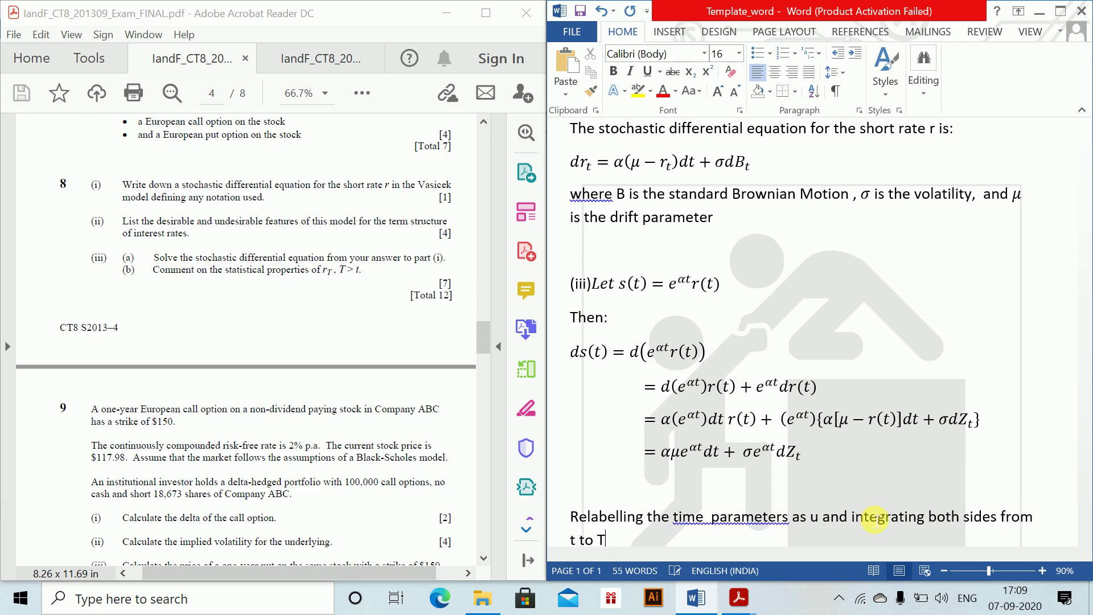
- Insert a new equation below the sentence and enter ∫ ds(u) = with t as both the lower and upper limit
{"action": "key", "text": "Return"}
{"action": "key", "text": "alt+equal"}
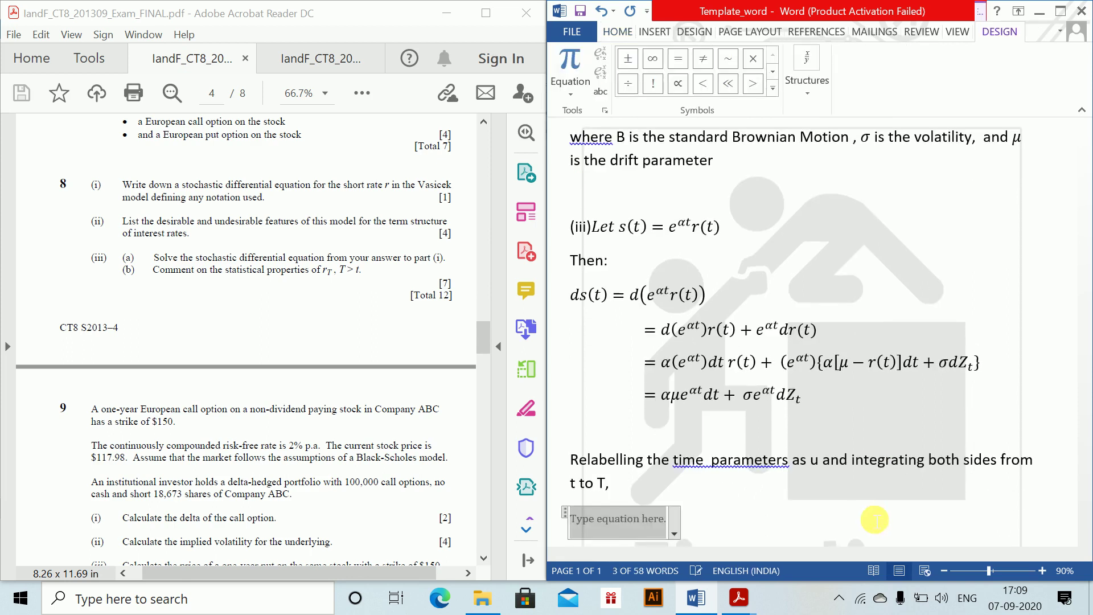
{"action": "type", "text": "\\int _"}
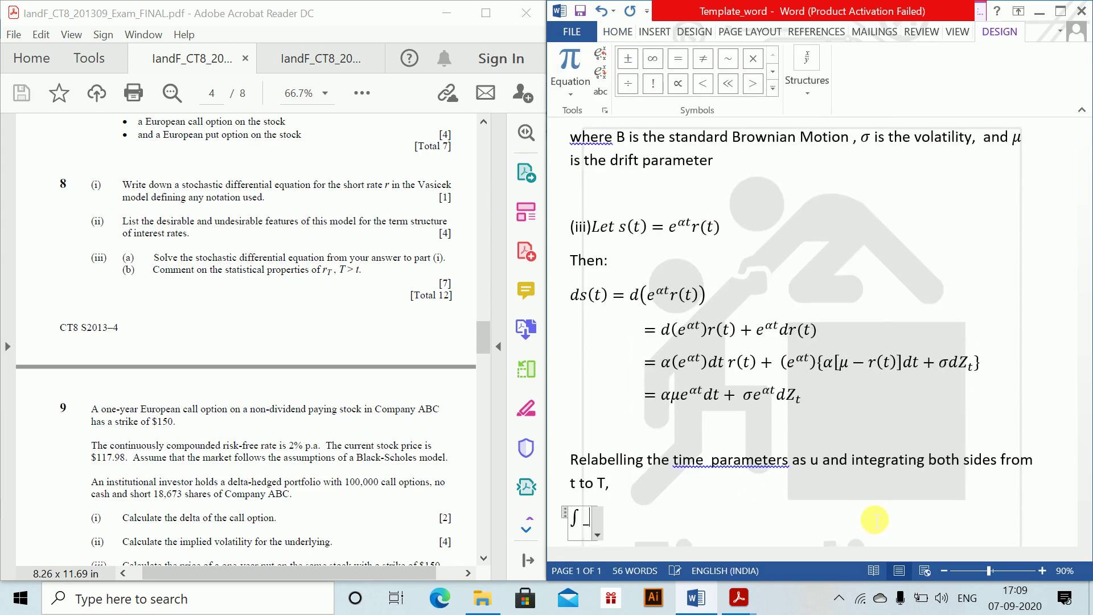
{"action": "type", "text": "t^t "}
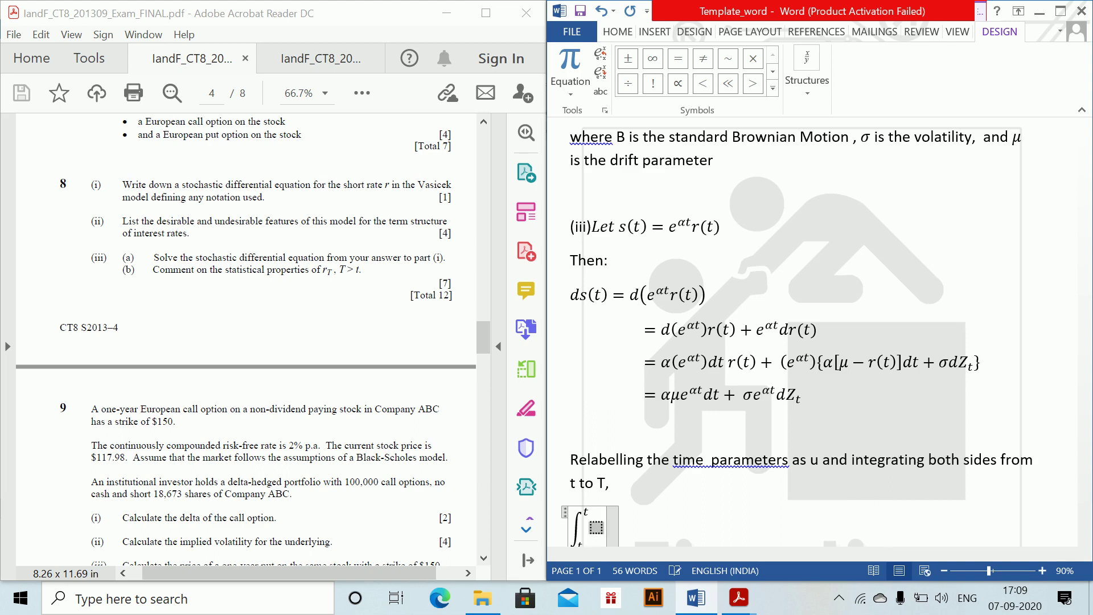
{"action": "type", "text": "d"}
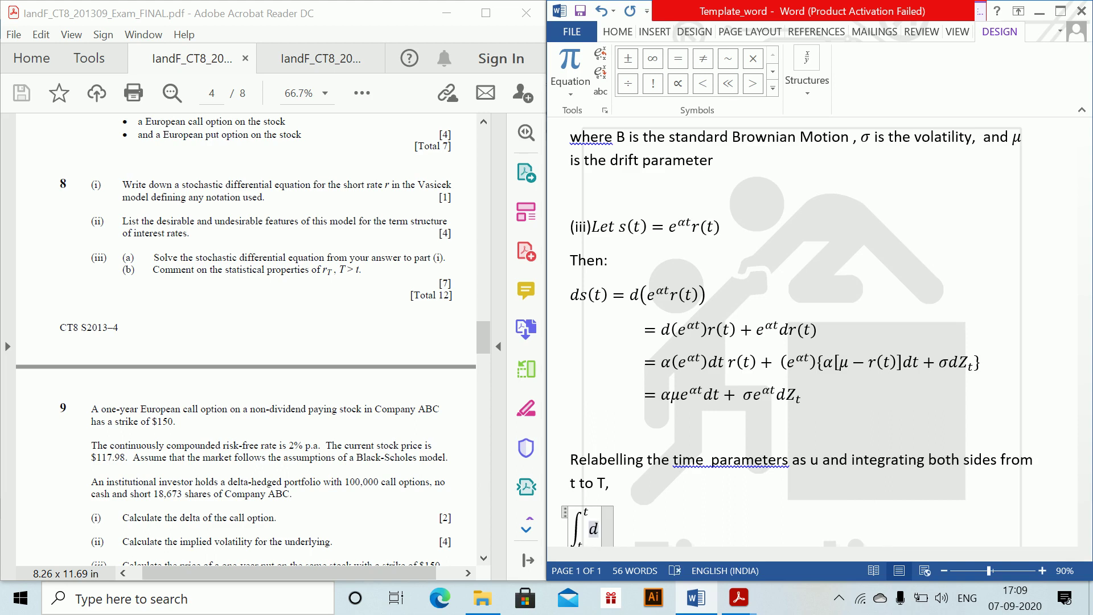
{"action": "type", "text": "s(u)"}
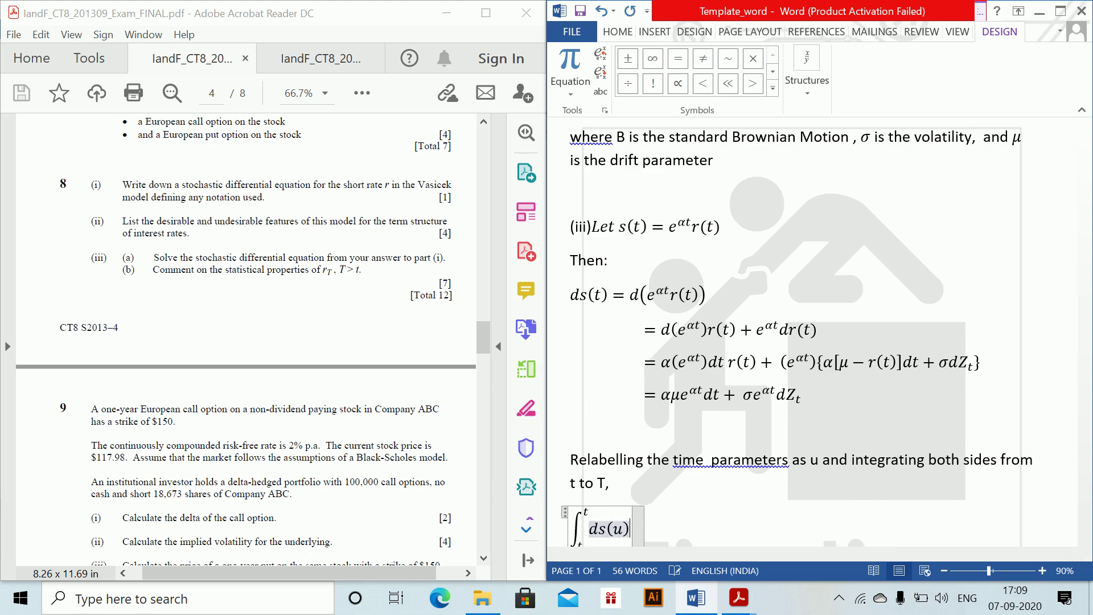
{"action": "type", "text": "="}
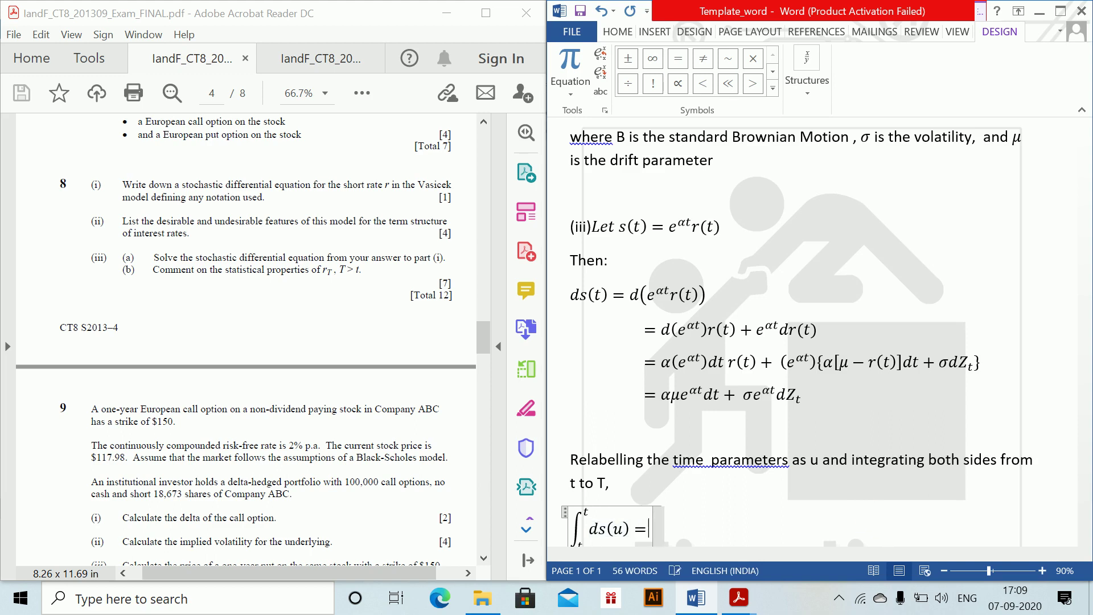
- Add an integral from t to T after the equals sign and copy αμe^(αt)dt from the line above into it
{"action": "type", "text": " \\int "}
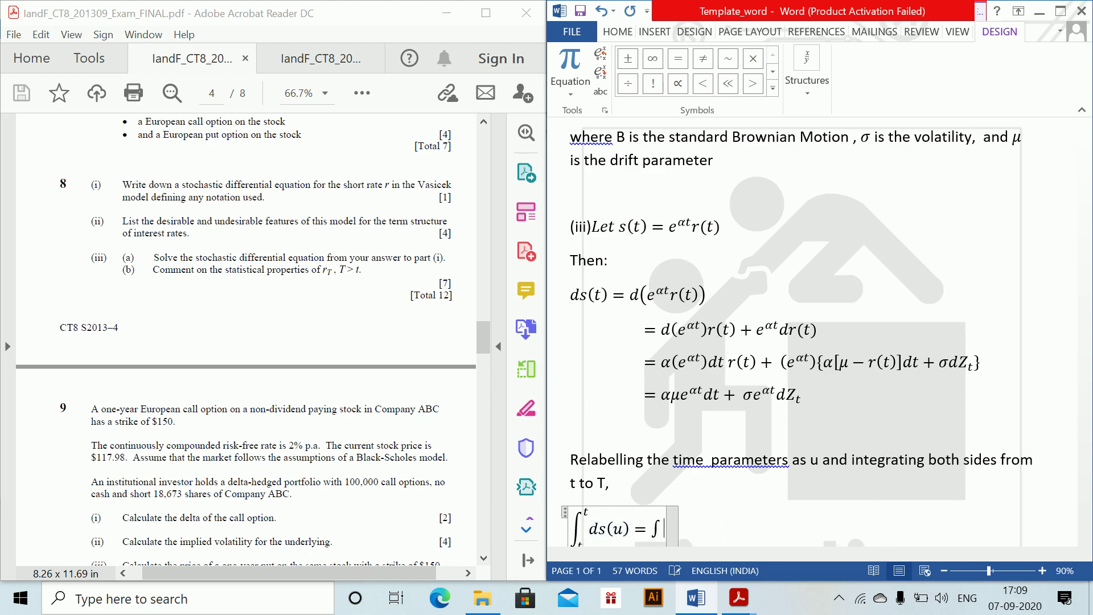
{"action": "type", "text": "_t^T"}
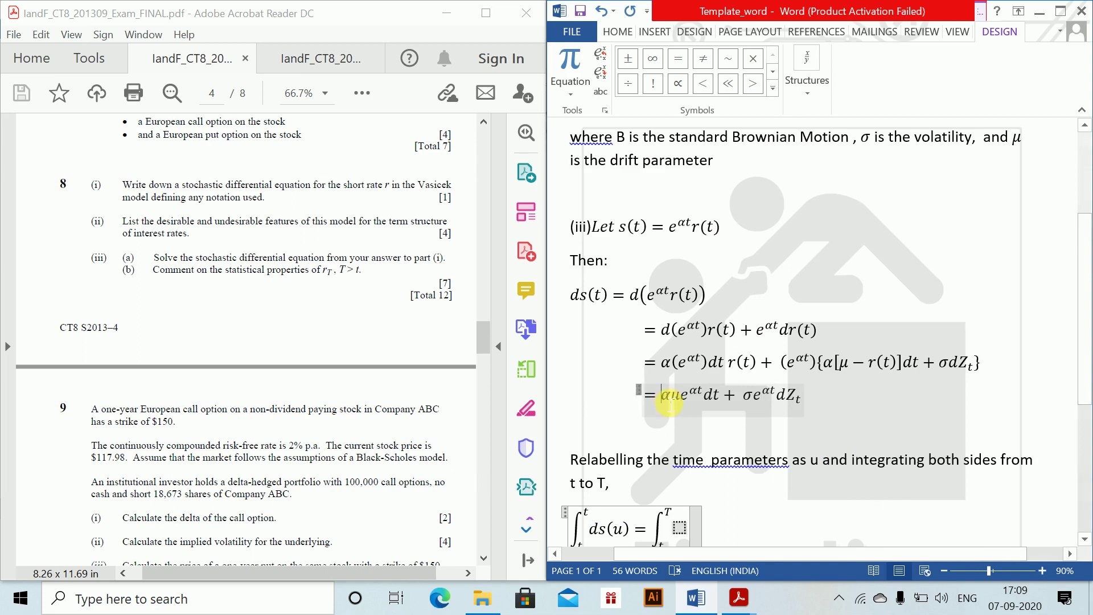
{"action": "left_click_drag", "start_coordinate": [661, 395], "coordinate": [725, 418]}
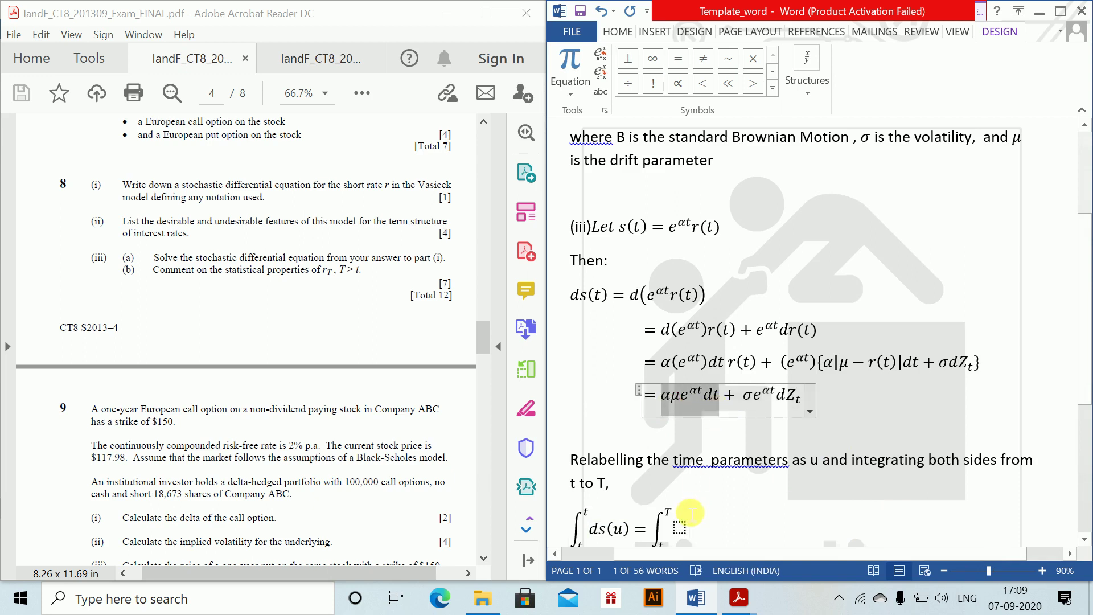
{"action": "left_click", "coordinate": [689, 529]}
{"action": "type", "text": "αμe^αt dt"}
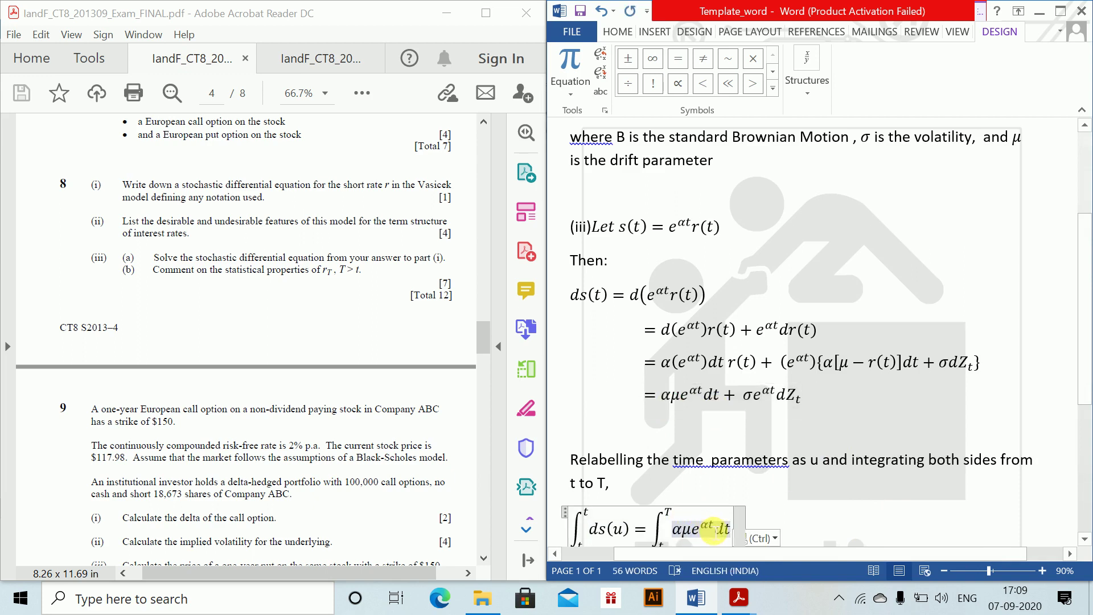
- Change t to u in the exponent and differential of the αμe^(αt)dt integrand, and add a plus sign after it
{"action": "key", "text": "BackSpace"}
{"action": "type", "text": "u"}
{"action": "key", "text": "Right"}
{"action": "key", "text": "Right"}
{"action": "key", "text": "Right"}
{"action": "key", "text": "Right"}
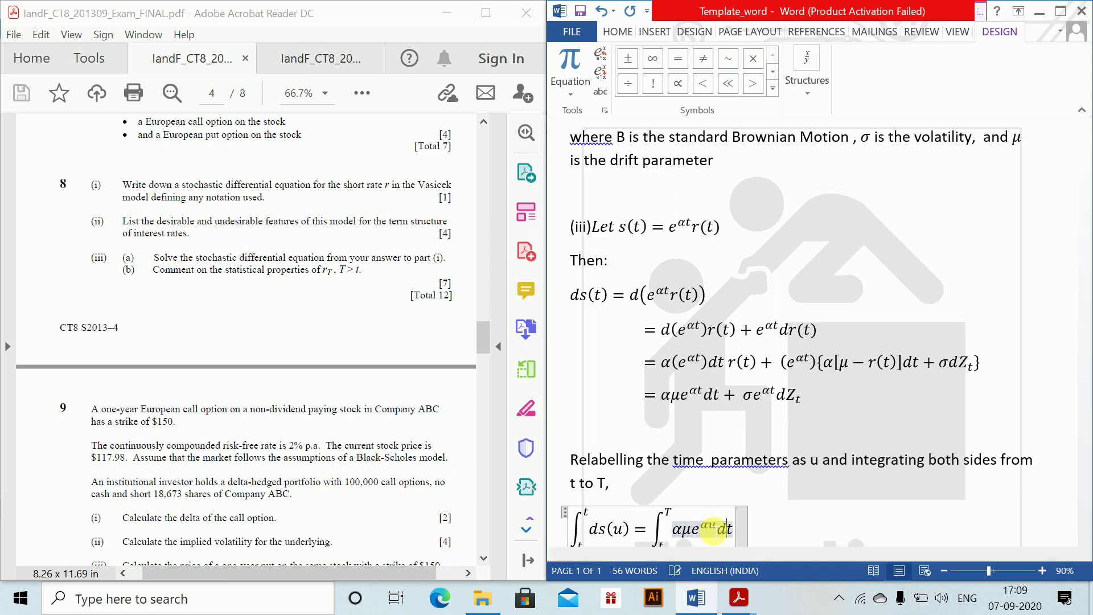
{"action": "key", "text": "Left"}
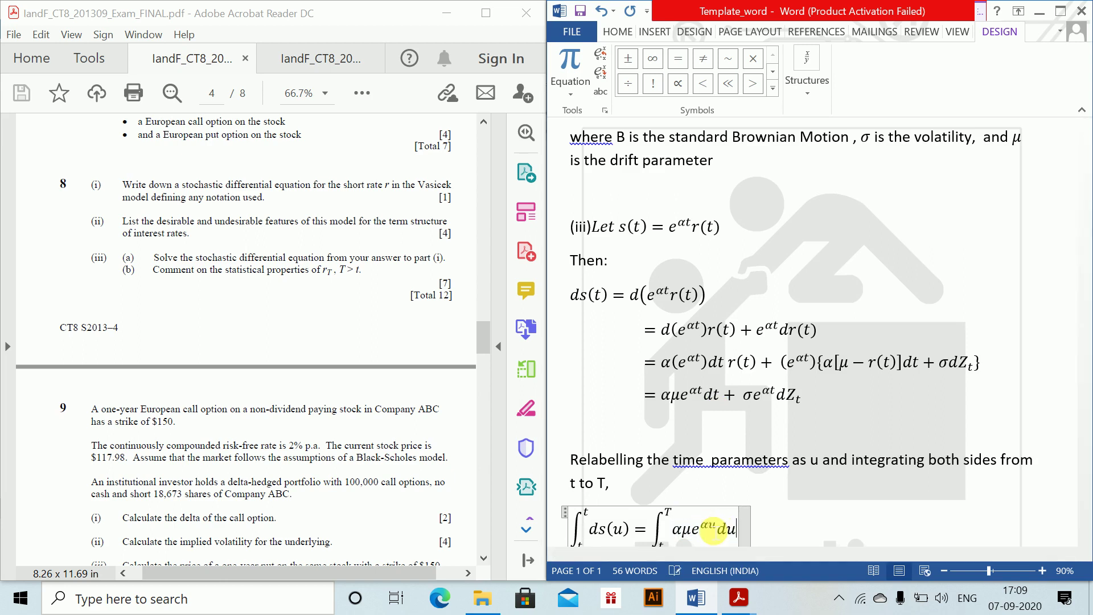
{"action": "key", "text": "BackSpace"}
{"action": "type", "text": "u+"}
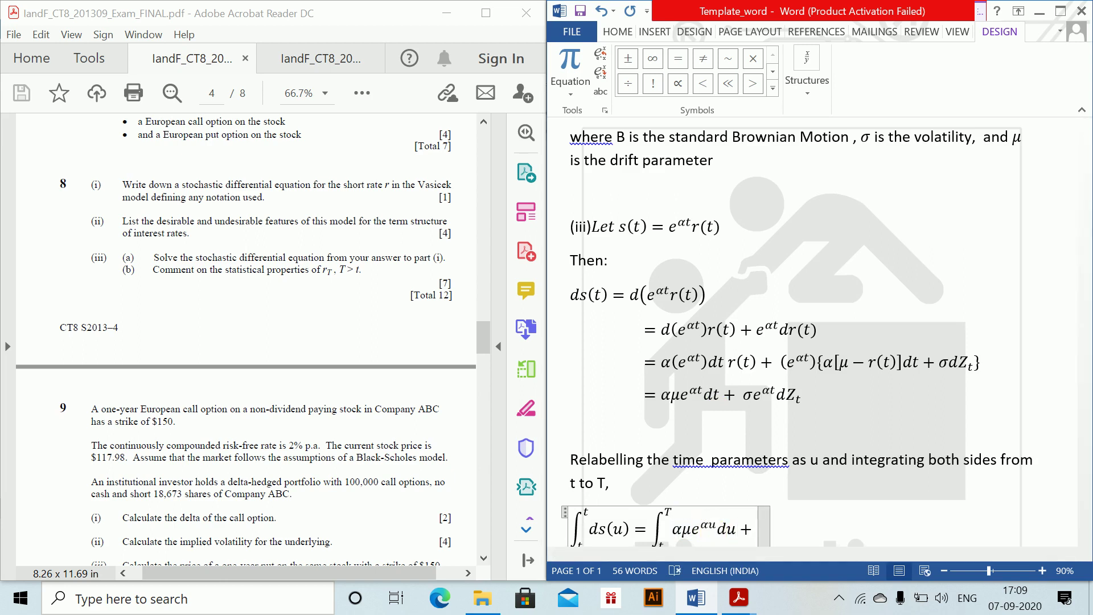
- Append σ and an integral with both limits t, and copy e^(αt)dZ_t from the derivation above into it
{"action": "type", "text": "\\"}
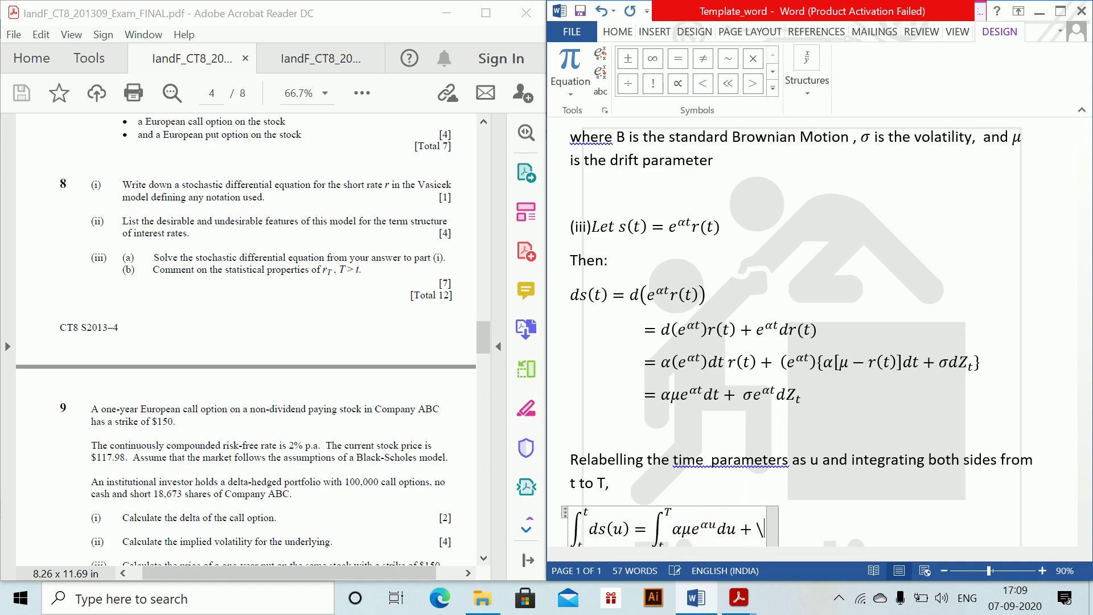
{"action": "type", "text": "sigma \\int "}
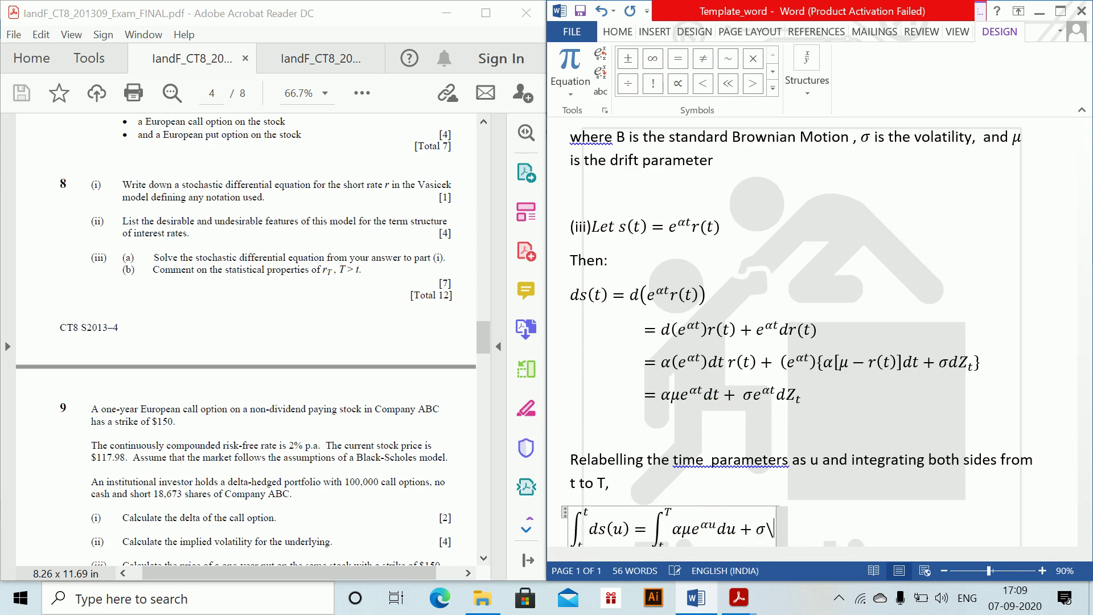
{"action": "type", "text": "_t^t ⬚"}
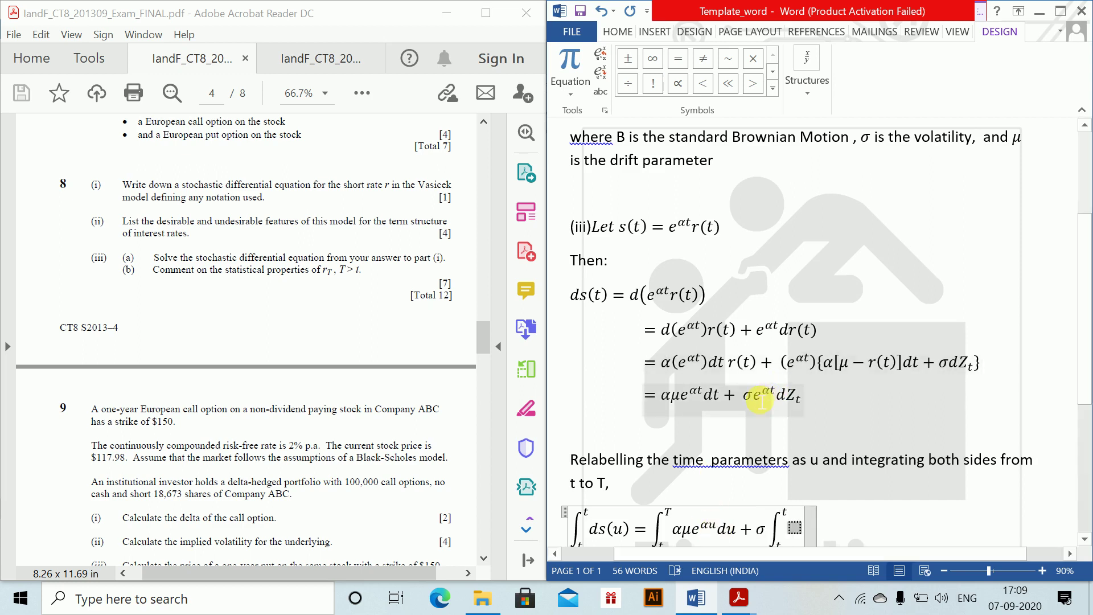
{"action": "left_click_drag", "start_coordinate": [769, 403], "coordinate": [802, 418]}
{"action": "key", "text": "ctrl+c"}
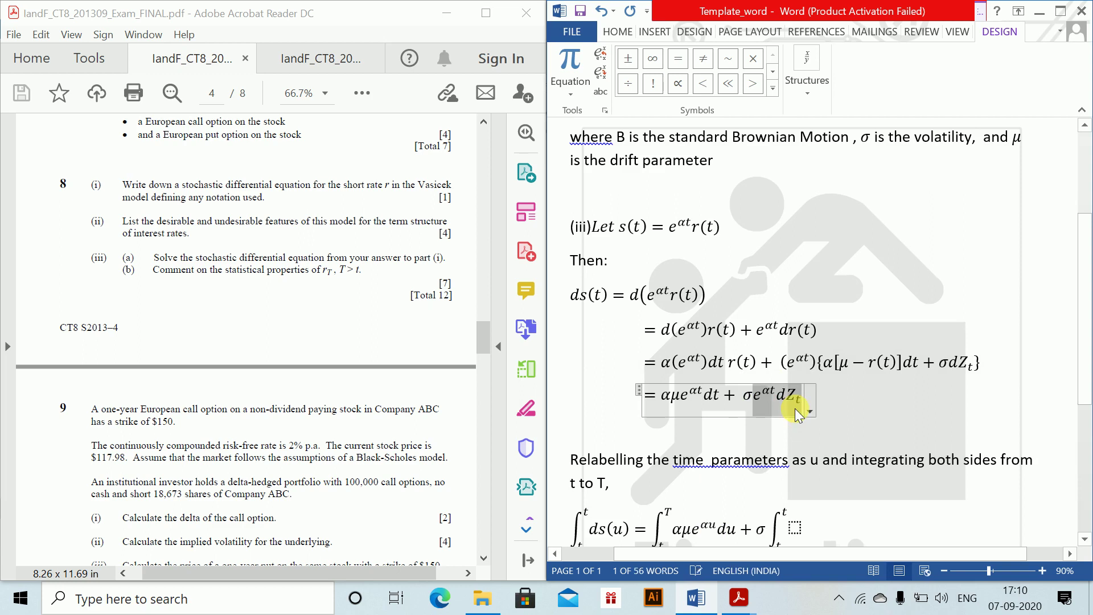
{"action": "left_click", "coordinate": [795, 528]}
{"action": "key", "text": "ctrl+v"}
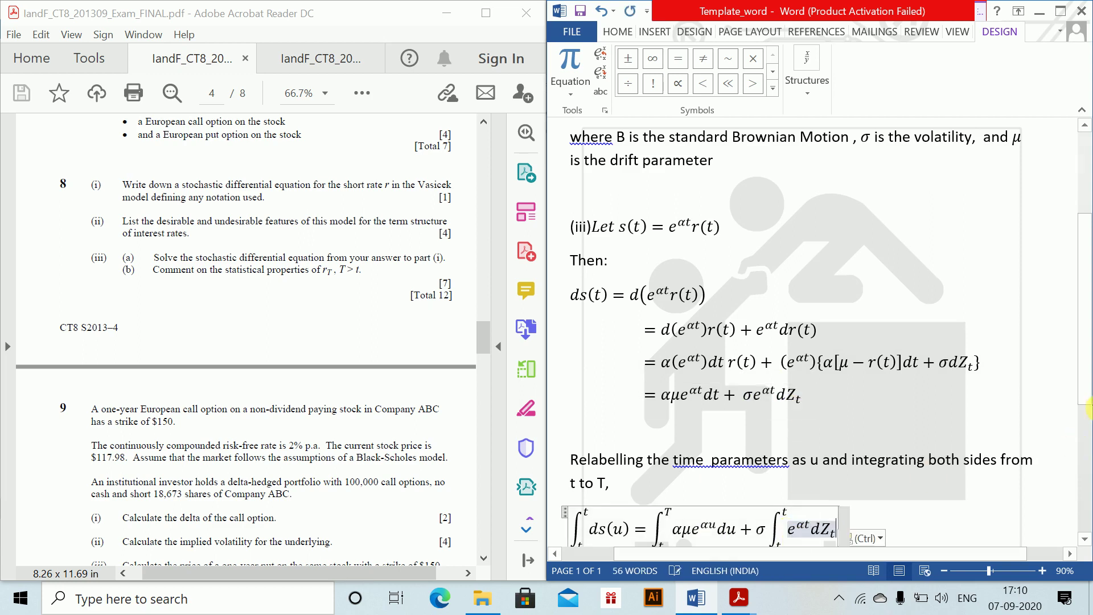
- Change t to u in the exponent and the Z subscript of the last integrand, giving e^(αu)dZ_u
{"action": "scroll", "coordinate": [1081, 433], "scroll_direction": "down", "scroll_amount": 5}
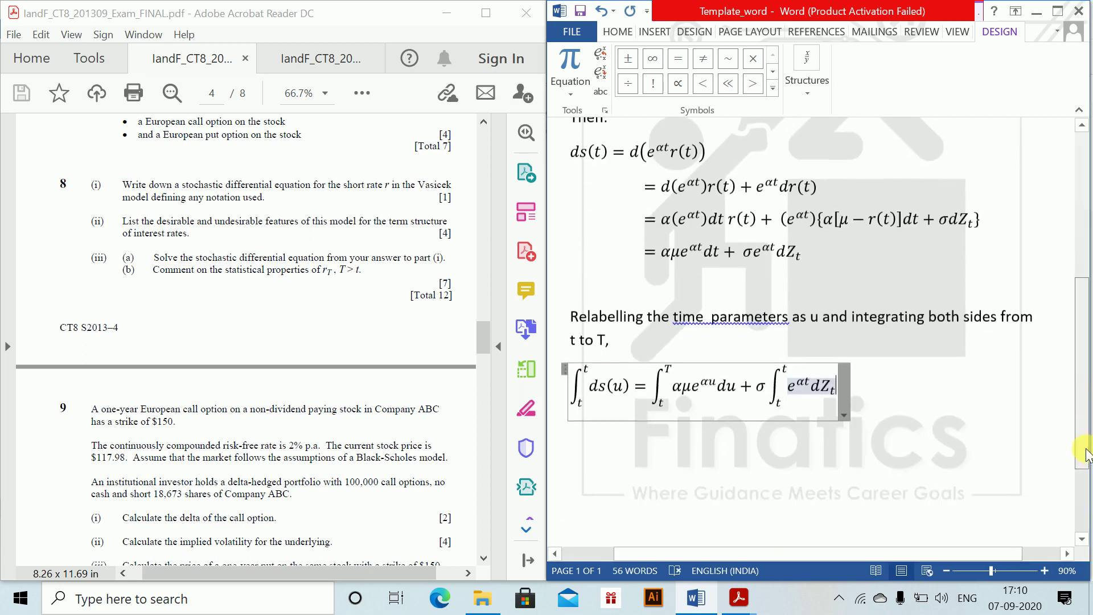
{"action": "key", "text": "shift+Home"}
{"action": "left_click", "coordinate": [807, 391]}
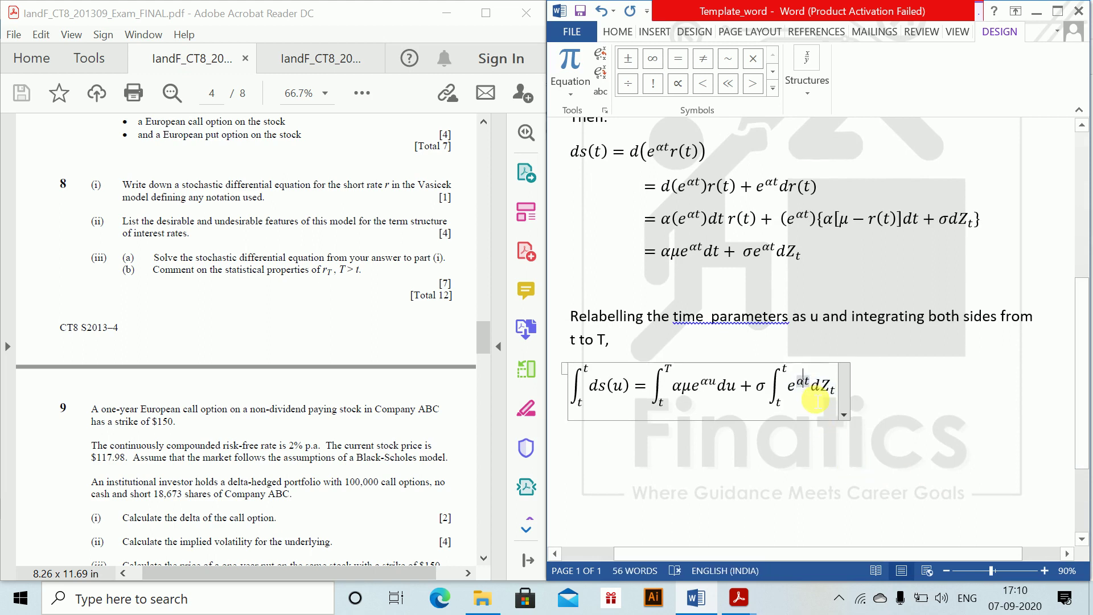
{"action": "key", "text": "BackSpace"}
{"action": "type", "text": "u"}
{"action": "key", "text": "Right"}
{"action": "key", "text": "Right"}
{"action": "key", "text": "Right"}
{"action": "key", "text": "Right"}
{"action": "key", "text": "Right"}
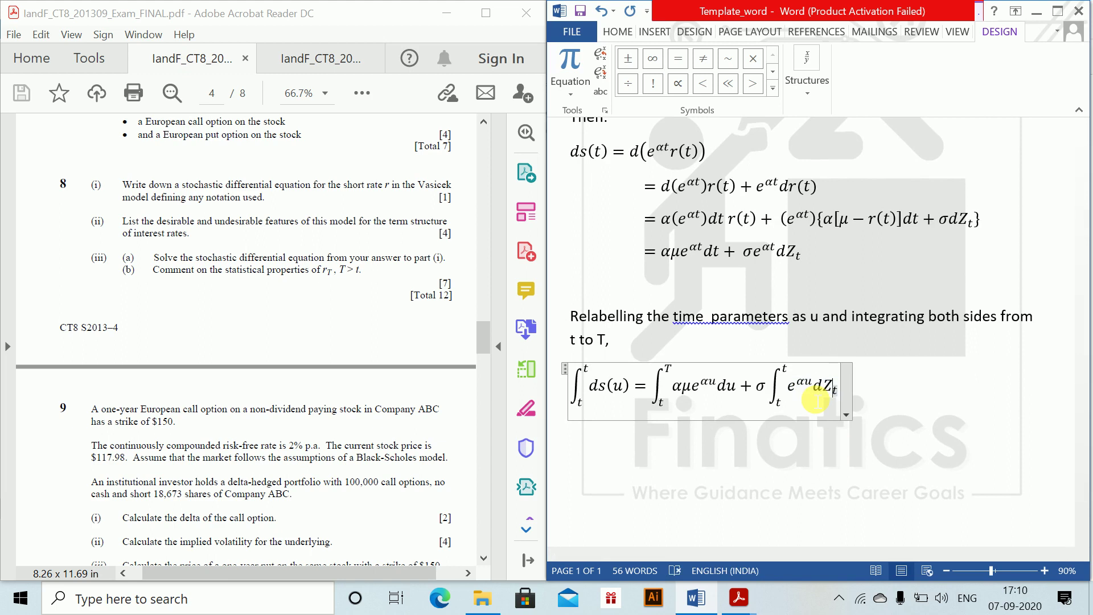
{"action": "key", "text": "BackSpace"}
{"action": "type", "text": "u"}
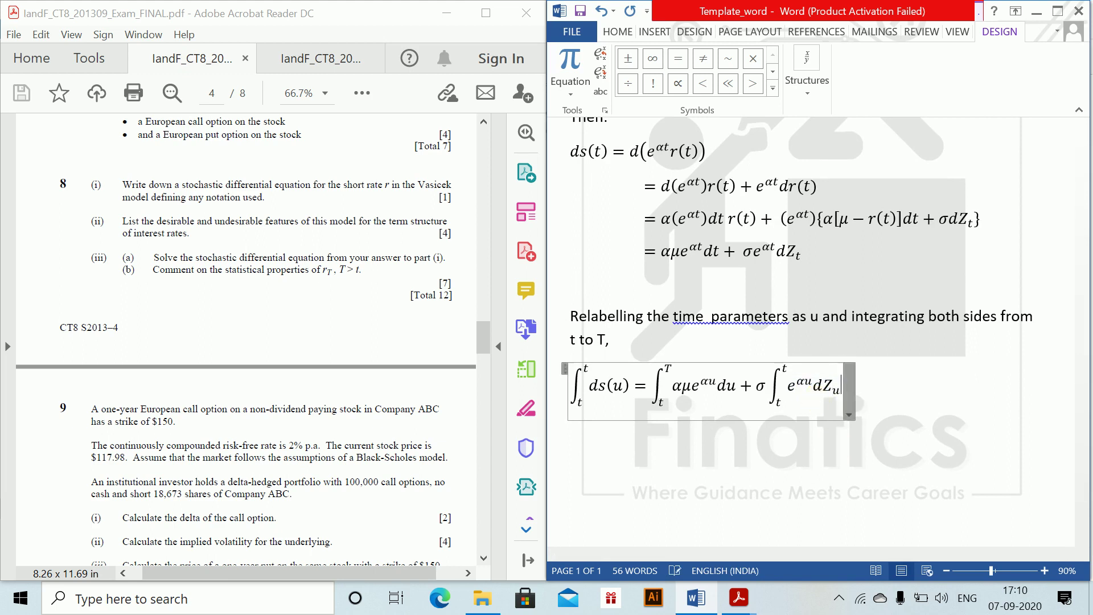
- Start a new equation on the line below the integrals and enter [s(u)]_t^T =
{"action": "key", "text": "Right"}
{"action": "key", "text": "Return"}
{"action": "key", "text": "alt+equal"}
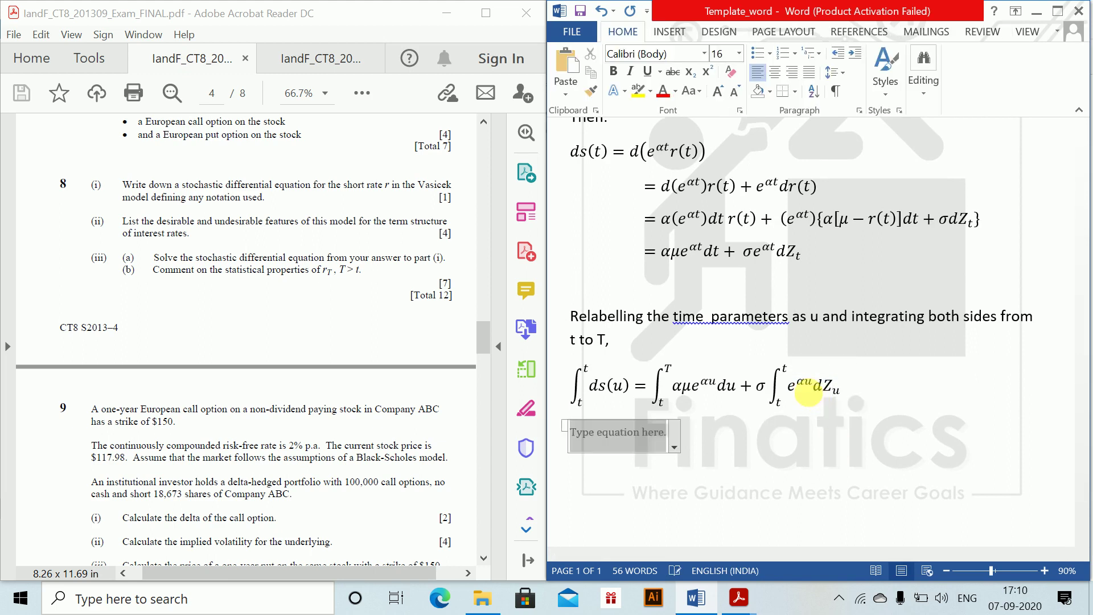
{"action": "type", "text": "[s"}
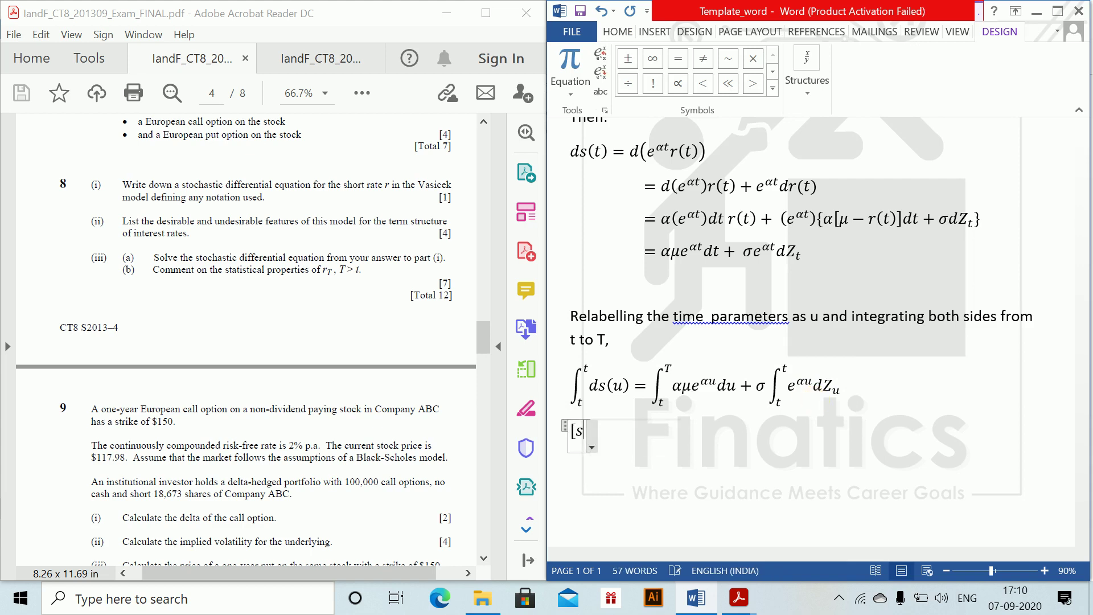
{"action": "type", "text": "(u)]_t^"}
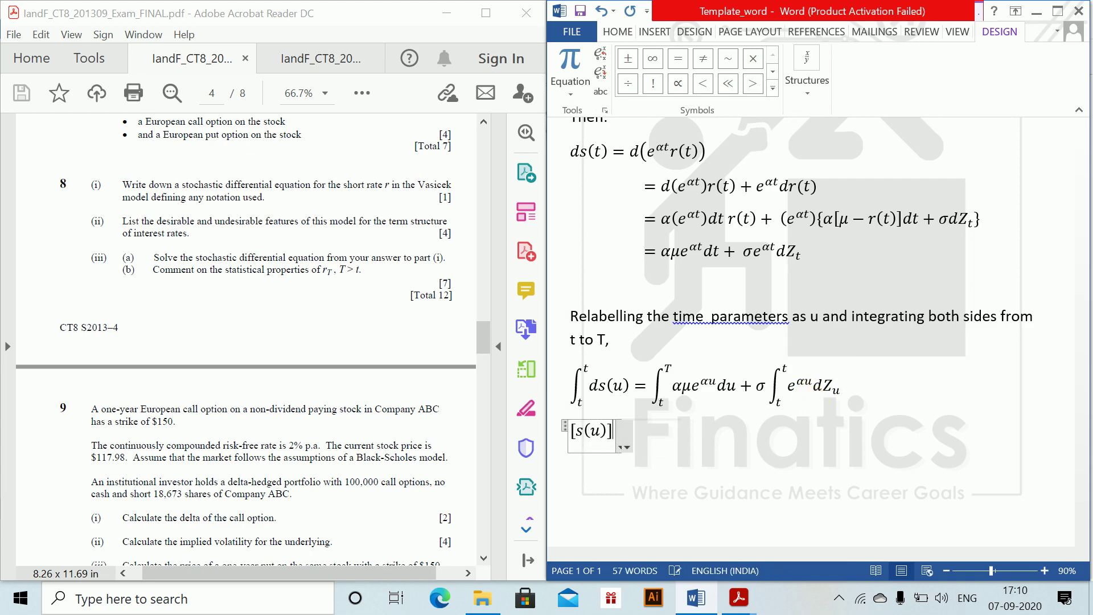
{"action": "type", "text": "T = "}
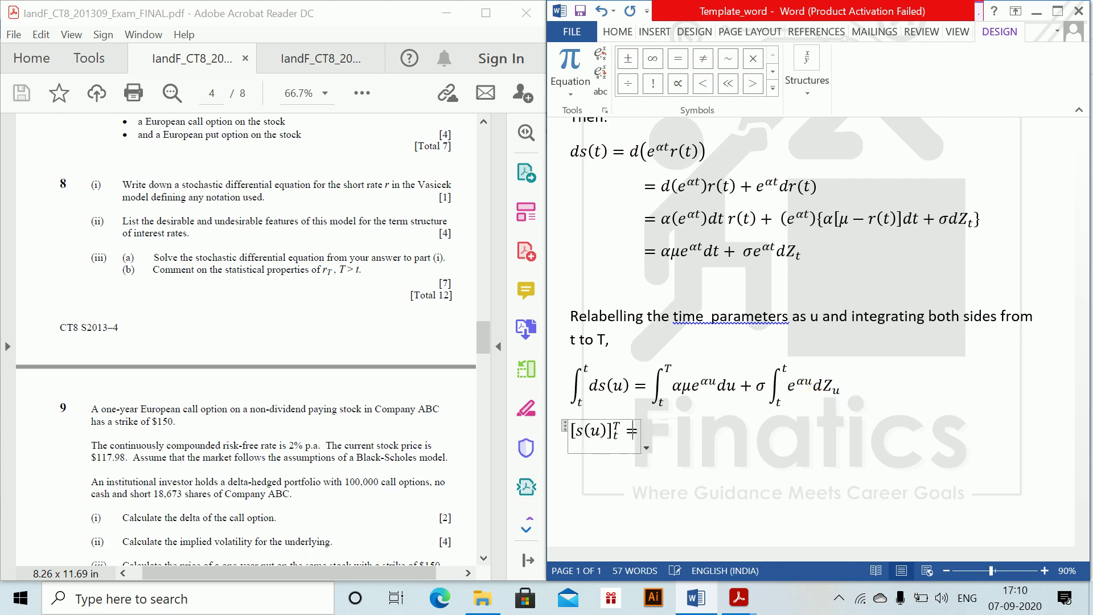
- Enter [μe^(αu)] with lower limit t and upper limit T after the equals sign
{"action": "type", "text": "[\\mu "}
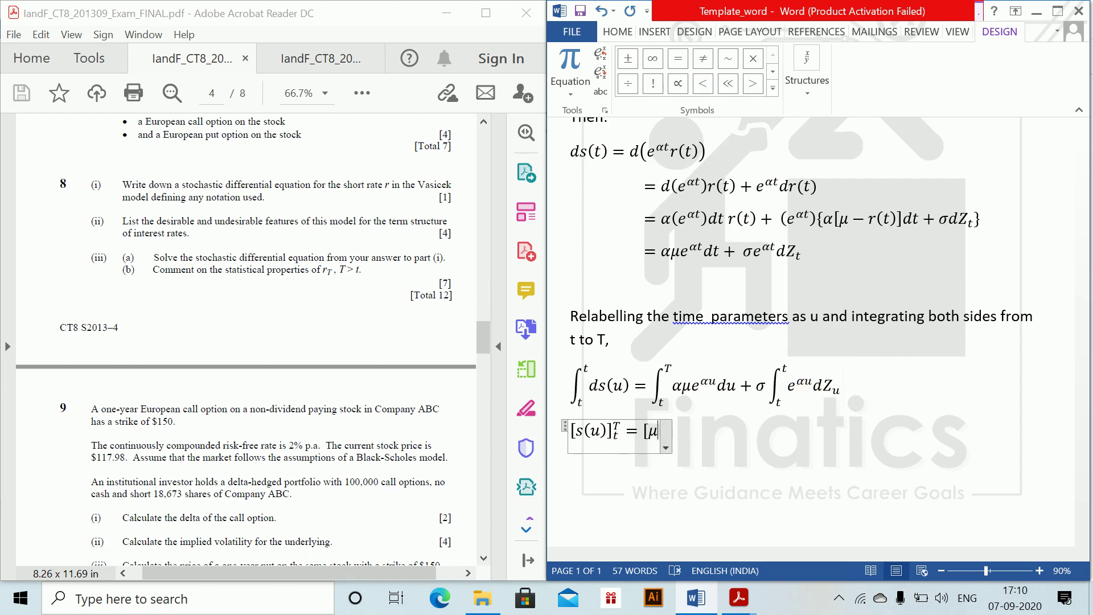
{"action": "type", "text": "e^"}
{"action": "type", "text": "\\alo"}
{"action": "type", "text": "pha "}
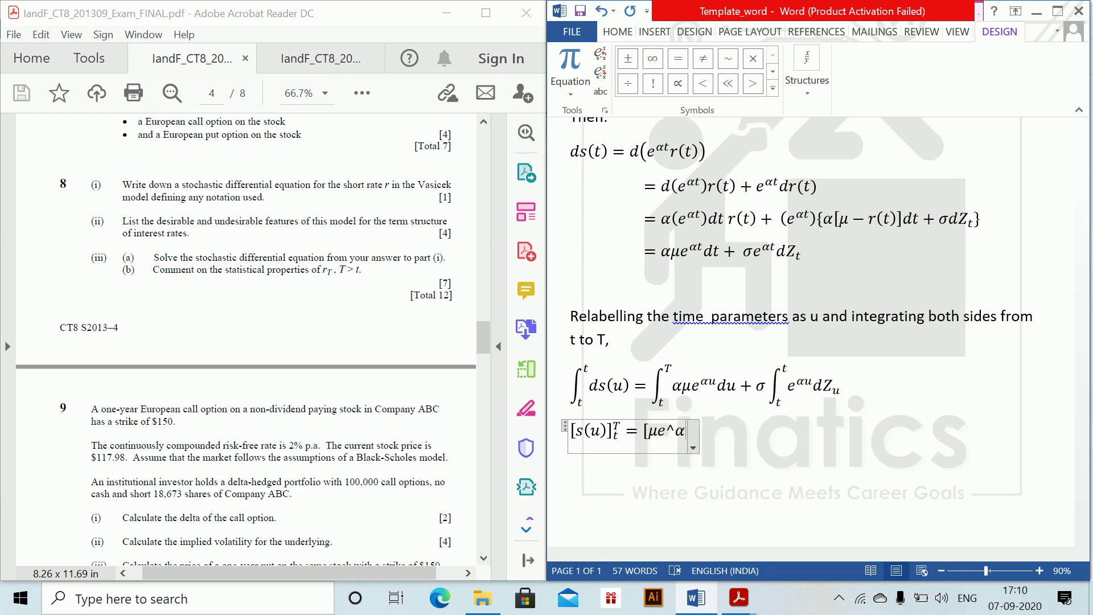
{"action": "type", "text": "u"}
{"action": "type", "text": " ]_t^"}
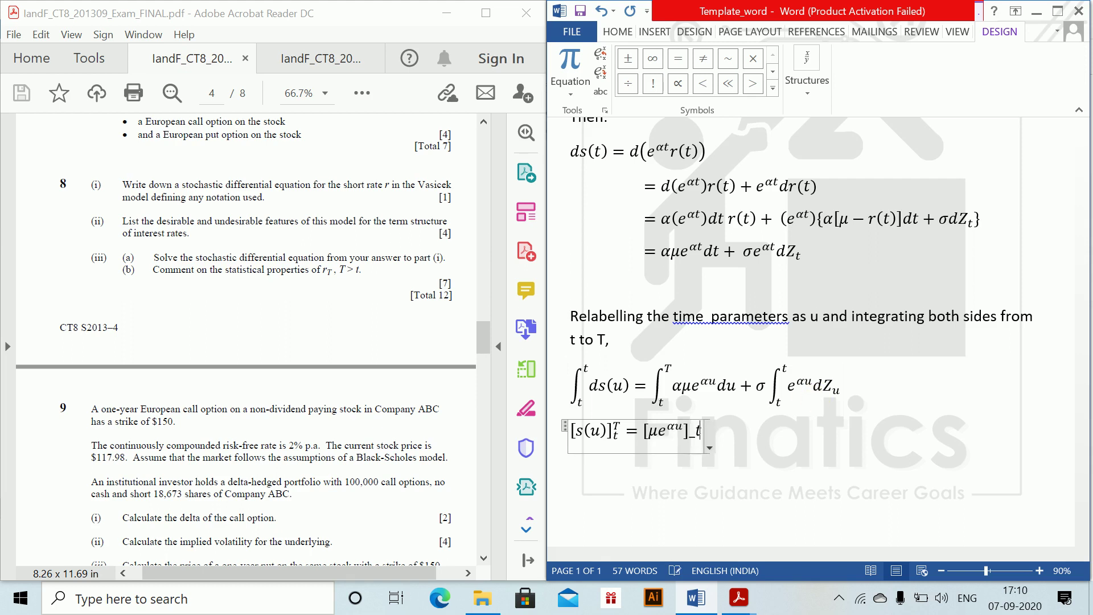
{"action": "type", "text": "T "}
- Append + σ and an integral of e^(αu)dZ(u) from t to T to the [s(u)] equation
{"action": "type", "text": "+\\"}
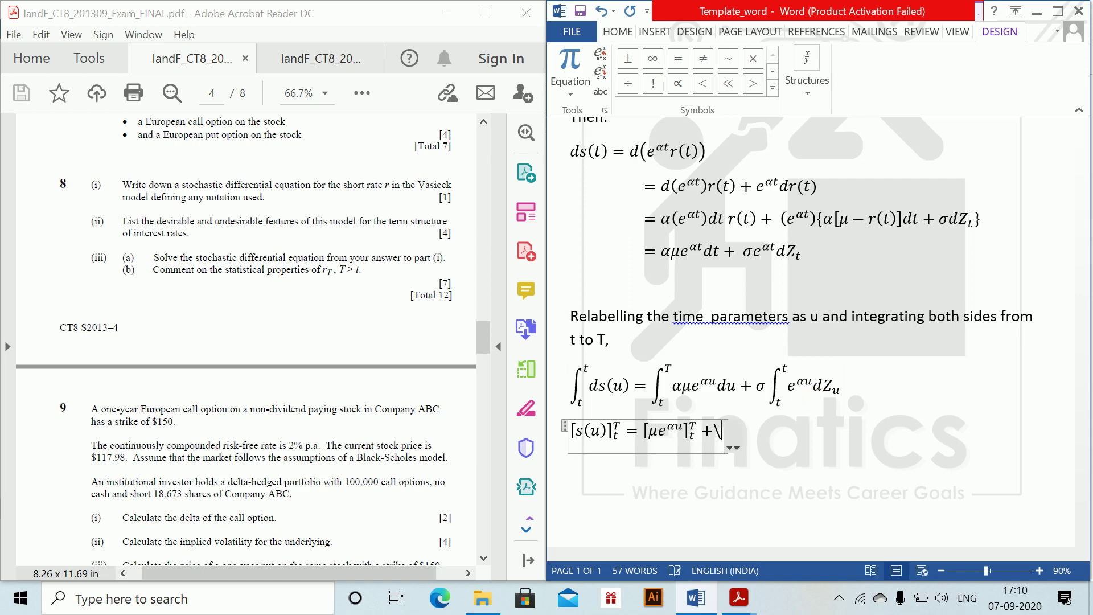
{"action": "type", "text": "sigma \\int "}
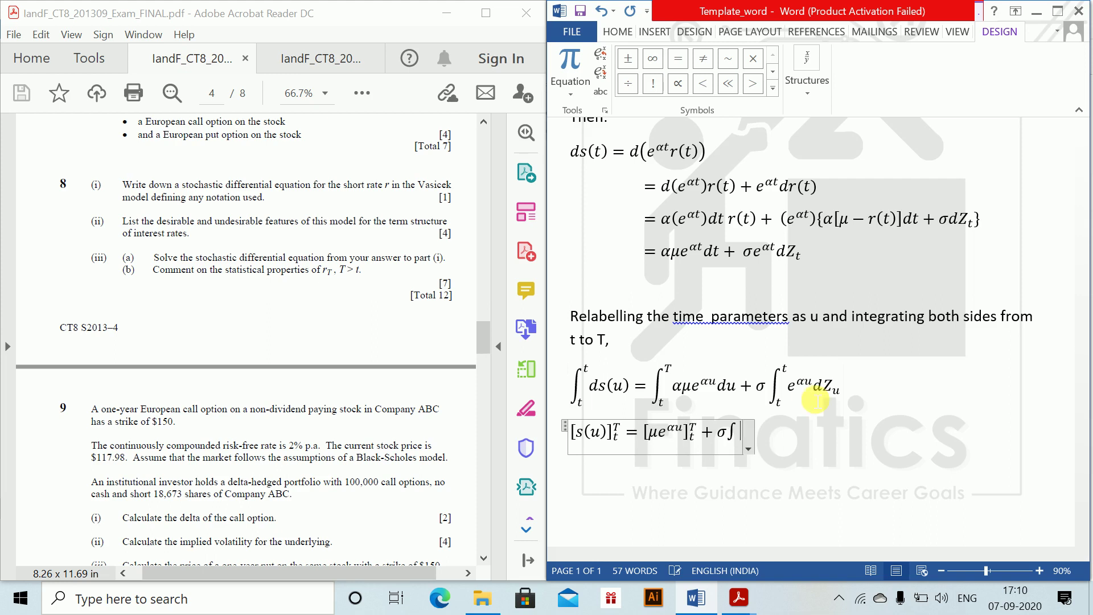
{"action": "type", "text": "_t^T "}
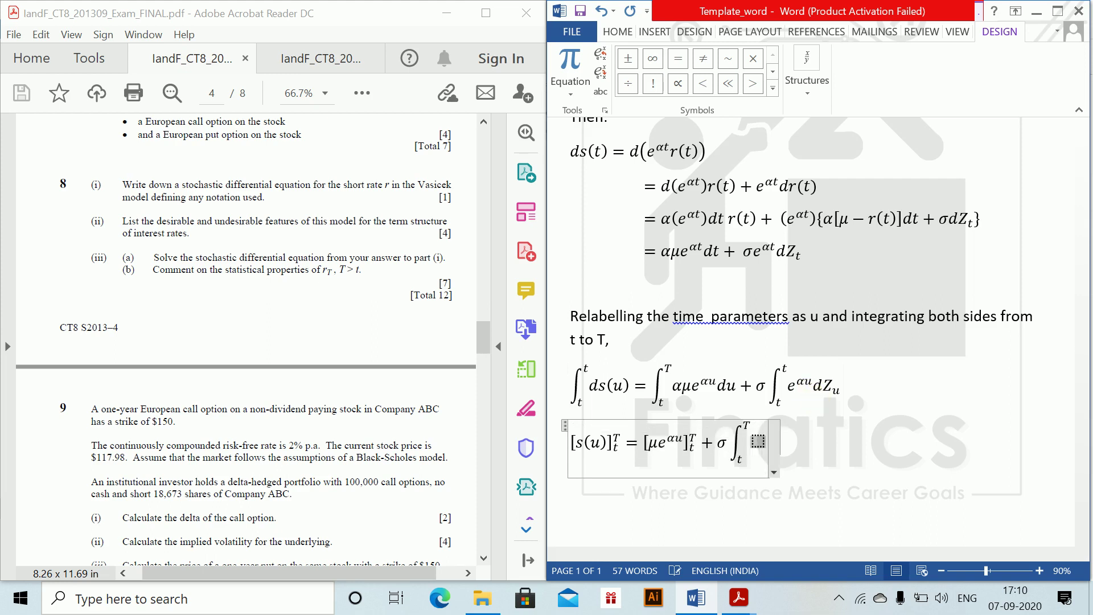
{"action": "type", "text": "e^"}
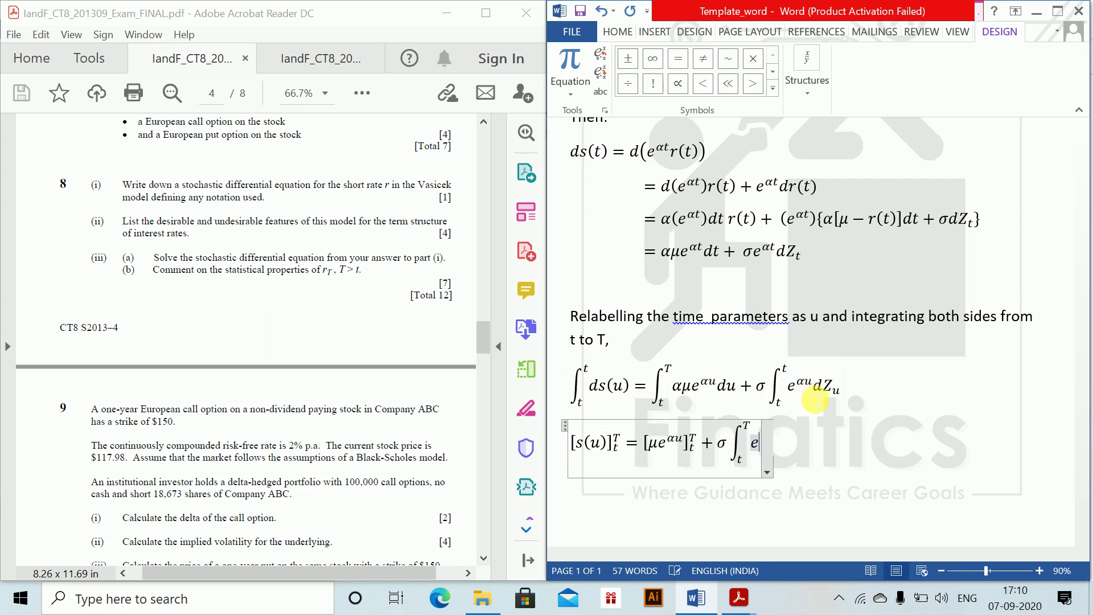
{"action": "type", "text": "(\\alp"}
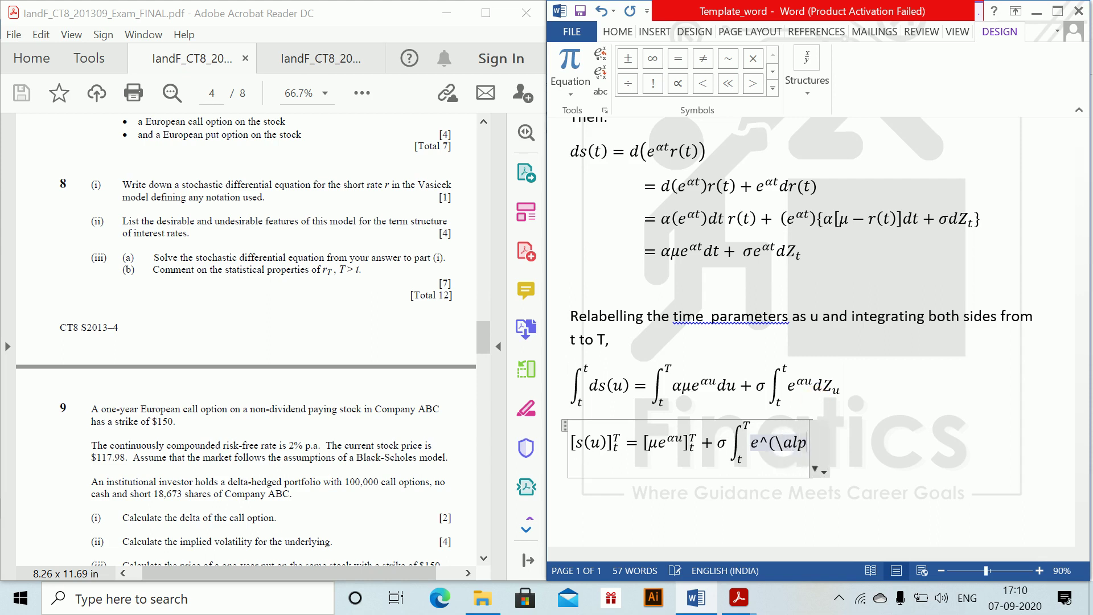
{"action": "type", "text": "ha u)"}
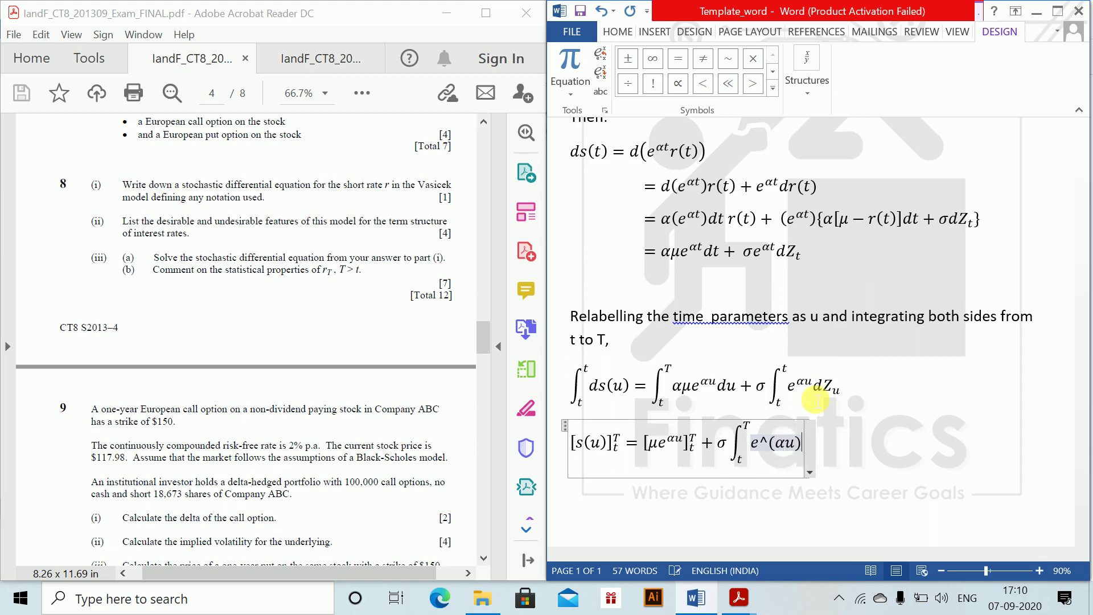
{"action": "type", "text": " dZ("}
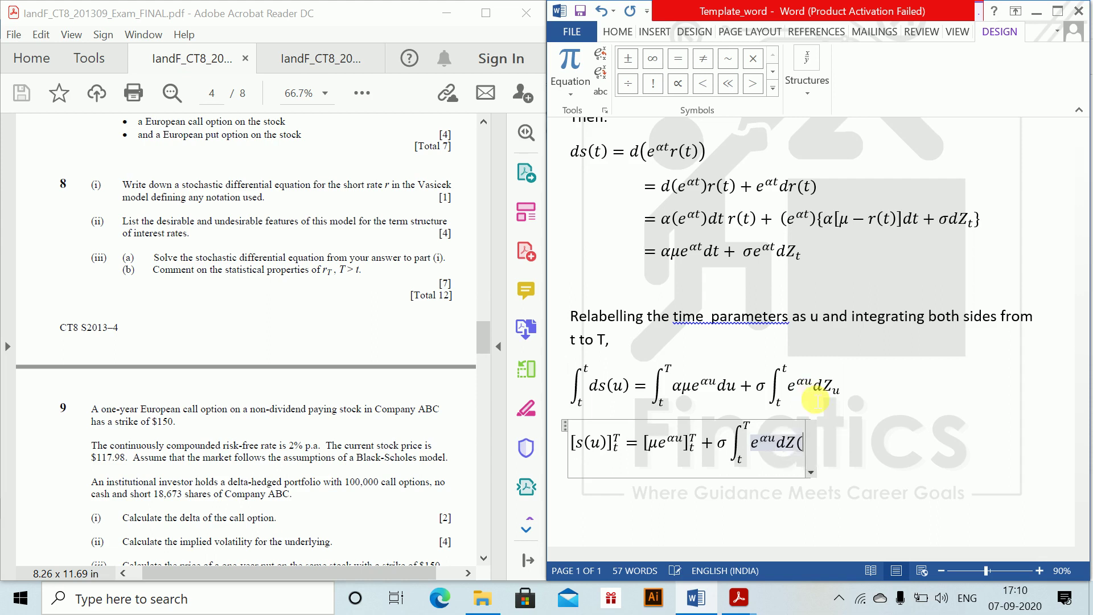
{"action": "type", "text": "u)"}
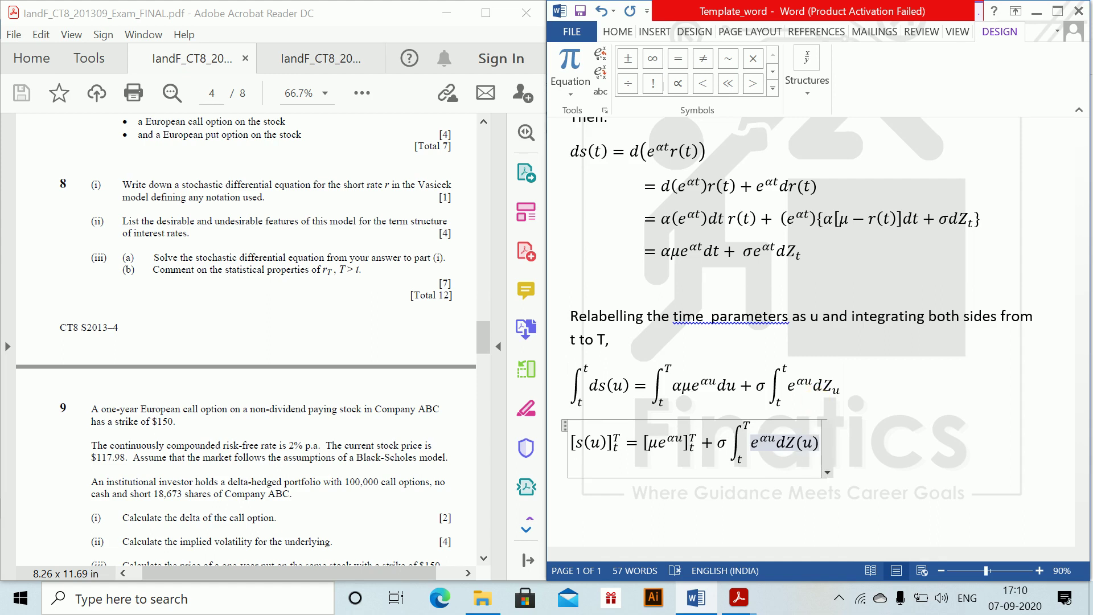
- Start a new equation on the line below and enter s(T) − s(t) =
{"action": "key", "text": "Down"}
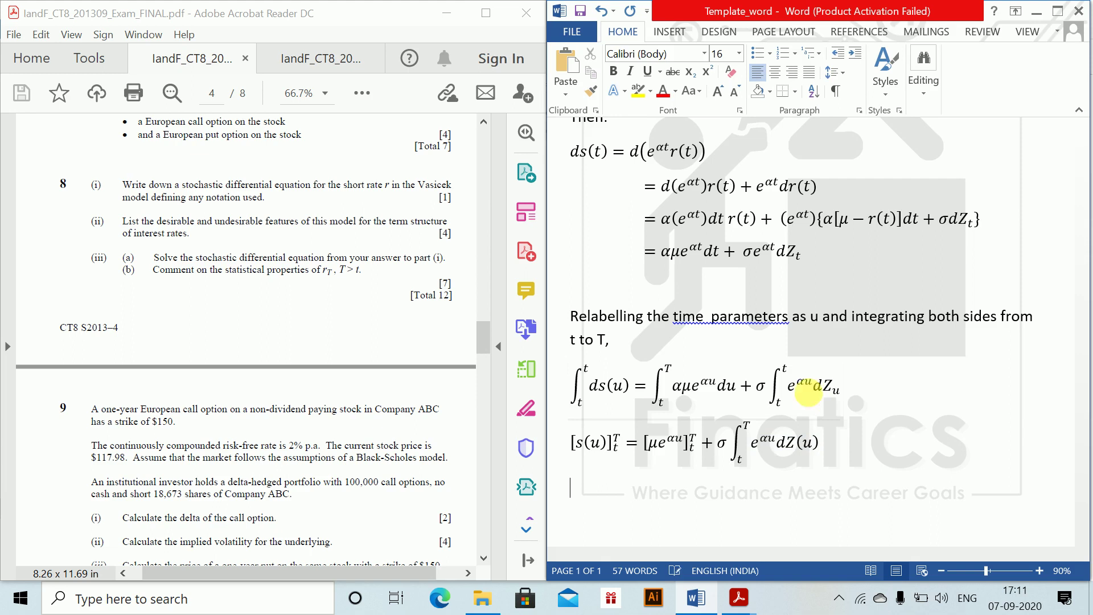
{"action": "key", "text": "alt+equal"}
{"action": "type", "text": "s(T"}
{"action": "type", "text": ")-s("}
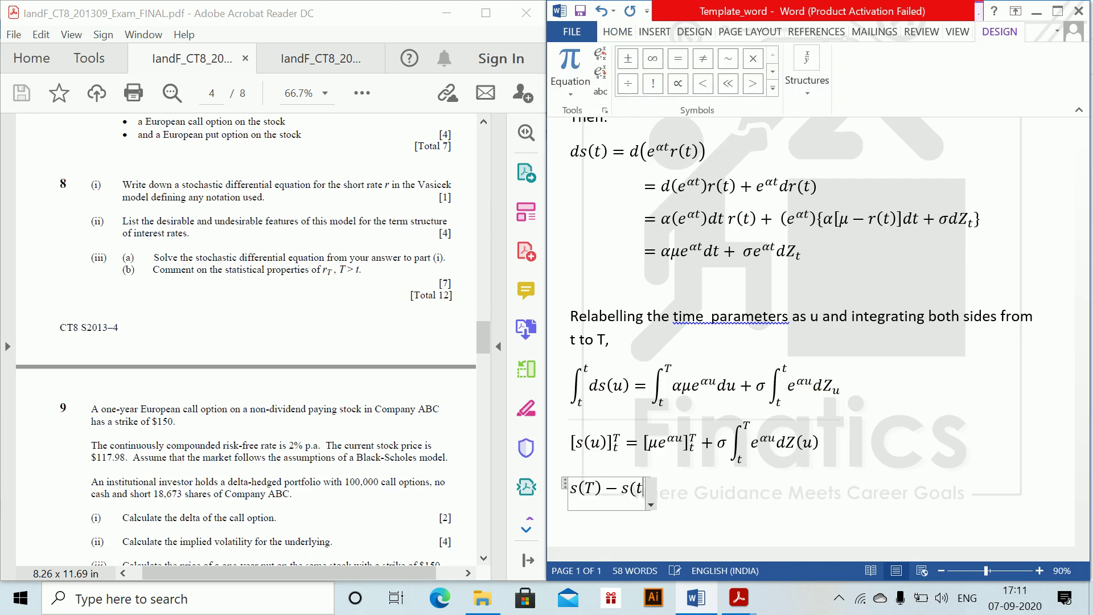
{"action": "type", "text": "t)="}
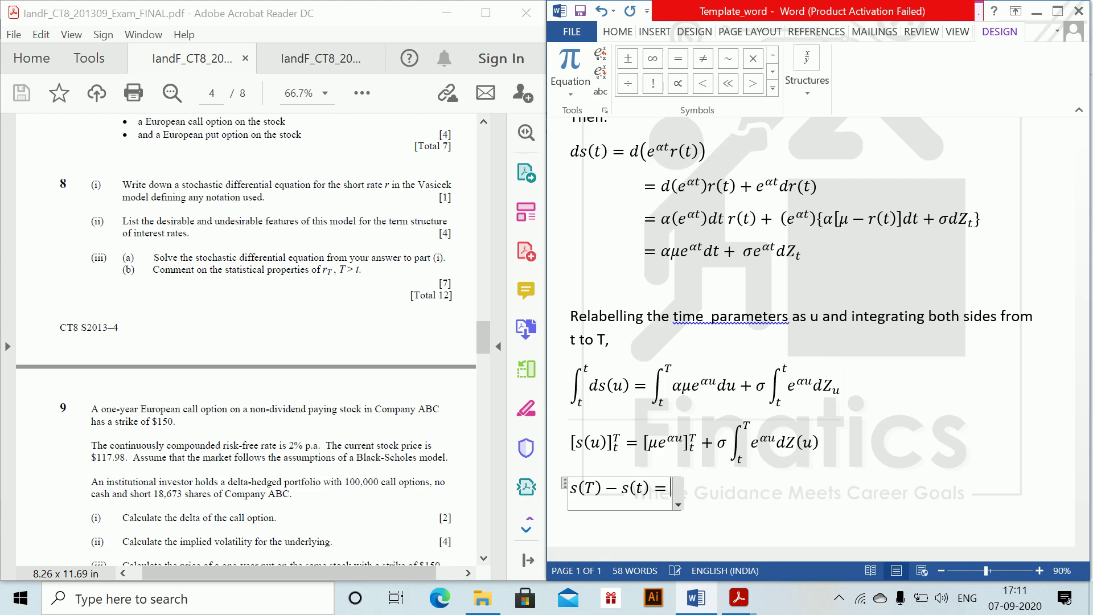
- Enter μ(e^(αT) − e^(αt)) after the equals sign of the s(T) − s(t) equation
{"action": "type", "text": "\\mu ("}
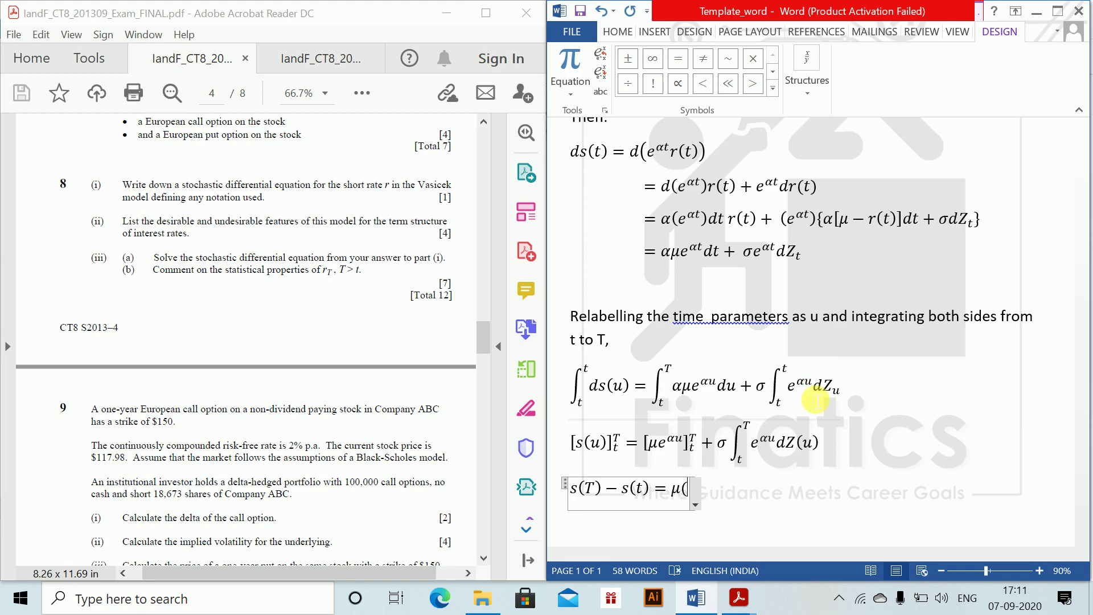
{"action": "type", "text": "e^("}
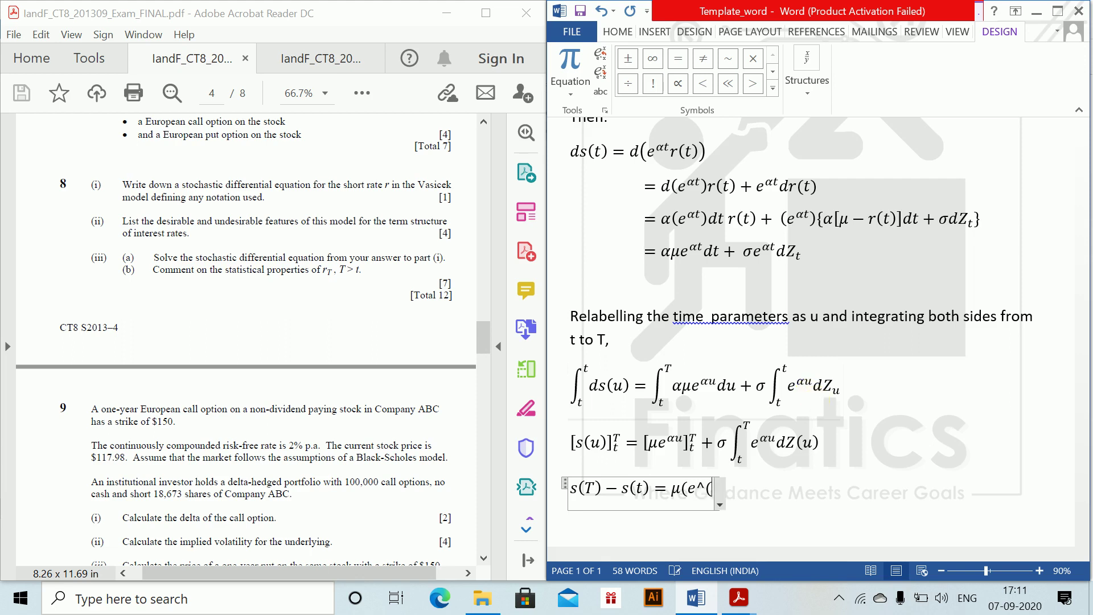
{"action": "type", "text": "\\alpha "}
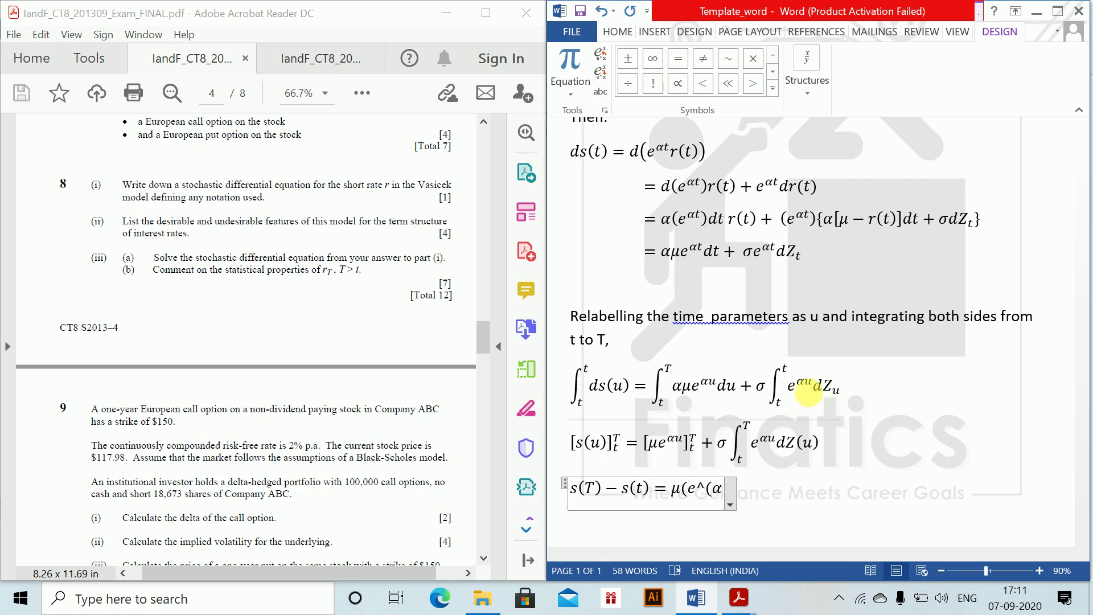
{"action": "type", "text": "T"}
{"action": "type", "text": "-e"}
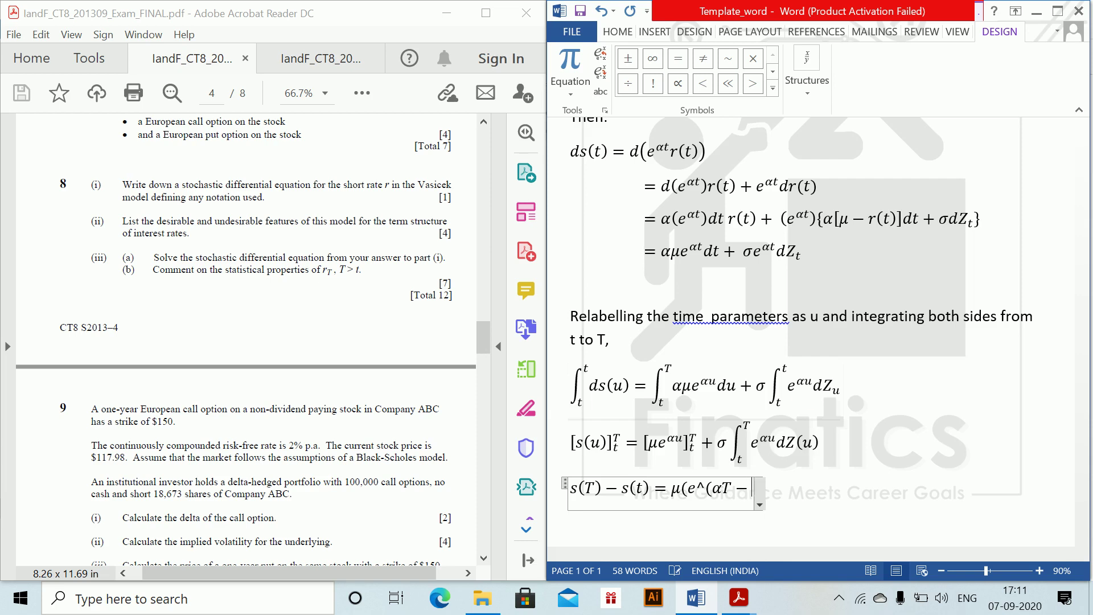
{"action": "key", "text": "BackSpace"}
{"action": "key", "text": "BackSpace"}
{"action": "key", "text": "BackSpace"}
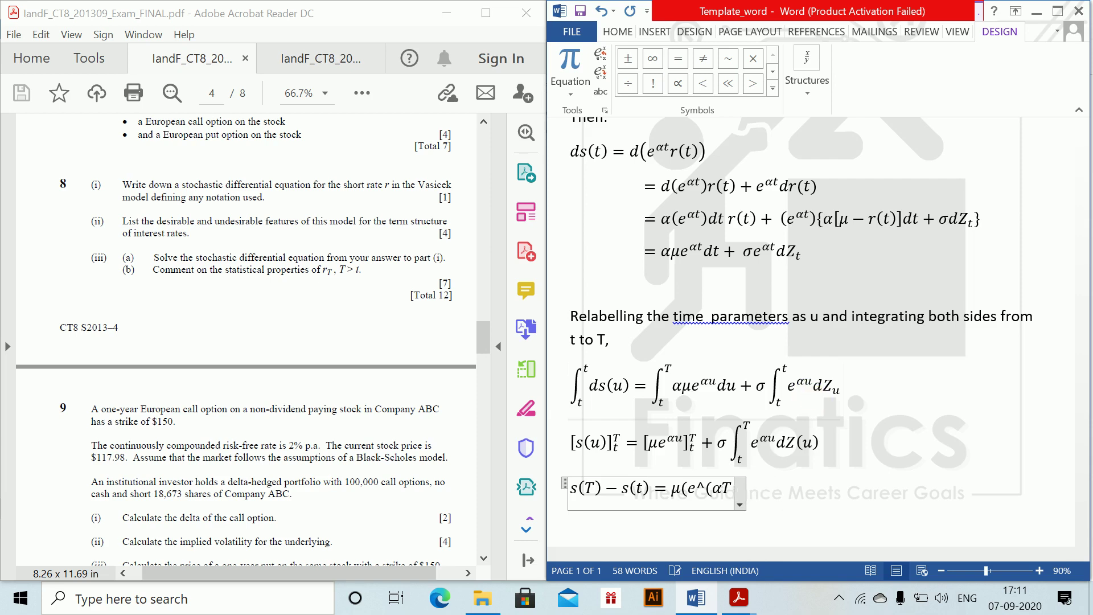
{"action": "type", "text": "T)"}
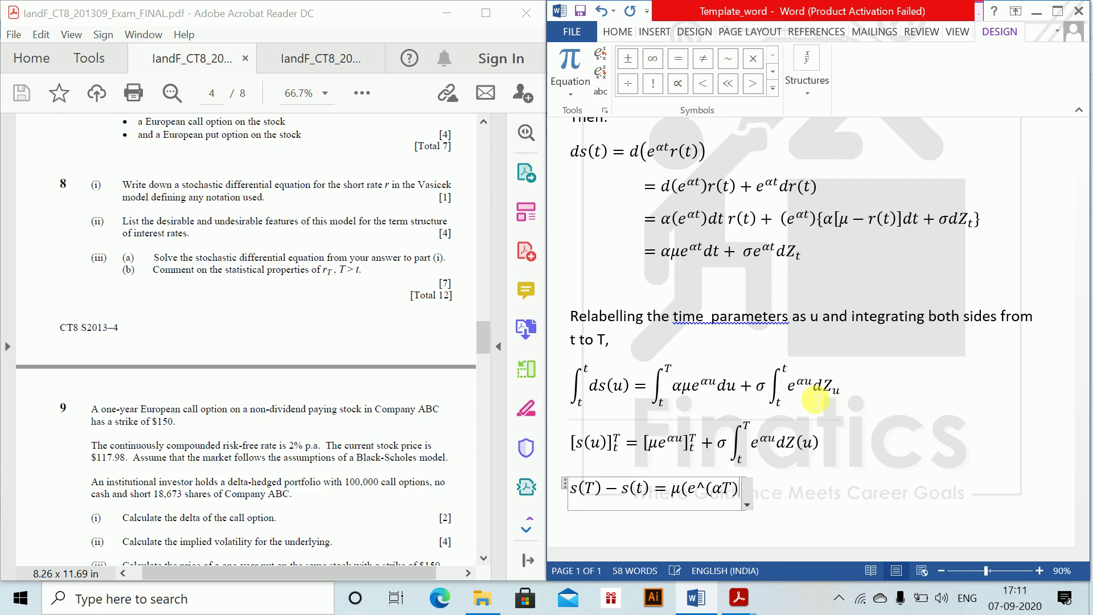
{"action": "type", "text": "-e^"}
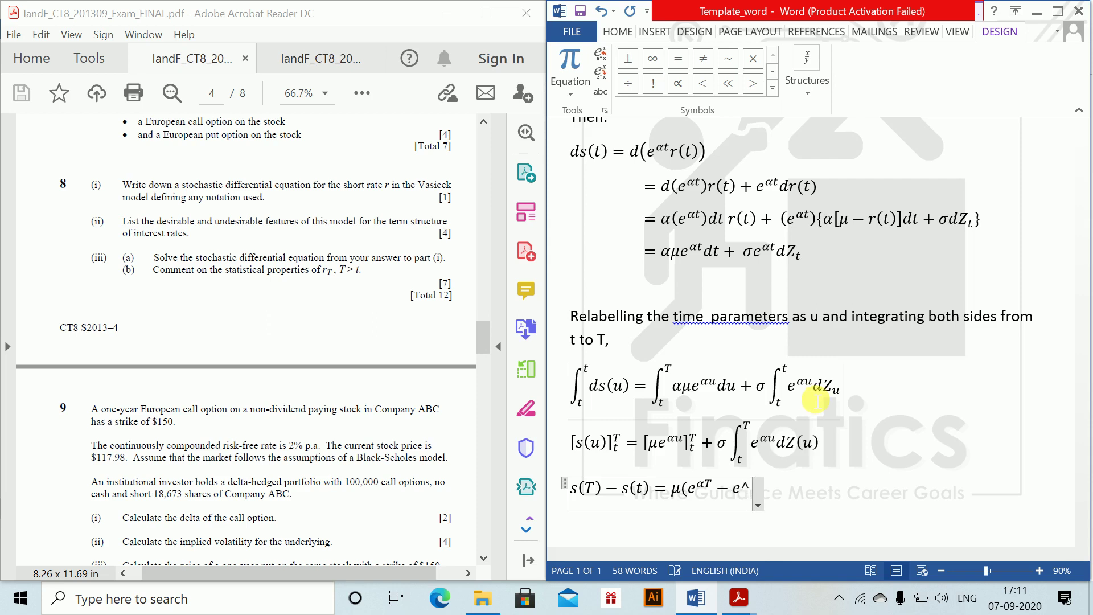
{"action": "type", "text": "(\\alp"}
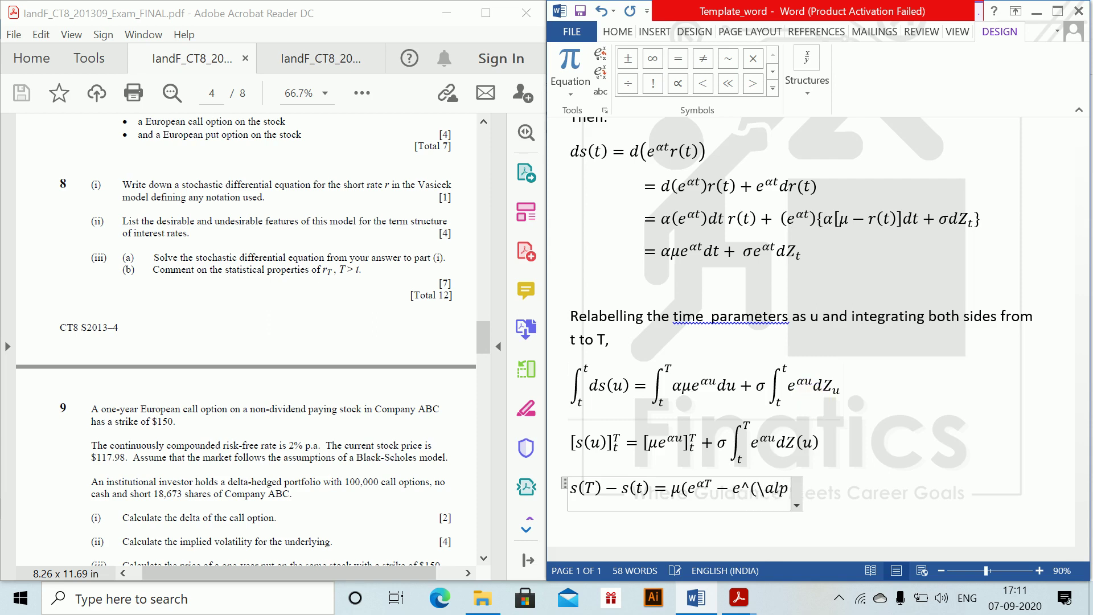
{"action": "type", "text": "ha t)"}
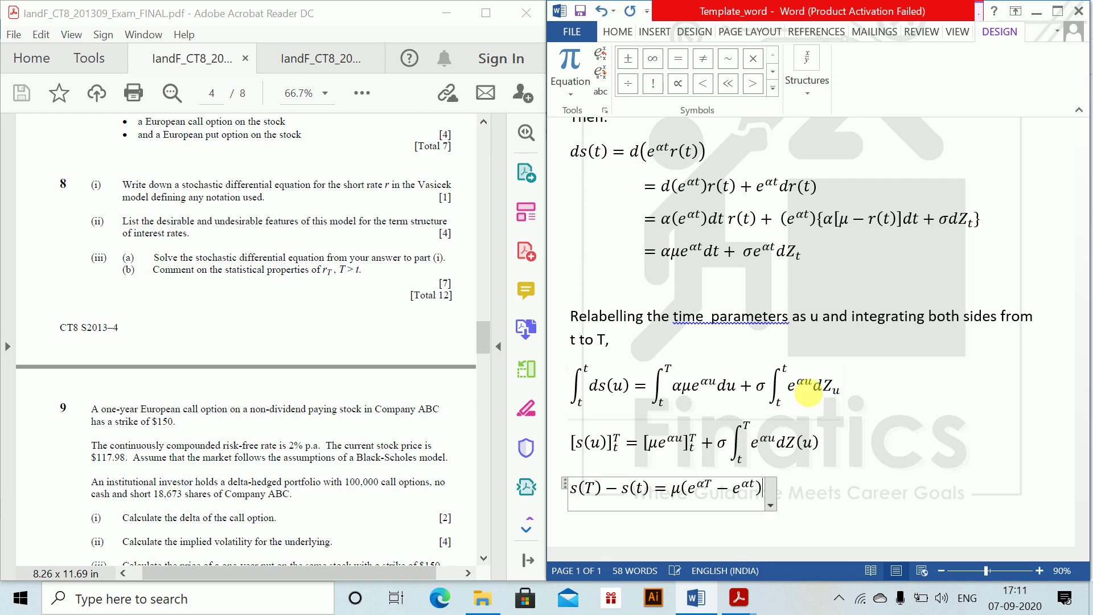
- Complete the s(T) − s(t) equation with + σ and an integral of e^(αu)dZ_u from t to T
{"action": "type", "text": ")+"}
{"action": "type", "text": "\\sigma "}
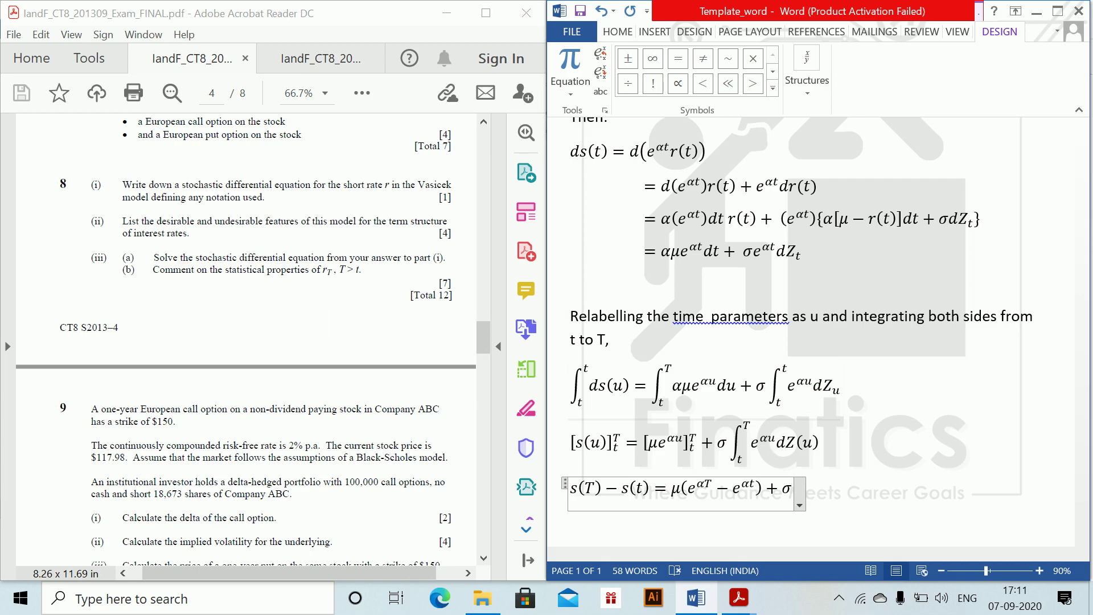
{"action": "type", "text": "\\int "}
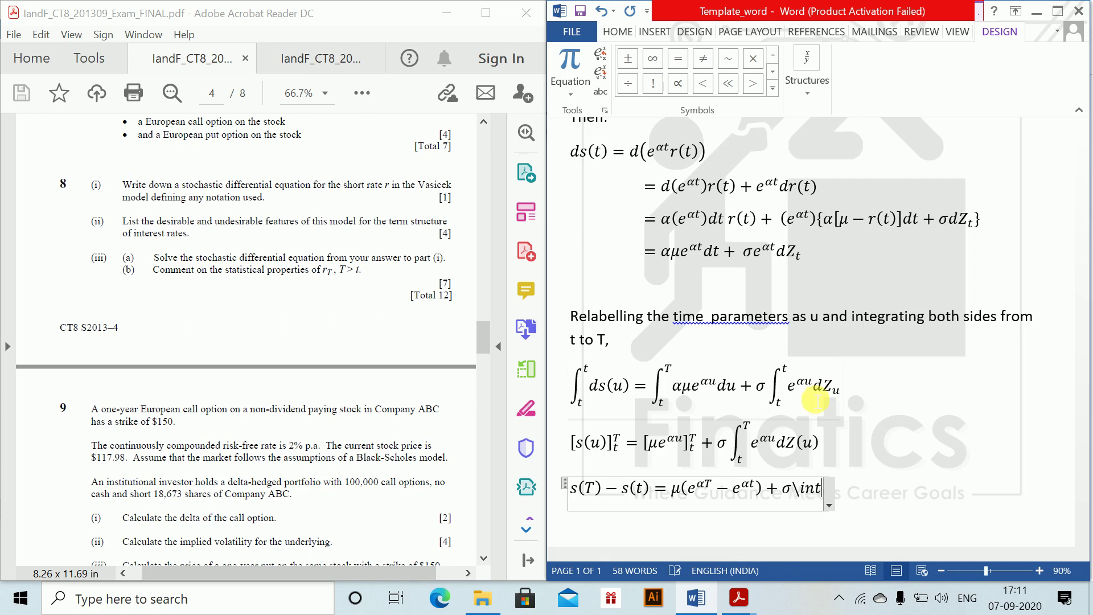
{"action": "type", "text": "_t^T ⬚"}
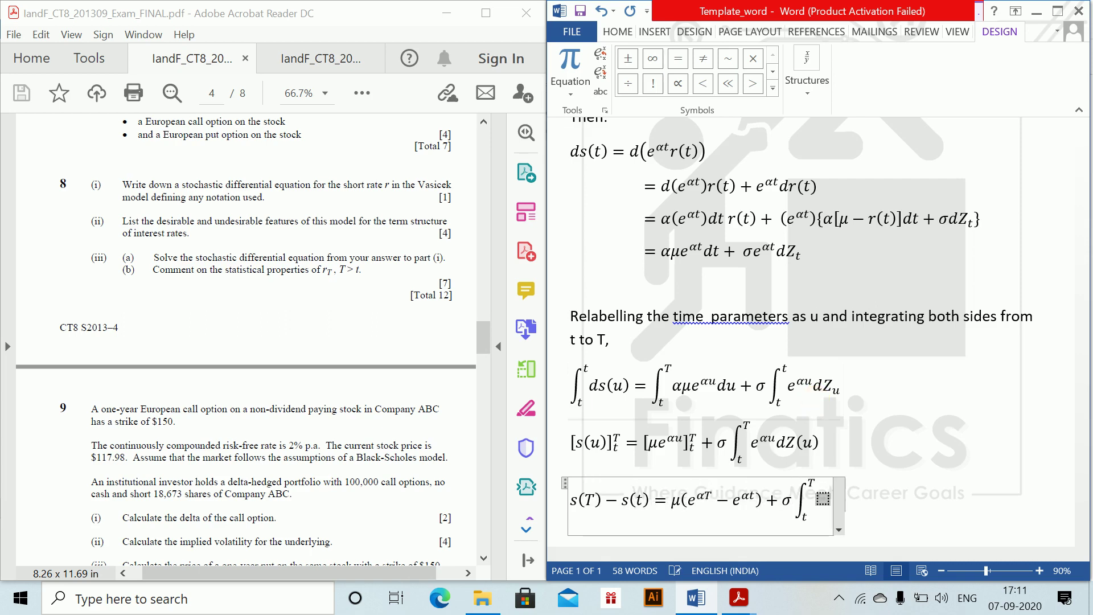
{"action": "type", "text": "e^"}
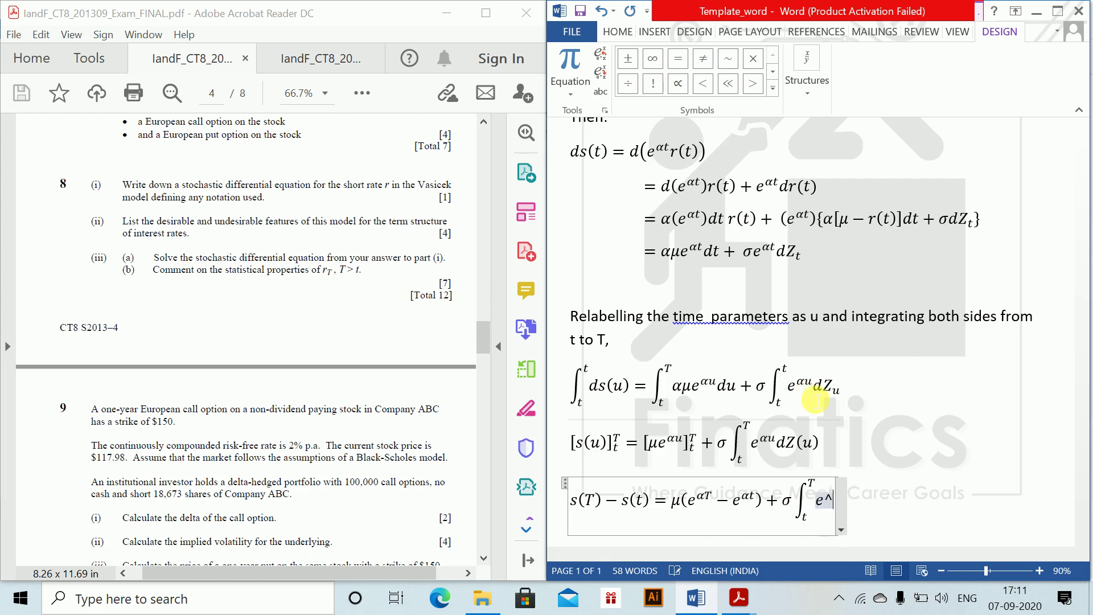
{"action": "type", "text": "(\\alpha u"}
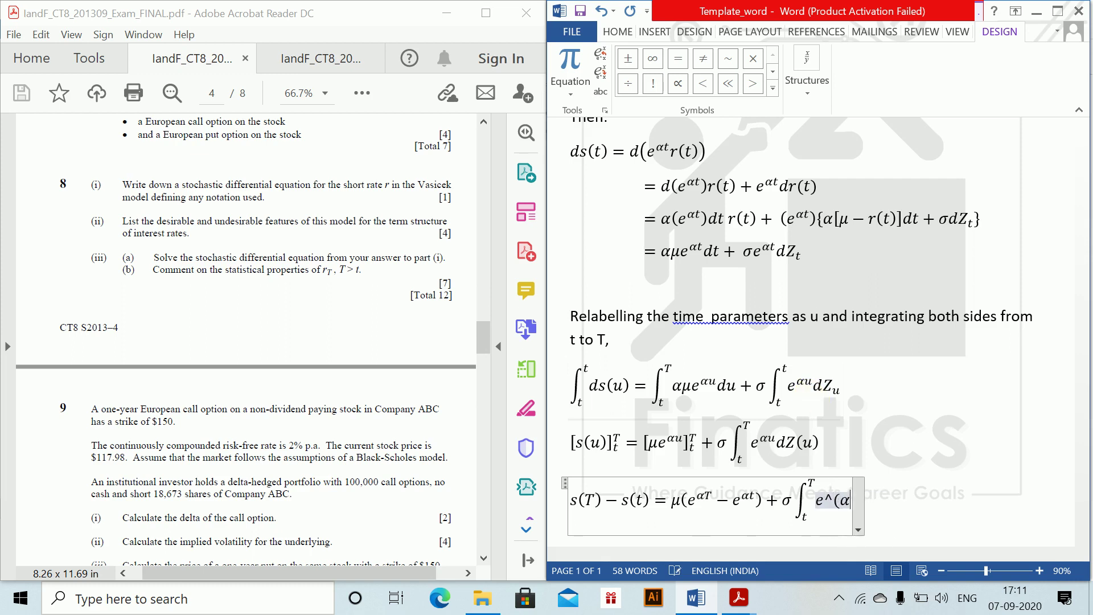
{"action": "type", "text": ") "}
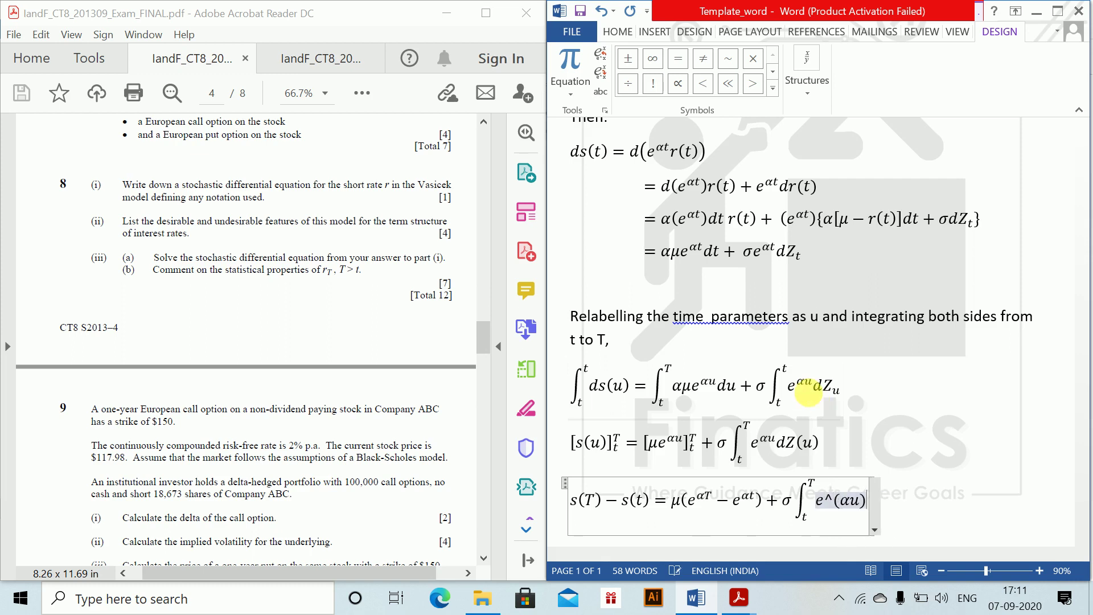
{"action": "type", "text": "dZ"}
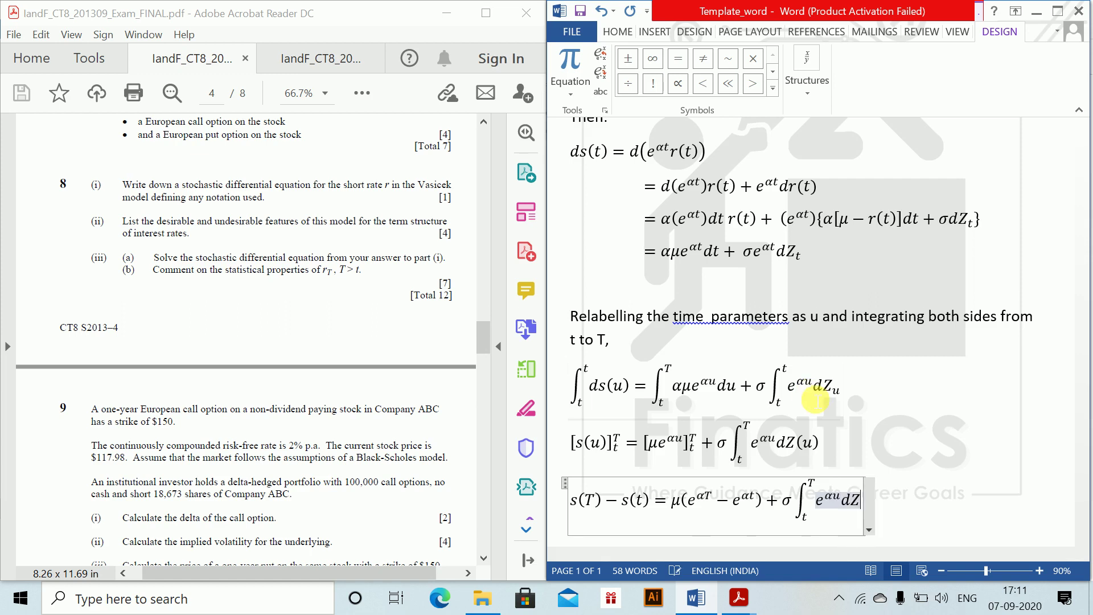
{"action": "type", "text": "_u"}
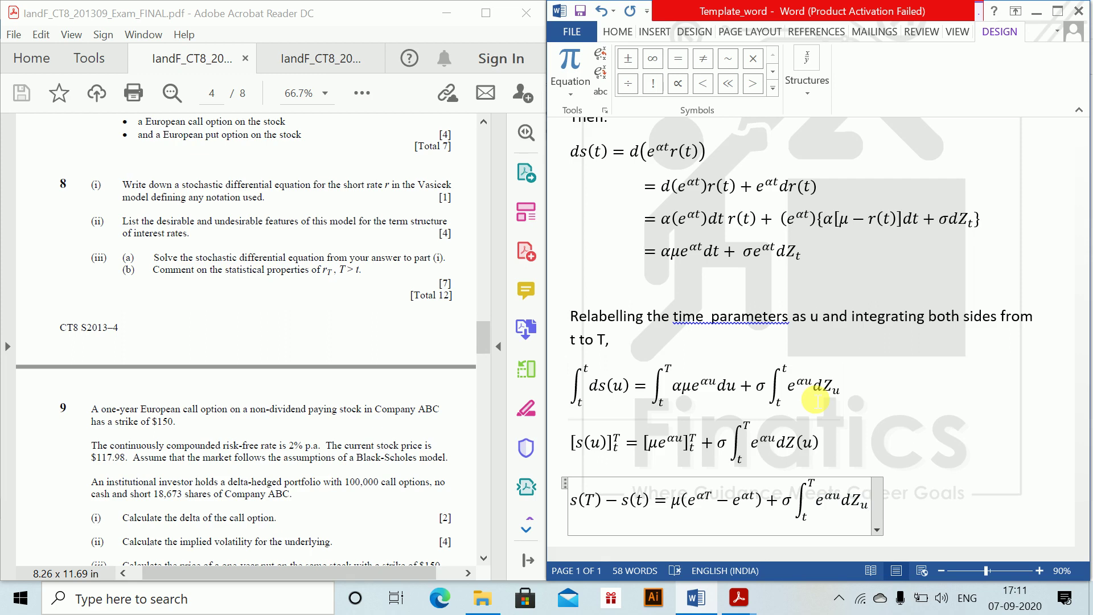
{"action": "key", "text": "Right"}
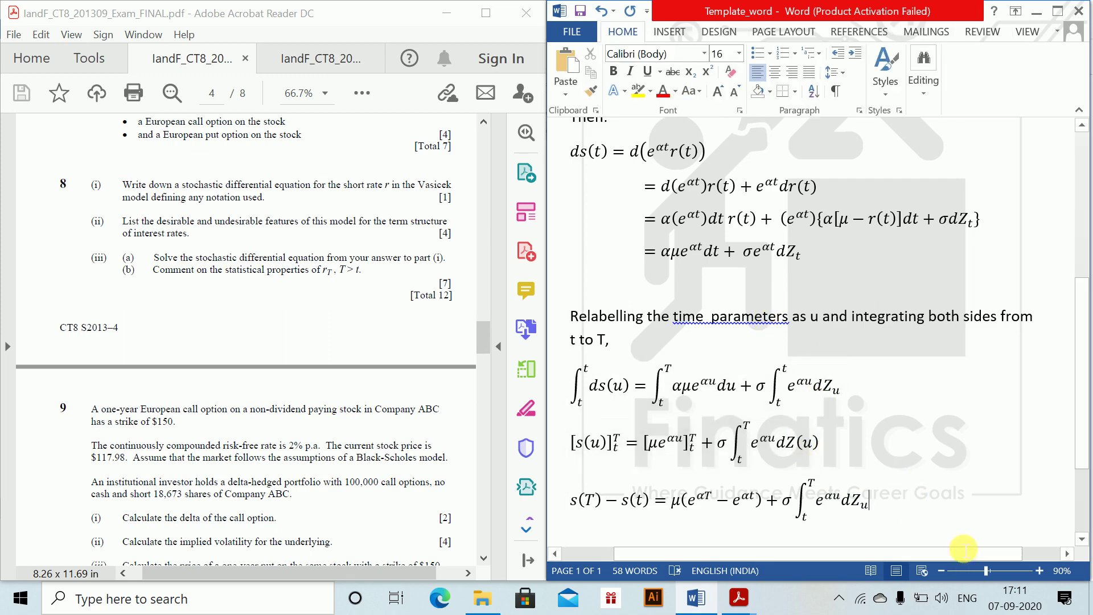
- Add the line "Finally we substitute to get equation in terms of r(t) and rearrage to get" below the equation
{"action": "key", "text": "Return"}
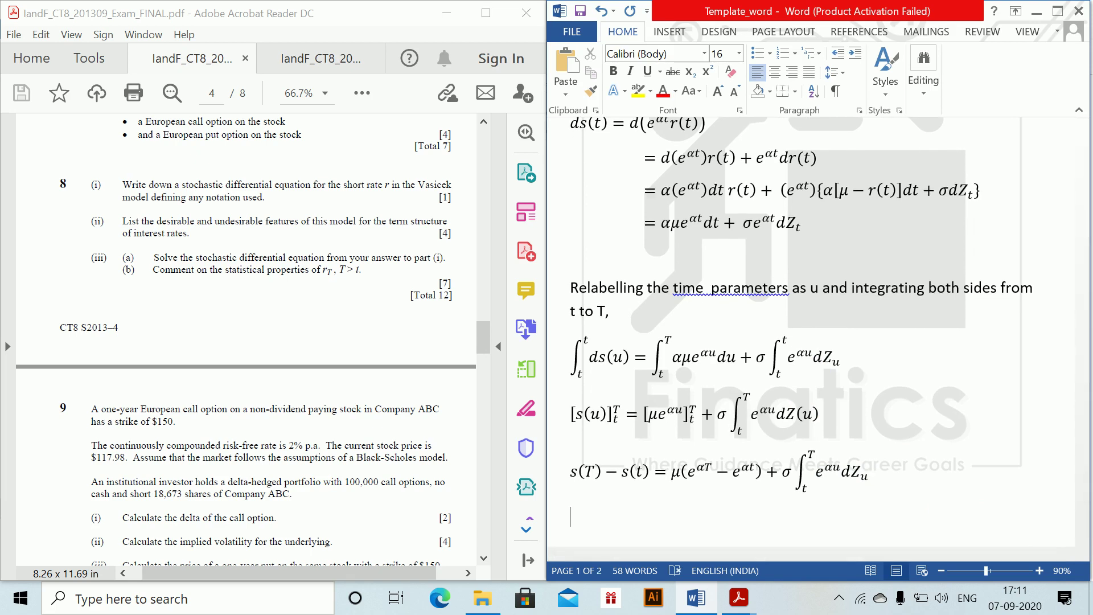
{"action": "type", "text": "Finally we substitute to get equation in terms of r"}
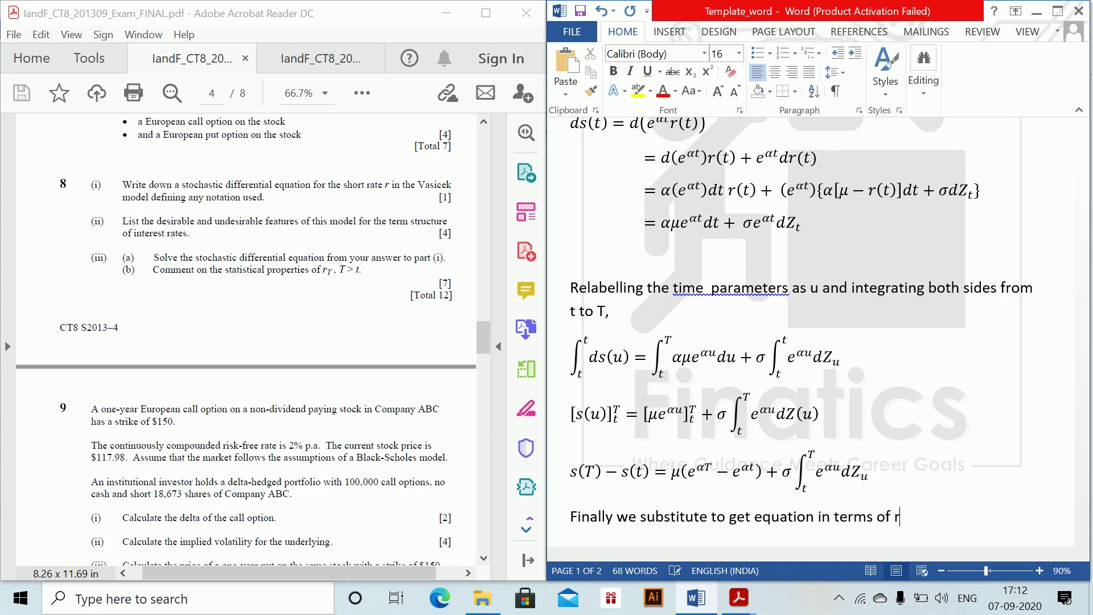
{"action": "type", "text": "(t) and rearrage t"}
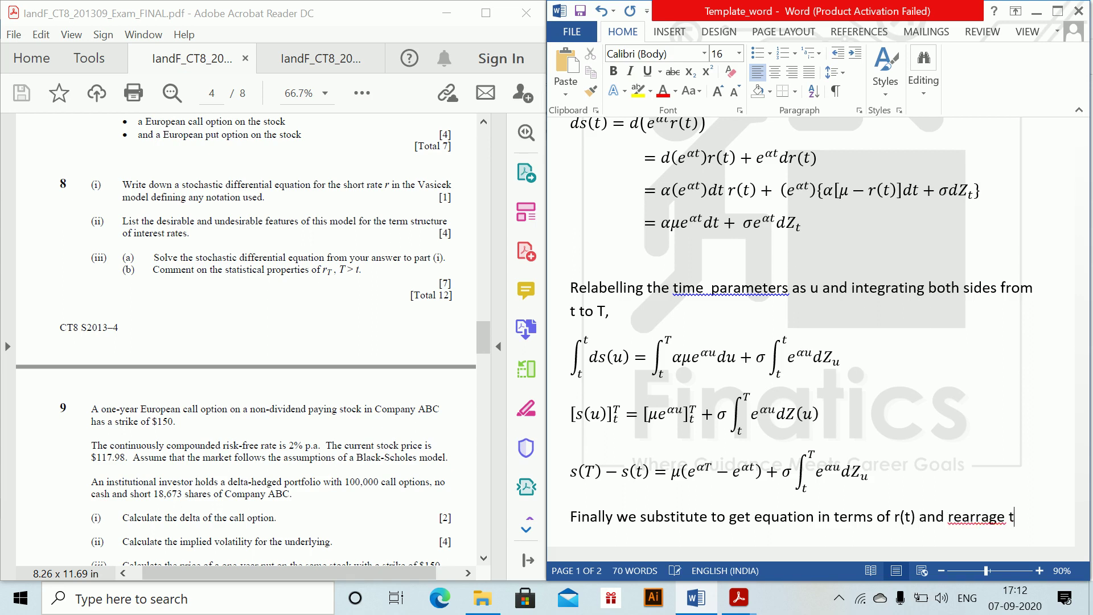
- Start a new equation below the "Finally we substitute" line and enter e^(αT)r(T) −, reusing e^(αT) from the s(T) − s(t) equation
{"action": "key", "text": "Return"}
{"action": "key", "text": "Return"}
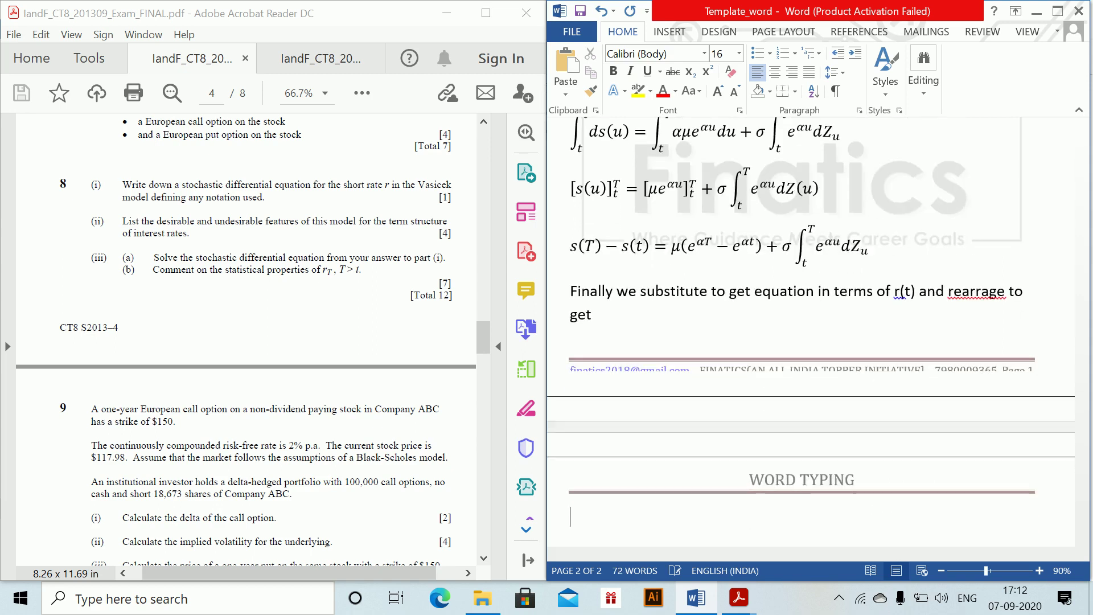
{"action": "key", "text": "alt+equal"}
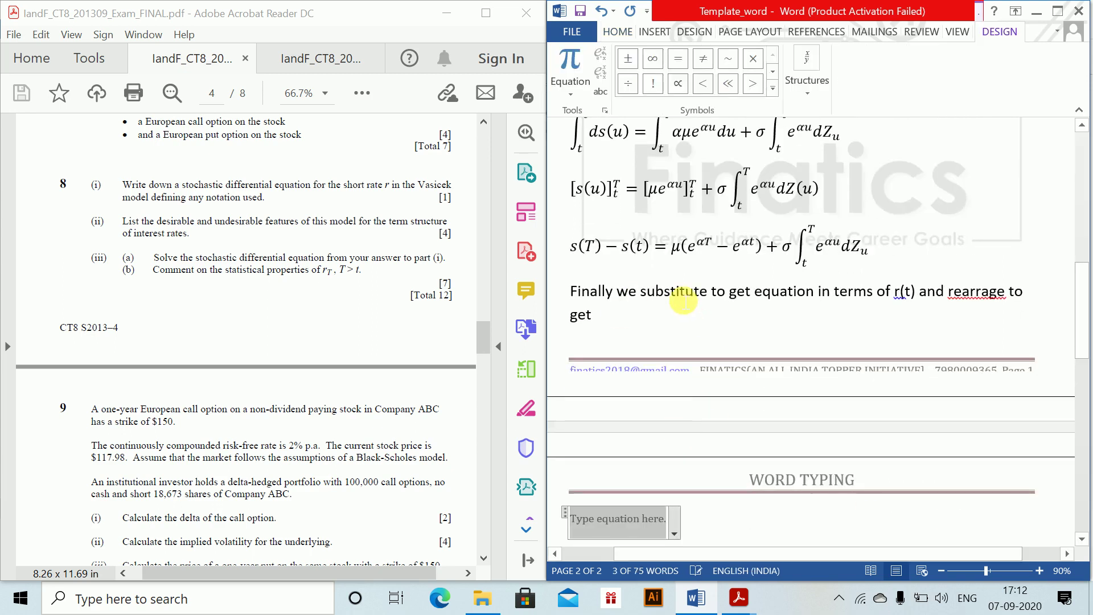
{"action": "left_click_drag", "start_coordinate": [689, 250], "coordinate": [705, 255]}
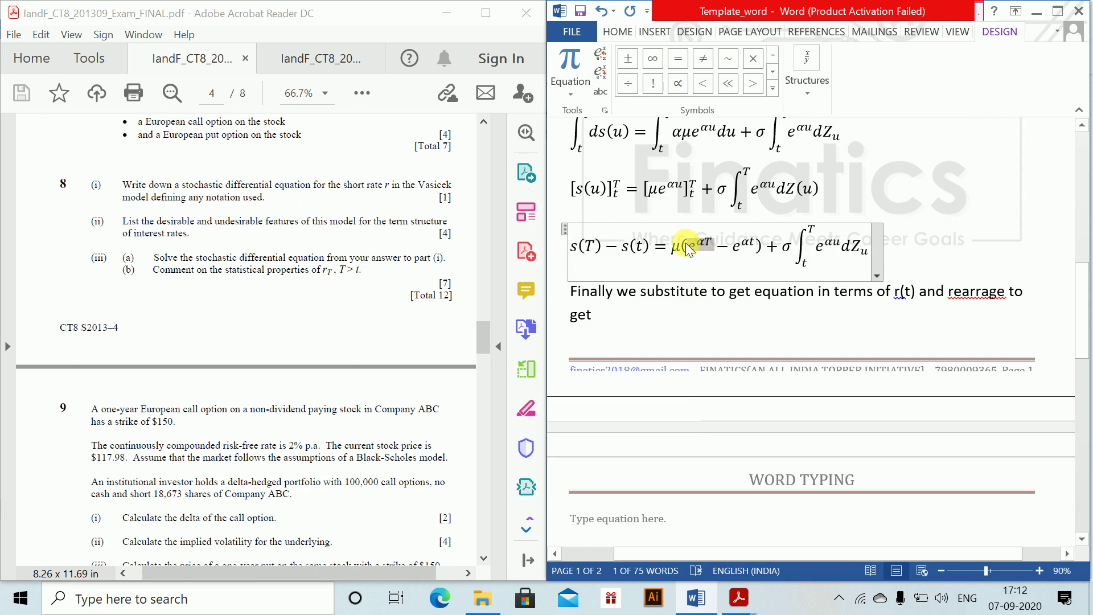
{"action": "left_click", "coordinate": [587, 516]}
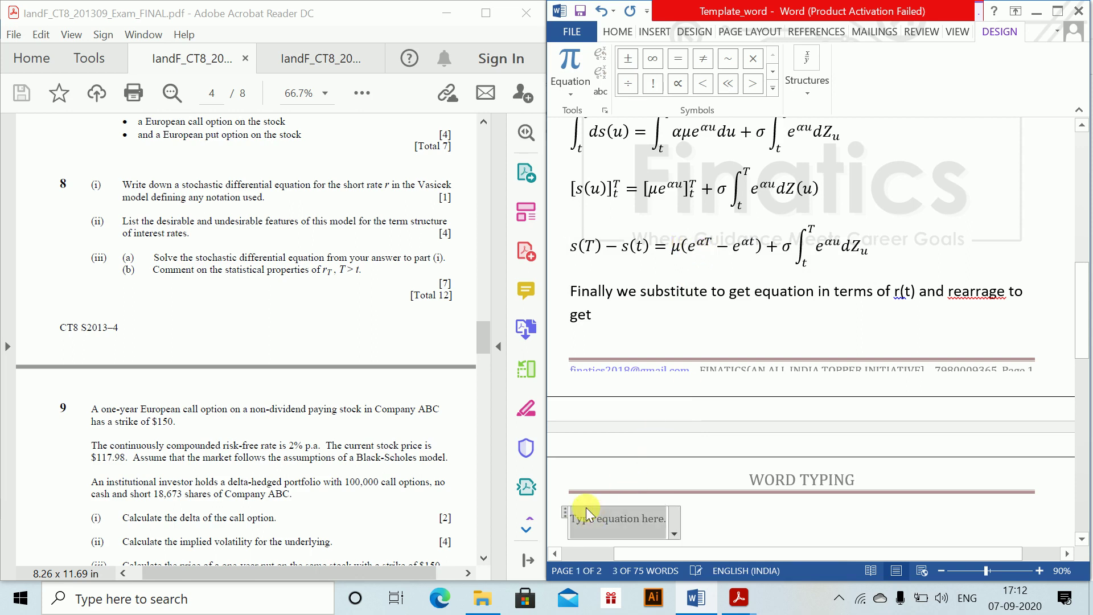
{"action": "key", "text": "ctrl+v"}
{"action": "type", "text": "r("}
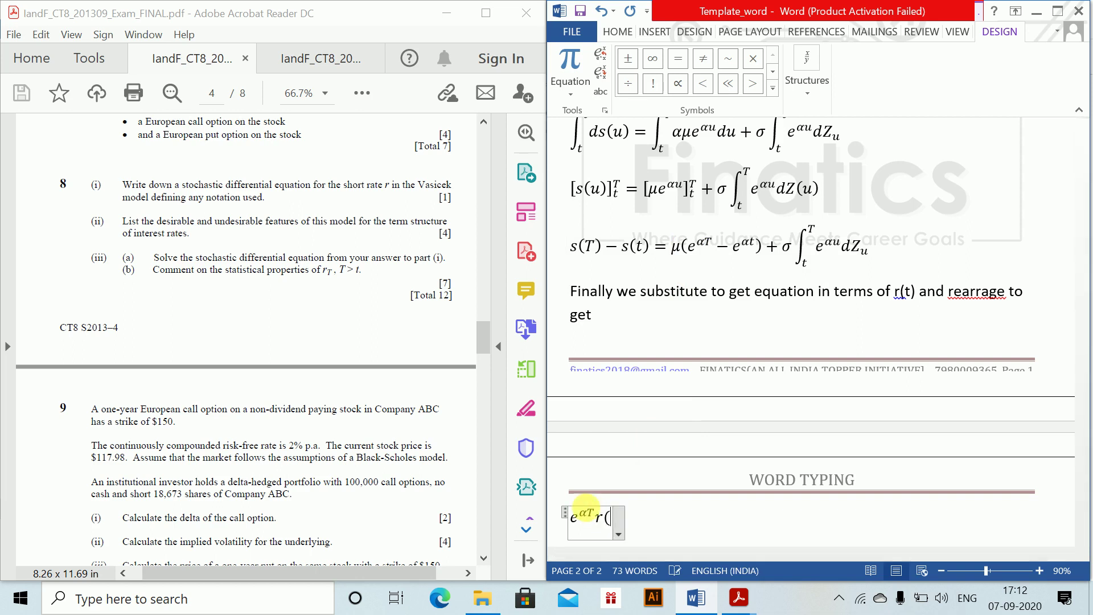
{"action": "type", "text": "t"}
{"action": "key", "text": "BackSpace"}
{"action": "type", "text": "T) -"}
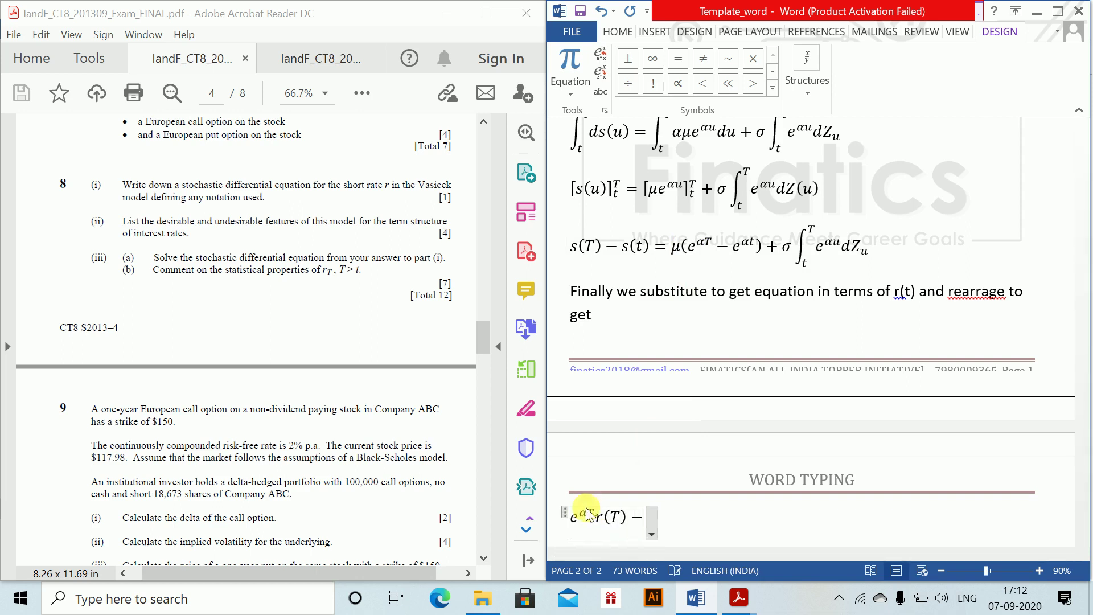
- Continue the new equation with e^(αt) r(t) =, copying e^(αt) from the s(T) − s(t) equation
{"action": "left_click", "coordinate": [740, 254]}
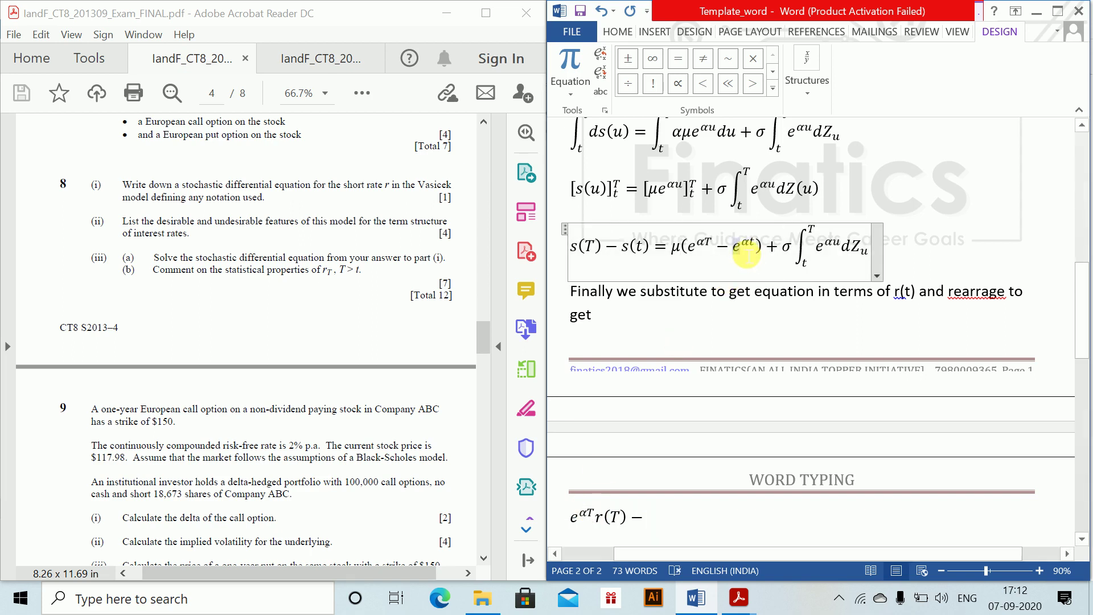
{"action": "double_click", "coordinate": [750, 250]}
{"action": "key", "text": "ctrl+c"}
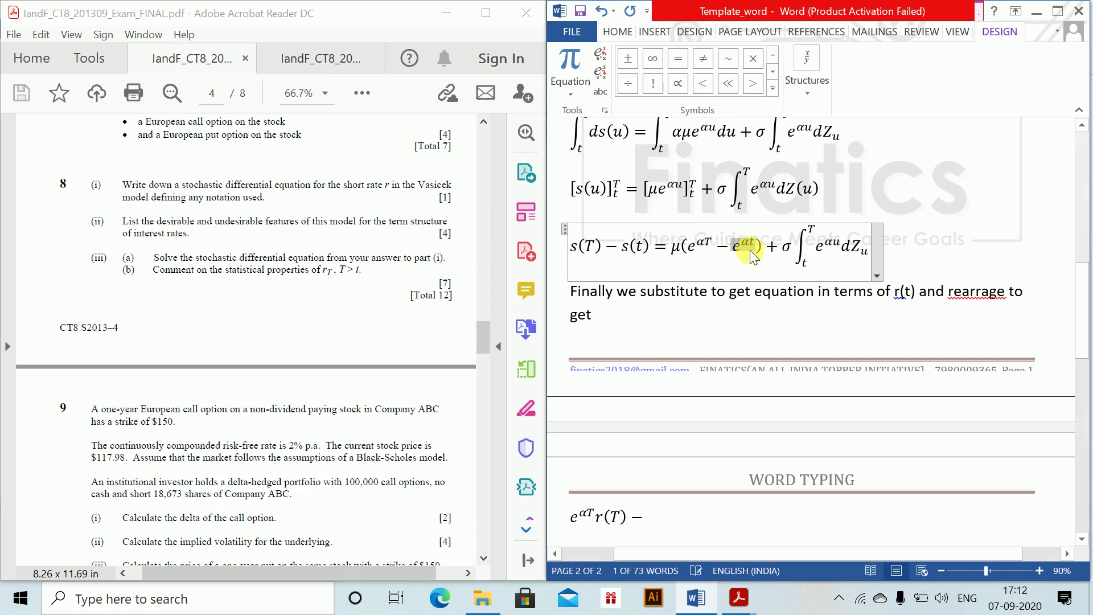
{"action": "left_click", "coordinate": [657, 529]}
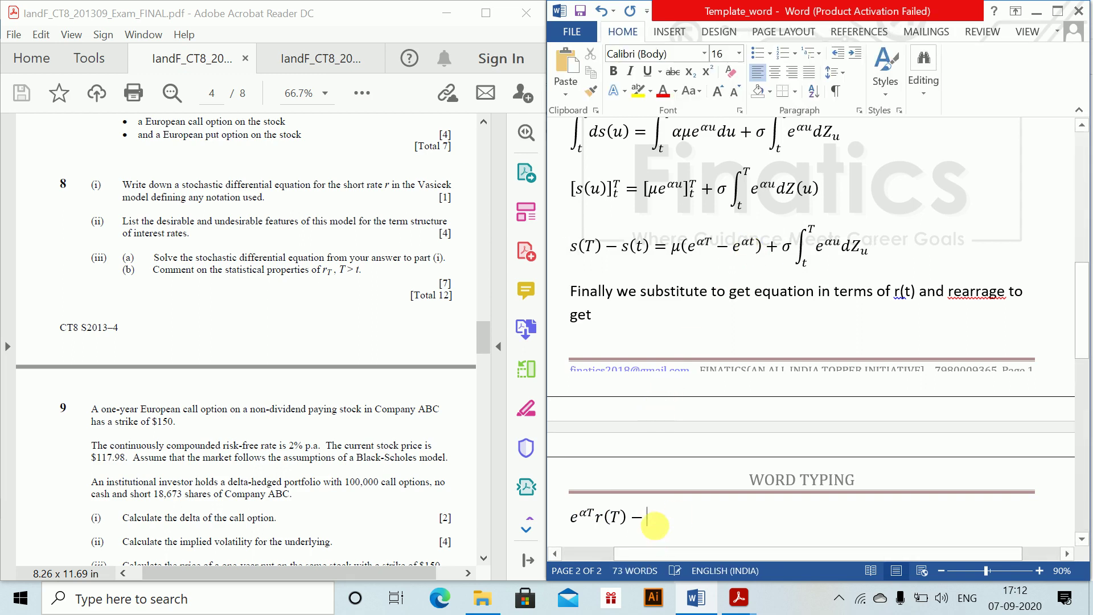
{"action": "key", "text": "ctrl+v"}
{"action": "type", "text": "r("}
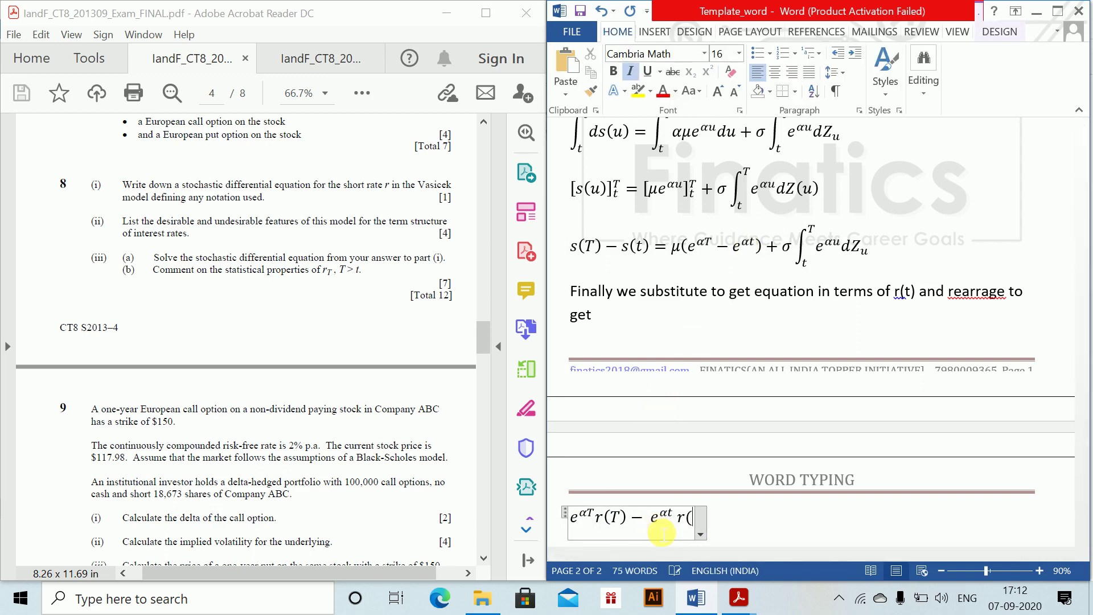
{"action": "type", "text": "t) ="}
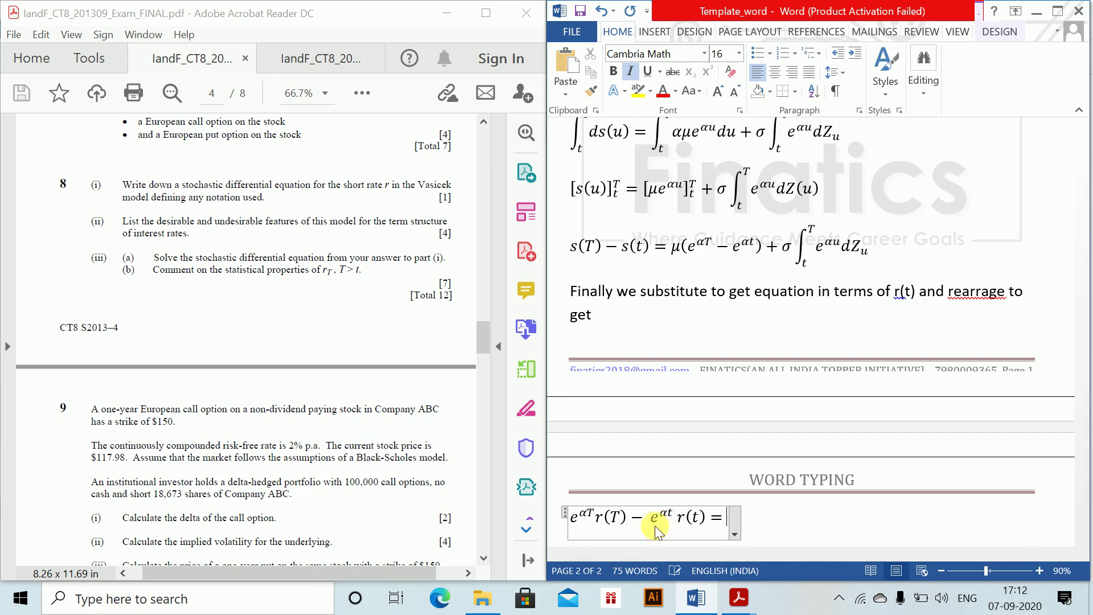
- Copy the right-hand side of the s(T) − s(t) equation, μ(e^(αT) − e^(αt)) plus the σ integral, after the new equation's equals sign
{"action": "left_click", "coordinate": [664, 251]}
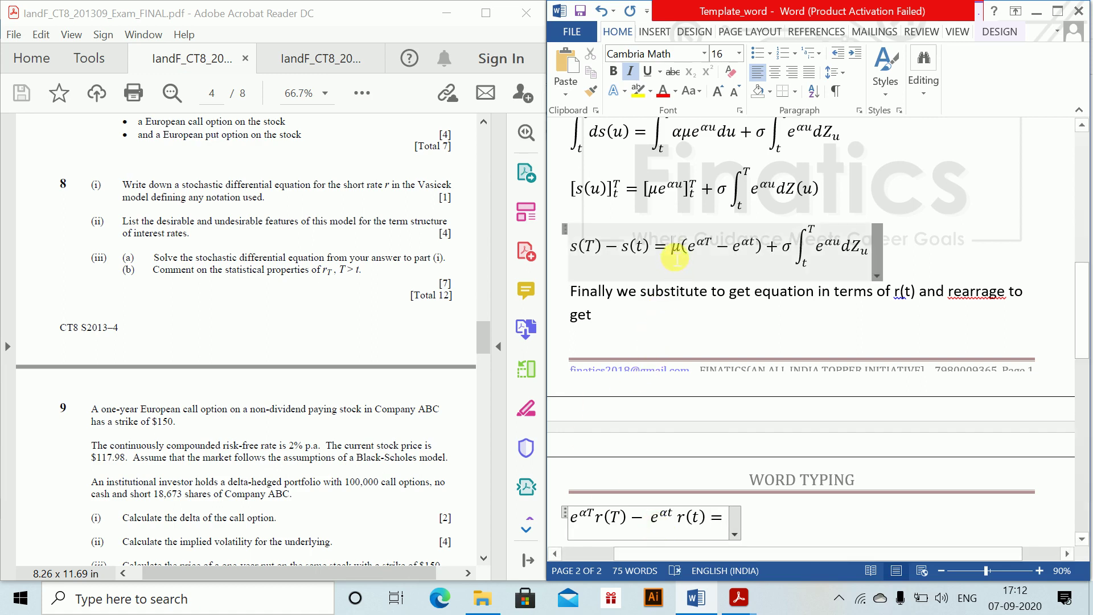
{"action": "left_click_drag", "start_coordinate": [670, 249], "coordinate": [767, 252]}
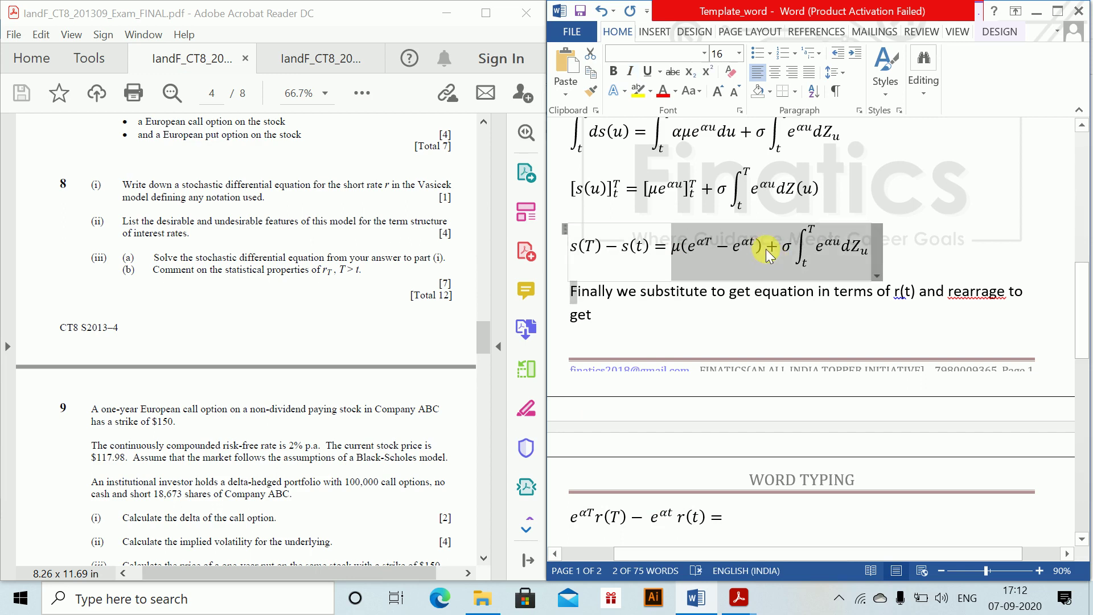
{"action": "key", "text": "ctrl+v"}
{"action": "key", "text": "ctrl+z"}
{"action": "left_click", "coordinate": [727, 519]}
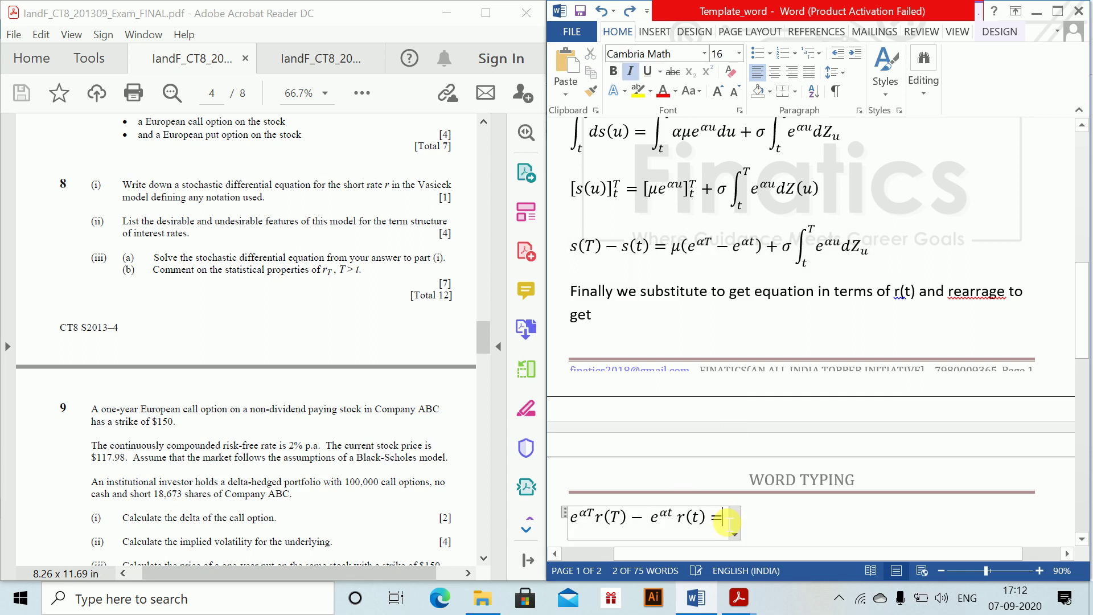
{"action": "key", "text": "ctrl+v"}
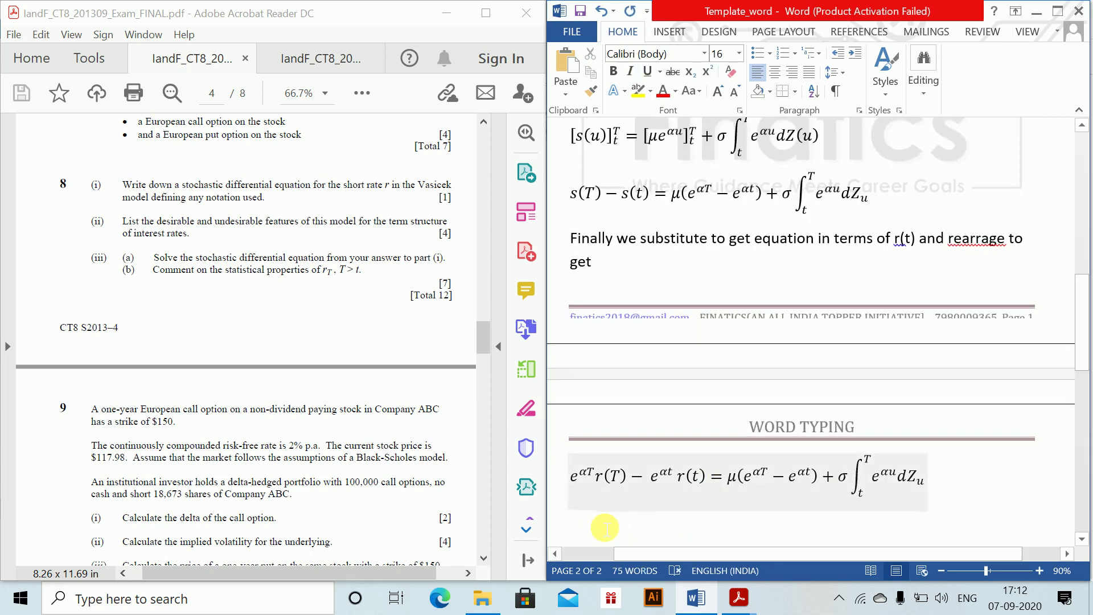
- Start another equation on the line below and enter r(T) = r(t)e^(−α(T−t)) + μ(1 −
{"action": "key", "text": "alt+equal"}
{"action": "type", "text": "r(T"}
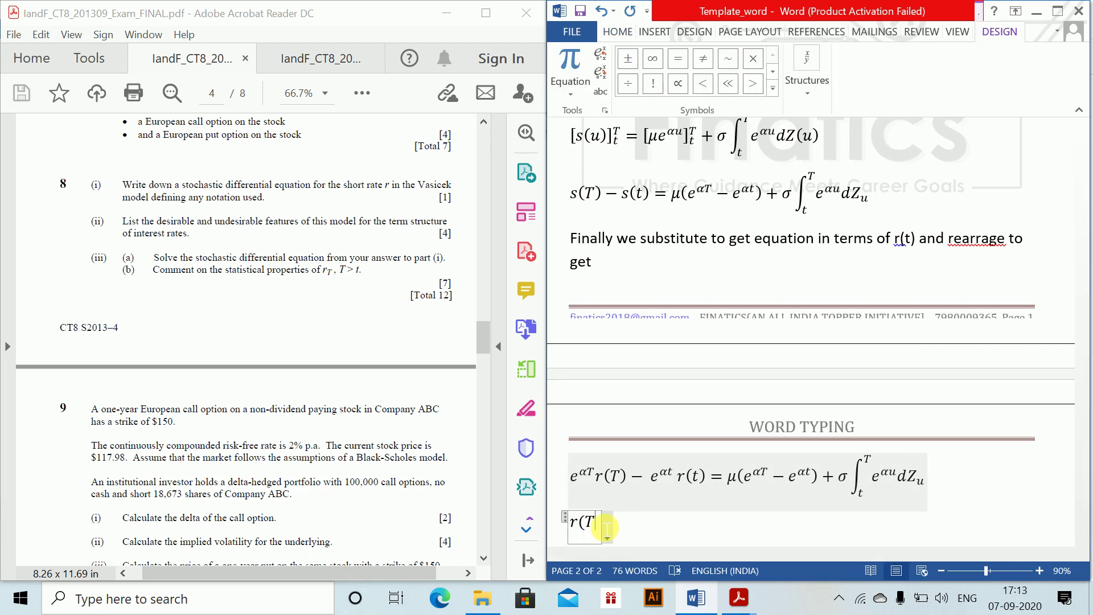
{"action": "type", "text": ")=r("}
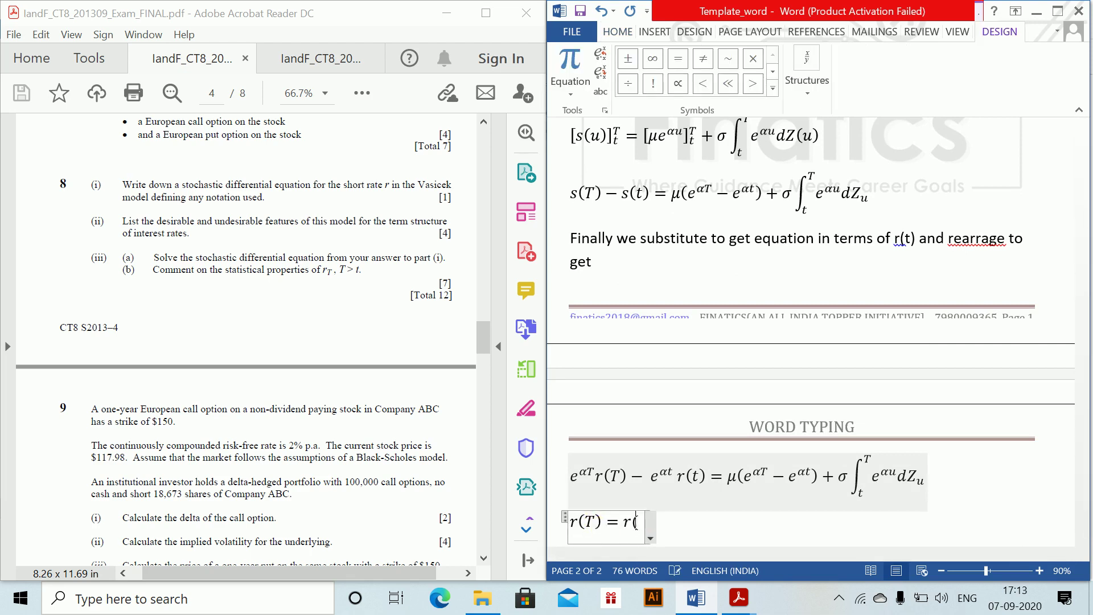
{"action": "type", "text": "t)"}
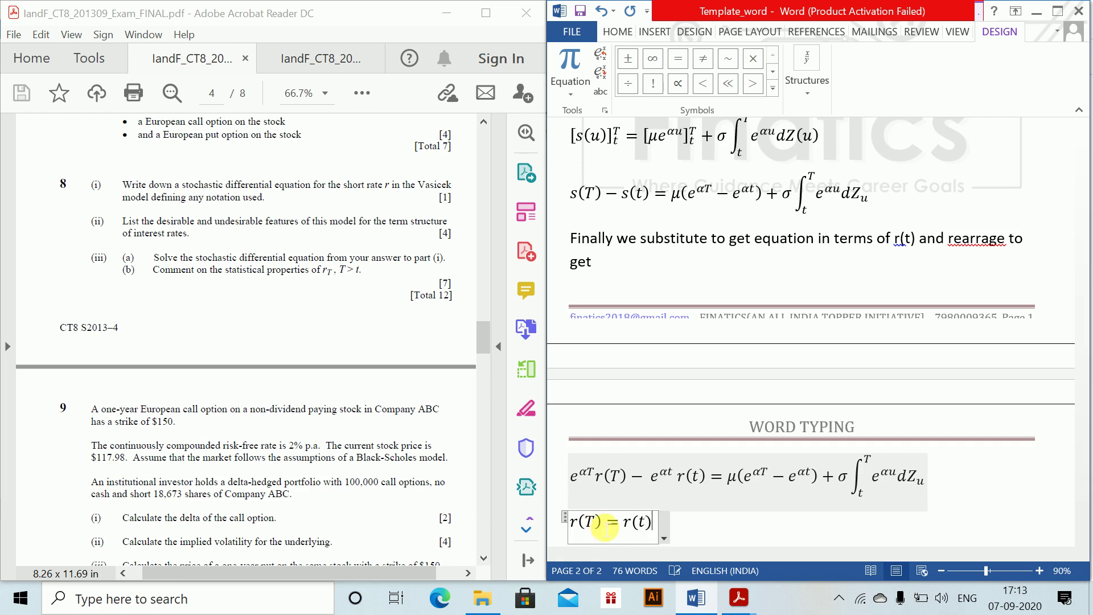
{"action": "type", "text": "e^(-"}
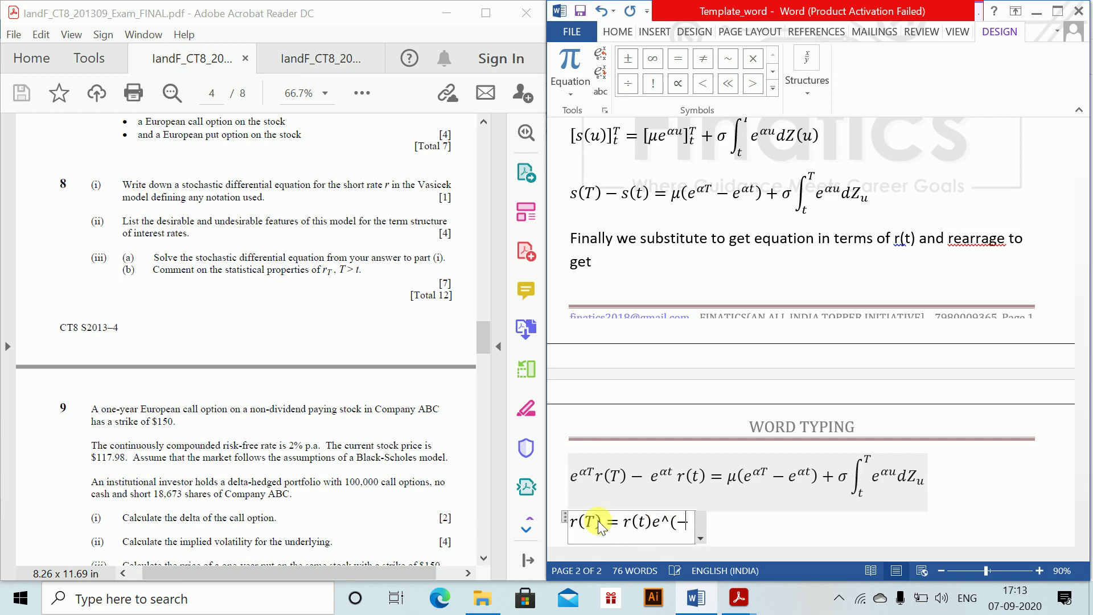
{"action": "type", "text": "\\alpha "}
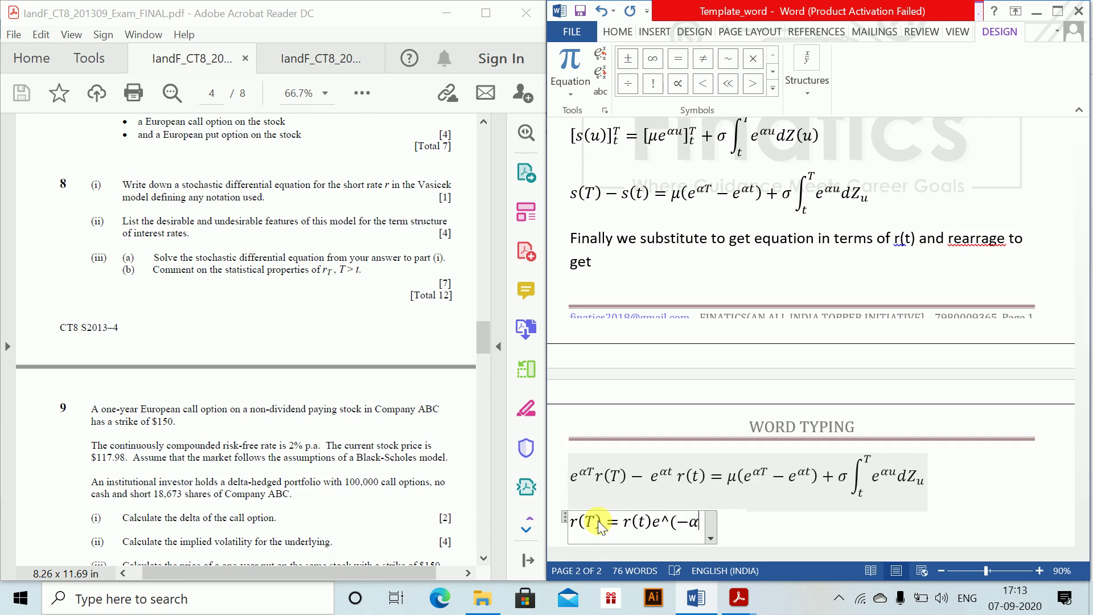
{"action": "type", "text": "(T"}
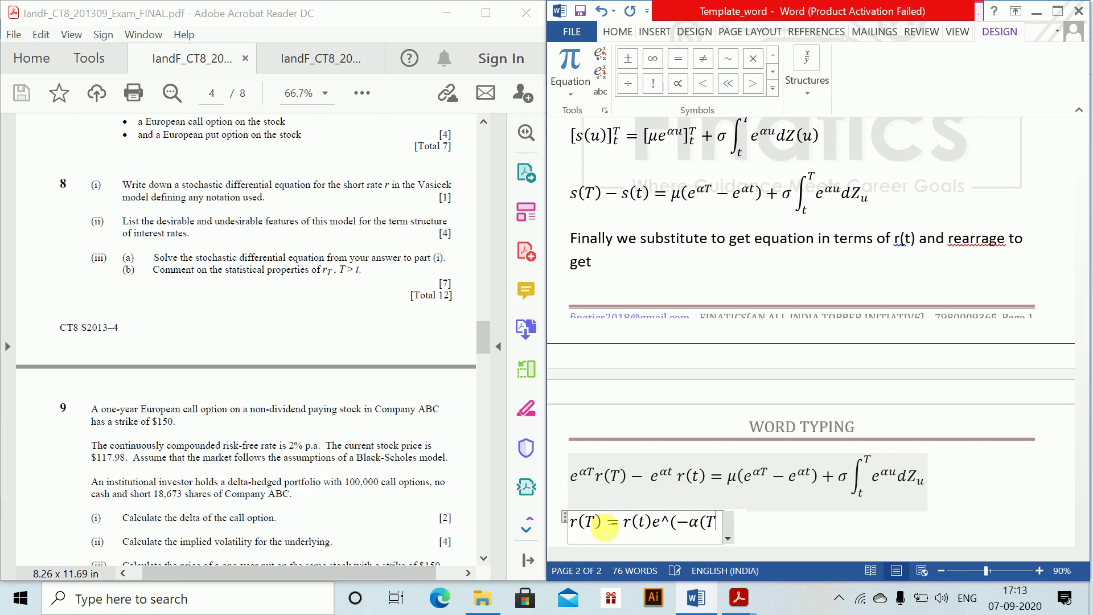
{"action": "type", "text": "-t)) "}
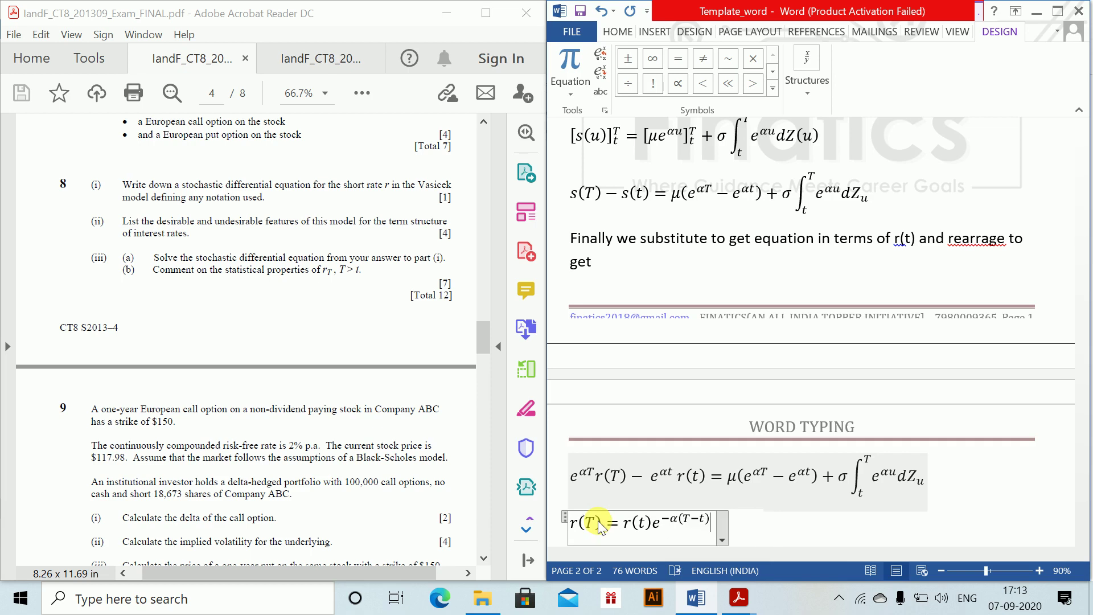
{"action": "type", "text": "+\\mu "}
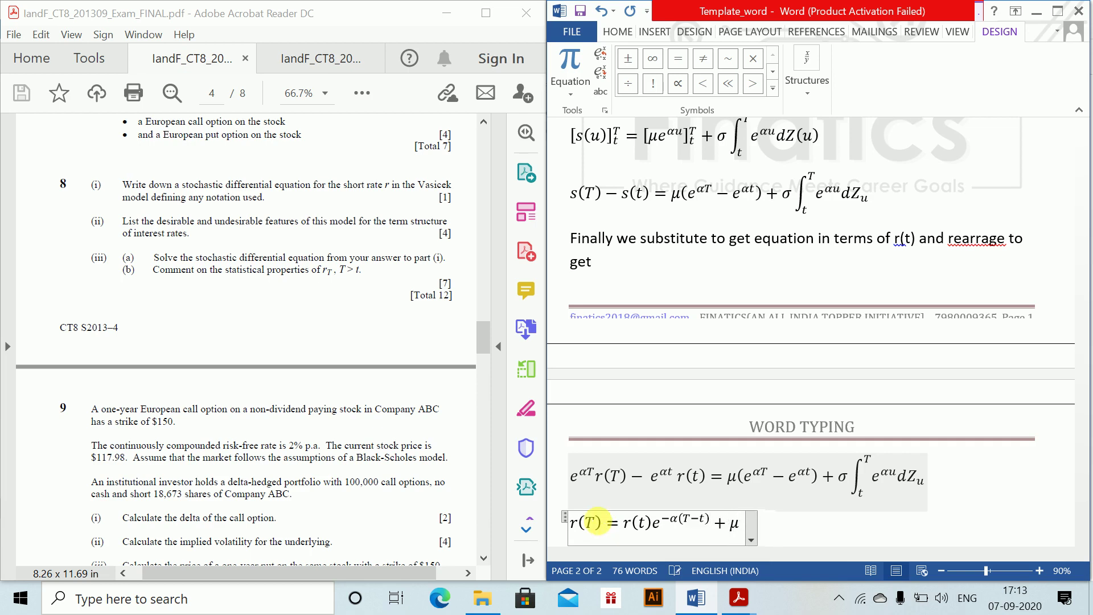
{"action": "type", "text": "(1-"}
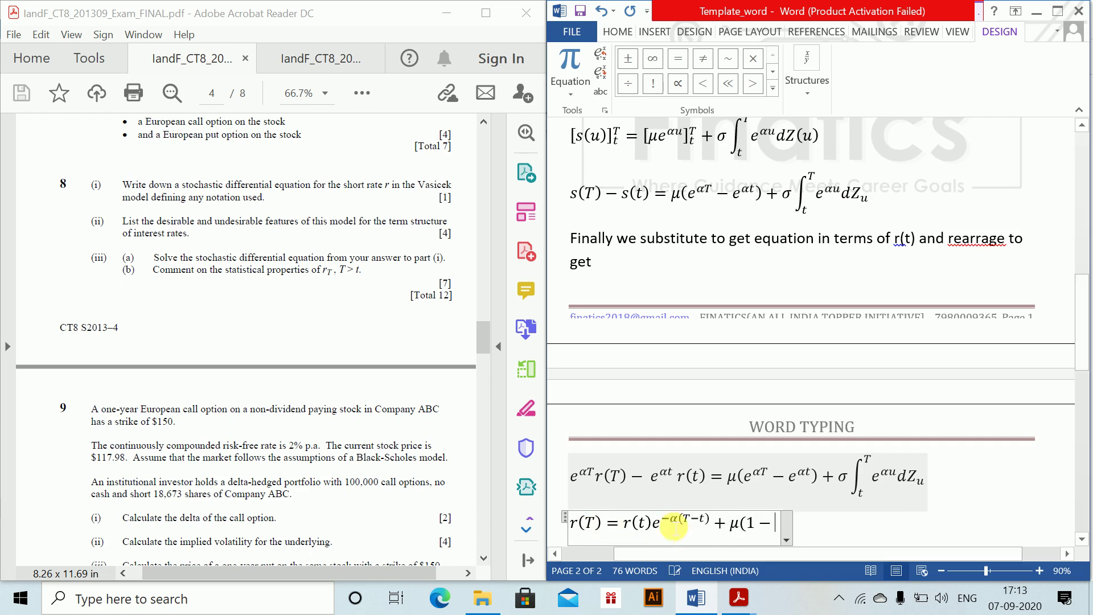
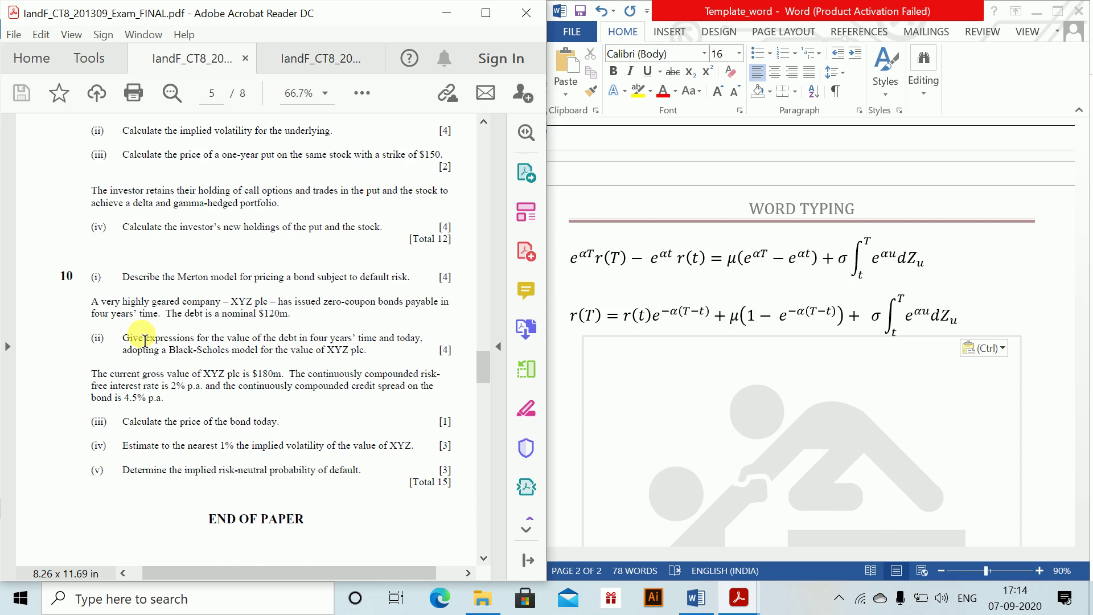
- Insert a page break below the r(T) equation and head the new page "Question 2."
{"action": "left_click", "coordinate": [655, 352]}
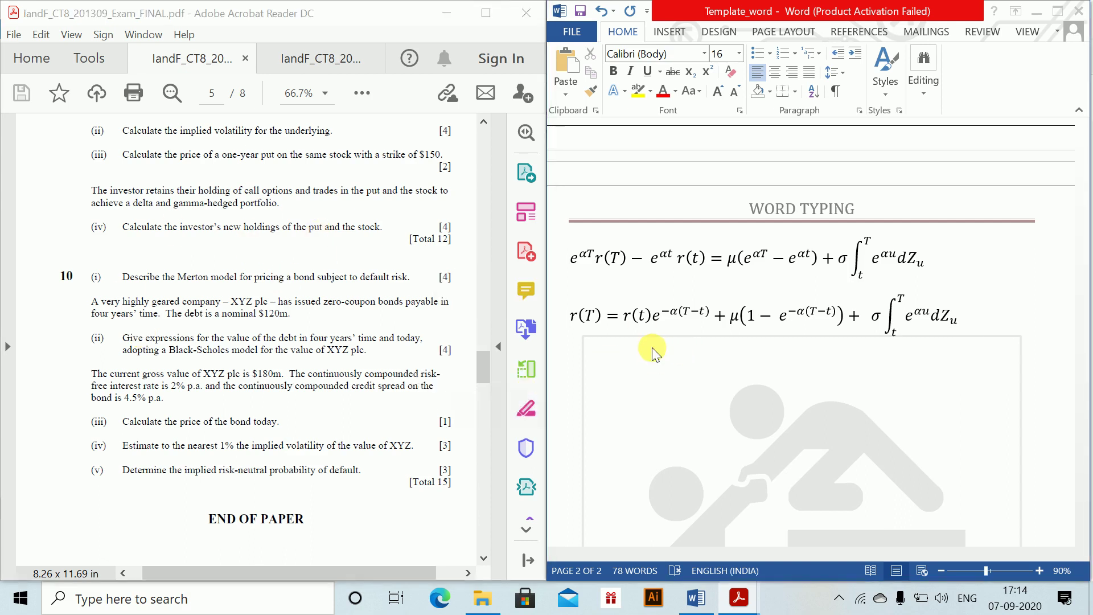
{"action": "key", "text": "ctrl+v"}
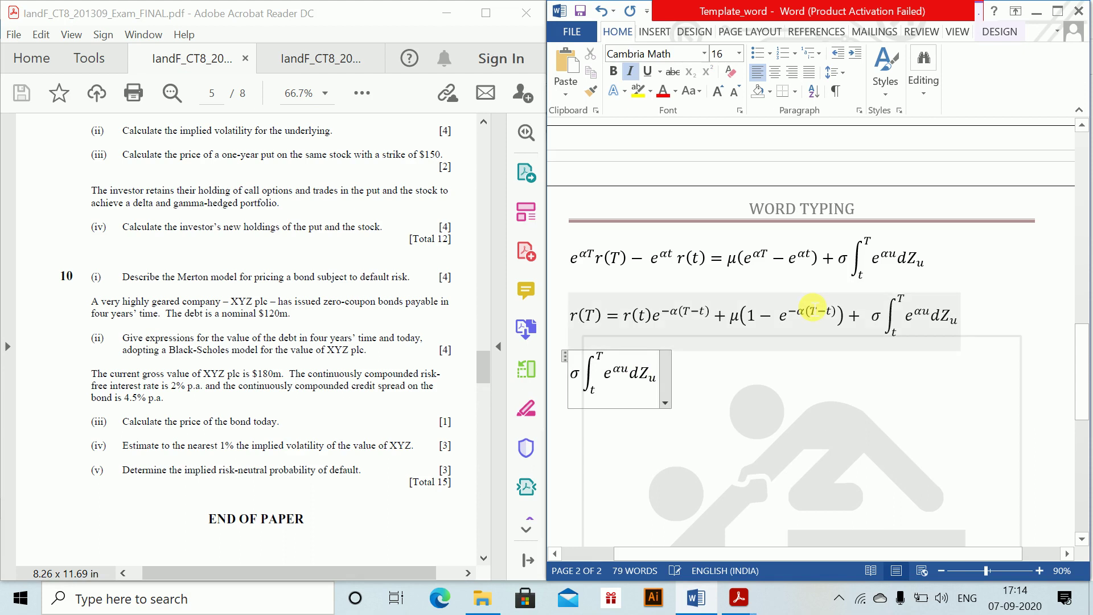
{"action": "key", "text": "ctrl+z"}
{"action": "key", "text": "ctrl+Return"}
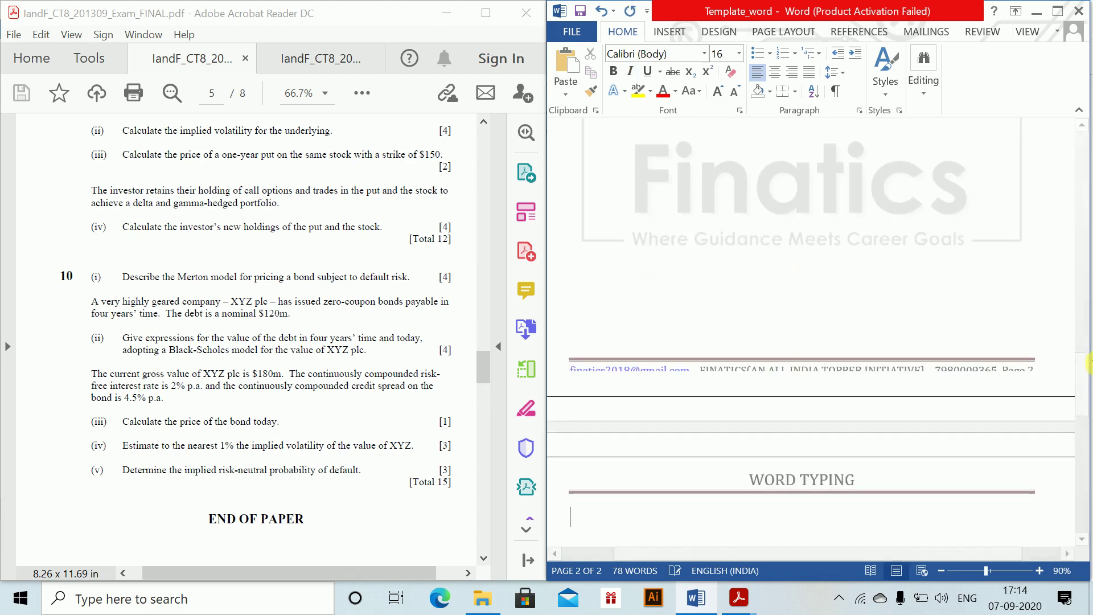
{"action": "mouse_move", "coordinate": [1085, 433]}
{"action": "left_mouse_down"}
{"action": "mouse_move", "coordinate": [1084, 413]}
{"action": "mouse_move", "coordinate": [1084, 438]}
{"action": "left_mouse_up"}
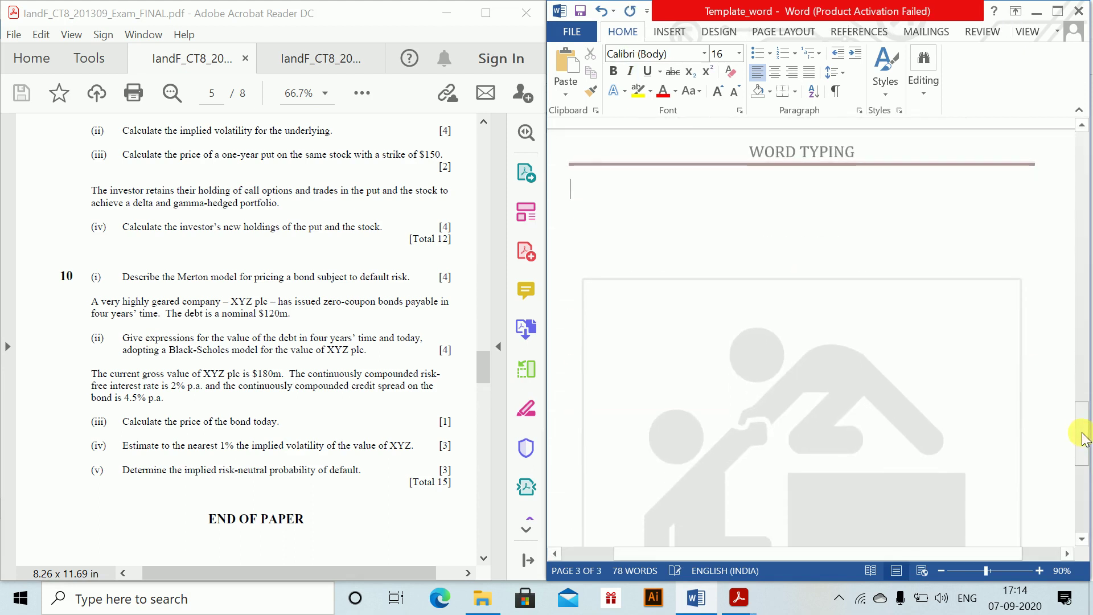
{"action": "type", "text": "Question 1"}
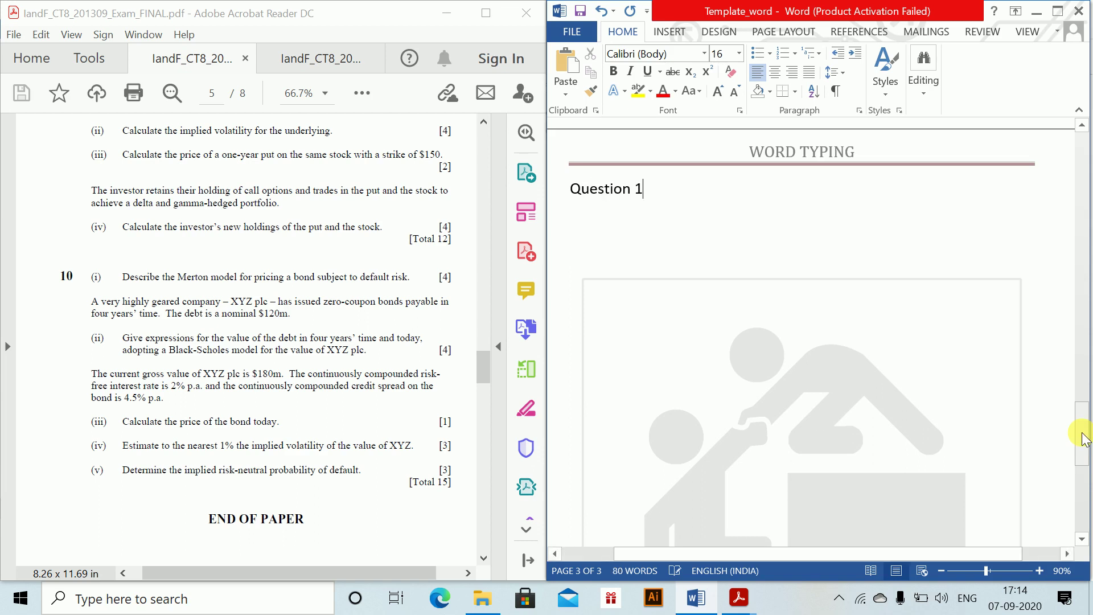
{"action": "key", "text": "BackSpace"}
{"action": "type", "text": "2."}
{"action": "key", "text": "Return"}
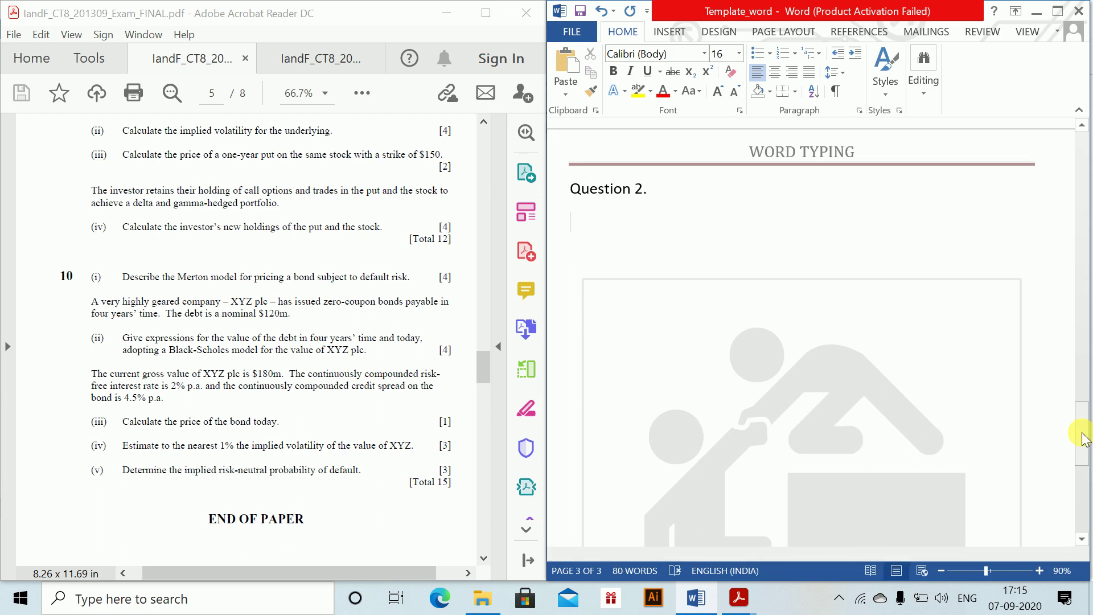
- Write "Let D(t) be the value of the debt at time t and let F(t) be the value of the firm as a whole at time t."
{"action": "type", "text": "Let D(t"}
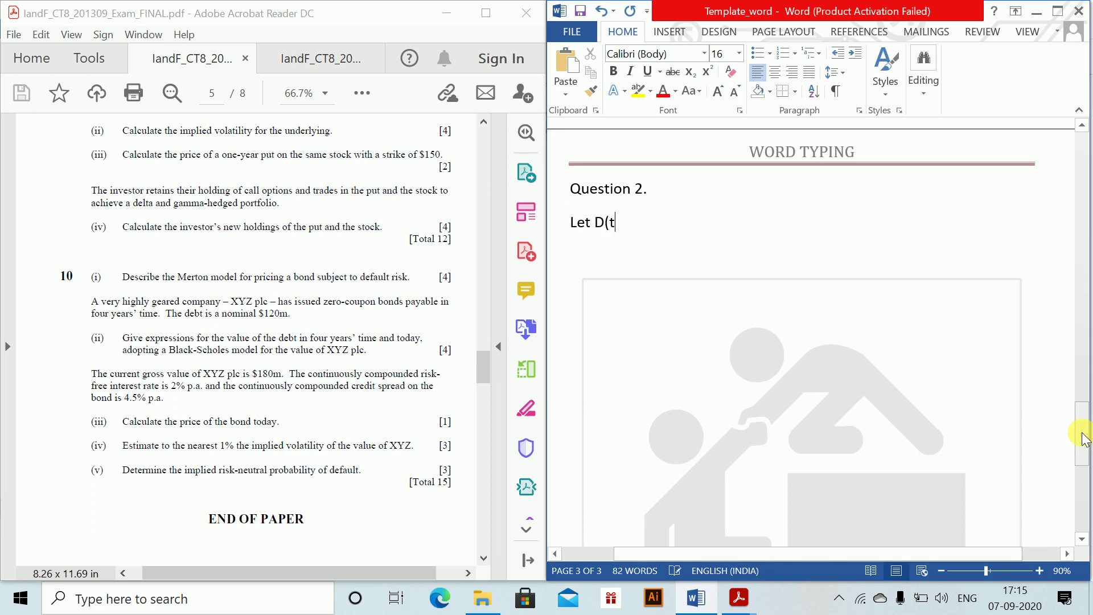
{"action": "type", "text": ") be the value of the deb"}
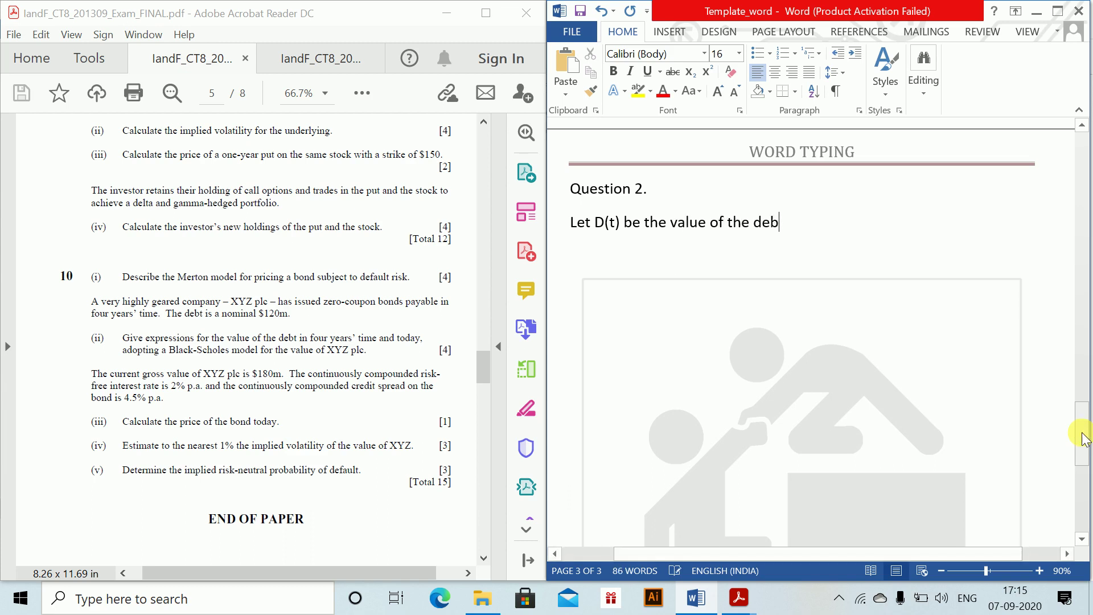
{"action": "type", "text": "t at time t and let F"}
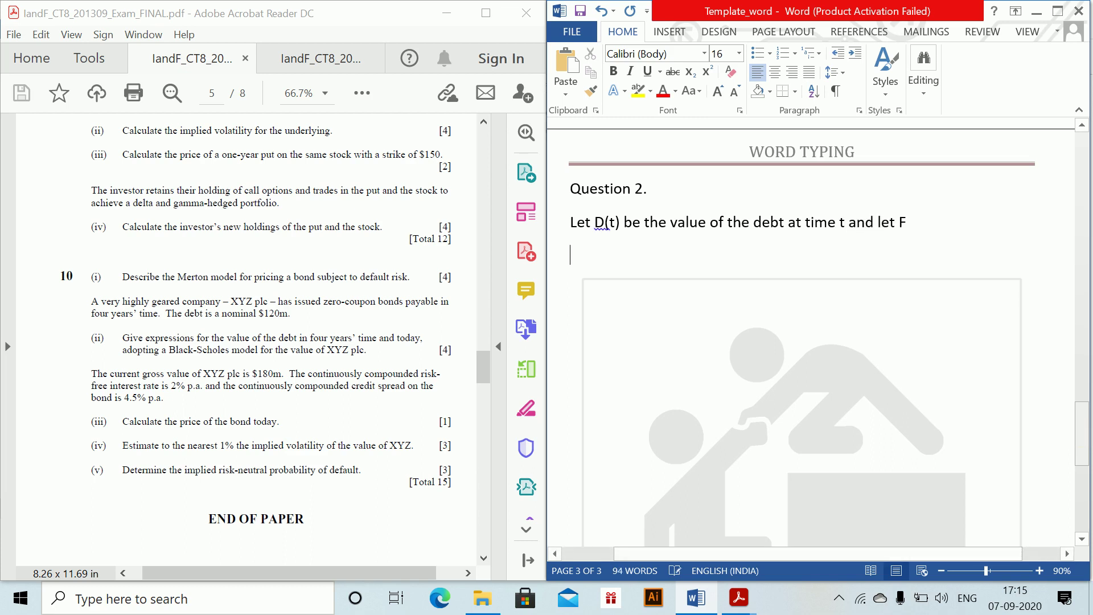
{"action": "type", "text": "(t) "}
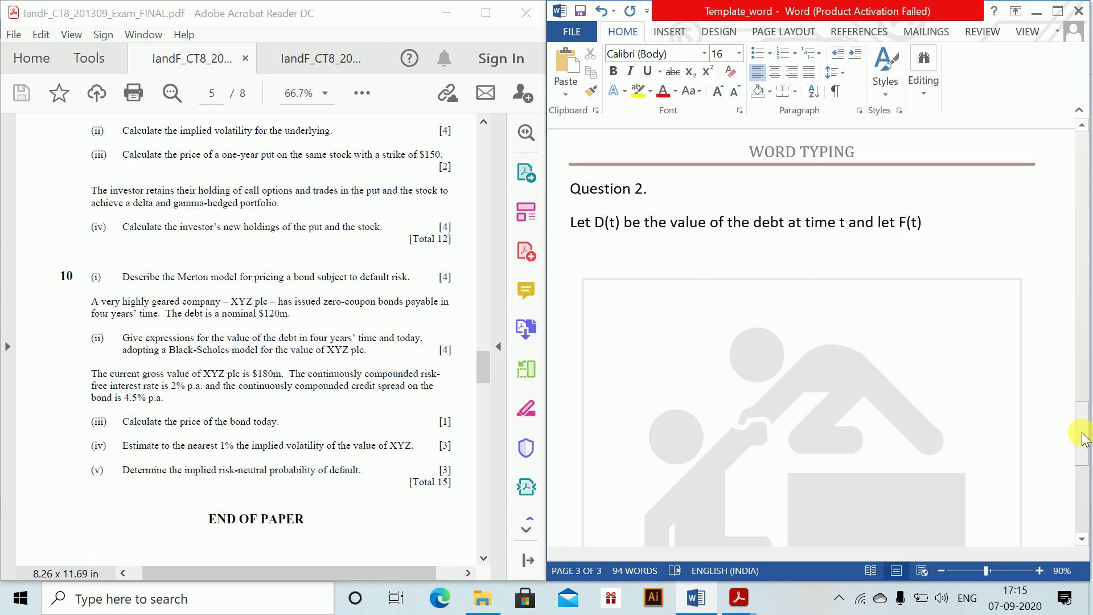
{"action": "type", "text": "be the val"}
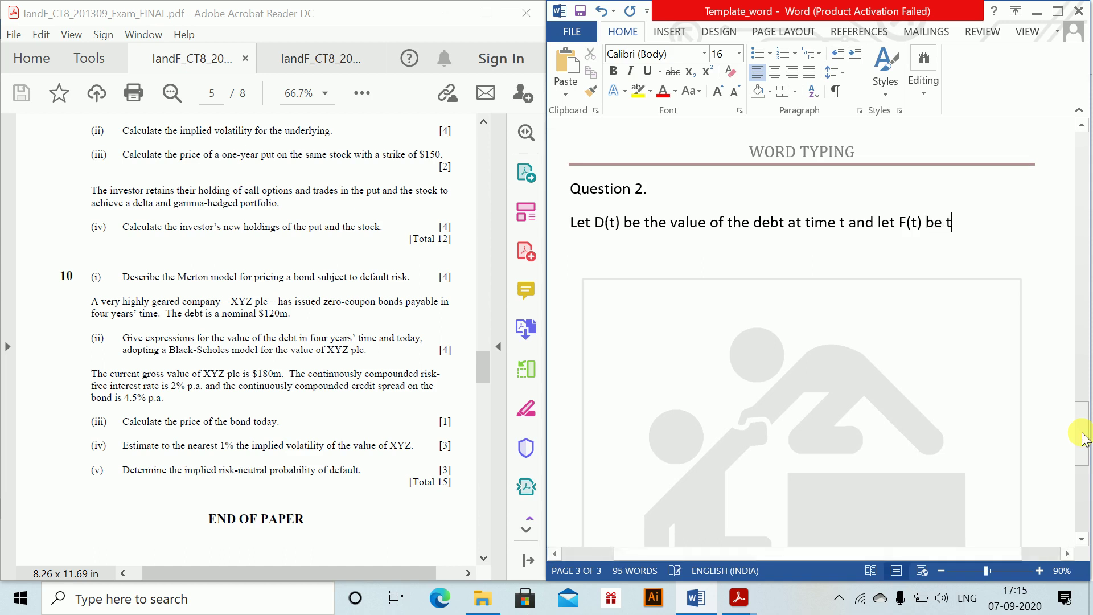
{"action": "type", "text": "ue"}
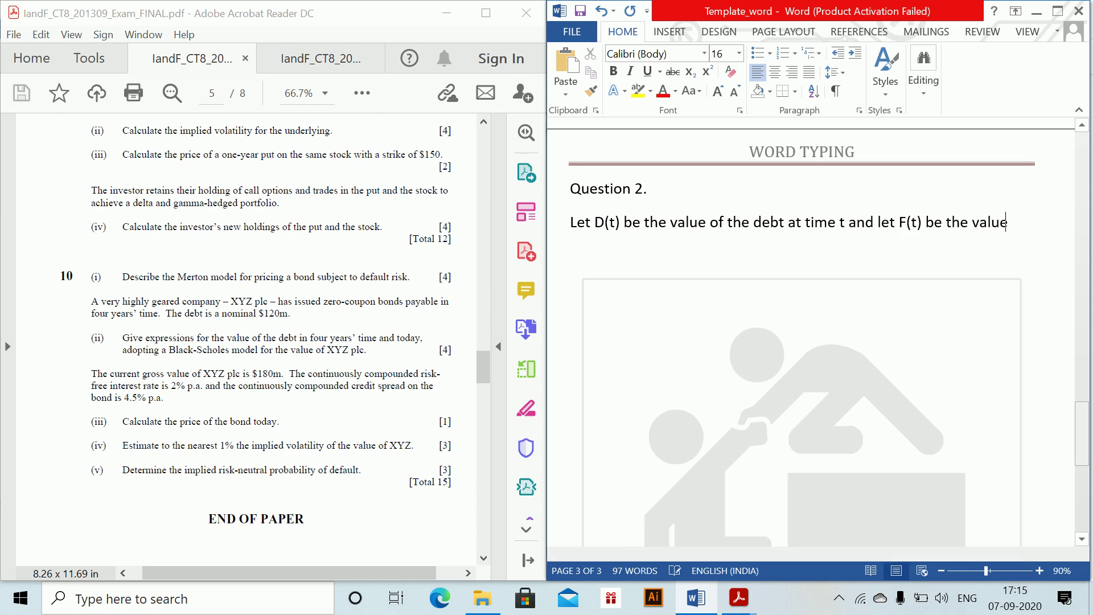
{"action": "type", "text": " of the firm "}
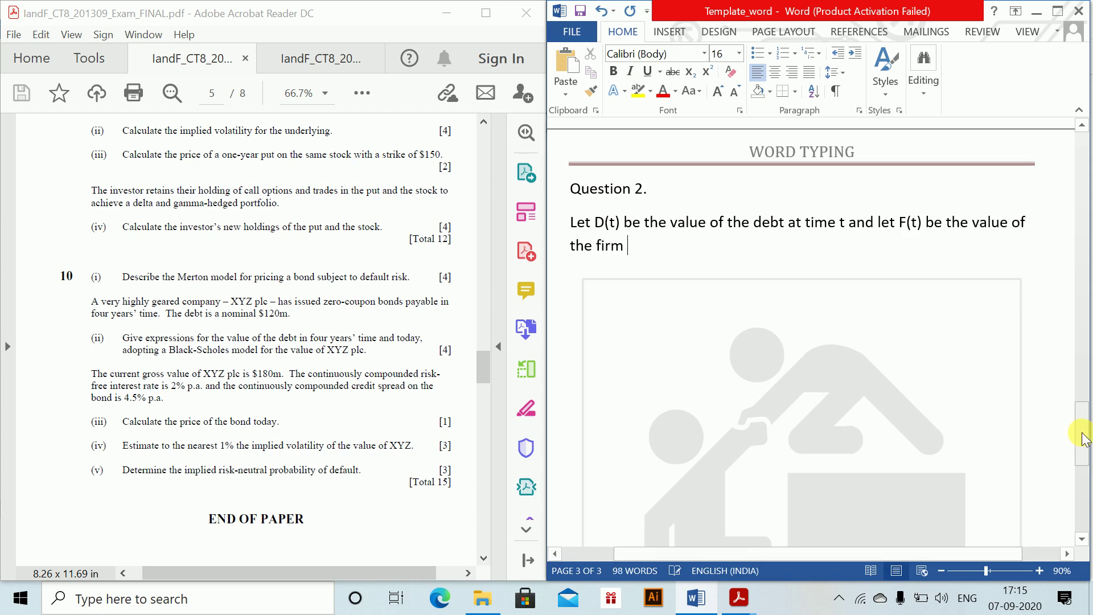
{"action": "type", "text": "as"}
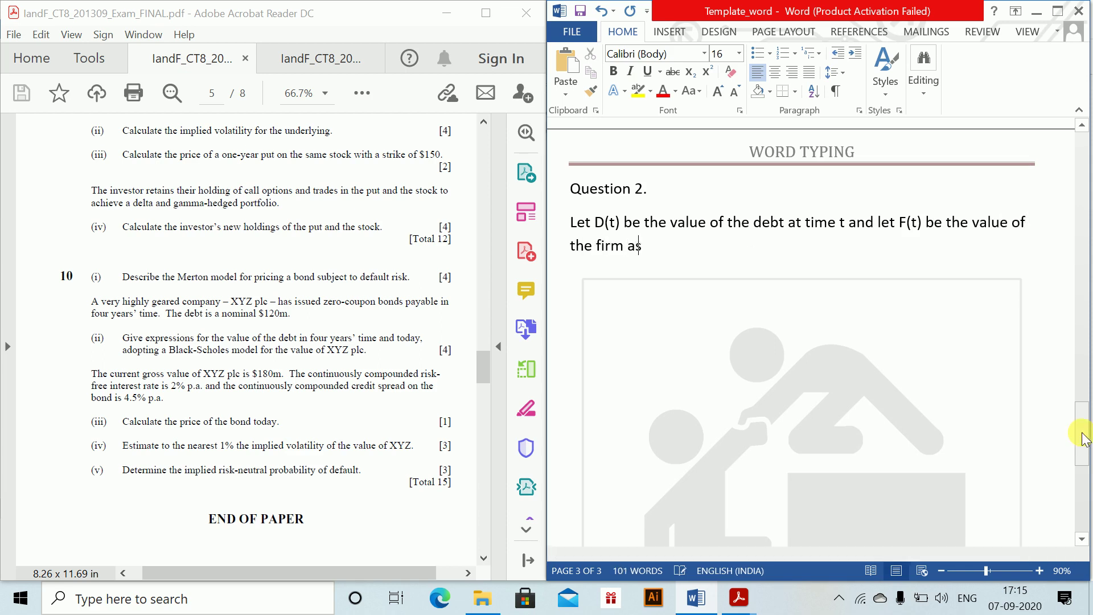
{"action": "type", "text": " a whole at time t."}
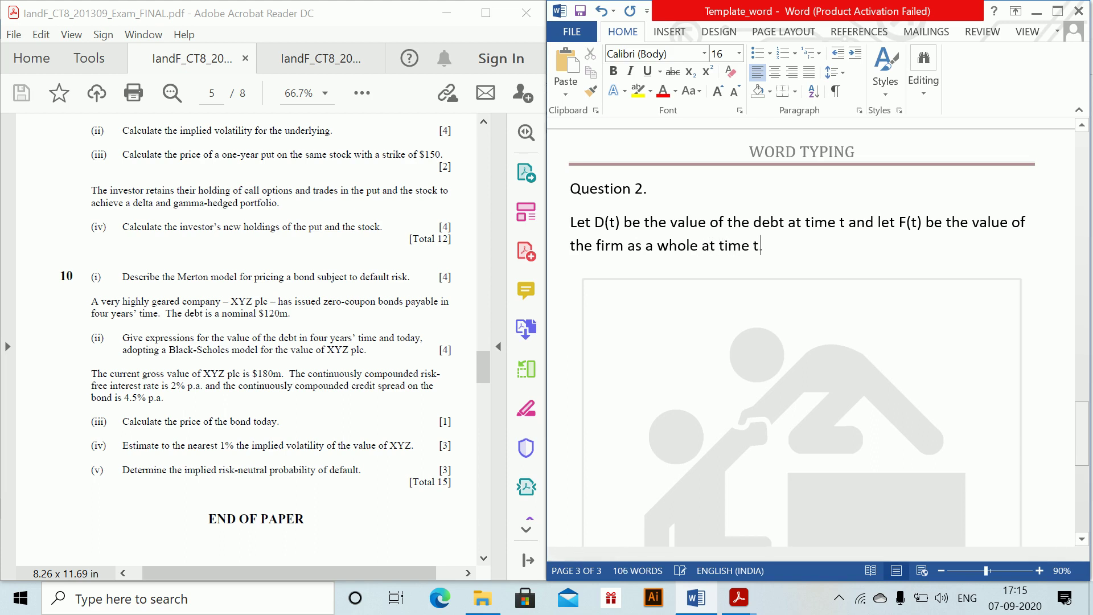
- Add a new paragraph reading "At time 4, the bondholders receive the lower of 120m and F(4). i.e"
{"action": "key", "text": "Return"}
{"action": "type", "text": "At time 4, the bond"}
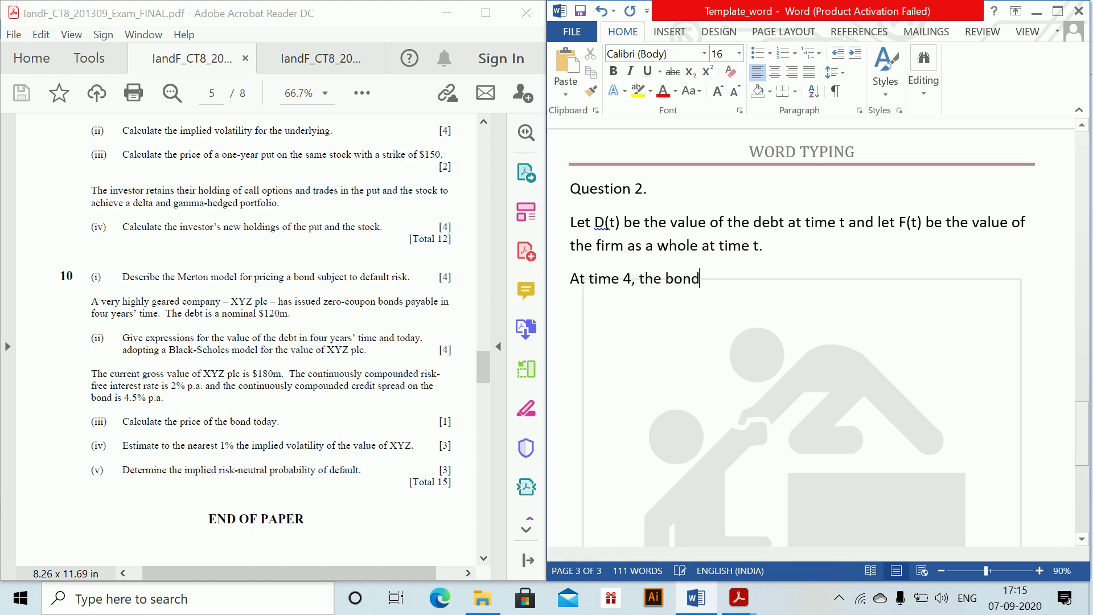
{"action": "key", "text": "BackSpace"}
{"action": "type", "text": "holders "}
{"action": "type", "text": "recieved"}
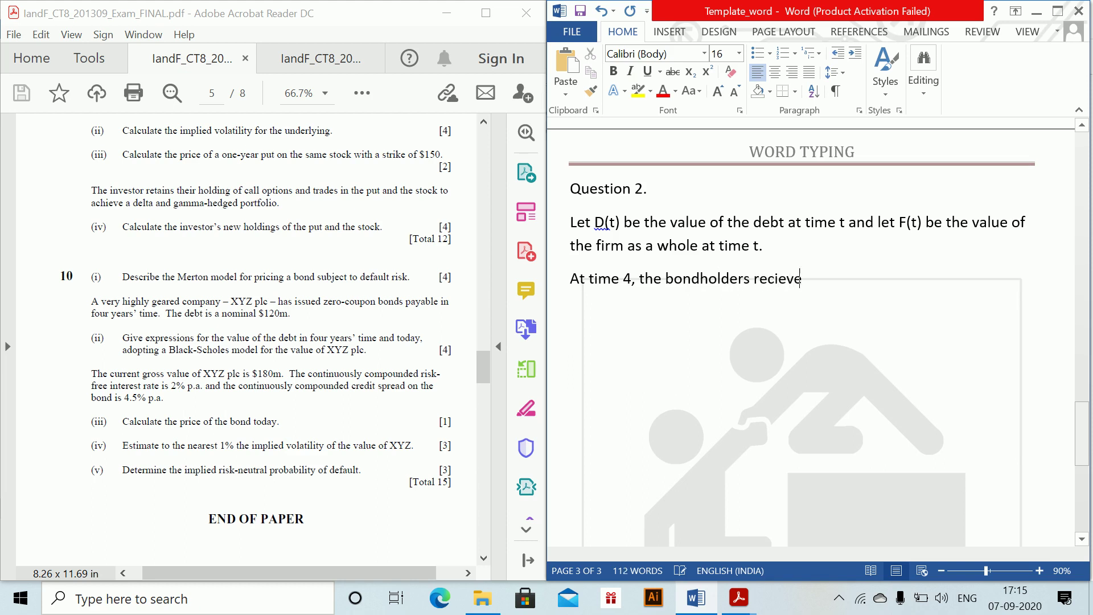
{"action": "key", "text": "BackSpace"}
{"action": "type", "text": "the lower of 120m "}
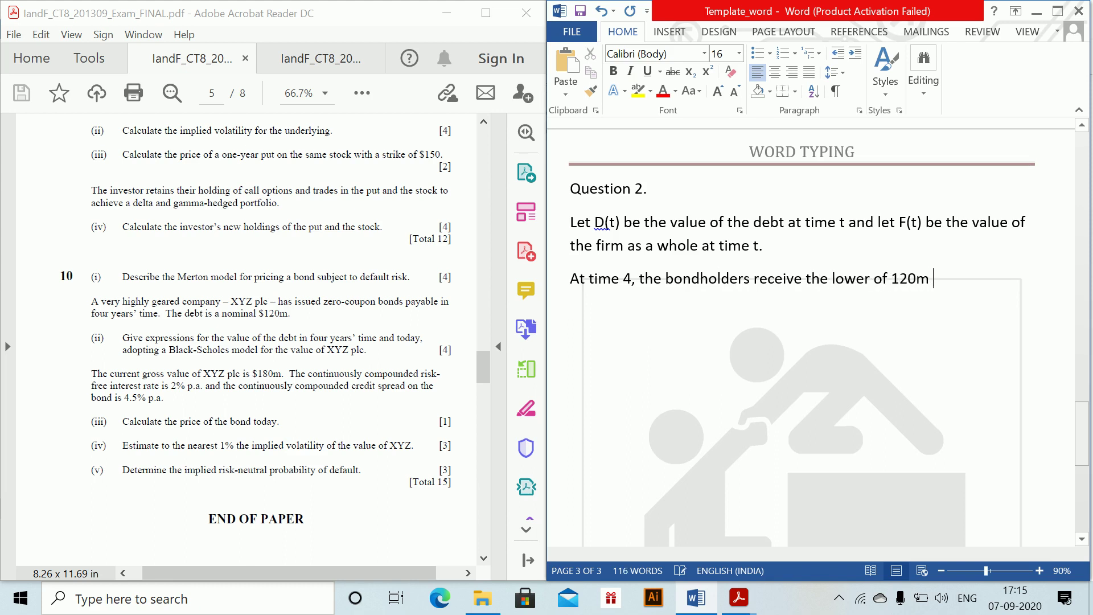
{"action": "type", "text": "and F(4). i.e"}
- Enter the plain-text formula D(4) = min(120,F(4)) on its own line below the bondholders sentence
{"action": "key", "text": "Return"}
{"action": "type", "text": "D("}
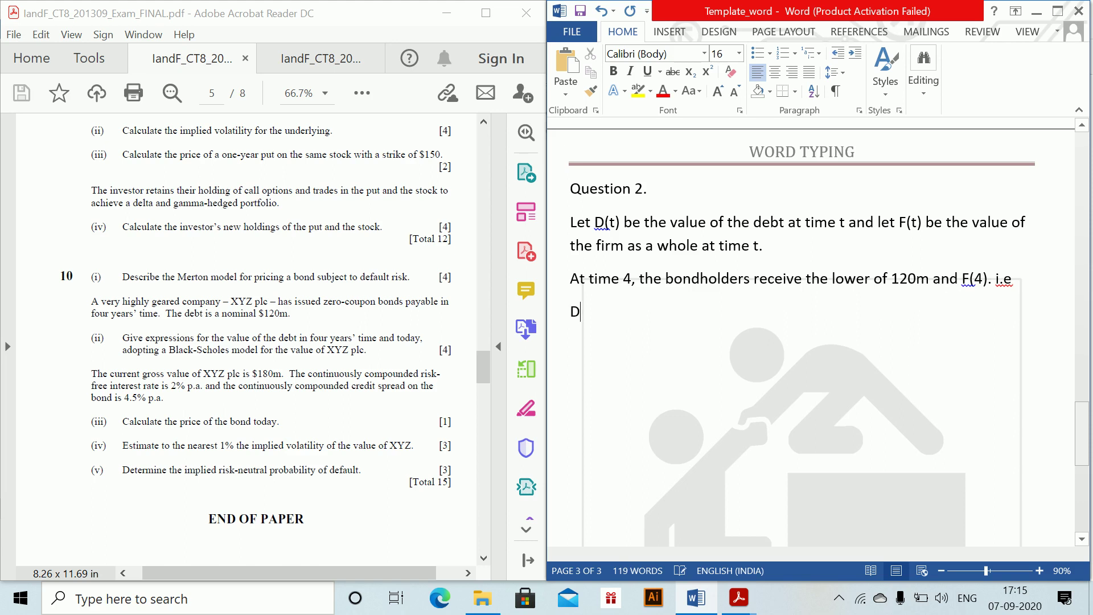
{"action": "type", "text": "4) = min(120,F("}
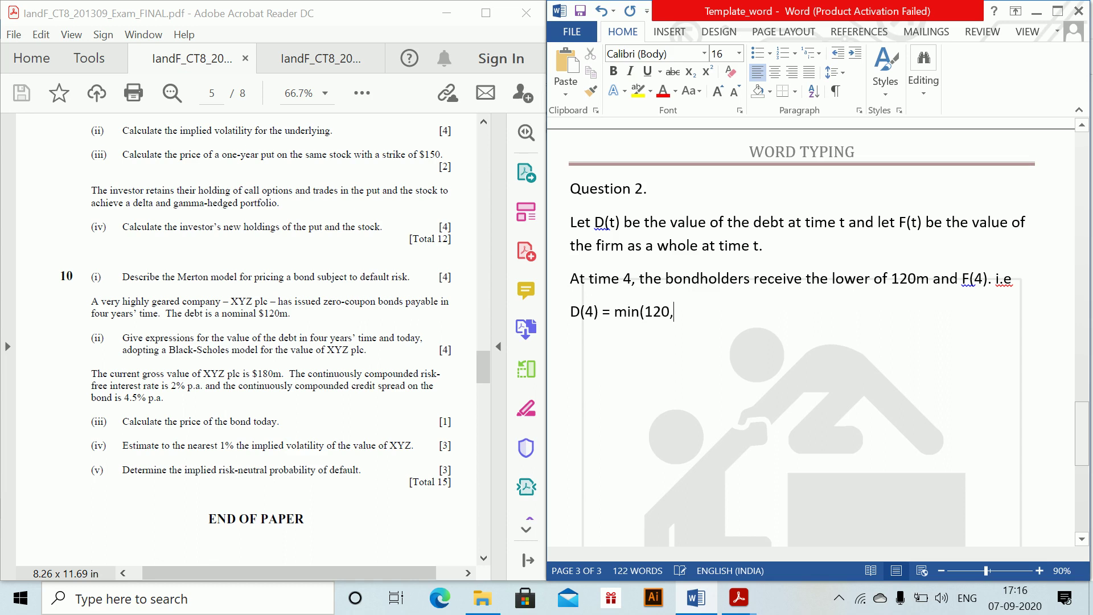
{"action": "type", "text": "4))"}
- Add the line "This can be rewritten as:" followed by the formula D(4) = F(4)-max[F(4)-120,0] on the line below
{"action": "key", "text": "Return"}
{"action": "type", "text": "This can be rewritte"}
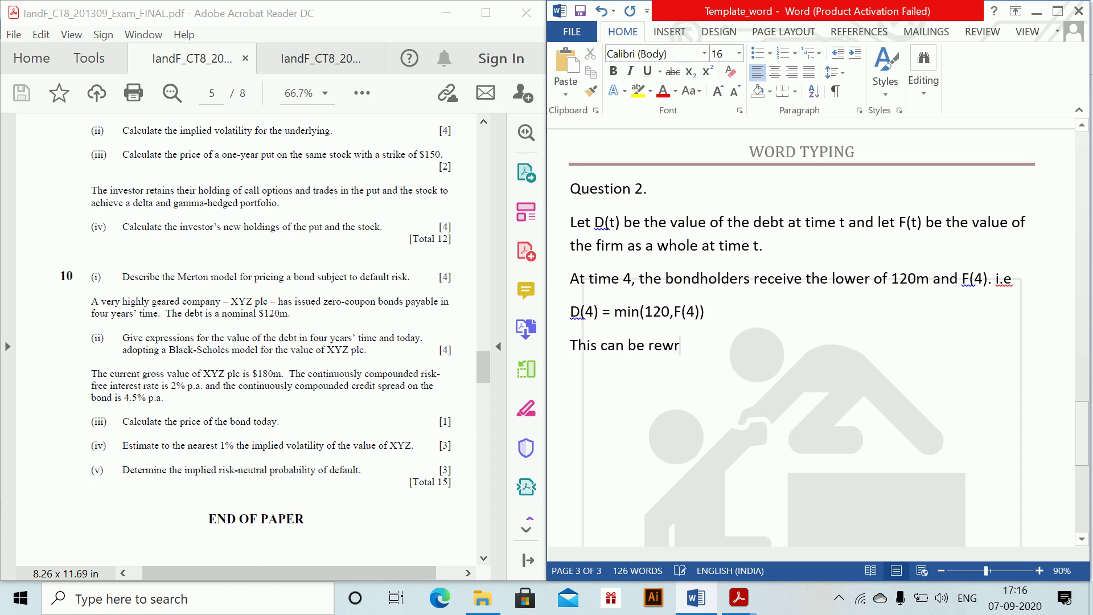
{"action": "type", "text": "n as:"}
{"action": "key", "text": "Return"}
{"action": "type", "text": "D(4) = F(4)-max"}
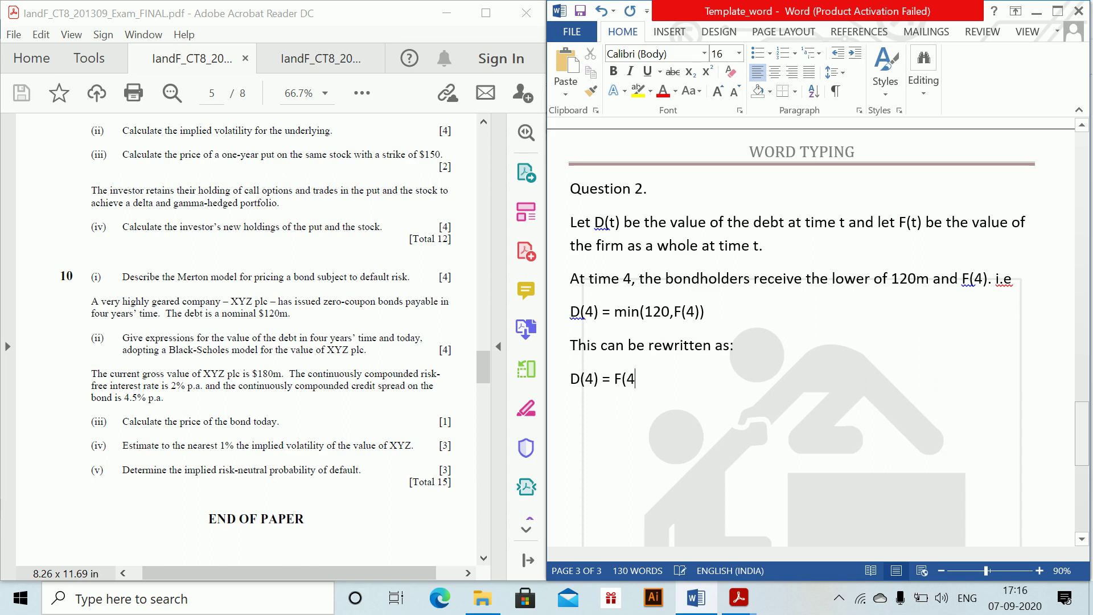
{"action": "type", "text": "("}
{"action": "key", "text": "BackSpace"}
{"action": "type", "text": "[F(4)-120,0"}
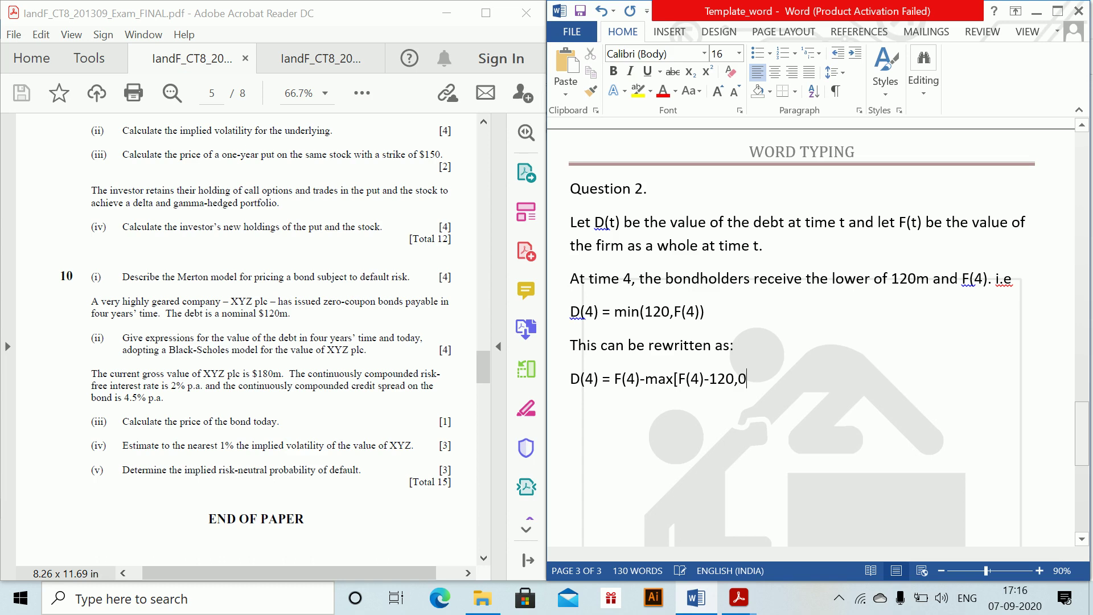
{"action": "type", "text": "]"}
- Start a paragraph below the rewritten formula with "where the final term can be treated as the payoff", in lower case
{"action": "key", "text": "Return"}
{"action": "key", "text": "Return"}
{"action": "type", "text": "where the final ter "}
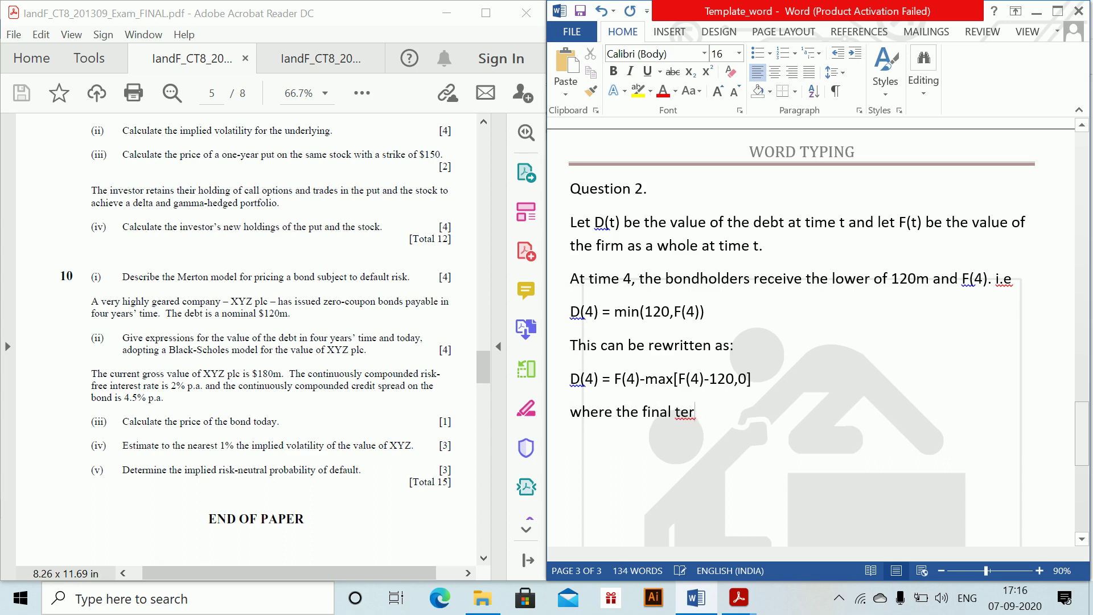
{"action": "type", "text": "m can be treated as "}
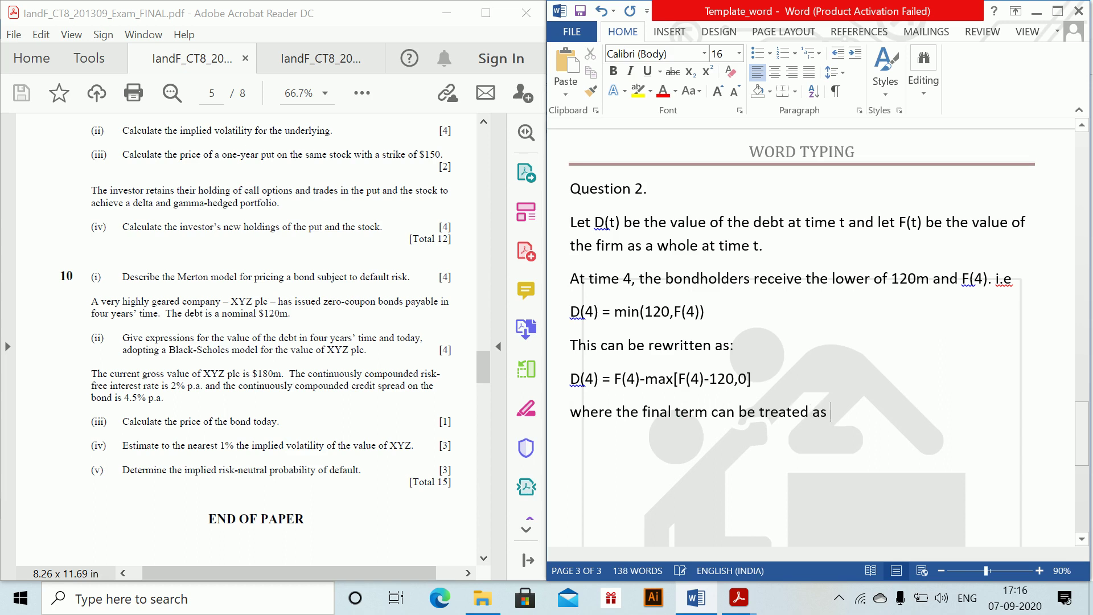
{"action": "type", "text": "the payoff "}
{"action": "type", "text": "of"}
{"action": "key", "text": "BackSpace"}
{"action": "key", "text": "BackSpace"}
{"action": "key", "text": "BackSpace"}
- Continue the payoff sentence with "on a European call option on the firm's assets"
{"action": "type", "text": "on a European "}
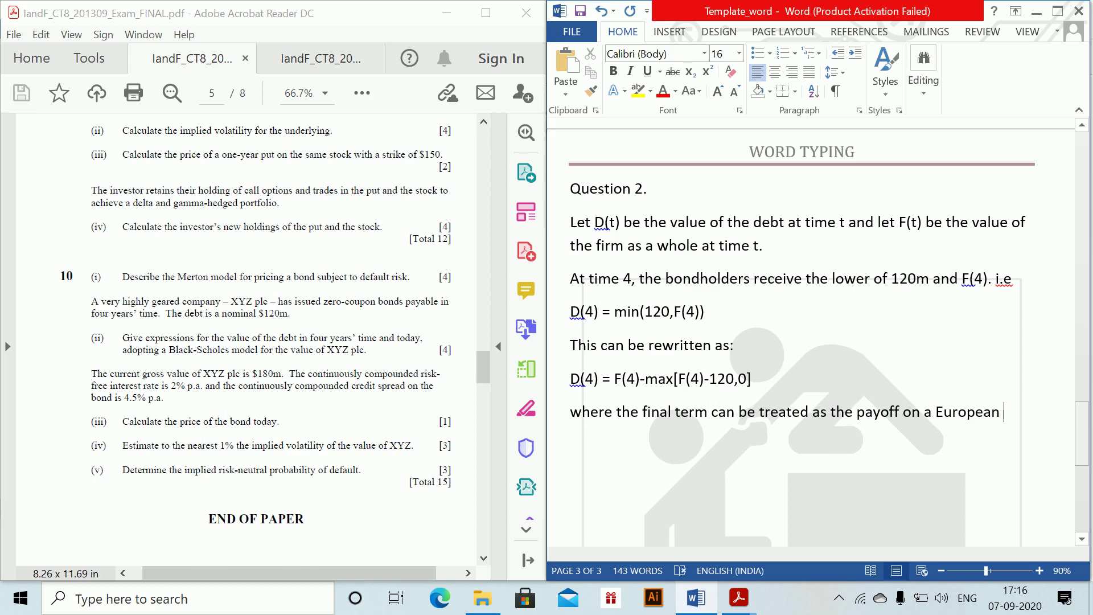
{"action": "type", "text": "call option on the fim"}
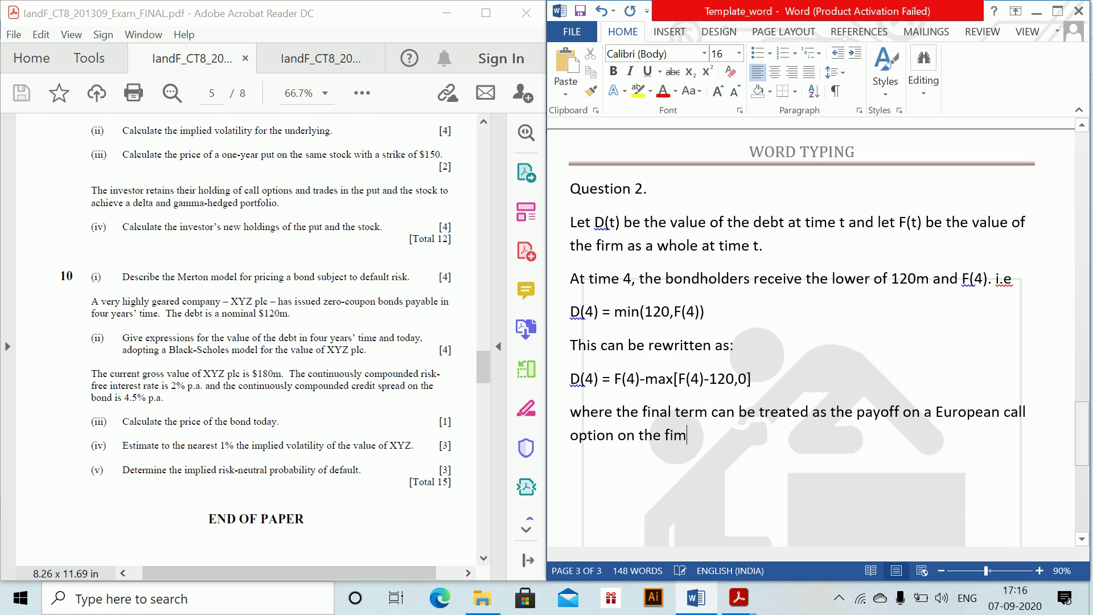
{"action": "key", "text": "BackSpace"}
{"action": "type", "text": "rm'"}
{"action": "type", "text": "s assets"}
- Extend the call option sentence with ", with maturity at time 4 and strike price"
{"action": "type", "text": ", with"}
{"action": "type", "text": " maut"}
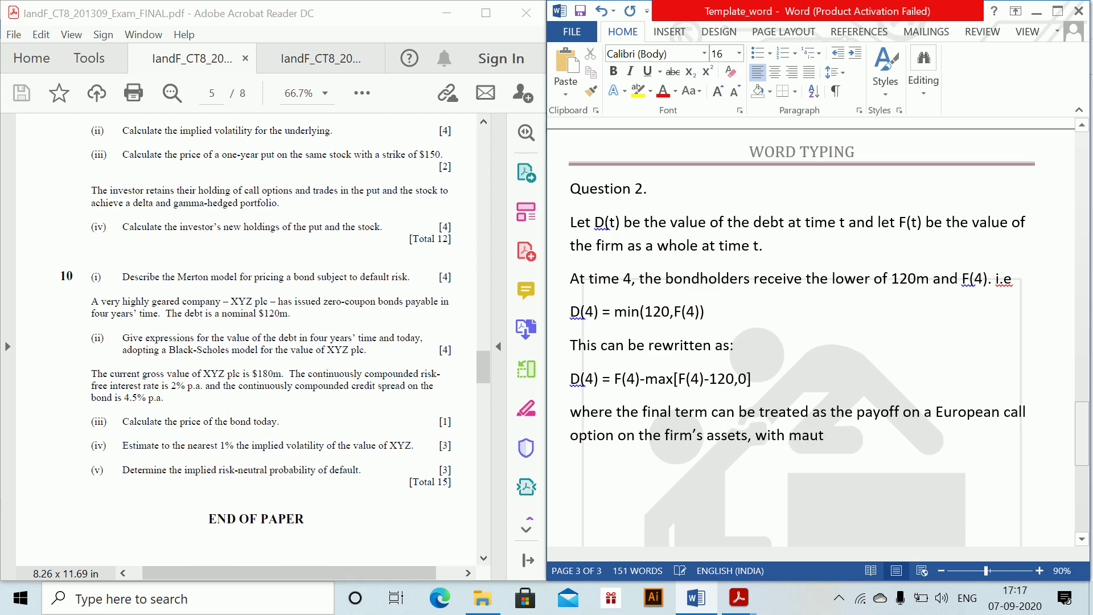
{"action": "key", "text": "BackSpace"}
{"action": "key", "text": "BackSpace"}
{"action": "type", "text": "turity "}
{"action": "type", "text": "t"}
{"action": "key", "text": "BackSpace"}
{"action": "type", "text": "at time 4"}
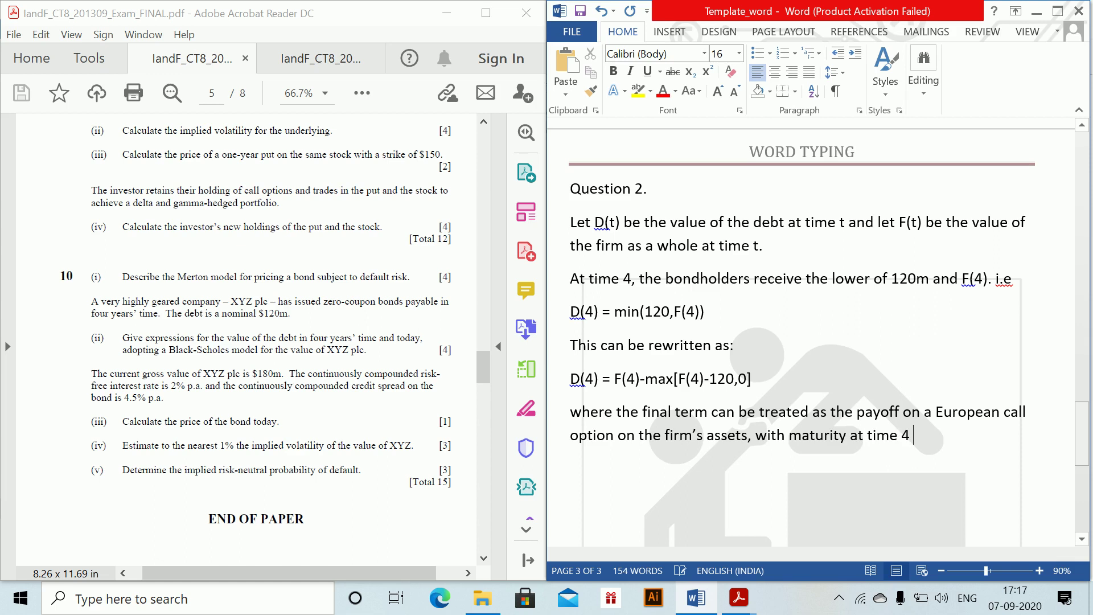
{"action": "type", "text": " and strike price "}
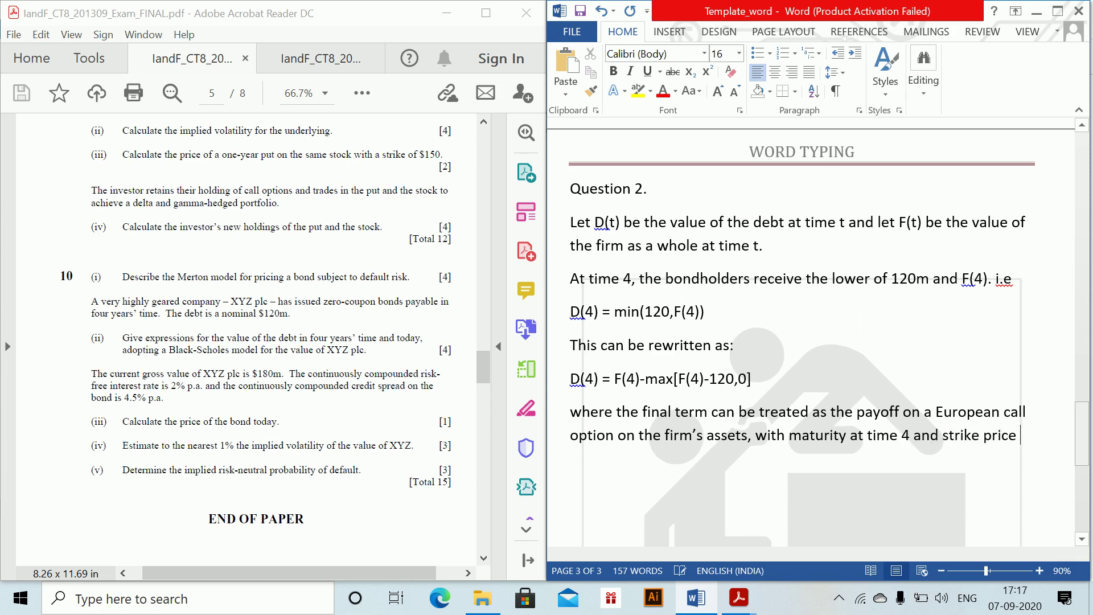
- End the strike price sentence with "equal to 120m." and add the line "Using the Black scholes formula for the value of such an option:"
{"action": "type", "text": "equal to 120m"}
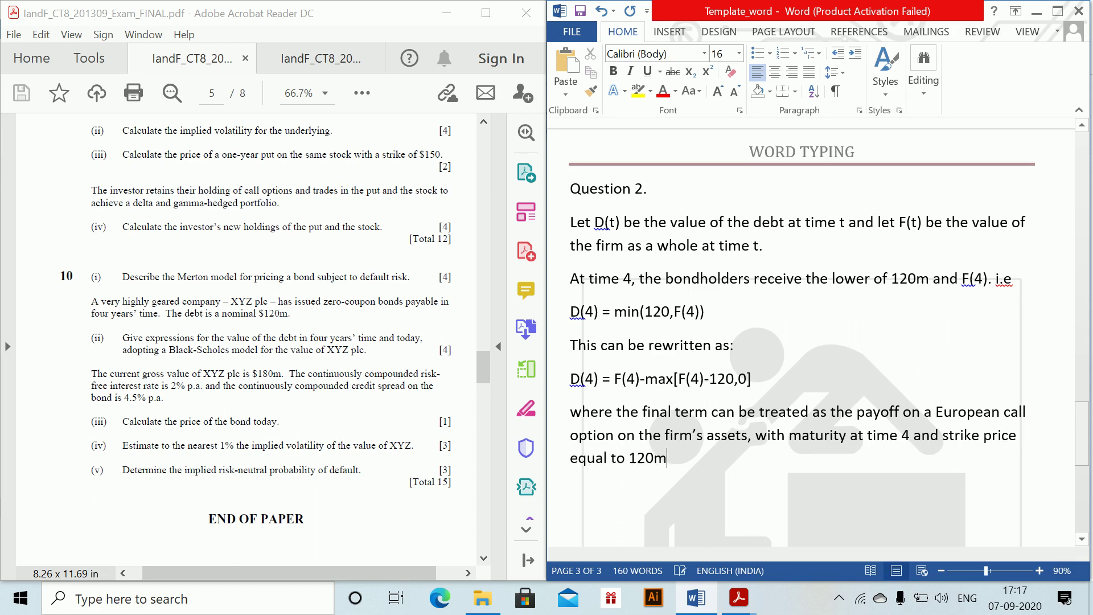
{"action": "type", "text": "."}
{"action": "key", "text": "Return"}
{"action": "type", "text": "Using the"}
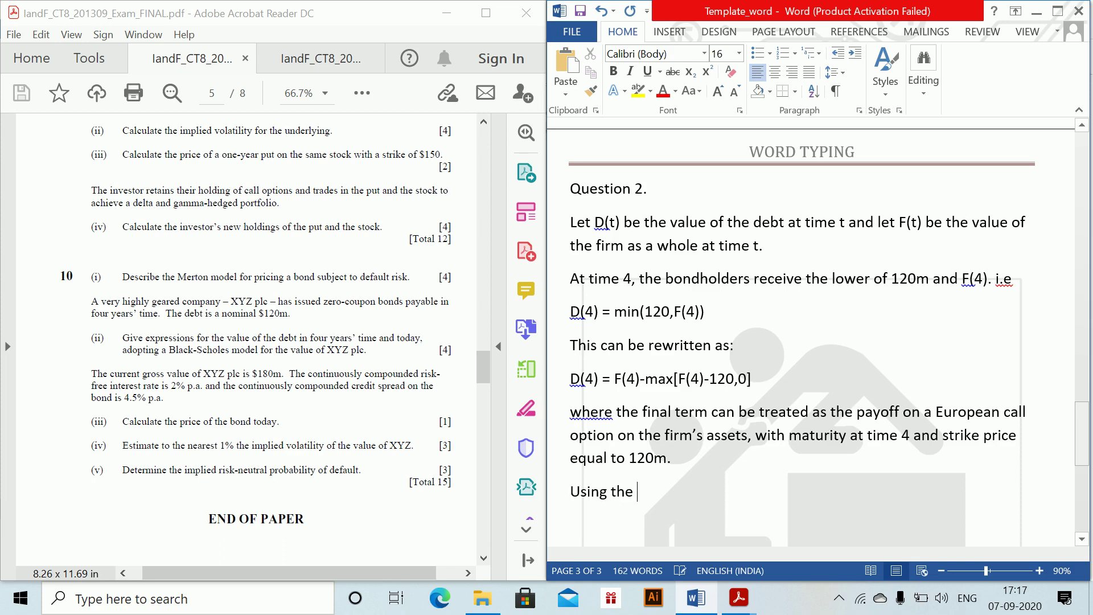
{"action": "type", "text": " Black scholes "}
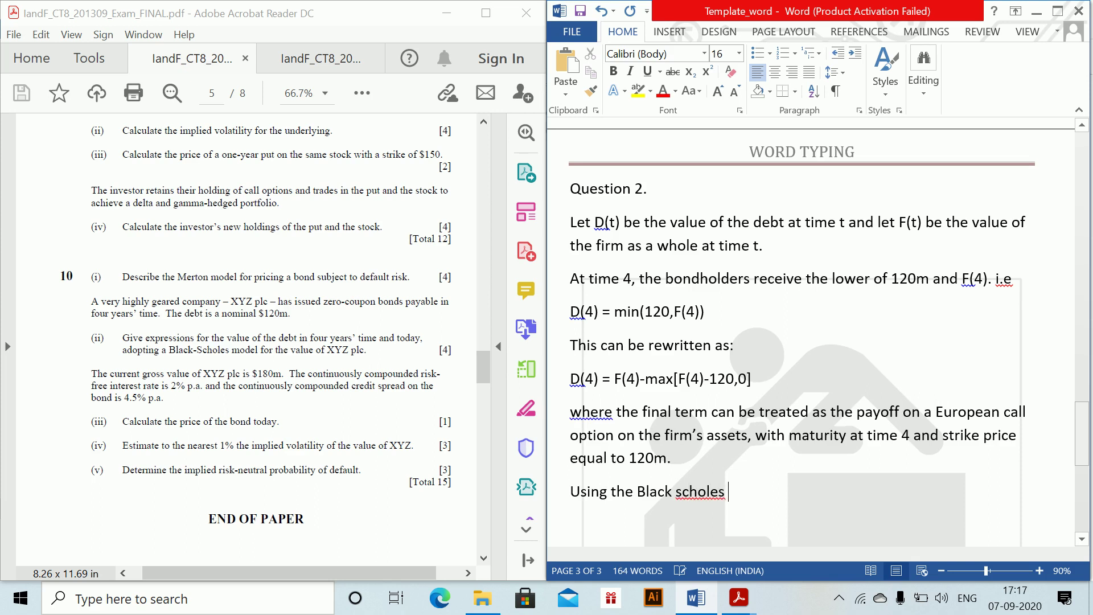
{"action": "type", "text": "formula for the vali"}
{"action": "type", "text": "u"}
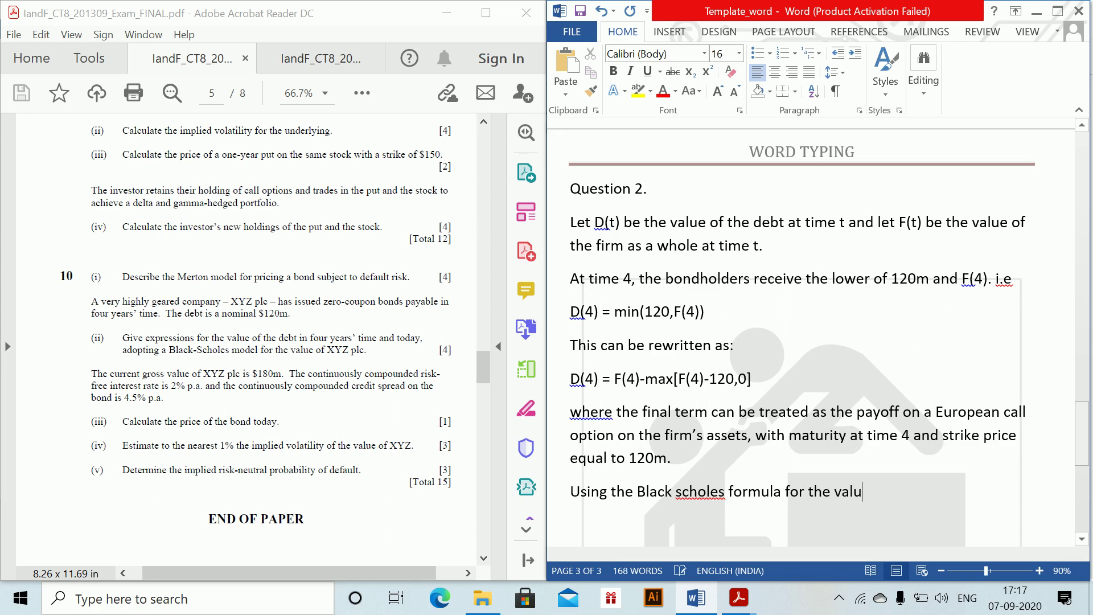
{"action": "type", "text": "e of such an option:"}
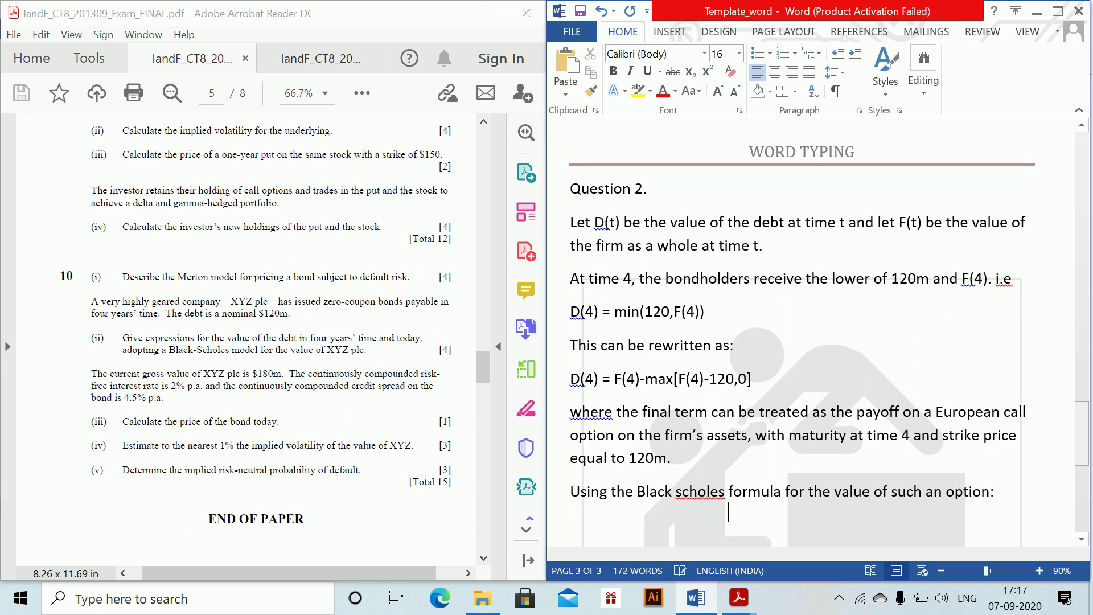
- Start the formula line below the Black scholes sentence with "D(0) = F(0) –" as plain text
{"action": "type", "text": "0) = F(0) - {F"}
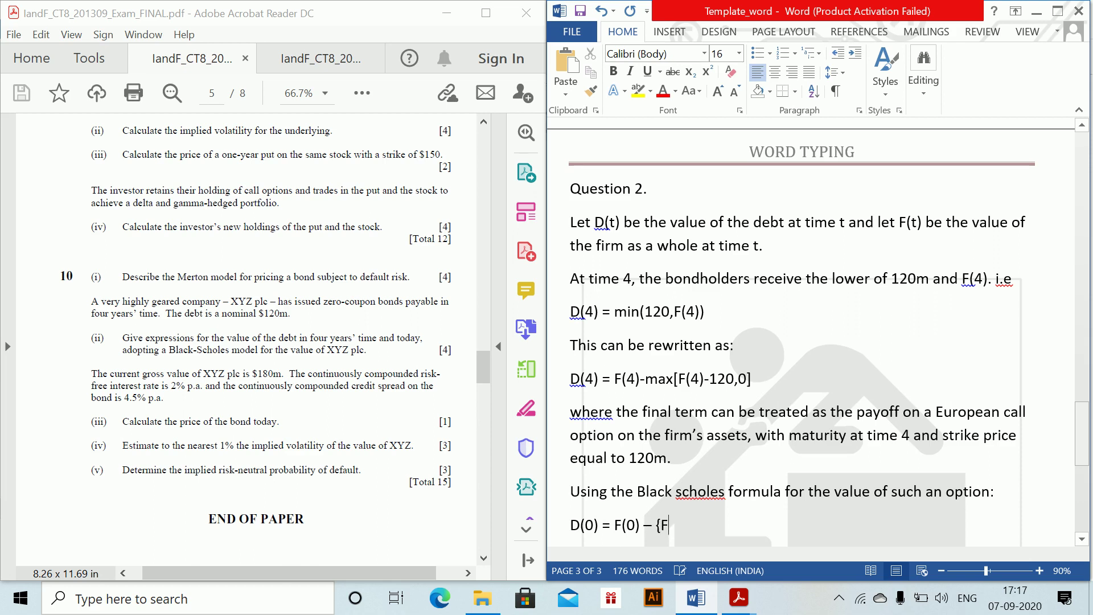
{"action": "type", "text": "(0"}
{"action": "key", "text": "BackSpace"}
{"action": "key", "text": "BackSpace"}
{"action": "key", "text": "BackSpace"}
{"action": "key", "text": "BackSpace"}
- Insert an inline equation after the minus sign reading F(0)Φ(d_1) − 120 e^(−4r)Φ(d_2), with proper subscripts and superscript
{"action": "key", "text": "alt+equal"}
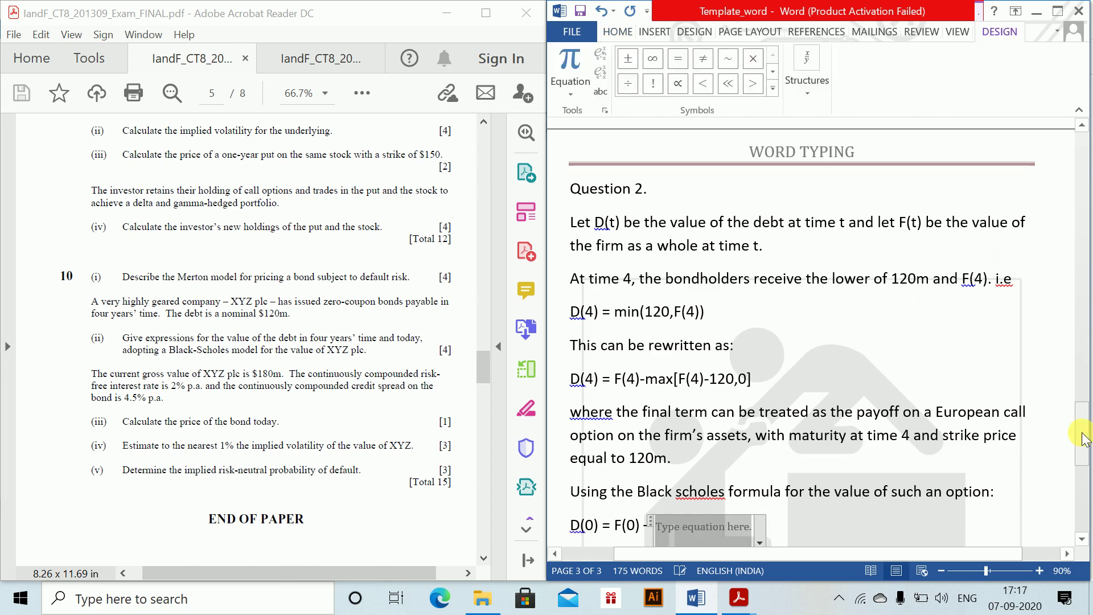
{"action": "type", "text": "F(0"}
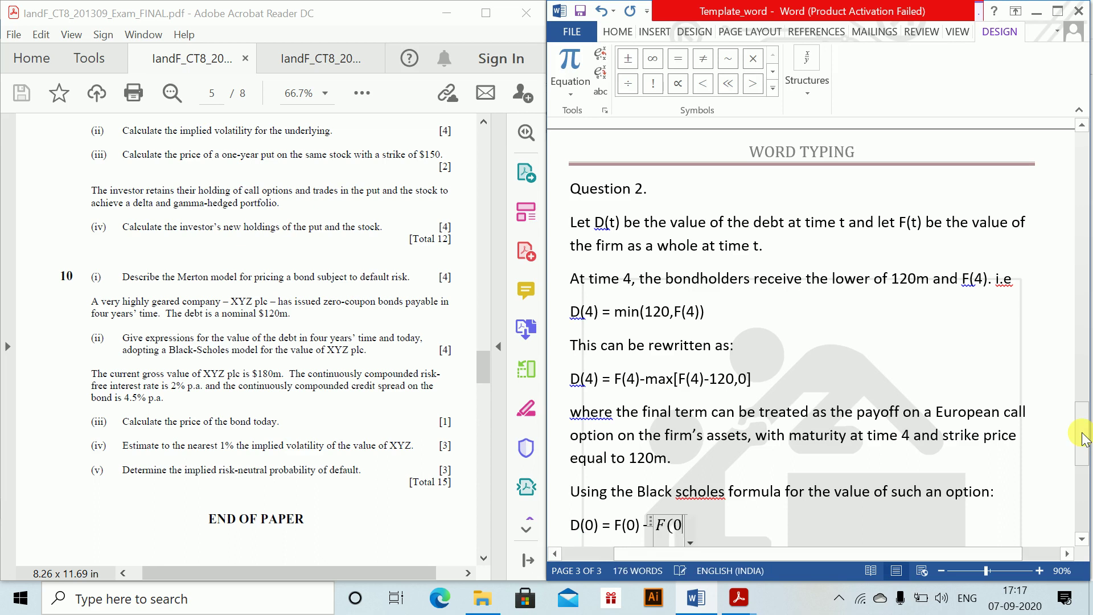
{"action": "type", "text": ")\\Phi (d"}
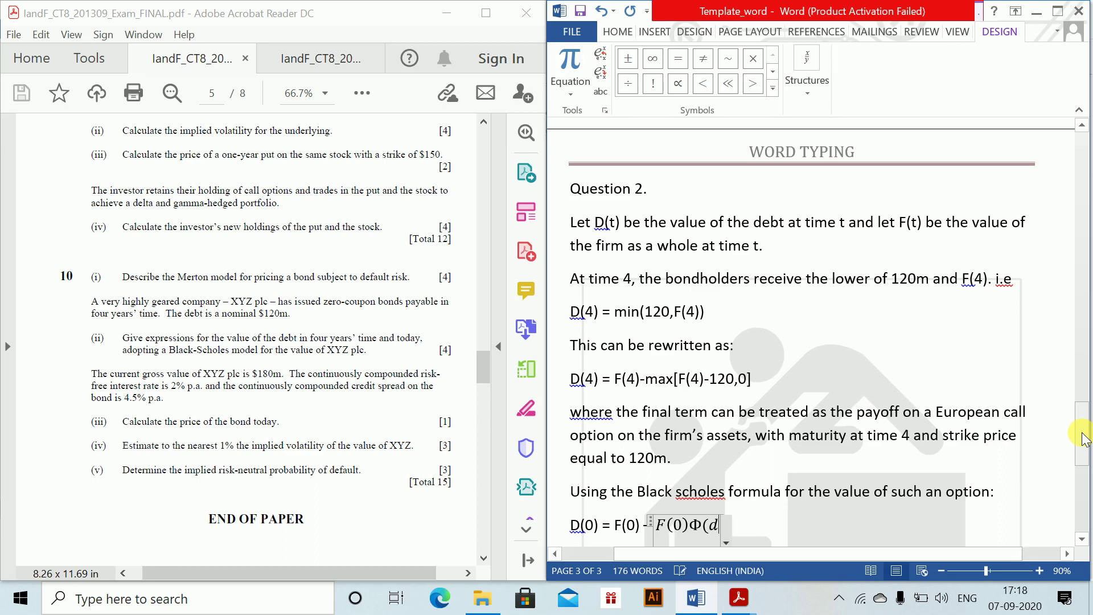
{"action": "type", "text": "_1)-12"}
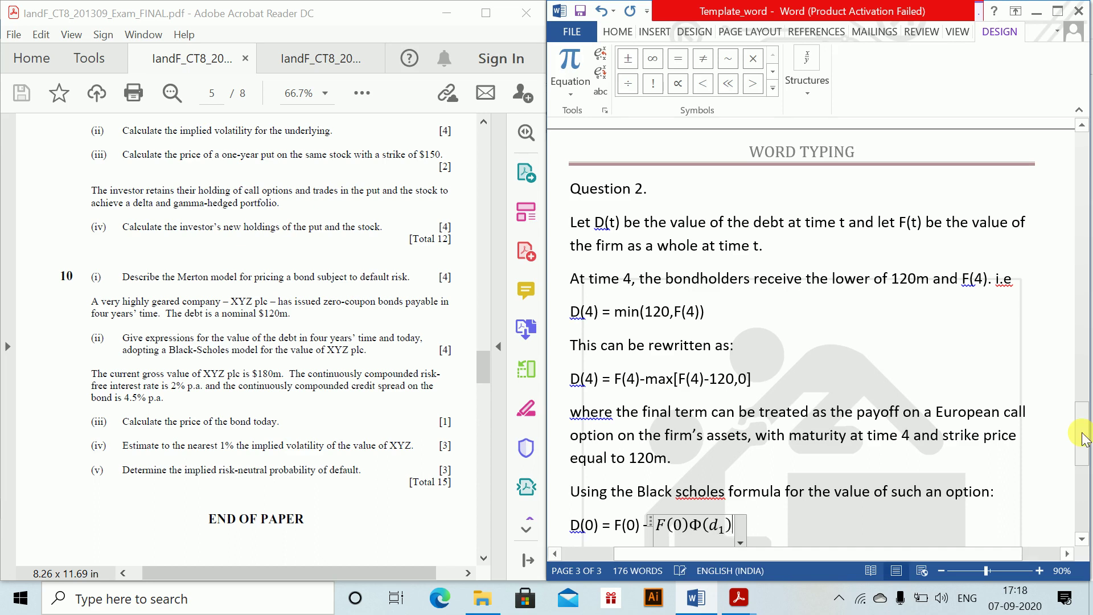
{"action": "type", "text": "0e"}
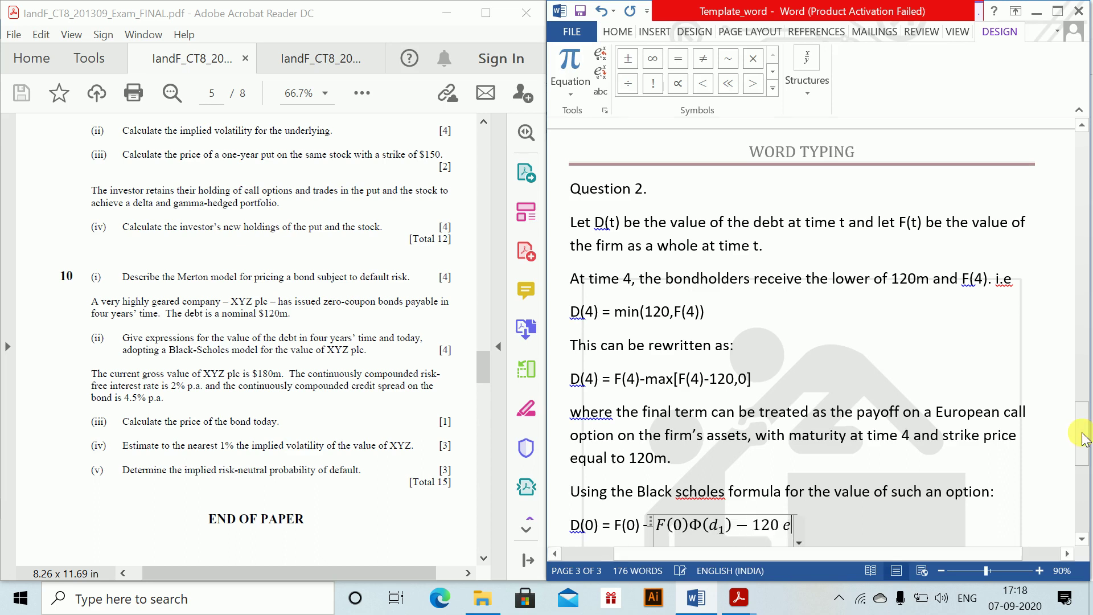
{"action": "type", "text": "^(-4r"}
{"action": "type", "text": ") "}
{"action": "type", "text": "\\Ph"}
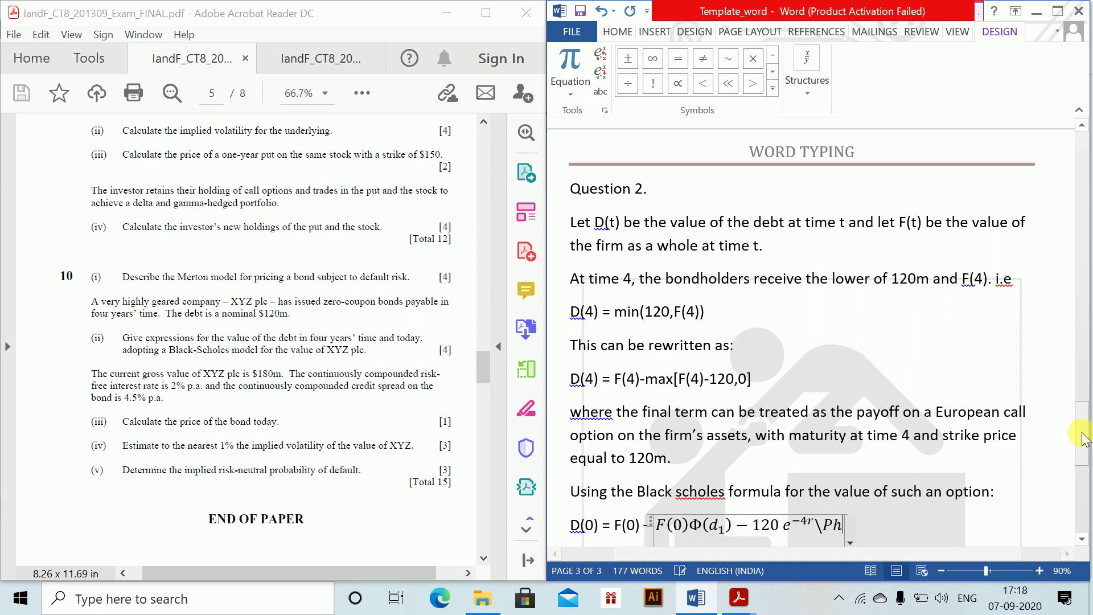
{"action": "type", "text": "i "}
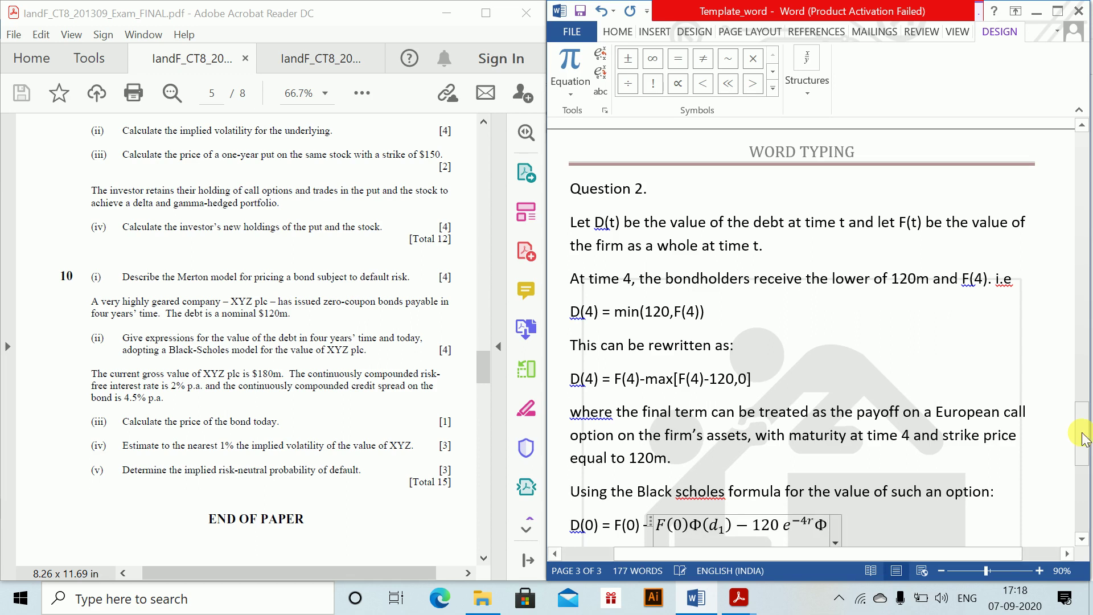
{"action": "type", "text": "(d"}
{"action": "type", "text": "_2)"}
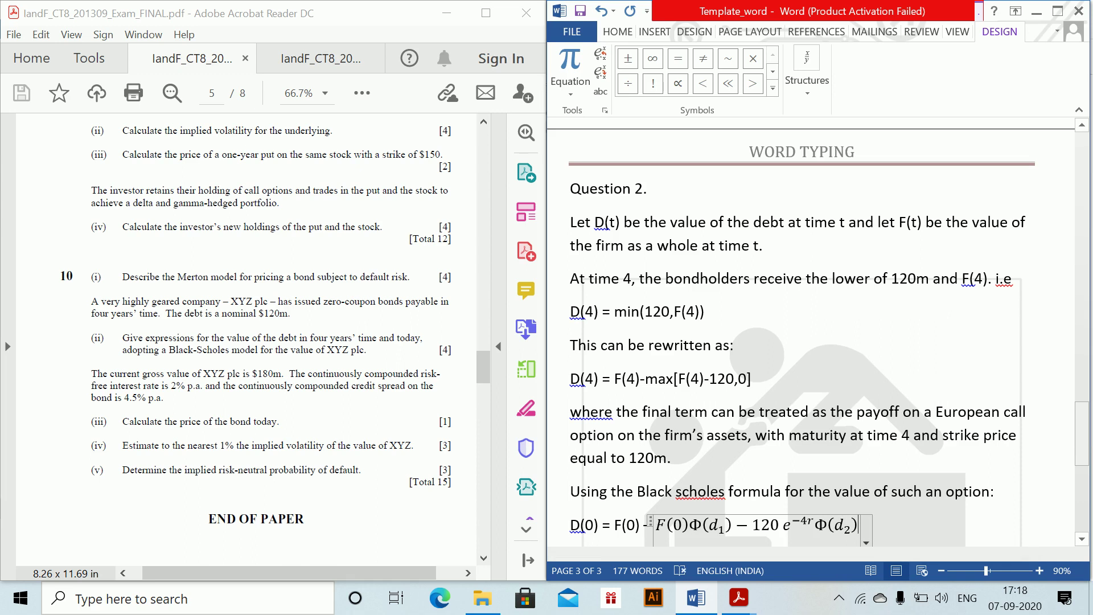
{"action": "key", "text": "Right"}
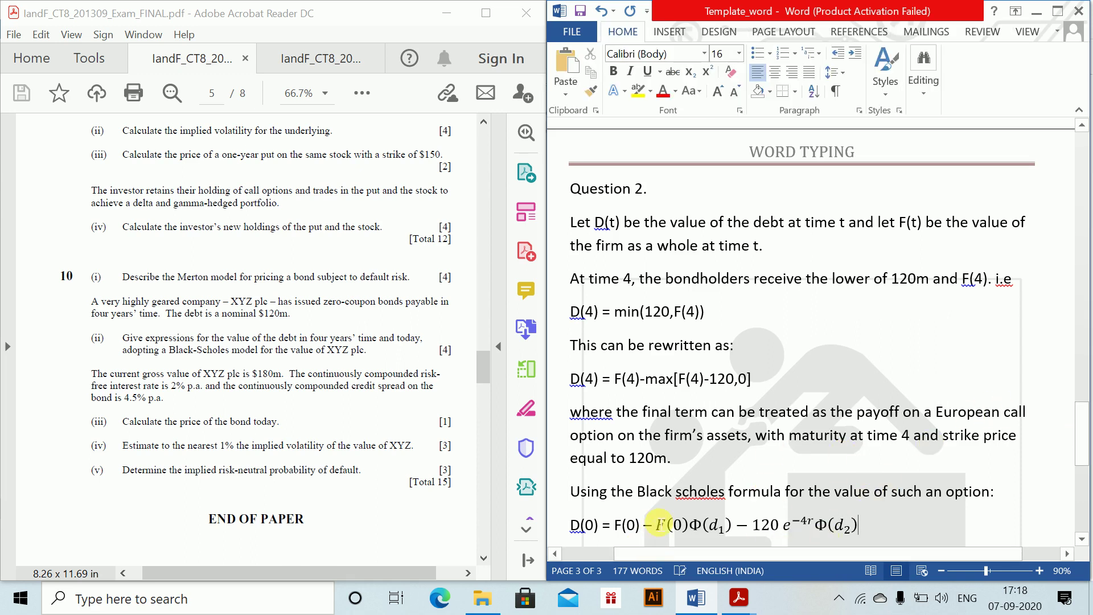
- Enclose the whole expression F(0)Φ(d_1) − 120 e^(−4r)Φ(d_2) in curly braces inside the equation
{"action": "left_click", "coordinate": [664, 523]}
{"action": "type", "text": "{"}
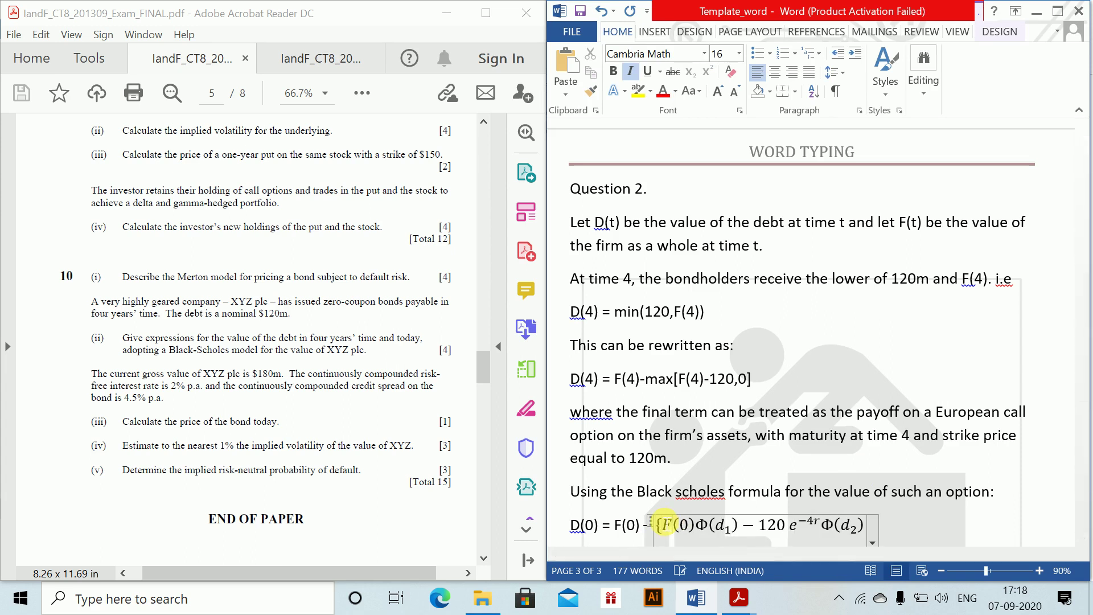
{"action": "key", "text": "Right"}
{"action": "key", "text": "Right"}
{"action": "key", "text": "Right"}
{"action": "key", "text": "Right"}
{"action": "key", "text": "Right"}
{"action": "key", "text": "Right"}
{"action": "key", "text": "Right"}
{"action": "key", "text": "Right"}
{"action": "key", "text": "Right"}
{"action": "key", "text": "Right"}
{"action": "key", "text": "Right"}
{"action": "key", "text": "Right"}
{"action": "key", "text": "Right"}
{"action": "key", "text": "Right"}
{"action": "key", "text": "Right"}
{"action": "key", "text": "Right"}
{"action": "key", "text": "Right"}
{"action": "key", "text": "Right"}
{"action": "key", "text": "Right"}
{"action": "type", "text": "}"}
{"action": "key", "text": "Right"}
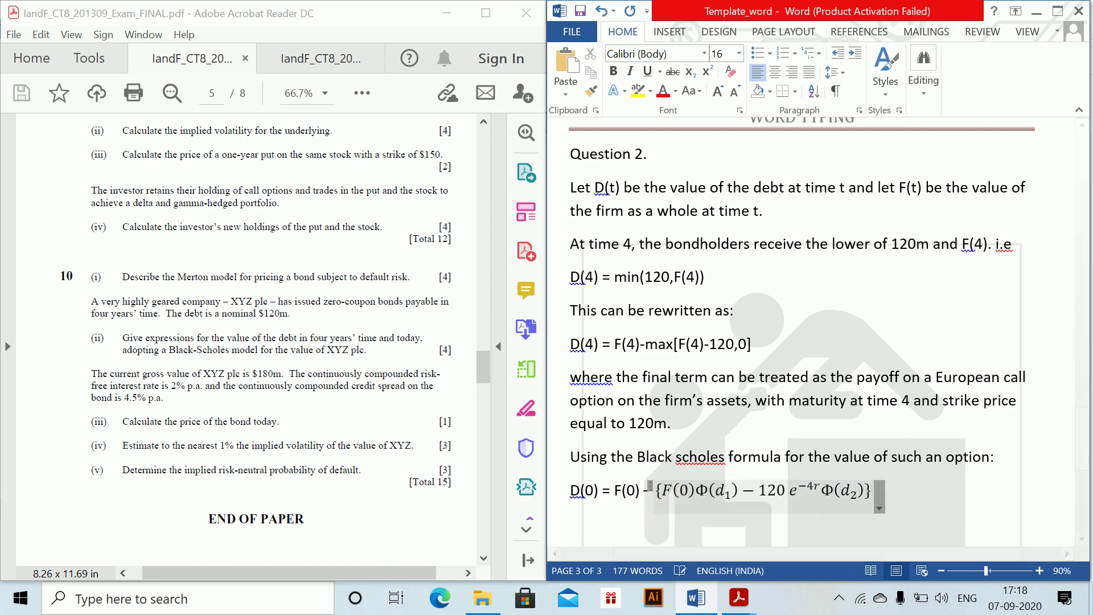
{"action": "left_click", "coordinate": [929, 507]}
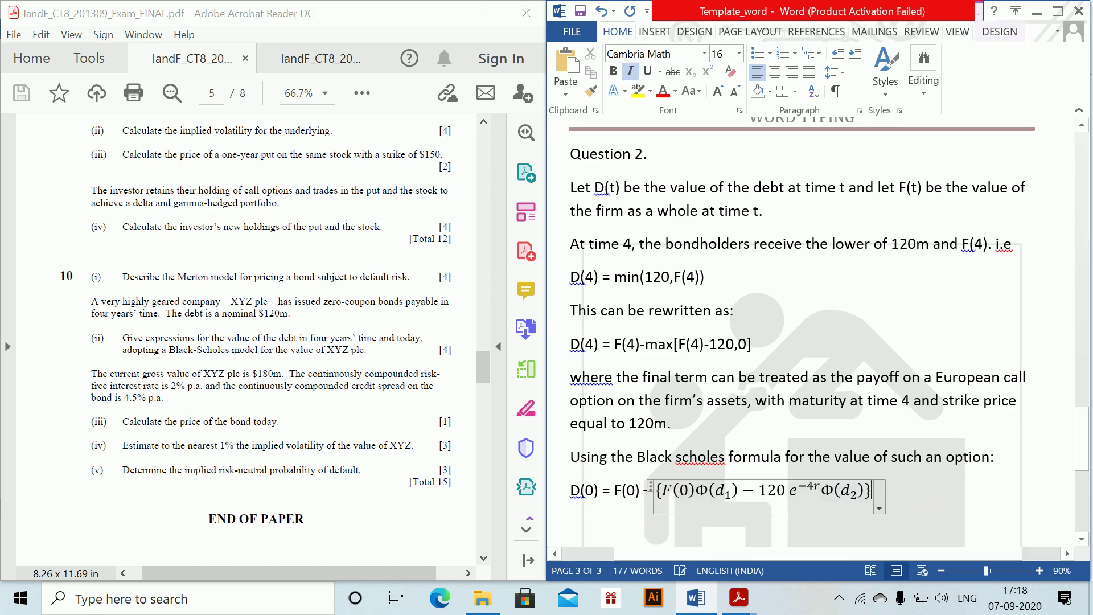
- Insert an equation on a new line below the D(0) formula, beginning with = F(0)[1 − Φ(d_1)] +
{"action": "key", "text": "Return"}
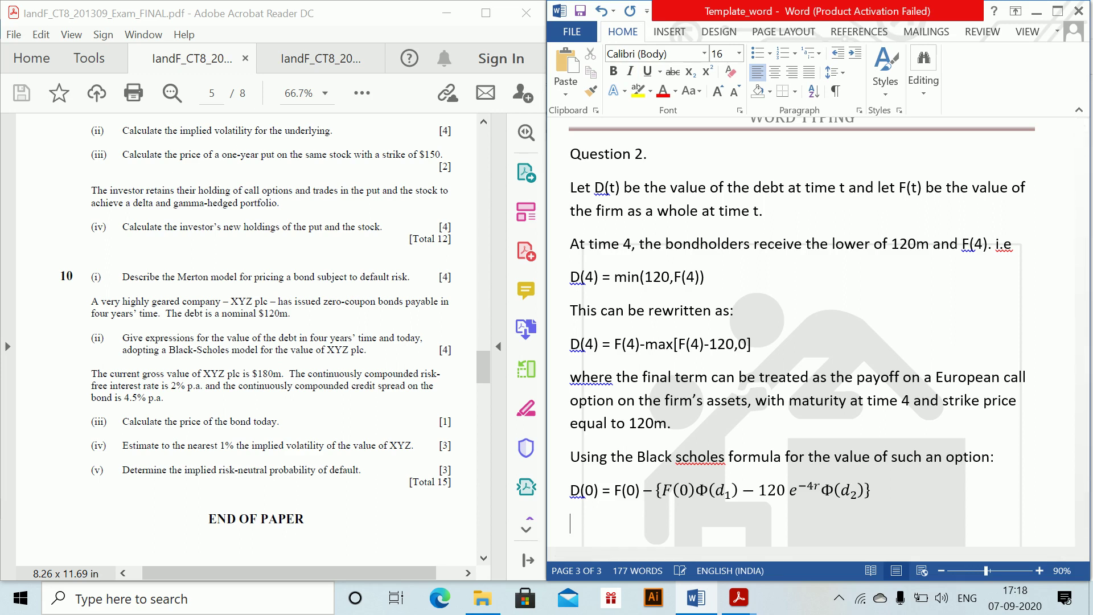
{"action": "key", "text": "alt+equal"}
{"action": "type", "text": "="}
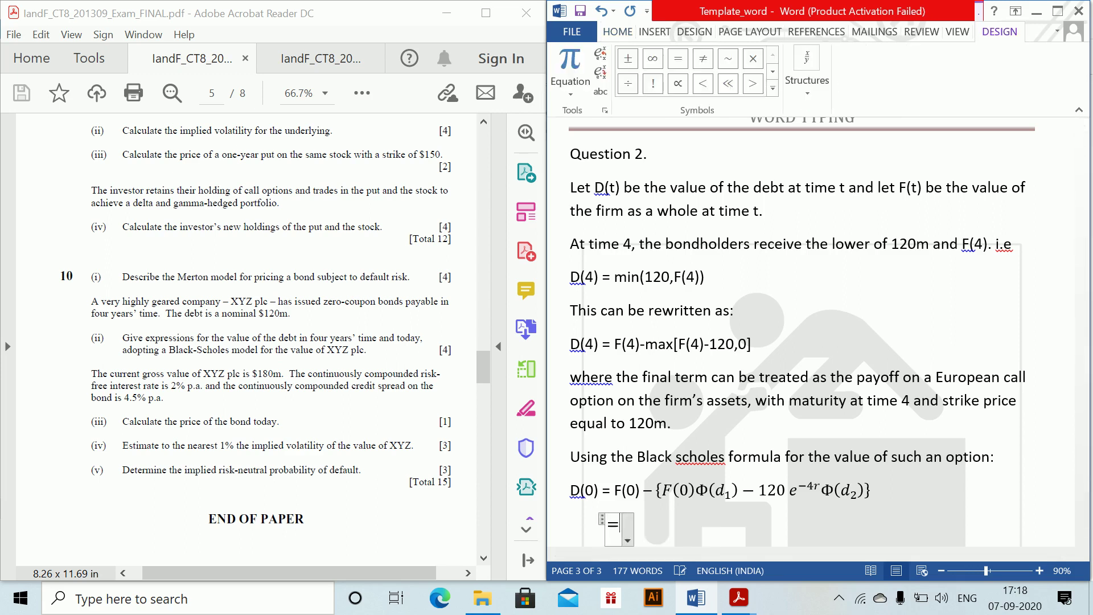
{"action": "type", "text": " F(0)"}
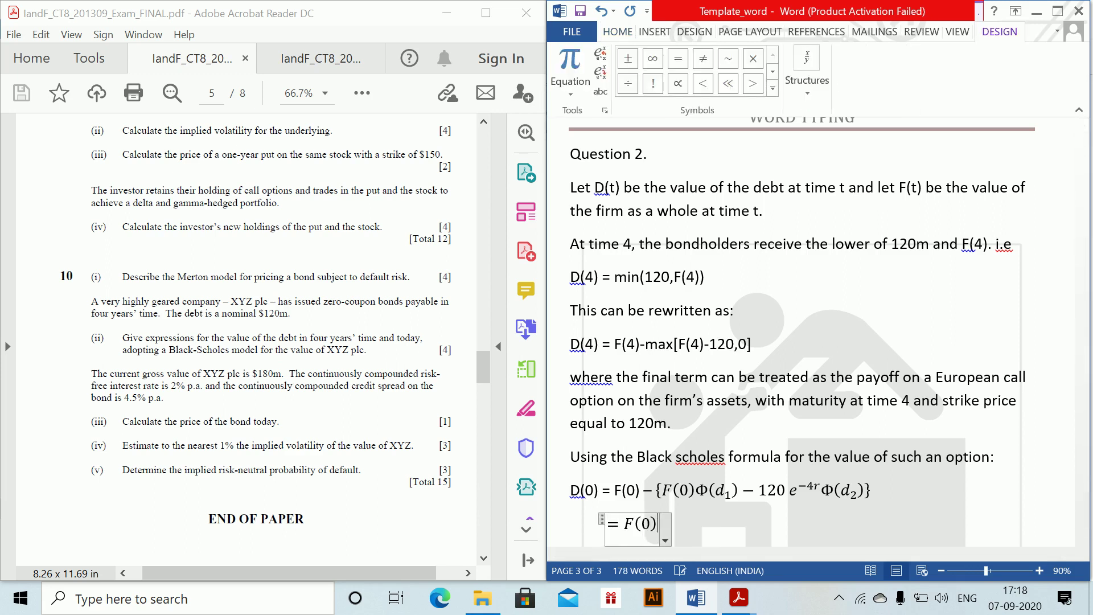
{"action": "type", "text": "p"}
{"action": "key", "text": "BackSpace"}
{"action": "type", "text": "[1-\\P"}
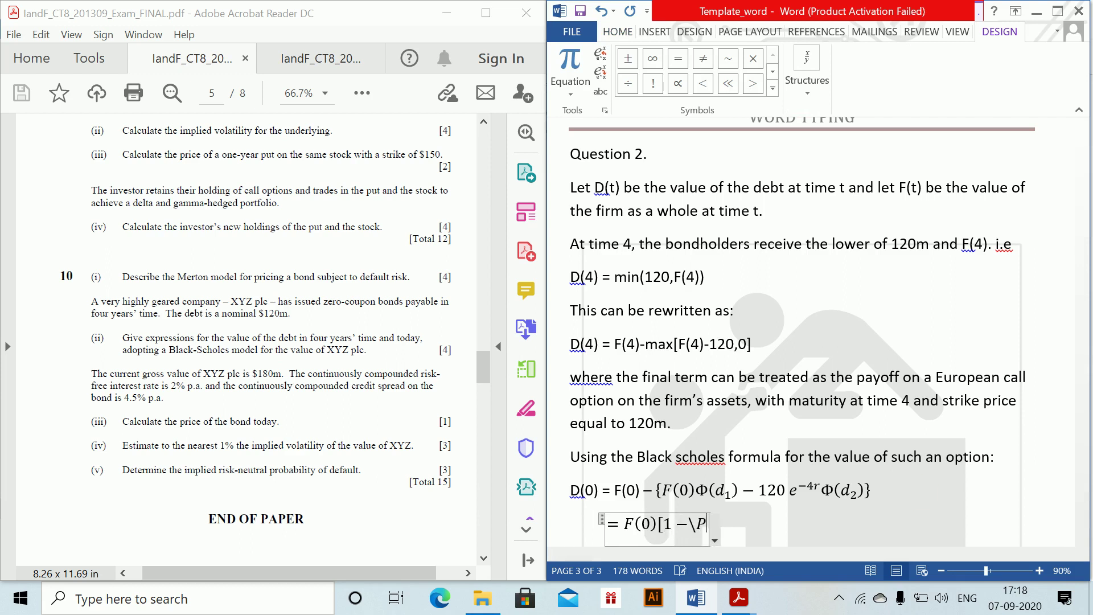
{"action": "type", "text": "hi (d"}
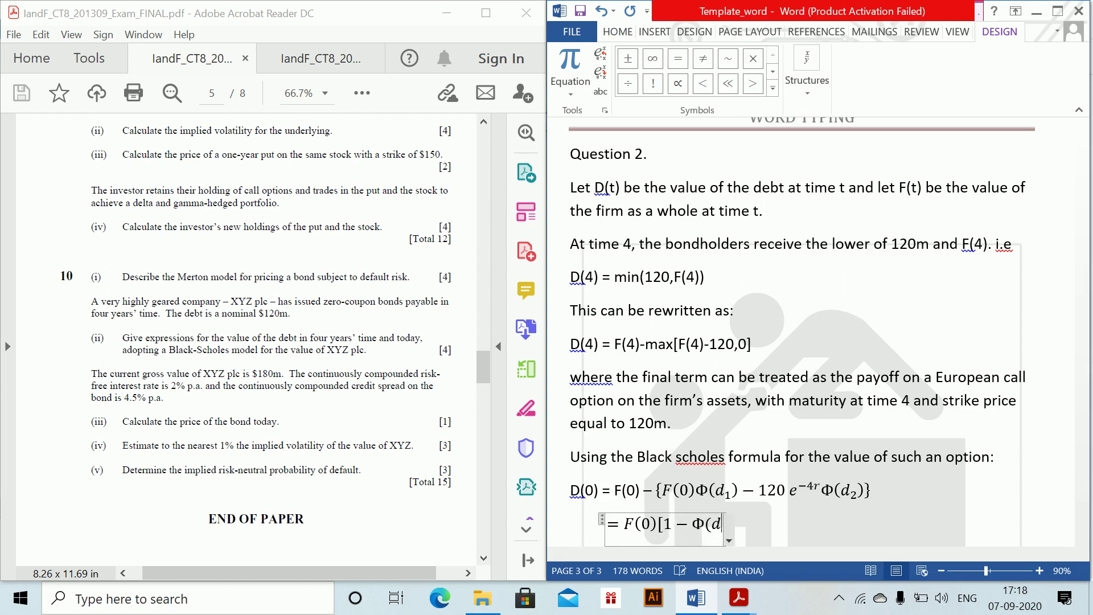
{"action": "type", "text": "_1)"}
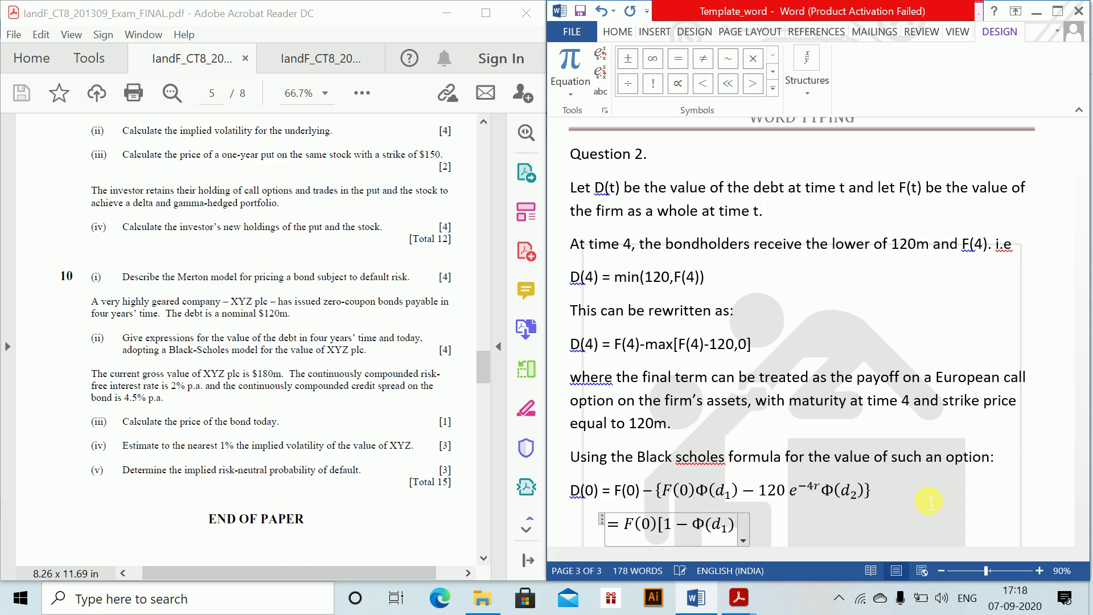
{"action": "type", "text": "]+"}
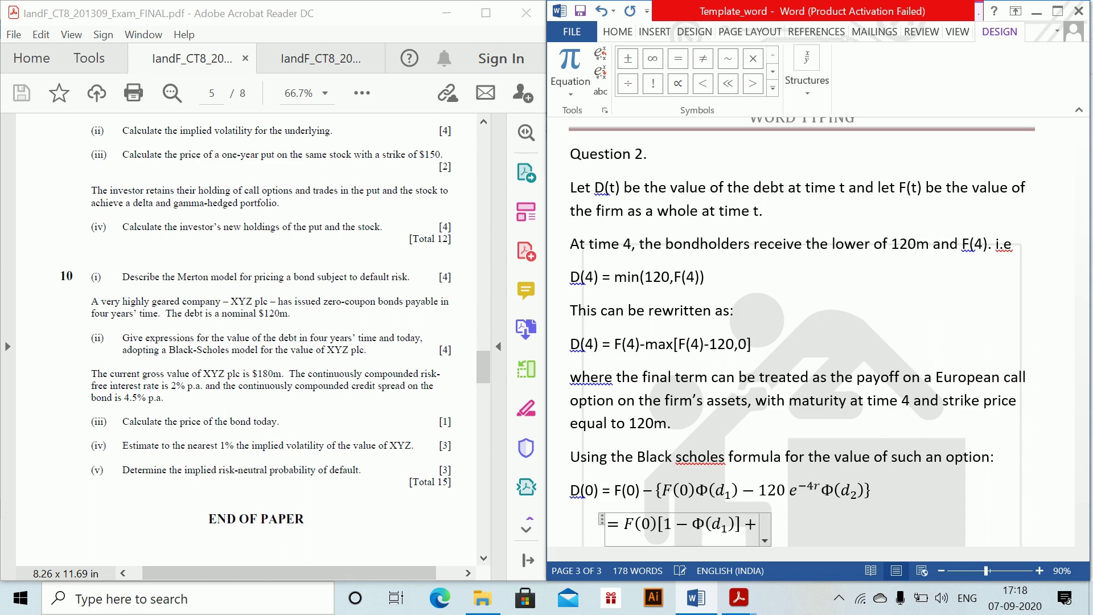
- Complete the second equation line with the term 120e^(−4r)Φ(d_2)
{"action": "type", "text": "120e^(-4r)"}
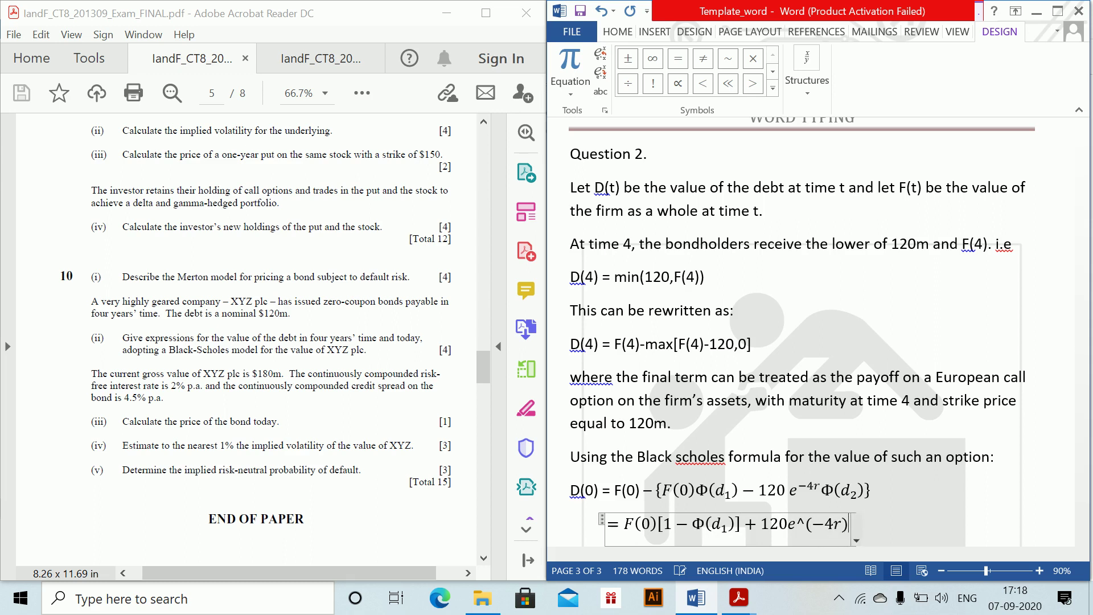
{"action": "key", "text": "space"}
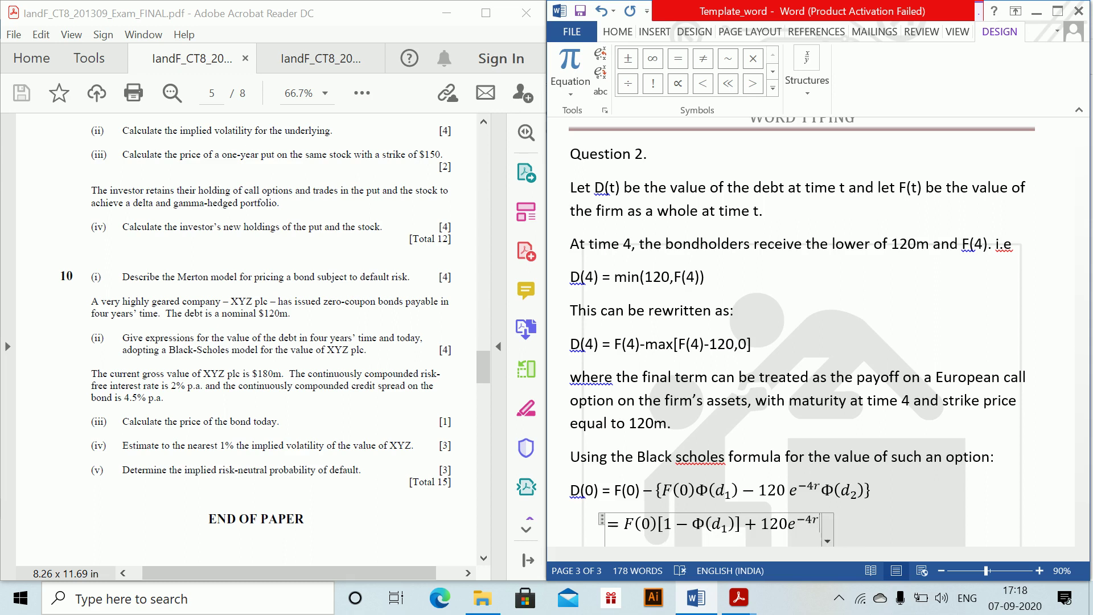
{"action": "type", "text": "\\Phi ("}
{"action": "type", "text": "d_2"}
{"action": "type", "text": ")"}
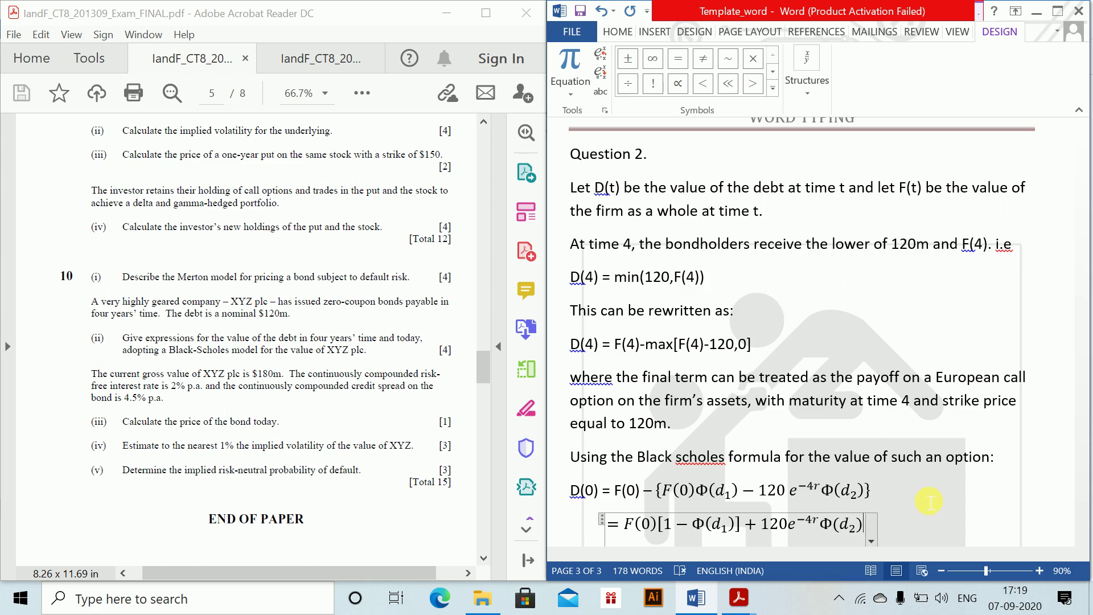
{"action": "key", "text": "Right"}
- Insert an equation on a new line below the second D(0) line, reading = F(0)Φ(−d_1) +
{"action": "key", "text": "Return"}
{"action": "key", "text": "alt+equal"}
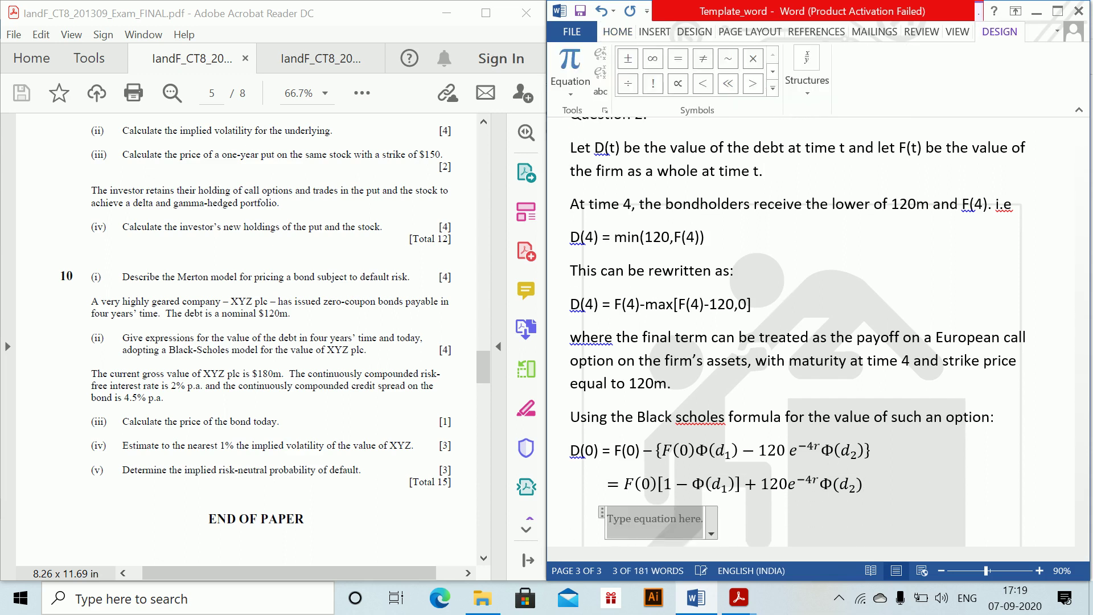
{"action": "type", "text": "=F"}
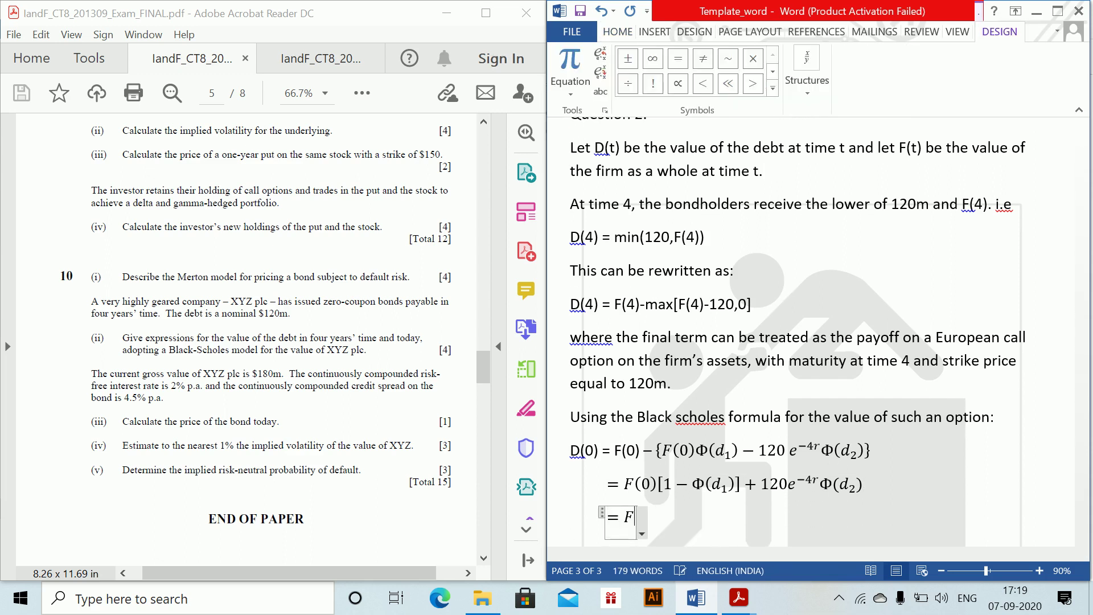
{"action": "type", "text": "(0)\\"}
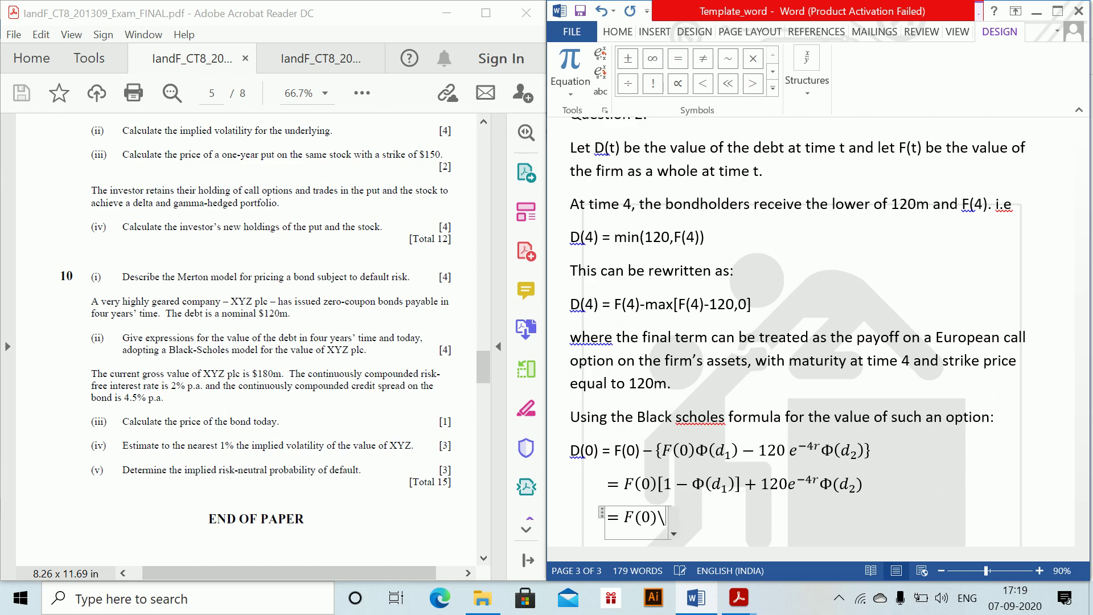
{"action": "type", "text": "Phi (-d)"}
{"action": "key", "text": "BackSpace"}
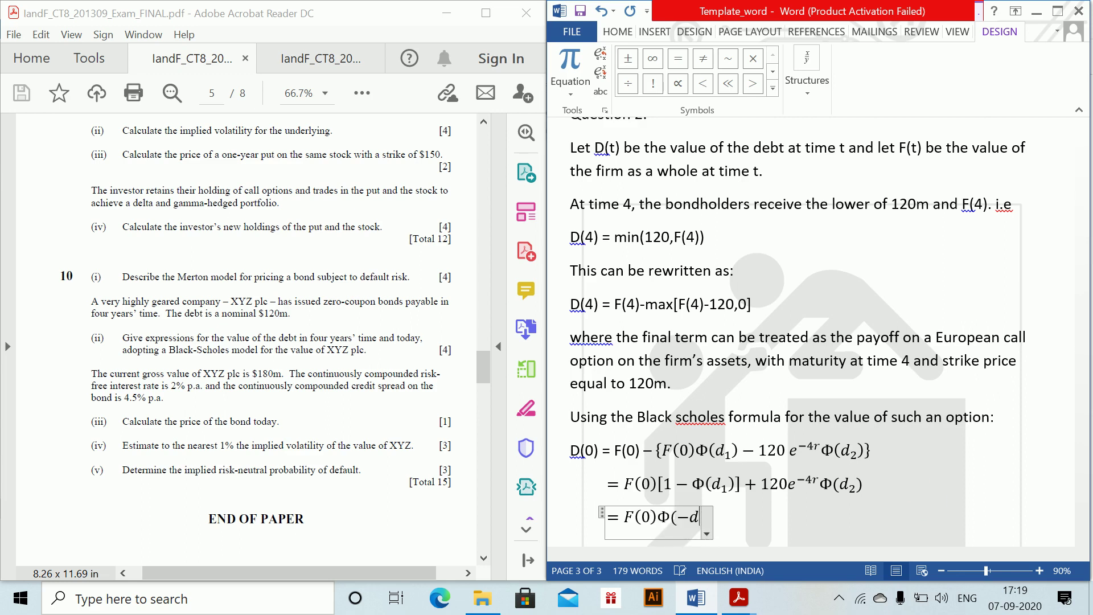
{"action": "type", "text": "_"}
{"action": "key", "text": "BackSpace"}
{"action": "key", "text": "shift+Left"}
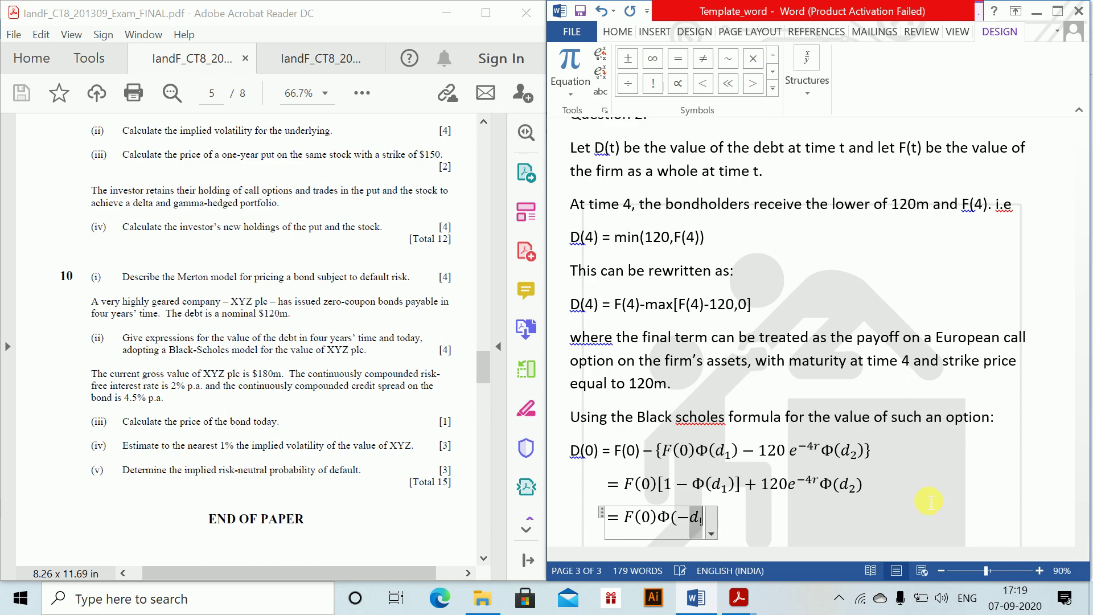
{"action": "key", "text": "BackSpace"}
{"action": "type", "text": "d_1 "}
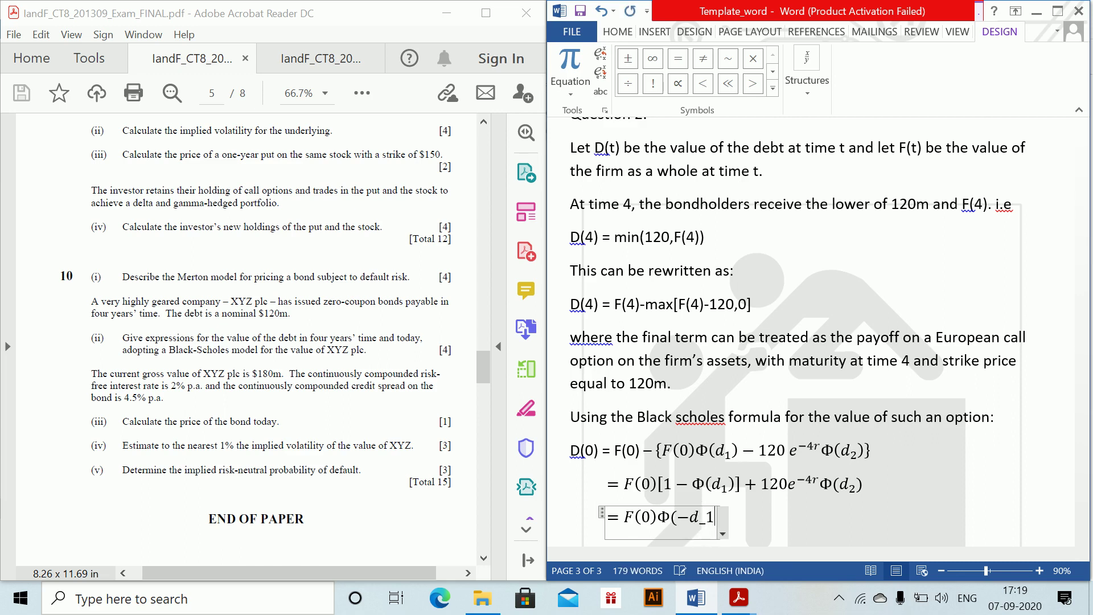
{"action": "type", "text": ")+"}
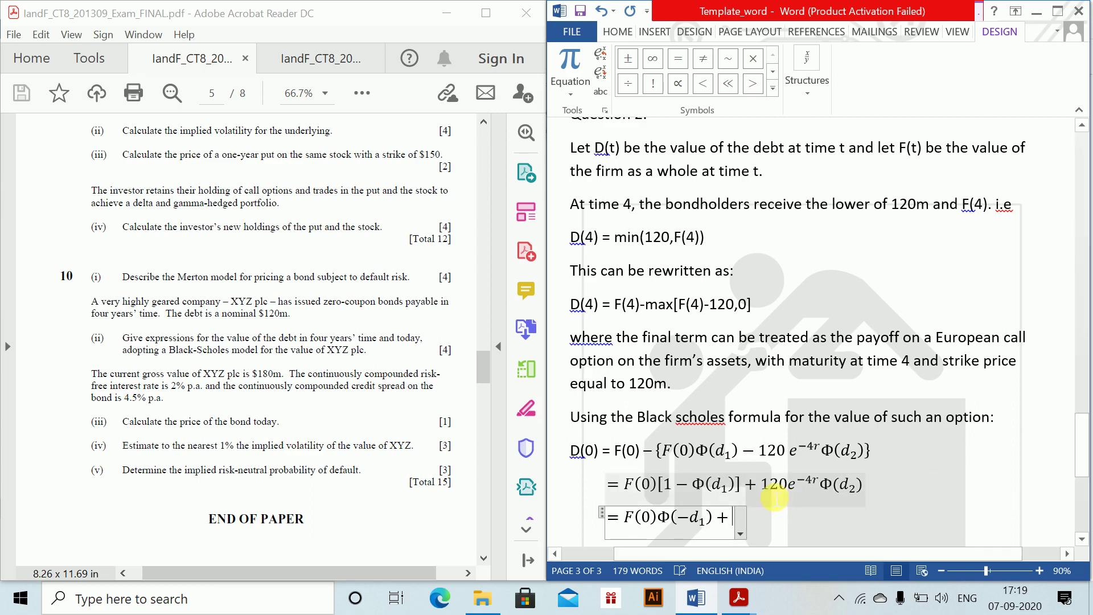
- Copy the term 120e^(−4r)Φ(d_2) from the second equation line to the end of the third, keeping the original
{"action": "left_click_drag", "start_coordinate": [762, 485], "coordinate": [866, 496]}
{"action": "key", "text": "ctrl+c"}
{"action": "key", "text": "BackSpace"}
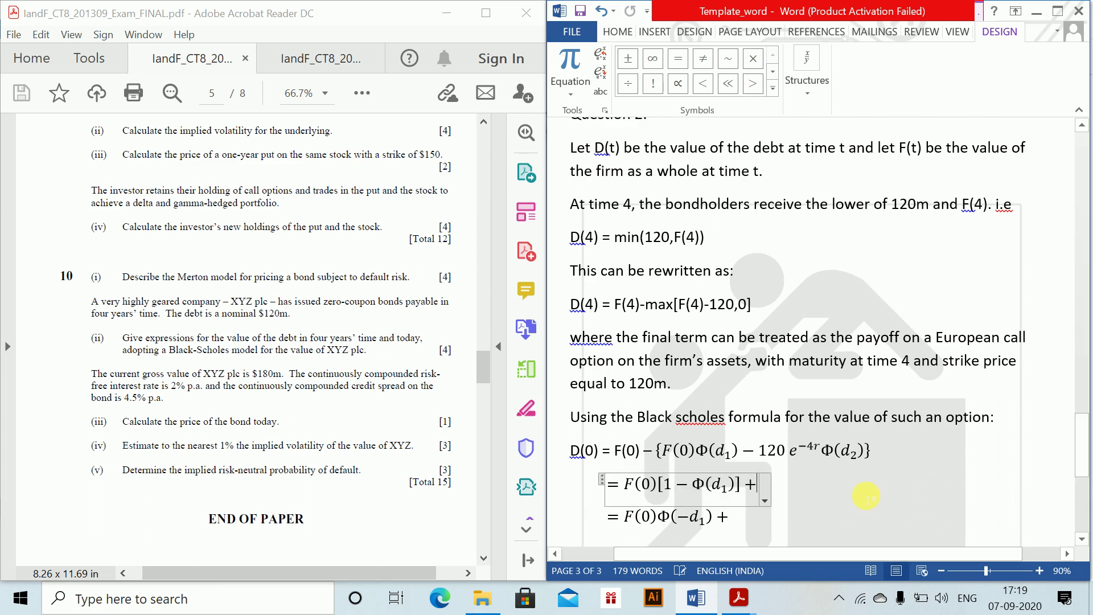
{"action": "key", "text": "ctrl+z"}
{"action": "key", "text": "BackSpace"}
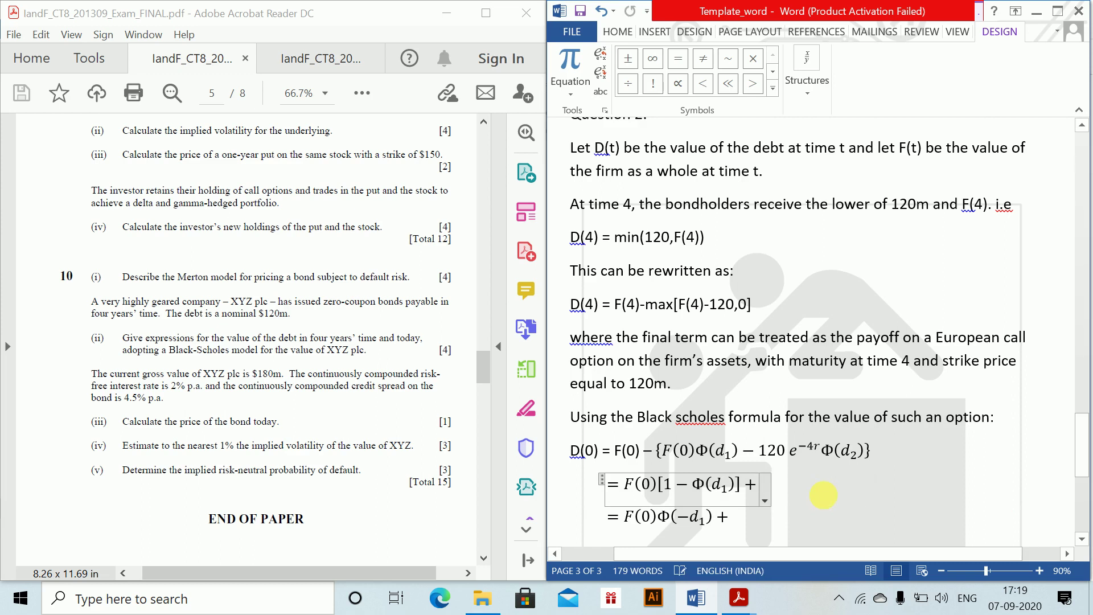
{"action": "key", "text": "ctrl+z"}
{"action": "left_click", "coordinate": [738, 519]}
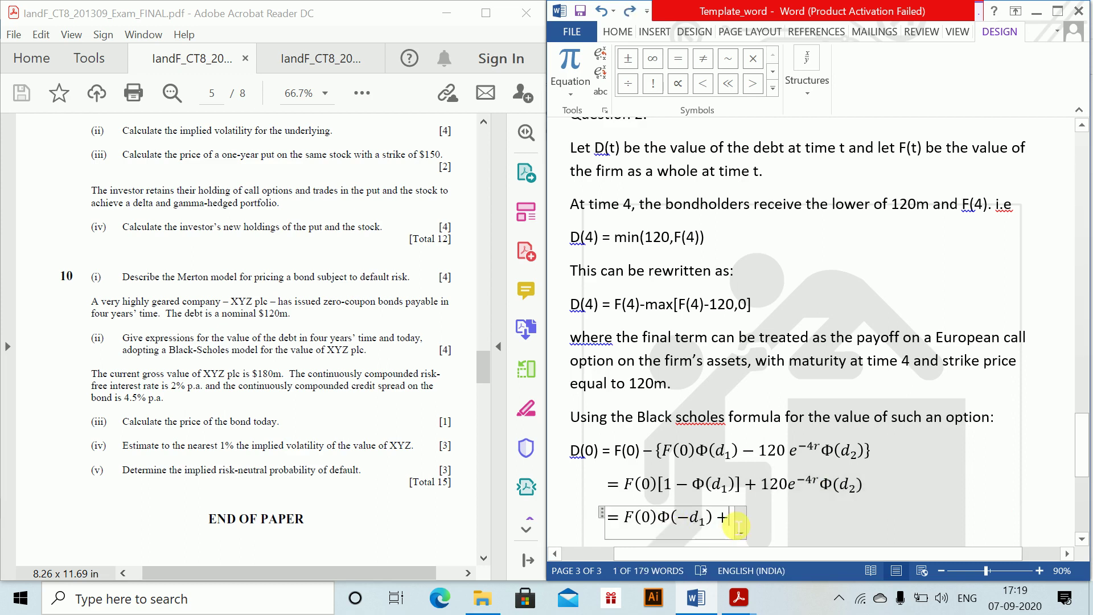
{"action": "key", "text": "ctrl+v"}
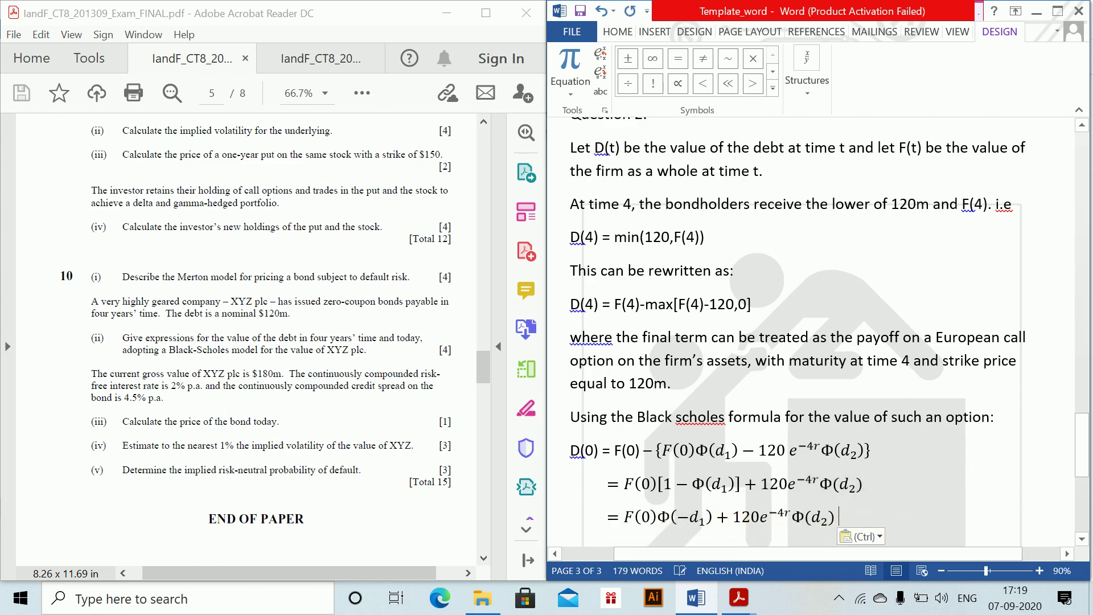
- Add the line "where d_1 and d_2 have their usual meanings" below the equations, with both symbols as inline equations
{"action": "key", "text": "Return"}
{"action": "type", "text": "where"}
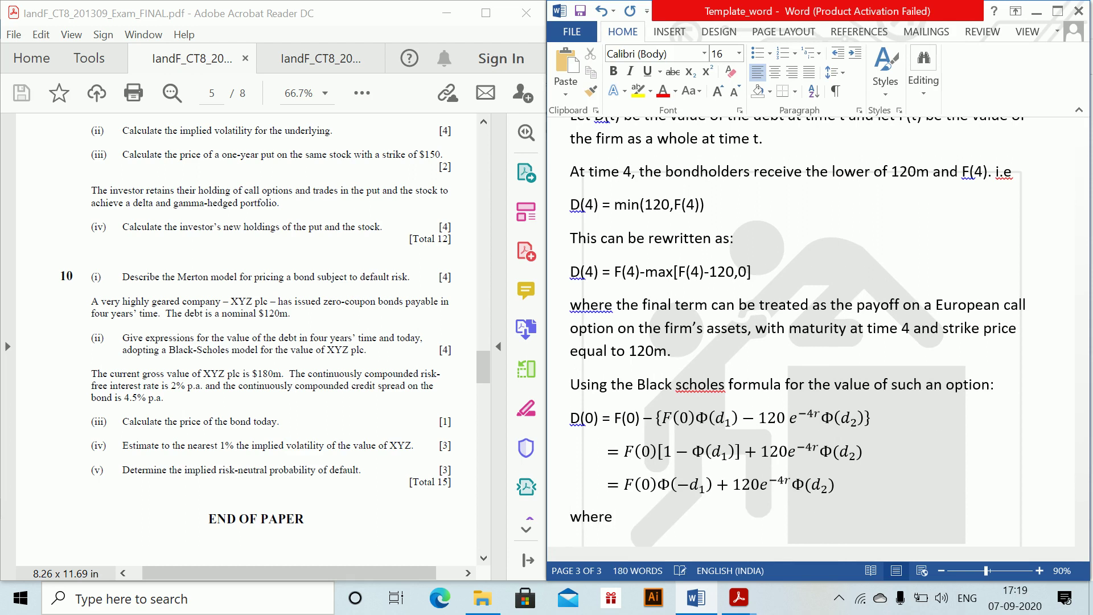
{"action": "key", "text": "alt+equal"}
{"action": "type", "text": "d_1"}
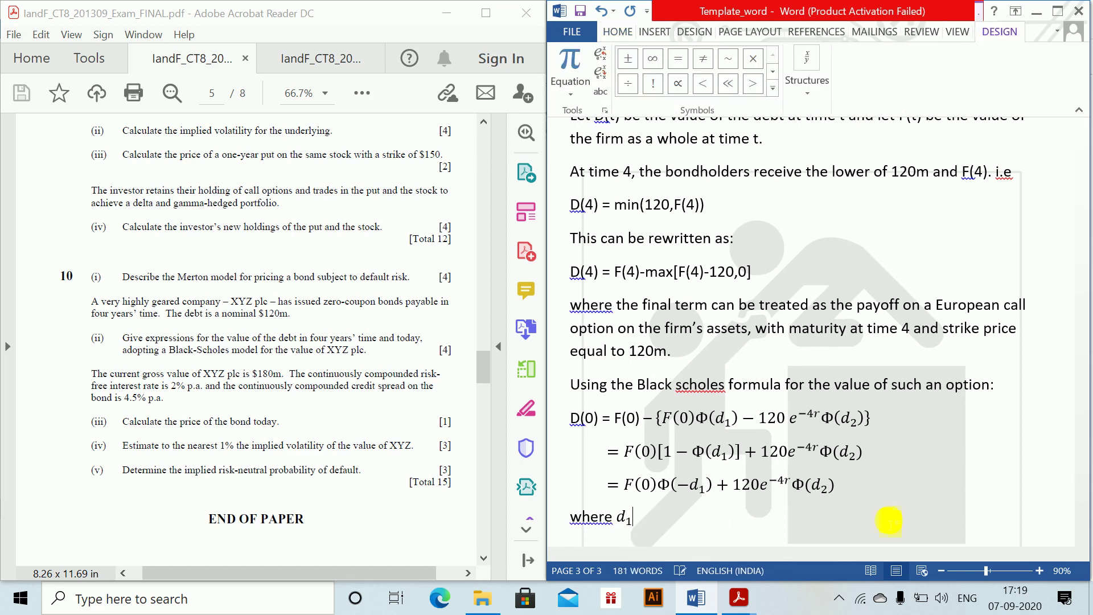
{"action": "key", "text": "Right"}
{"action": "type", "text": "and"}
{"action": "key", "text": "alt+equal"}
{"action": "type", "text": "d"}
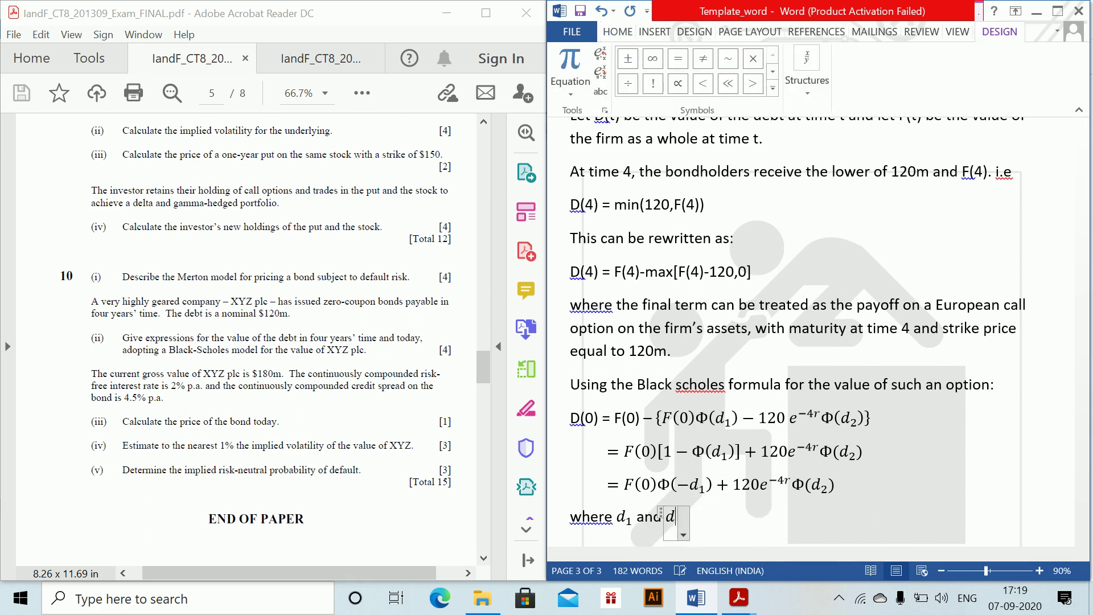
{"action": "type", "text": "_2"}
{"action": "key", "text": "Right"}
{"action": "type", "text": "ar"}
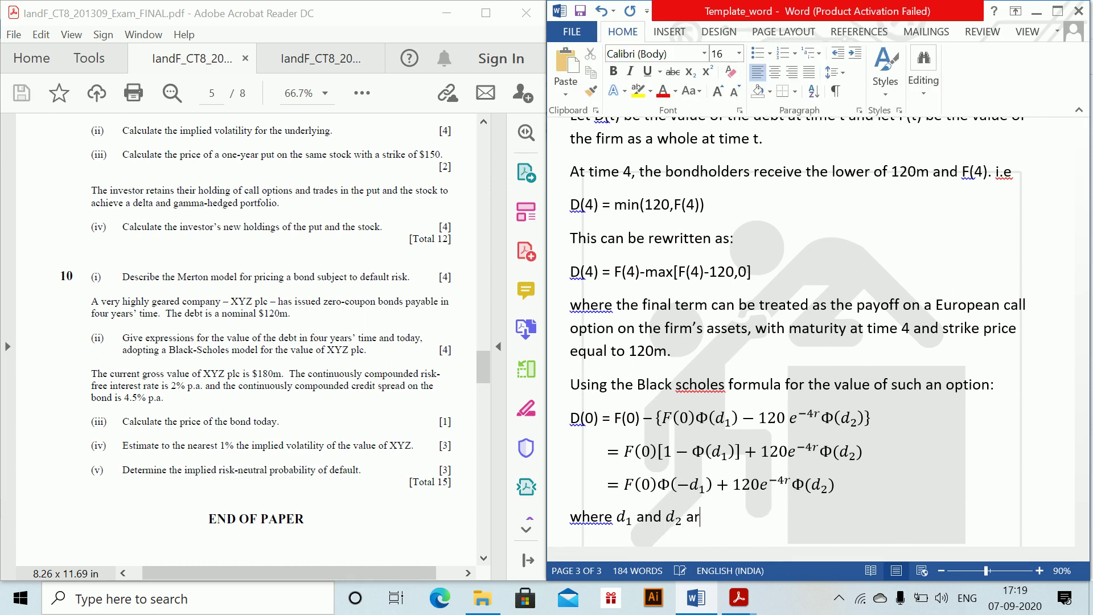
{"action": "type", "text": "have their usual meanings"}
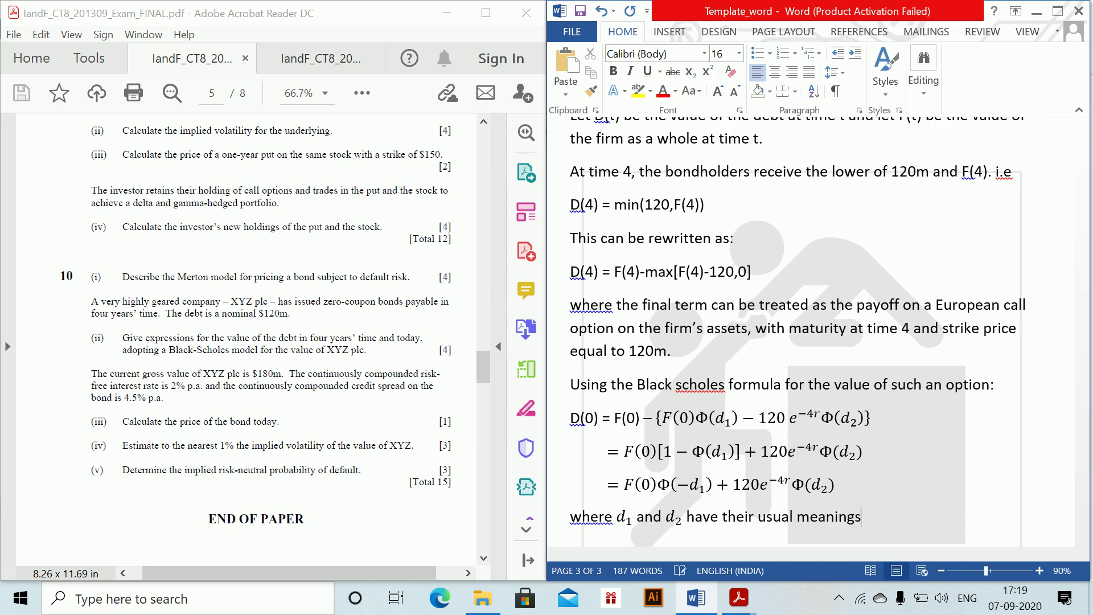
- Add the part label (iii) on a new line and begin an equation below it with D(0) = 120e
{"action": "key", "text": "Return"}
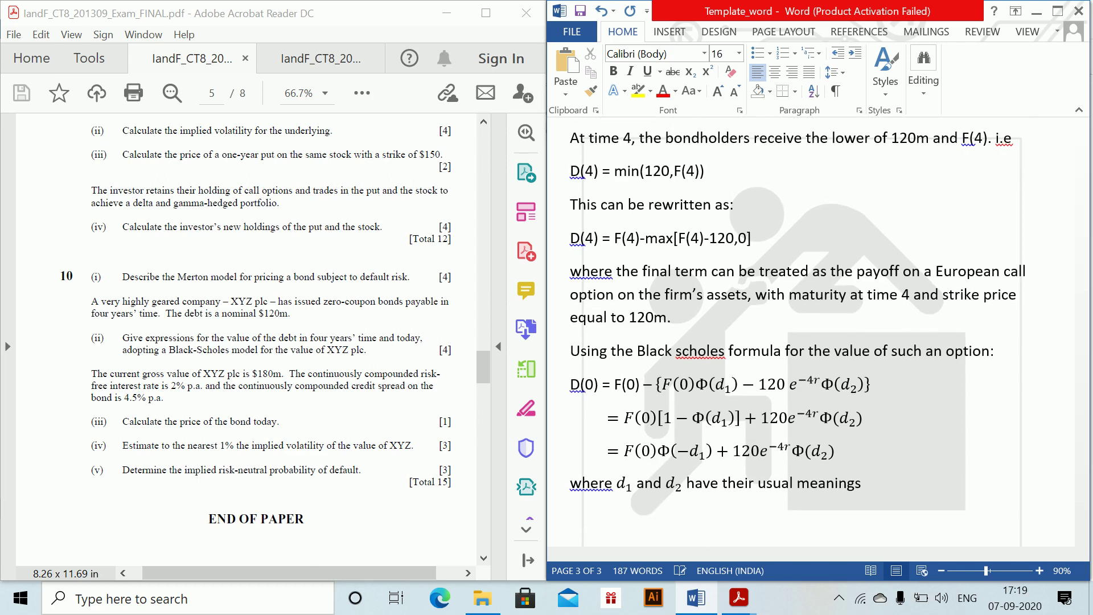
{"action": "type", "text": "(iii)"}
{"action": "key", "text": "Return"}
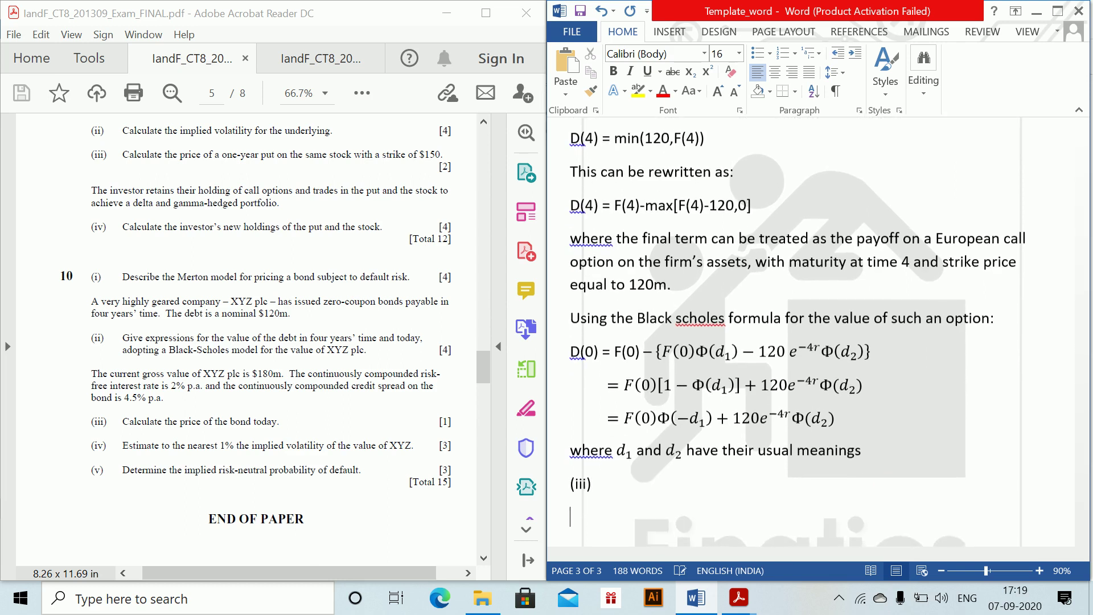
{"action": "key", "text": "alt+equal"}
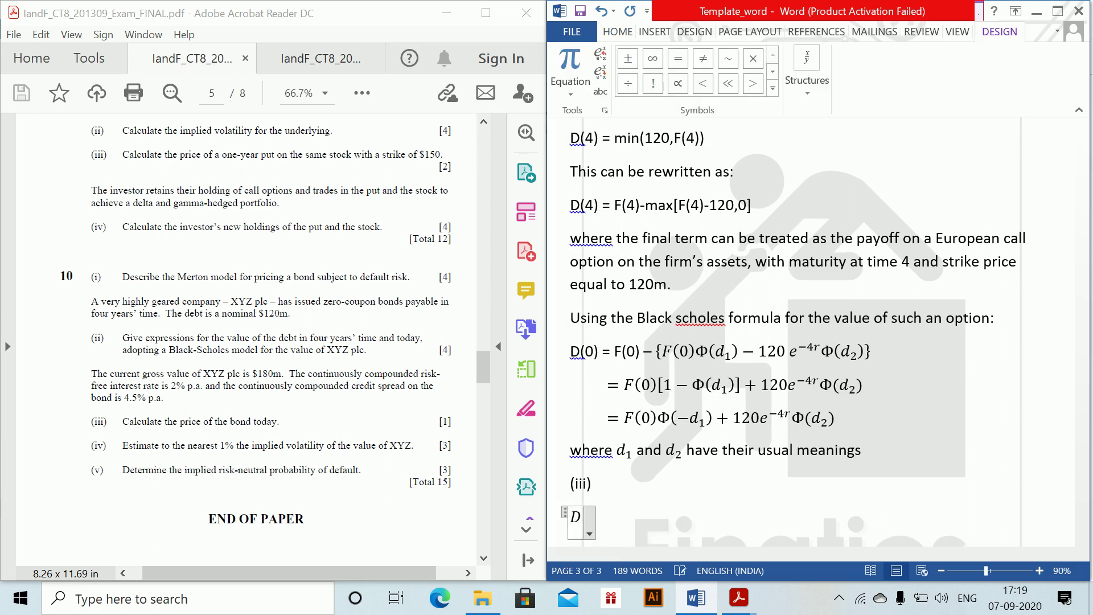
{"action": "type", "text": "D(0)"}
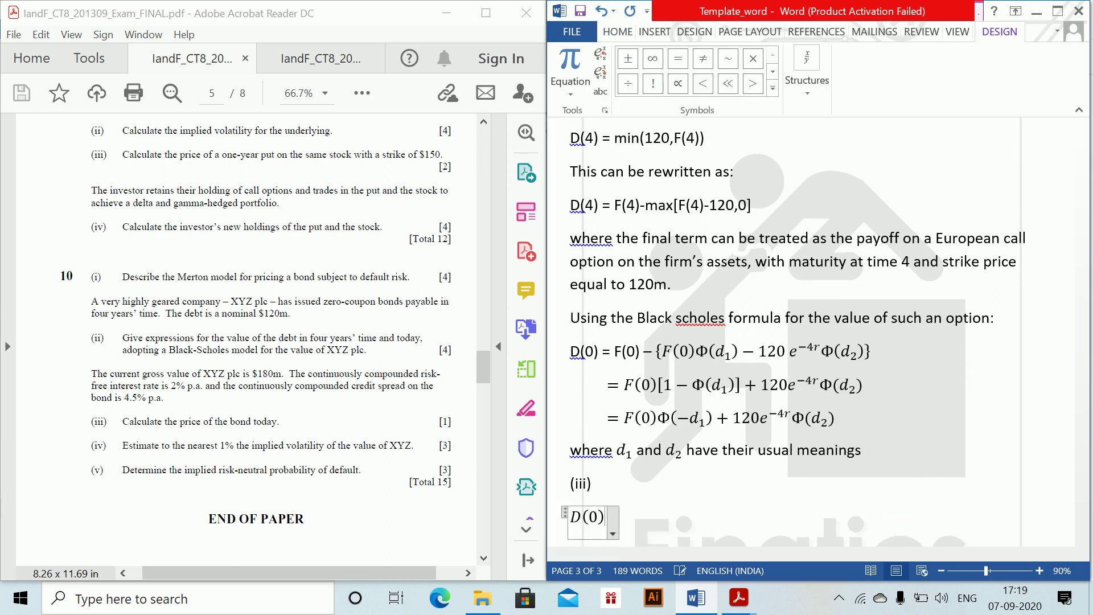
{"action": "type", "text": "=120e"}
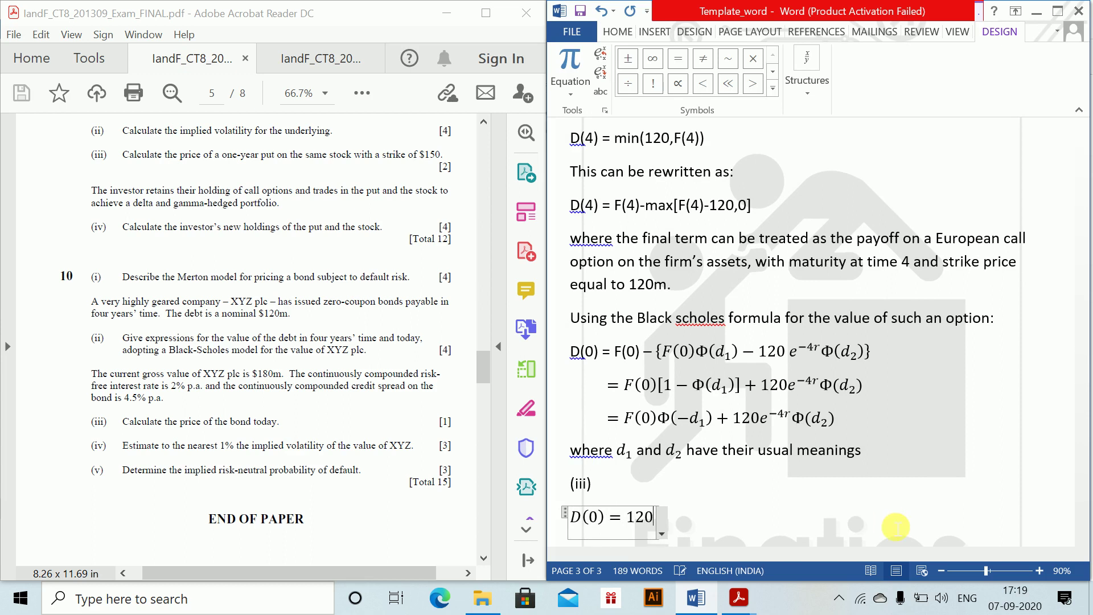
- Give e the superscript exponent −(0.02+0.045)*4 in the part (iii) equation
{"action": "type", "text": "^"}
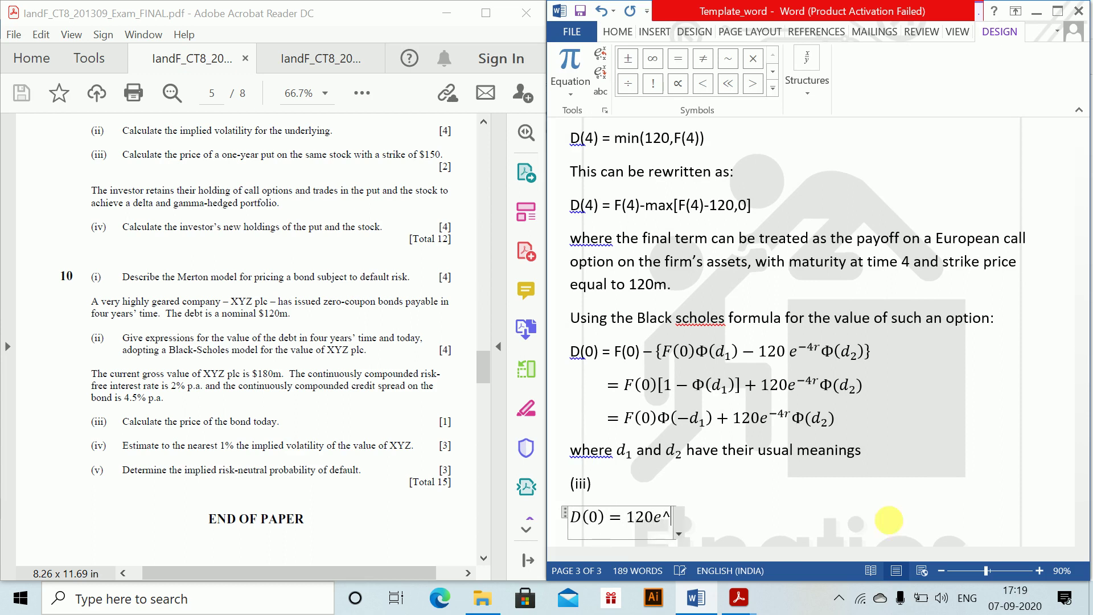
{"action": "type", "text": "(-0.02"}
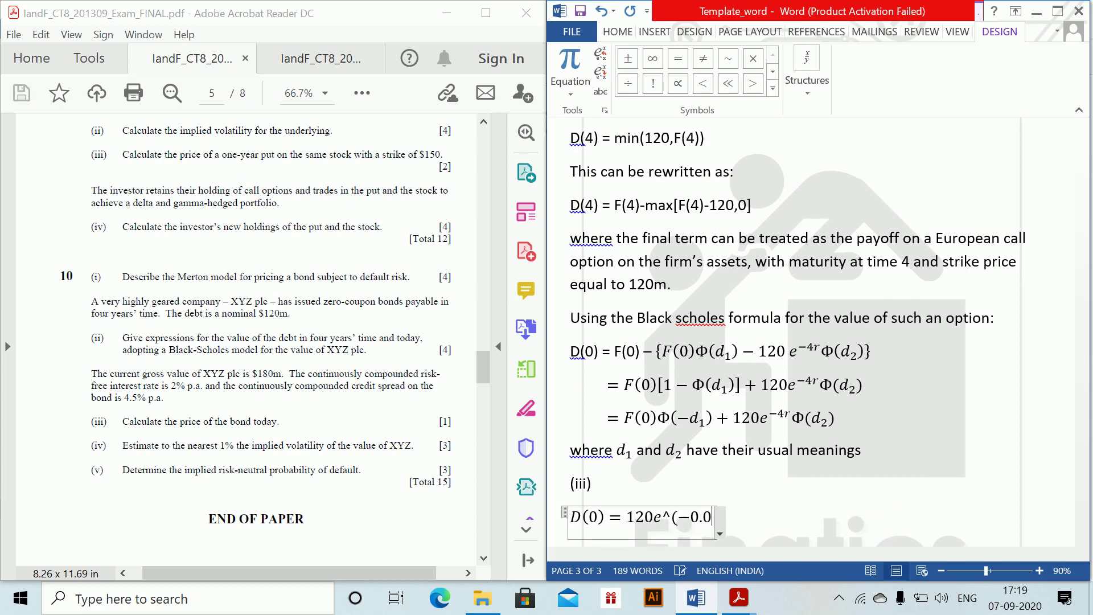
{"action": "key", "text": "BackSpace"}
{"action": "key", "text": "BackSpace"}
{"action": "key", "text": "BackSpace"}
{"action": "key", "text": "BackSpace"}
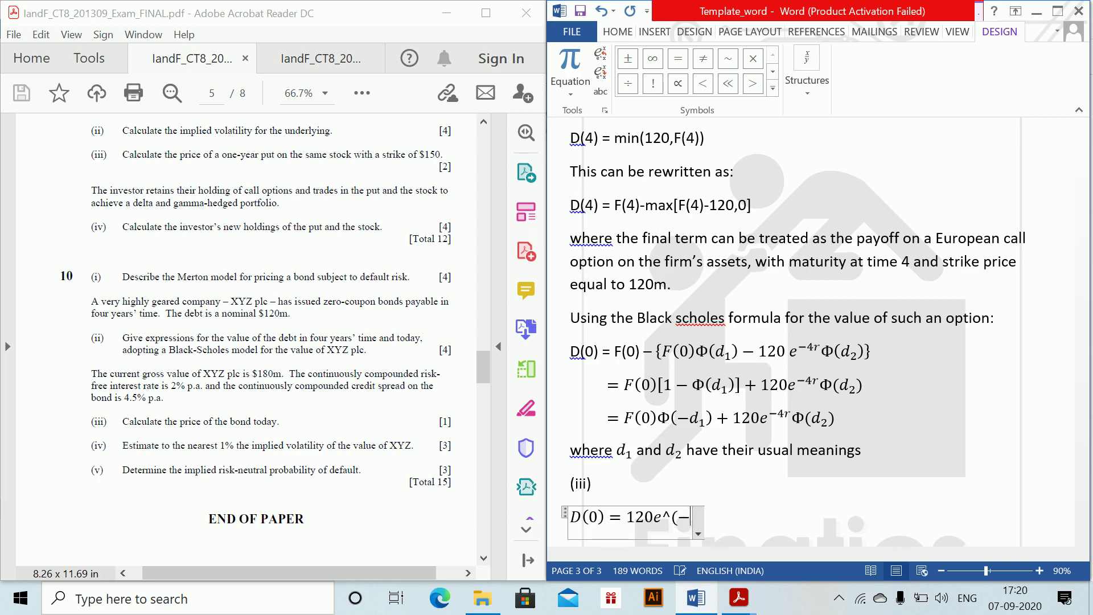
{"action": "type", "text": "(0"}
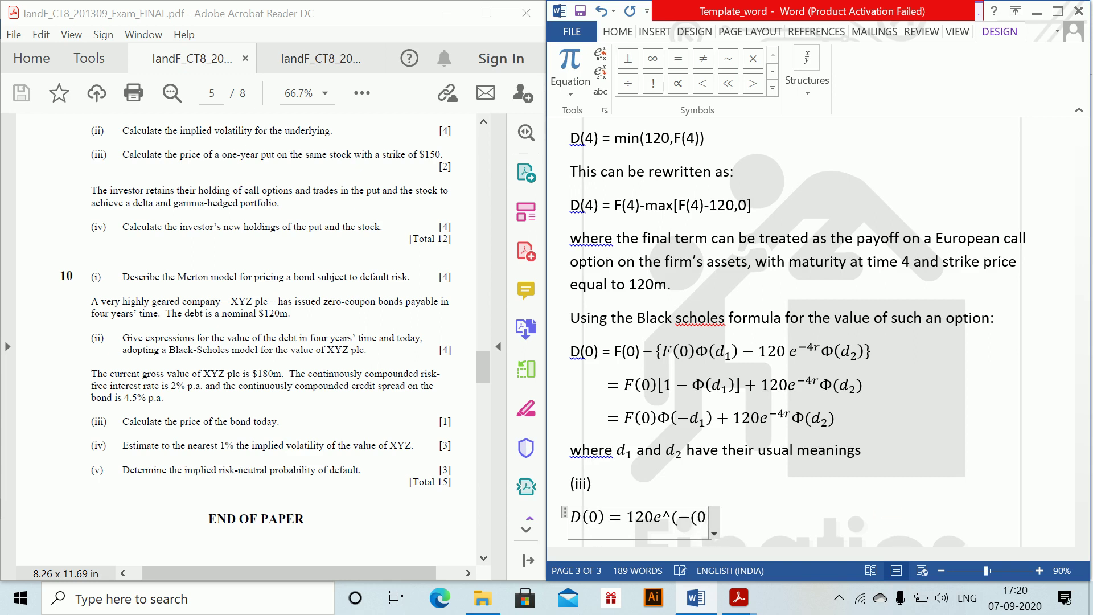
{"action": "type", "text": ".02 +"}
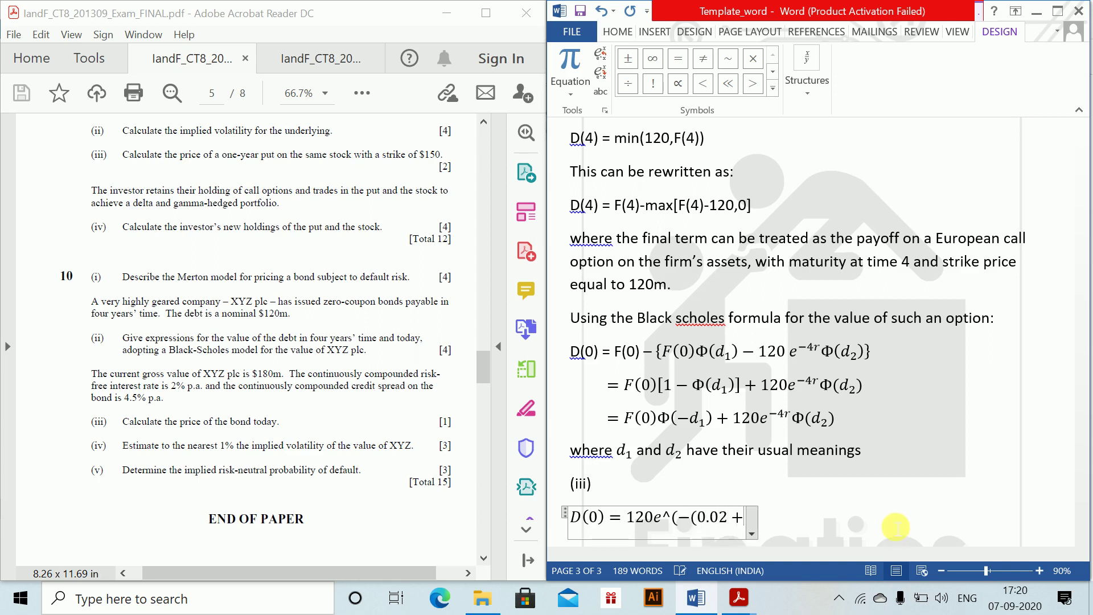
{"action": "type", "text": "0.045"}
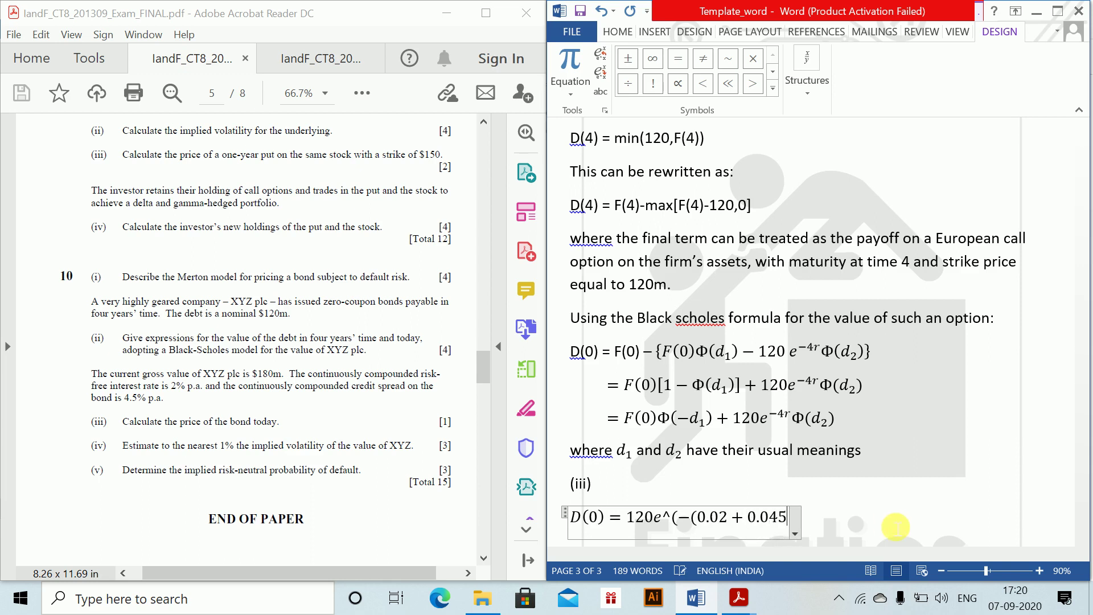
{"action": "type", "text": ")"}
{"action": "type", "text": "*4"}
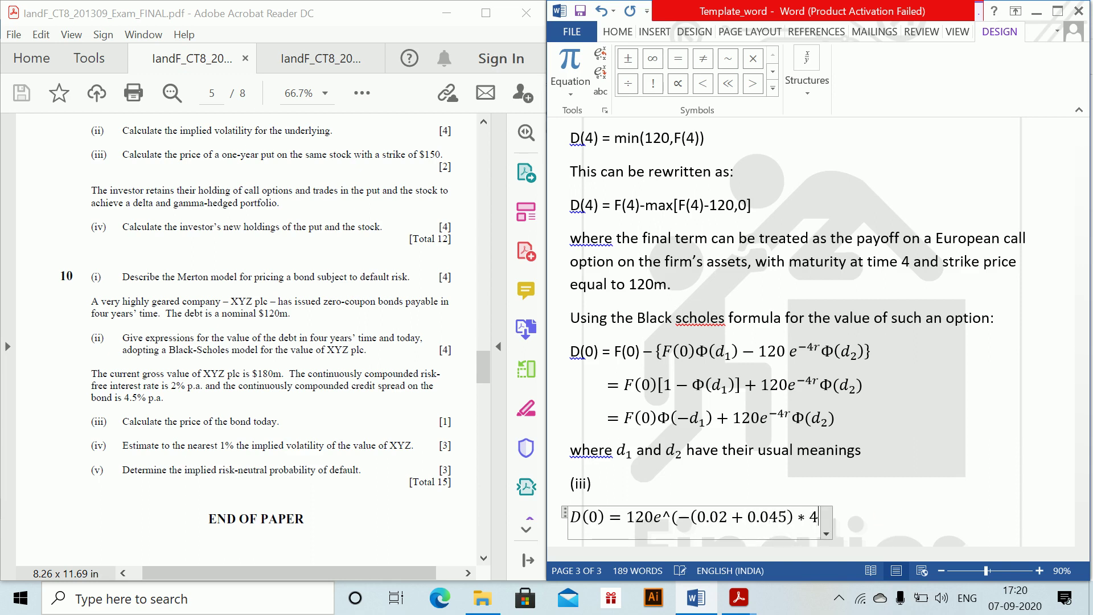
{"action": "type", "text": ")"}
{"action": "key", "text": "space"}
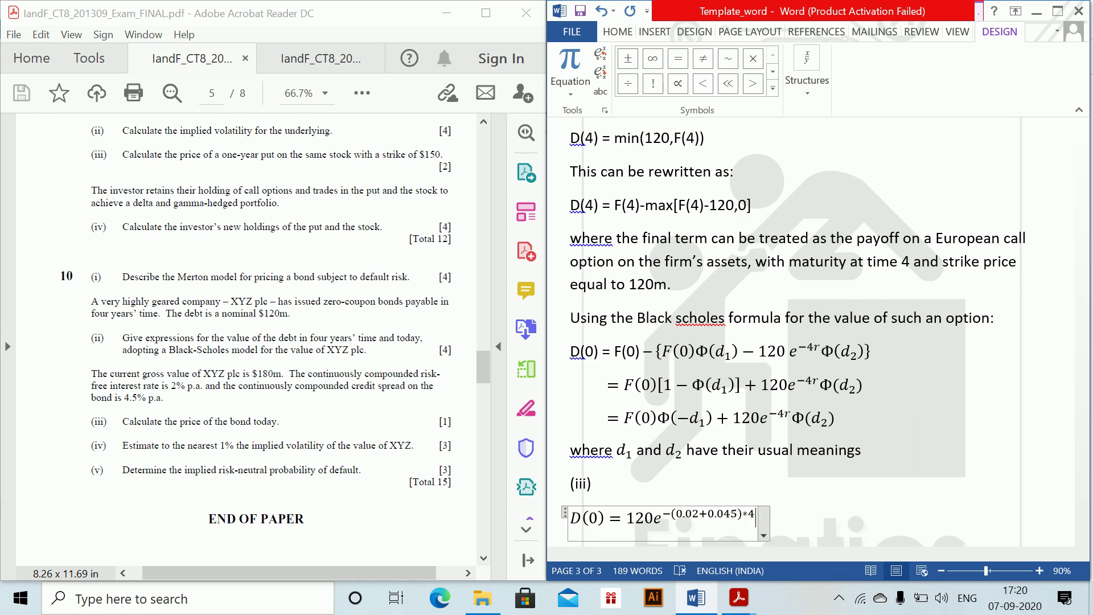
- Complete the part (iii) equation with the result = 92.526 after the exponential term
{"action": "key", "text": "Right"}
{"action": "key", "text": "Left"}
{"action": "type", "text": "="}
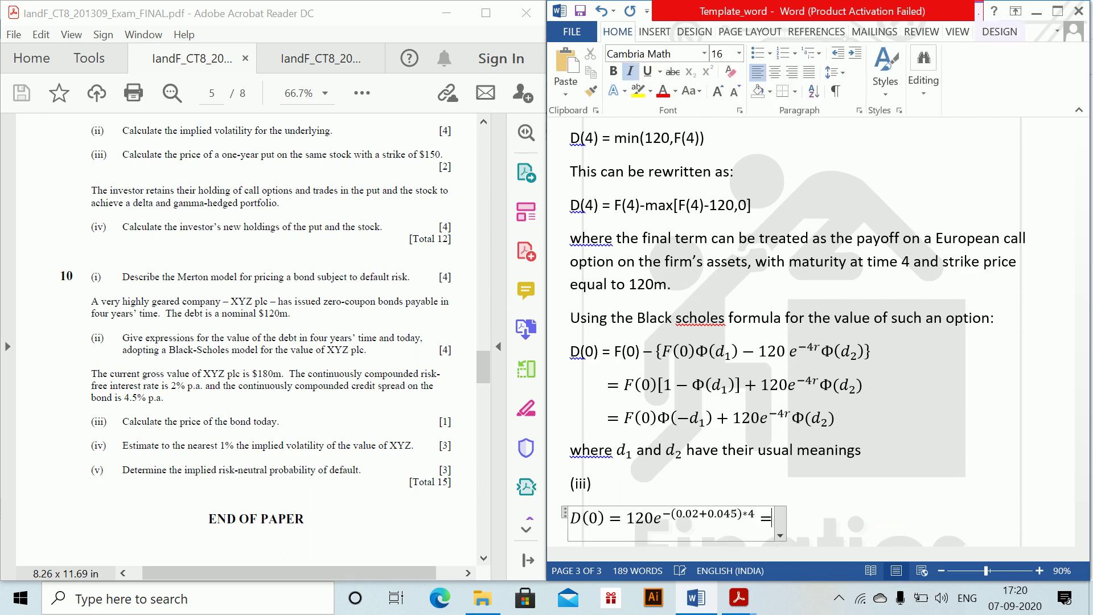
{"action": "type", "text": "92."}
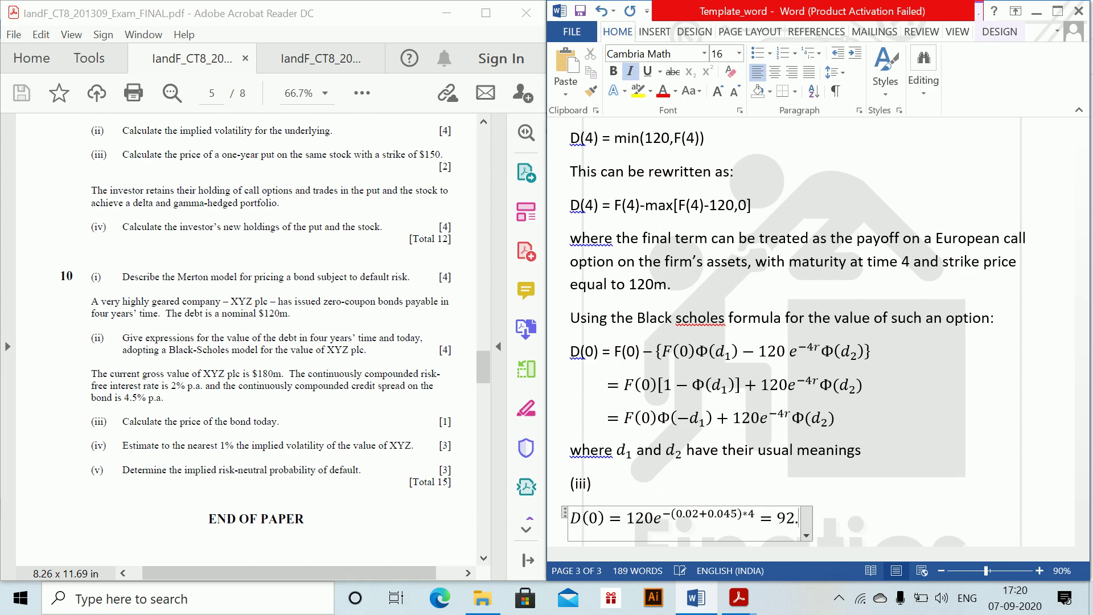
{"action": "type", "text": "4"}
{"action": "key", "text": "BackSpace"}
{"action": "type", "text": "526"}
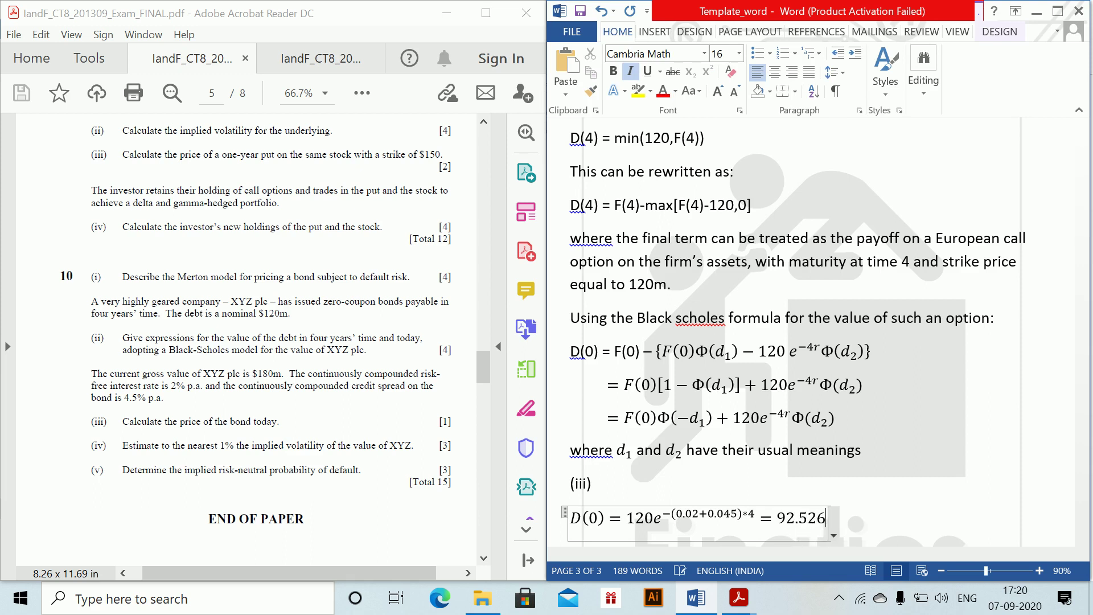
{"action": "key", "text": "Right"}
- Add the part label (iv) on a new line below the part (iii) equation
{"action": "key", "text": "Return"}
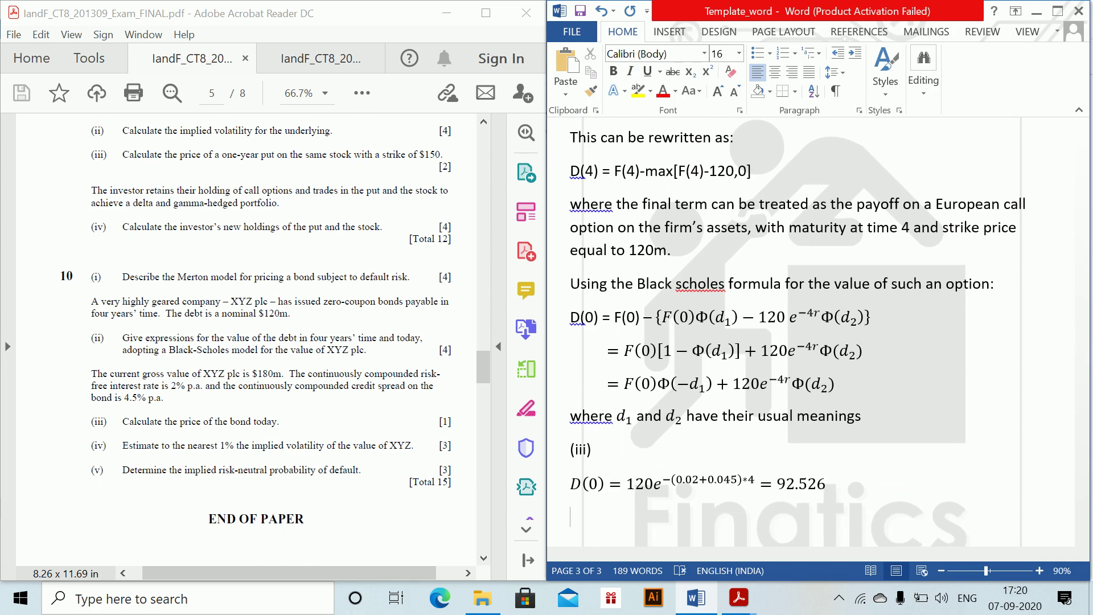
{"action": "type", "text": "(iv)"}
{"action": "key", "text": "Return"}
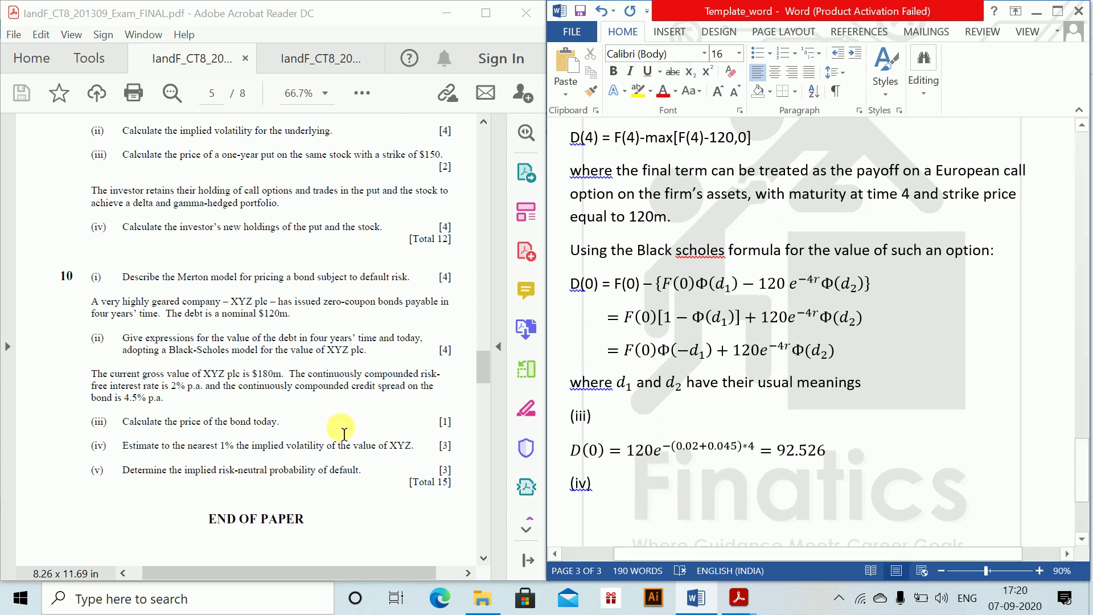
{"action": "key", "text": "alt+equal"}
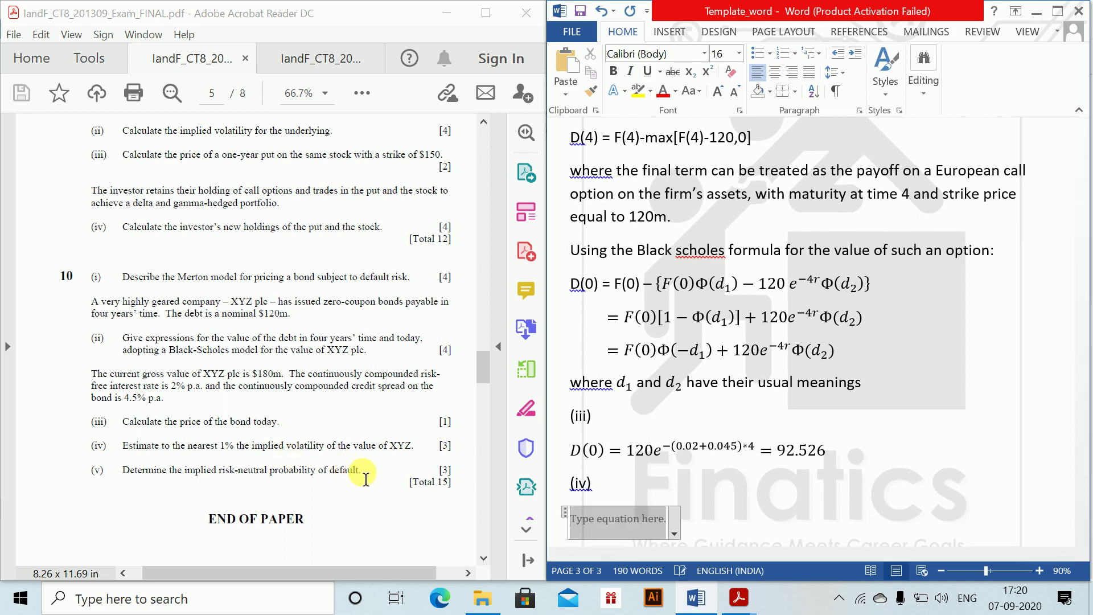
{"action": "type", "text": "Let E("}
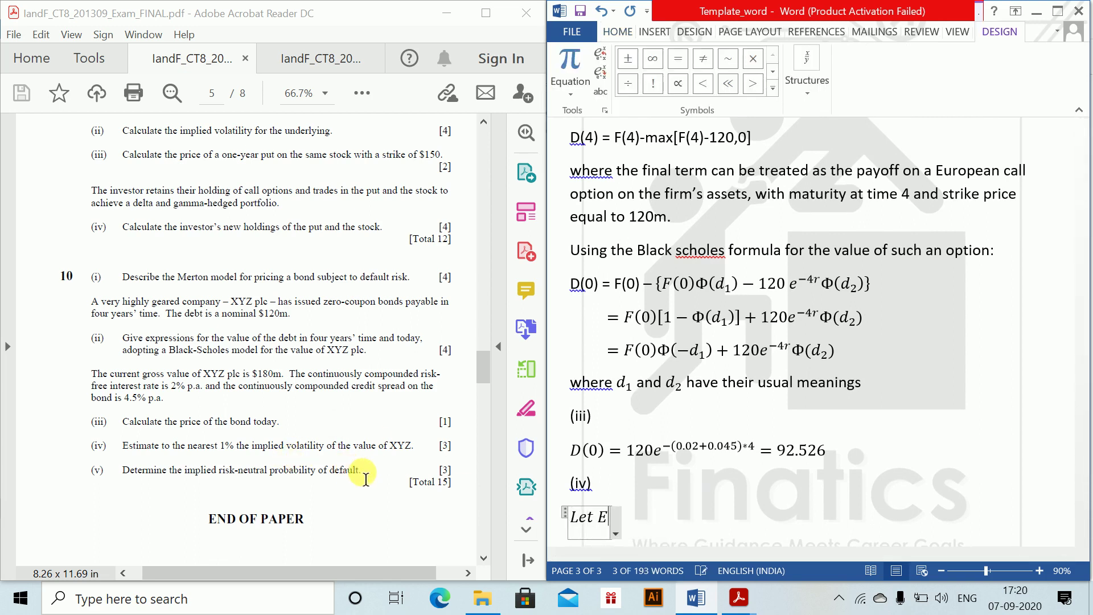
{"action": "key", "text": "BackSpace"}
{"action": "key", "text": "BackSpace"}
{"action": "key", "text": "BackSpace"}
{"action": "key", "text": "BackSpace"}
{"action": "key", "text": "BackSpace"}
{"action": "key", "text": "BackSpace"}
{"action": "key", "text": "BackSpace"}
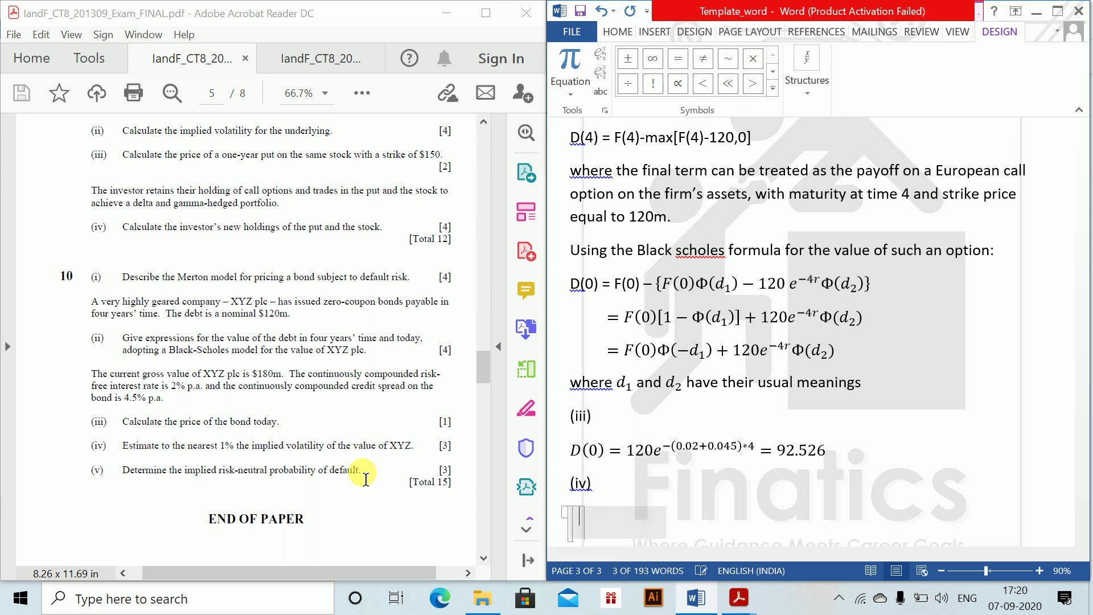
{"action": "key", "text": "Tab"}
{"action": "key", "text": "BackSpace"}
- Begin part (iv) as plain text with "Let E(t) be the implied volatility at time t. The equity value"
{"action": "type", "text": "Let E"}
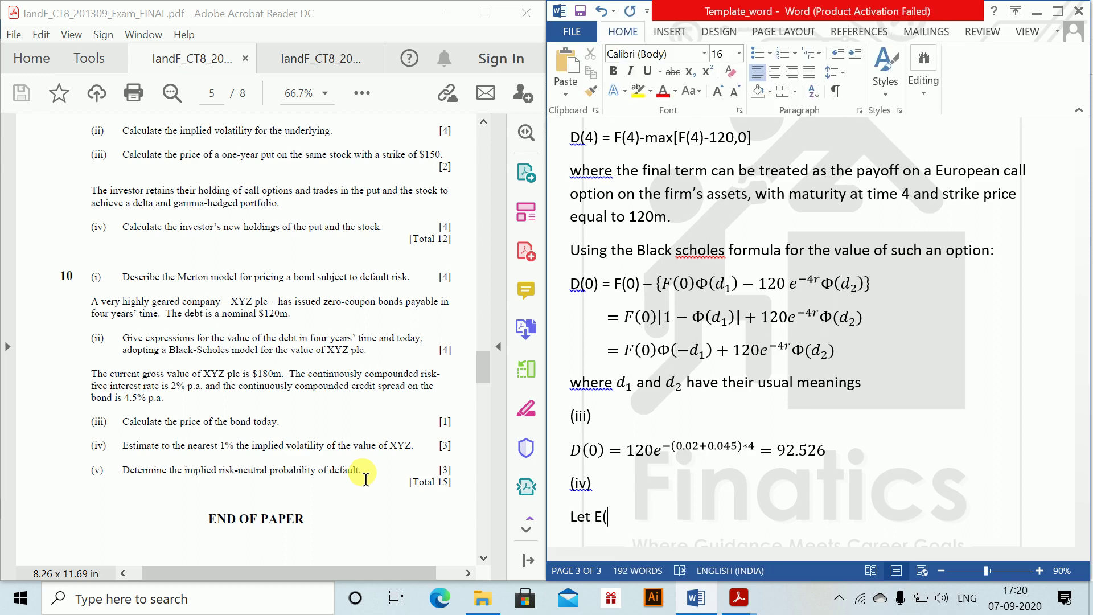
{"action": "type", "text": "(t) be the implied c"}
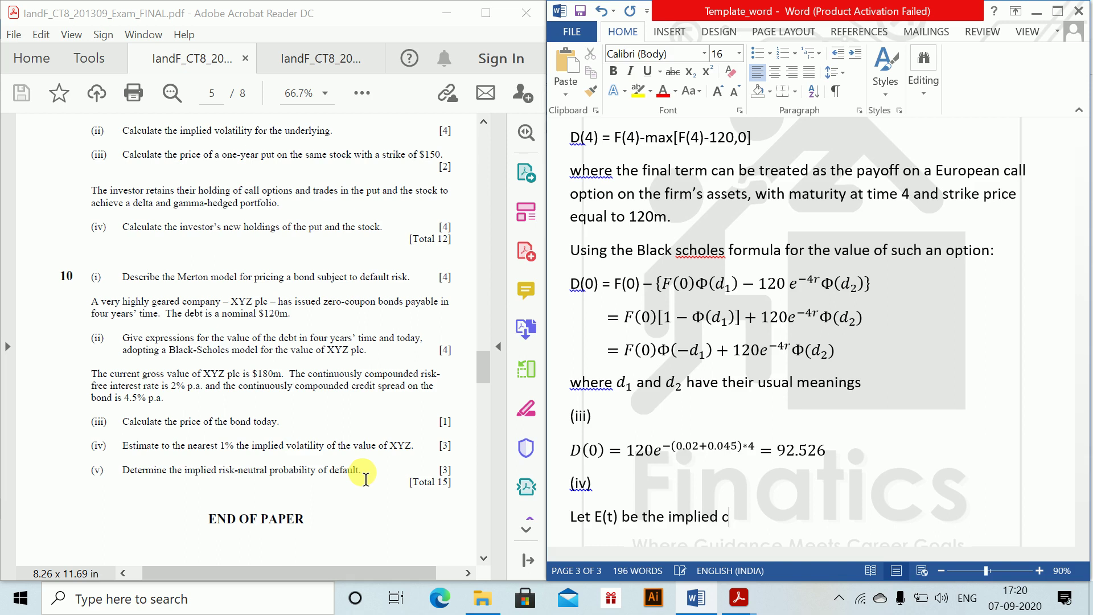
{"action": "key", "text": "BackSpace"}
{"action": "type", "text": "volatility at time "}
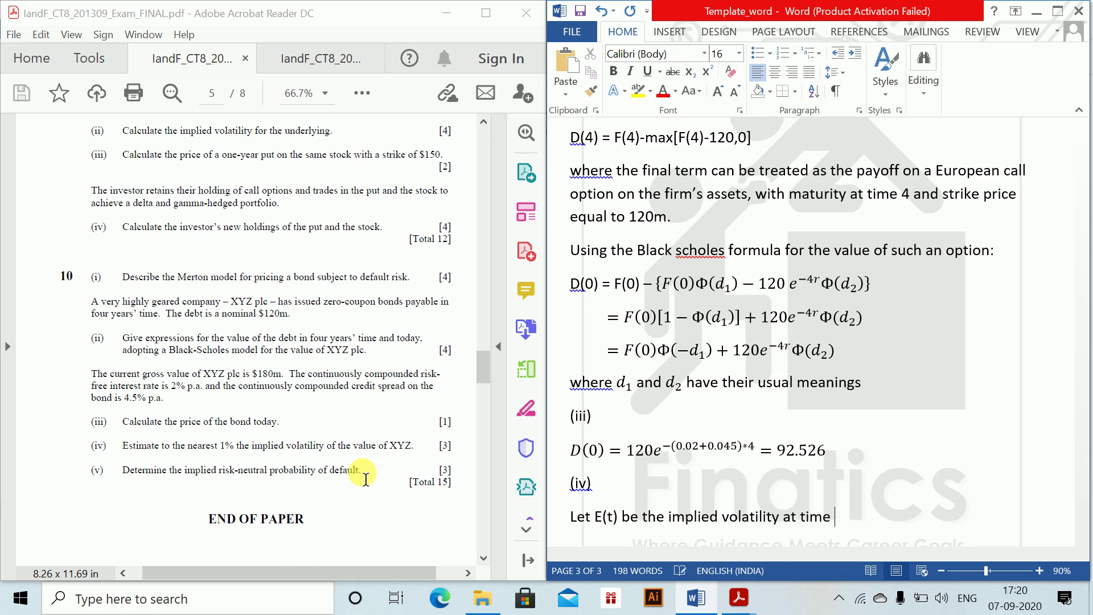
{"action": "type", "text": "t. The equaity value at"}
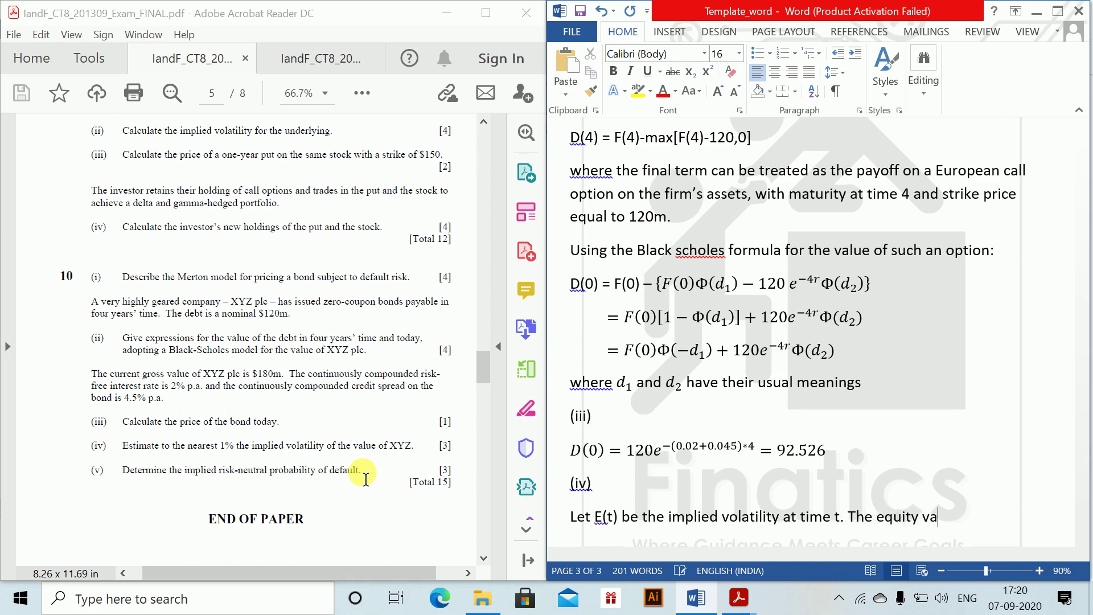
{"action": "key", "text": "BackSpace"}
{"action": "key", "text": "BackSpace"}
{"action": "key", "text": "BackSpace"}
- Finish the part (iv) sentence with "is the difference between the firms total value and the value of debt, so at time zero, we have:"
{"action": "type", "text": "is the differen"}
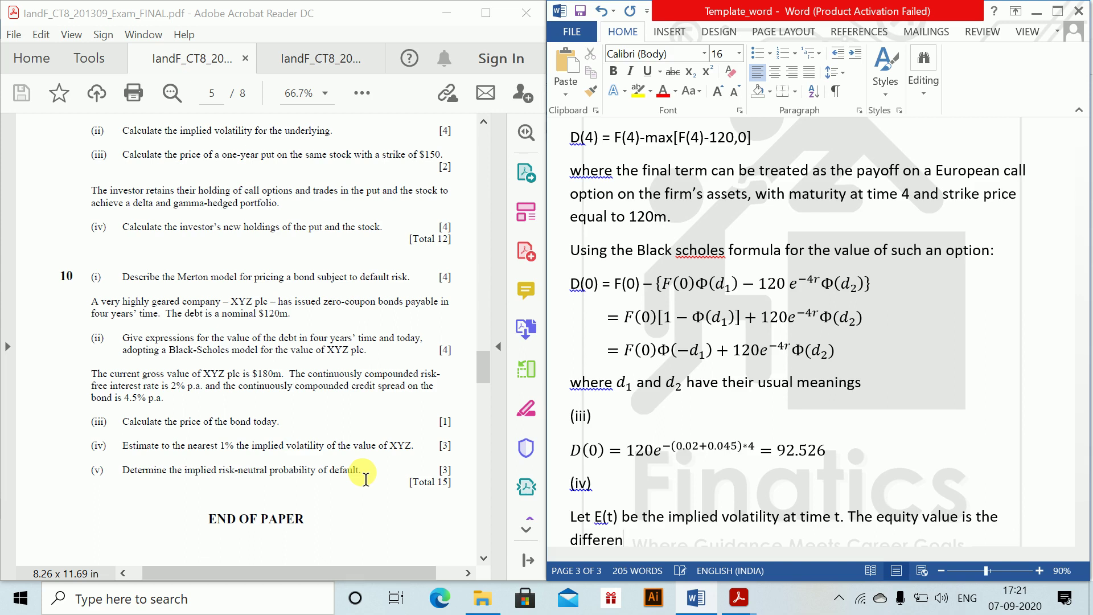
{"action": "type", "text": "ce between the firms total"}
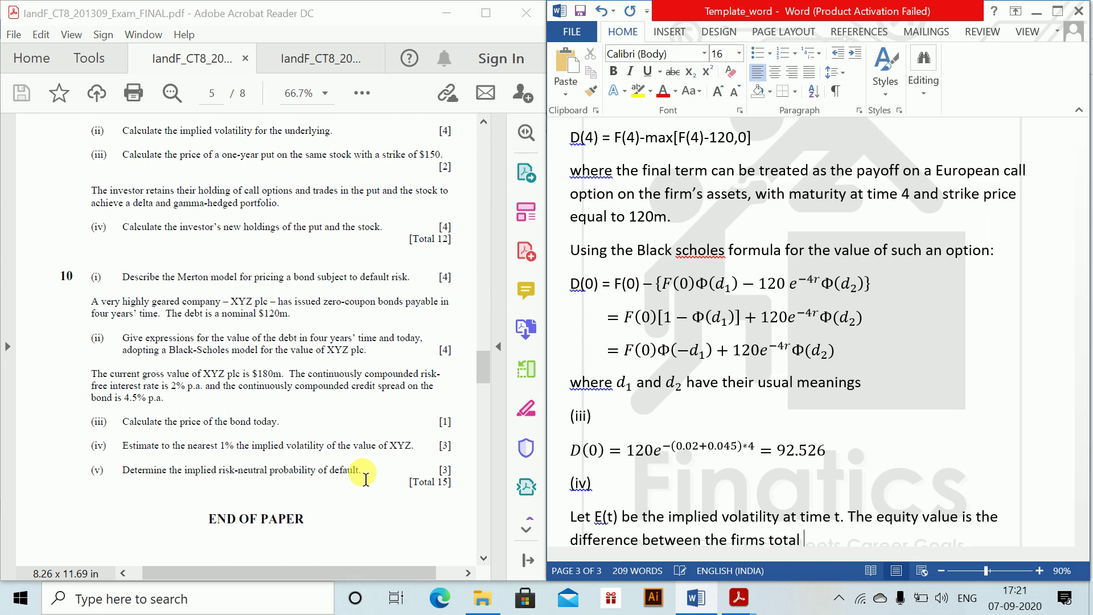
{"action": "type", "text": "ue "}
{"action": "type", "text": "and the vlaue of "}
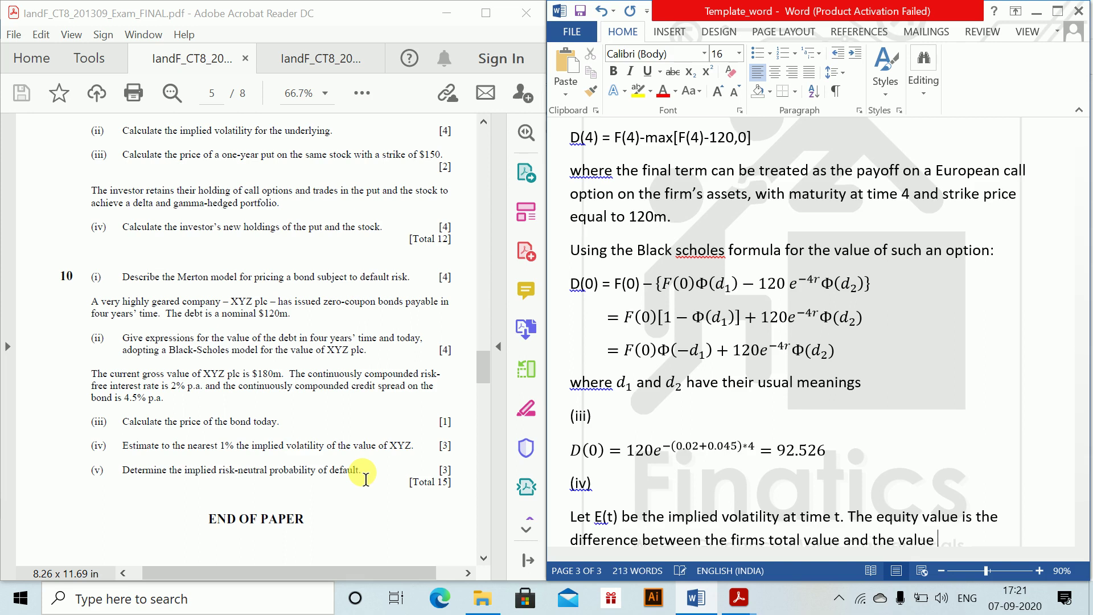
{"action": "type", "text": "debt, so at time "}
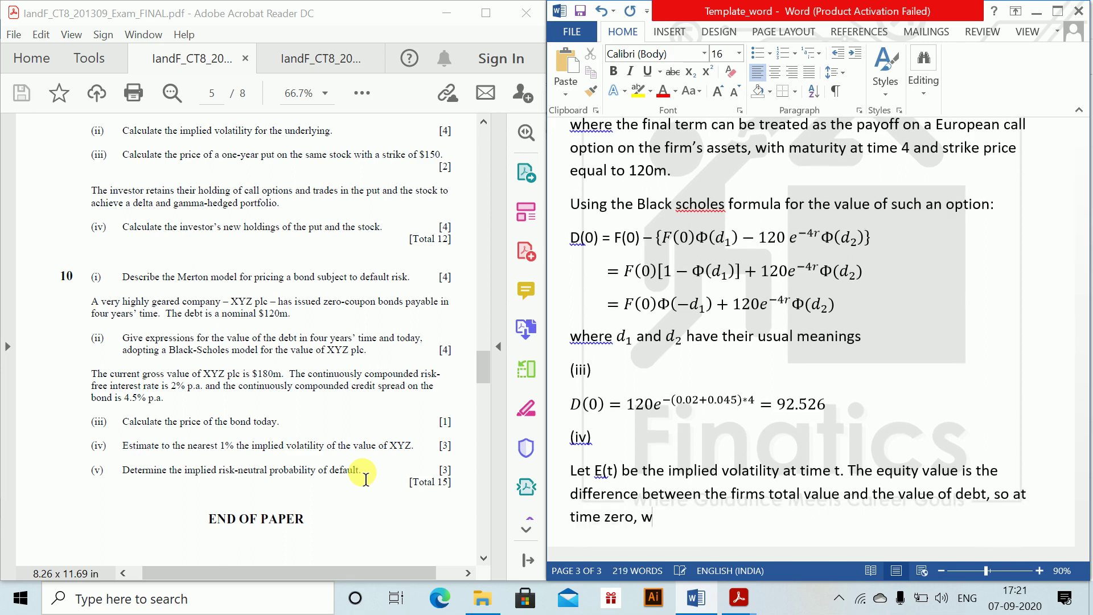
{"action": "type", "text": "zero, we have:"}
{"action": "key", "text": "Return"}
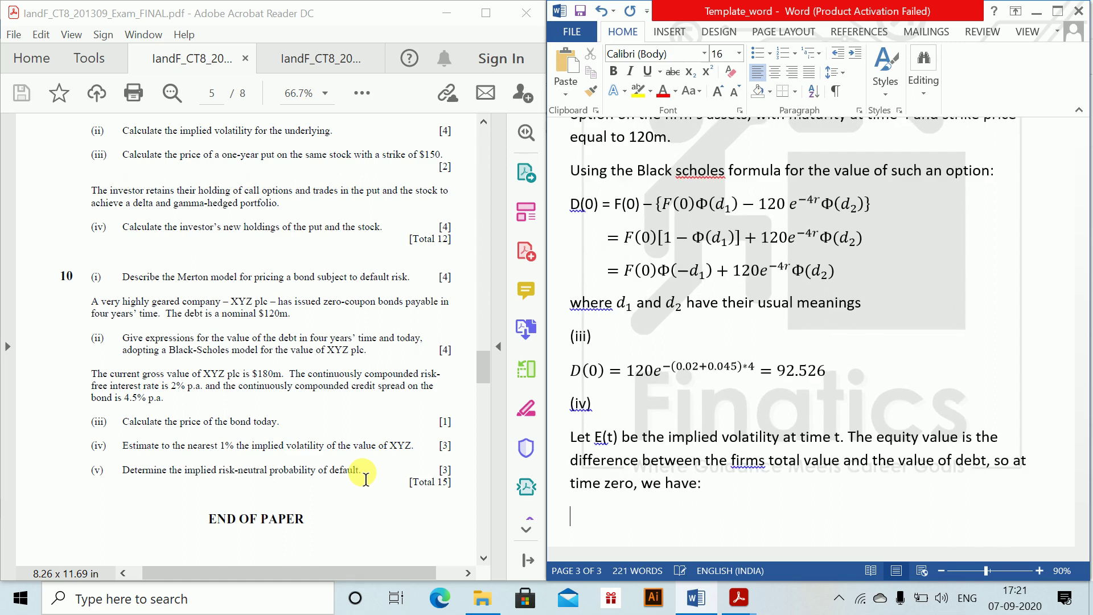
- Insert the equation E(0) = F(0) − D(0) below the part (iv) sentence
{"action": "key", "text": "alt+equal"}
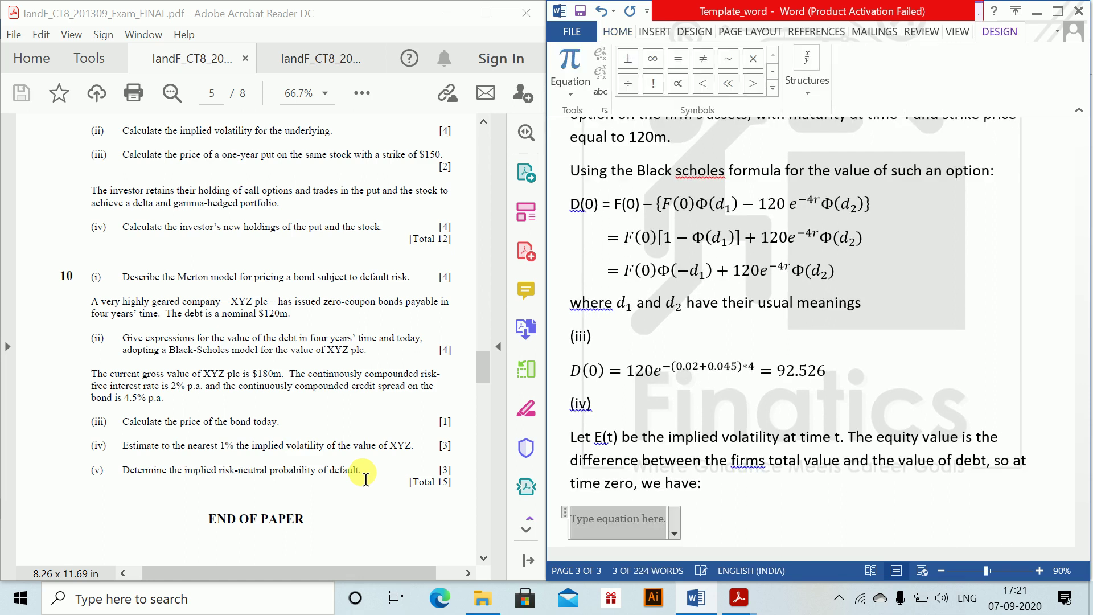
{"action": "type", "text": "E(0)"}
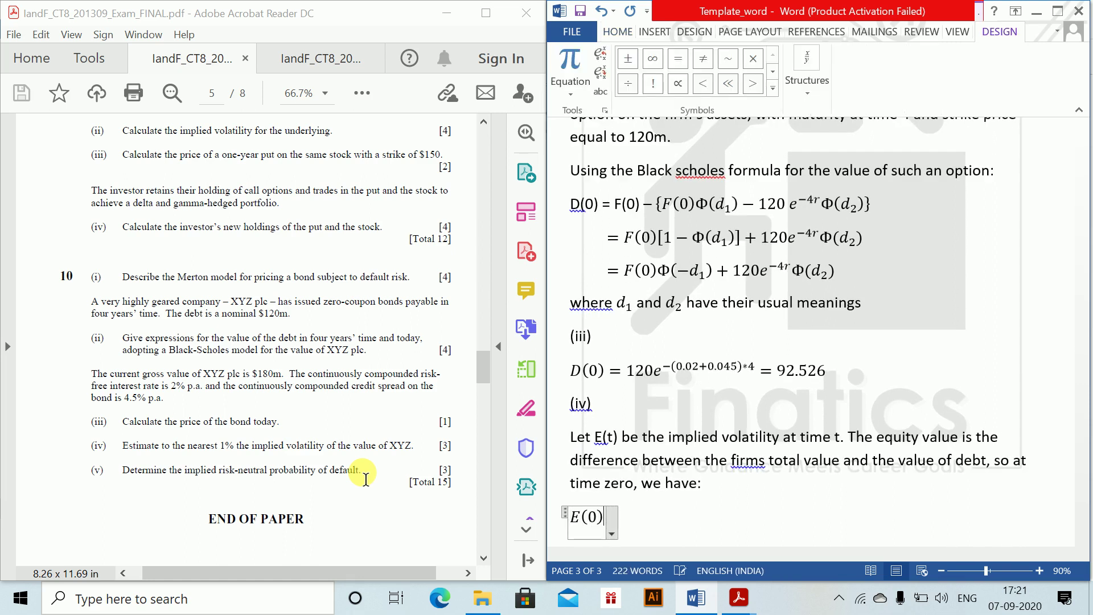
{"action": "type", "text": "=F"}
{"action": "type", "text": "(0)"}
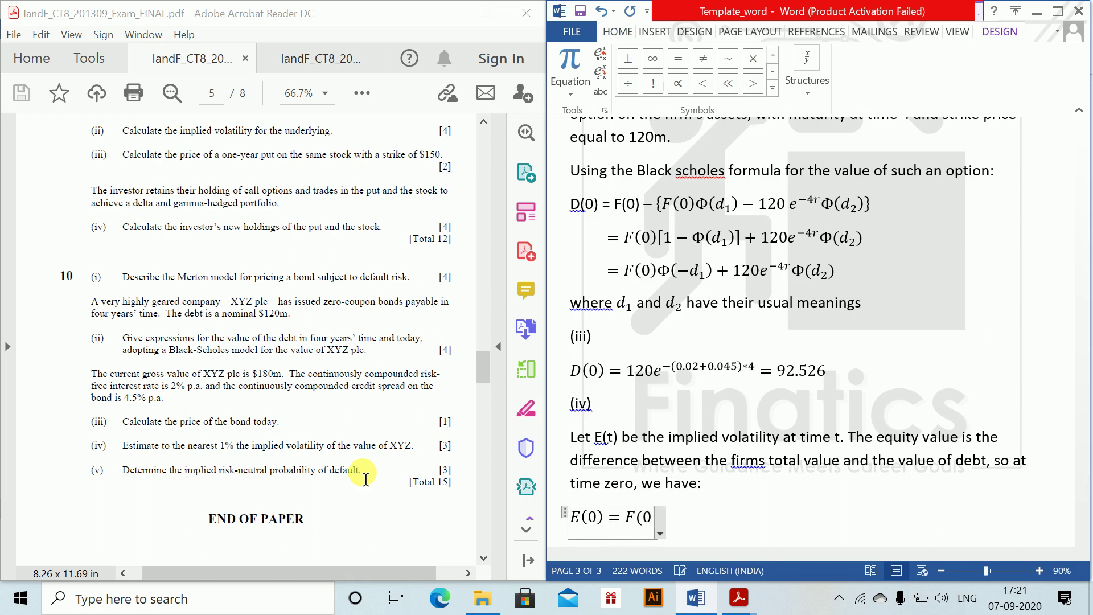
{"action": "type", "text": "-D(0"}
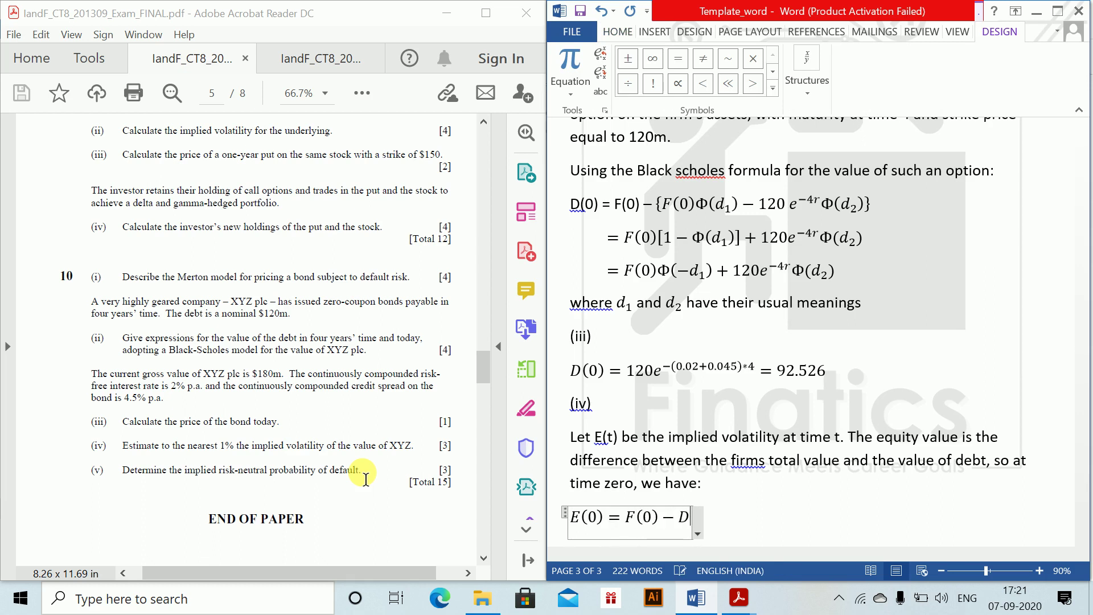
{"action": "type", "text": ")"}
{"action": "key", "text": "Right"}
- Add an indented equation line below reading = 180 − 92.526 = 87.474
{"action": "key", "text": "Return"}
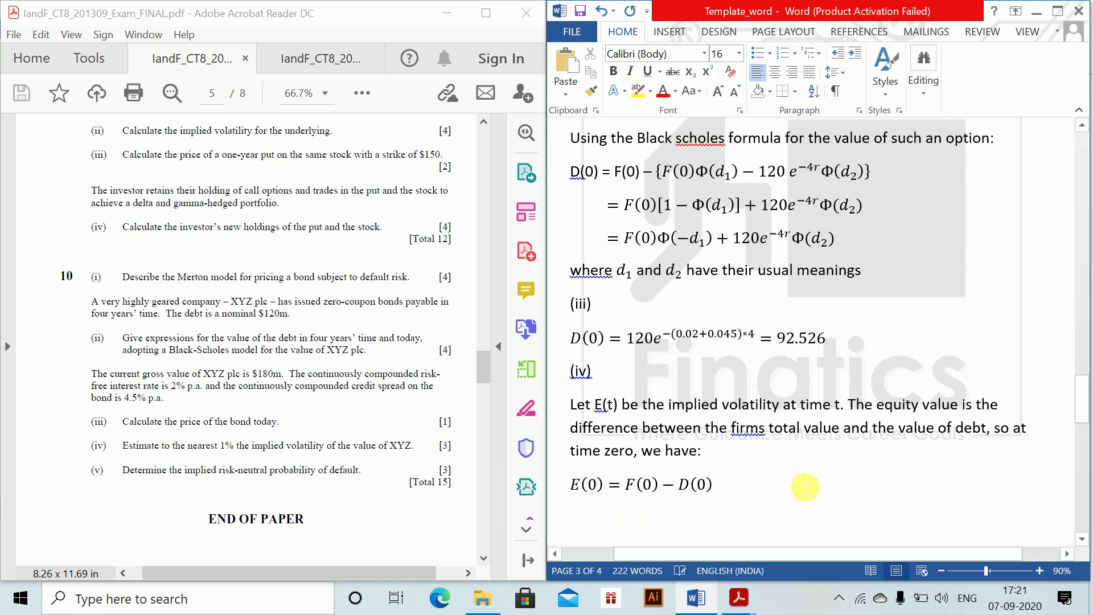
{"action": "key", "text": "Tab"}
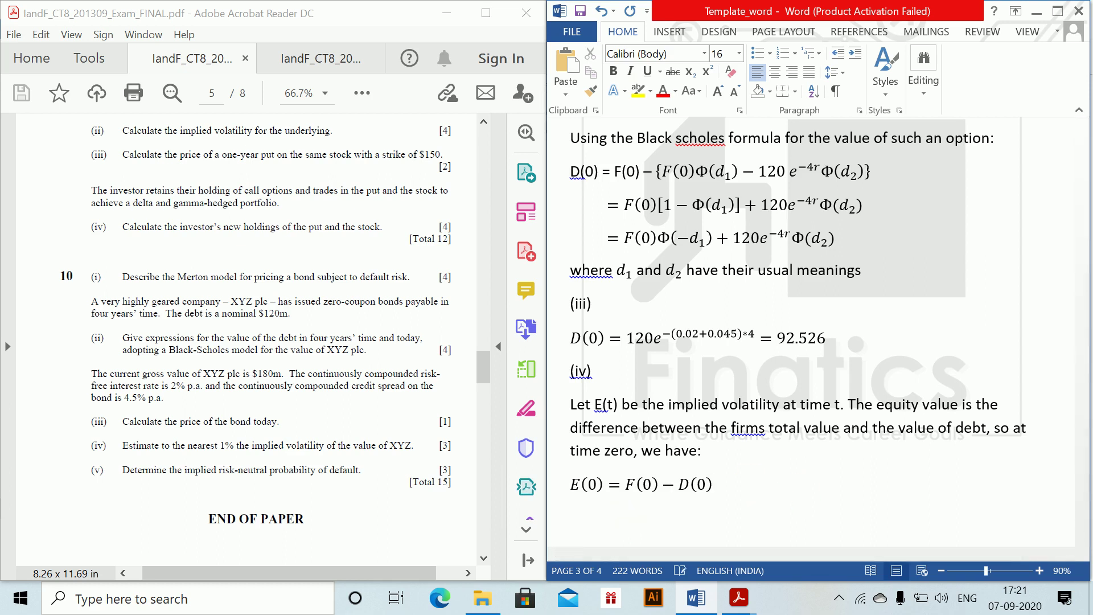
{"action": "key", "text": "alt+equal"}
{"action": "type", "text": "="}
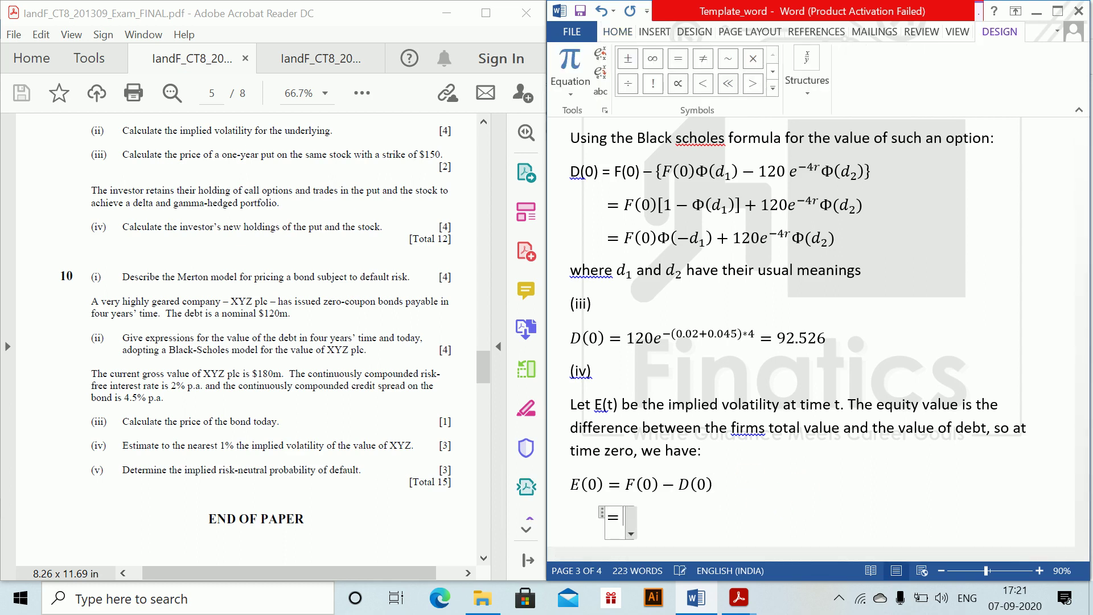
{"action": "type", "text": "180-"}
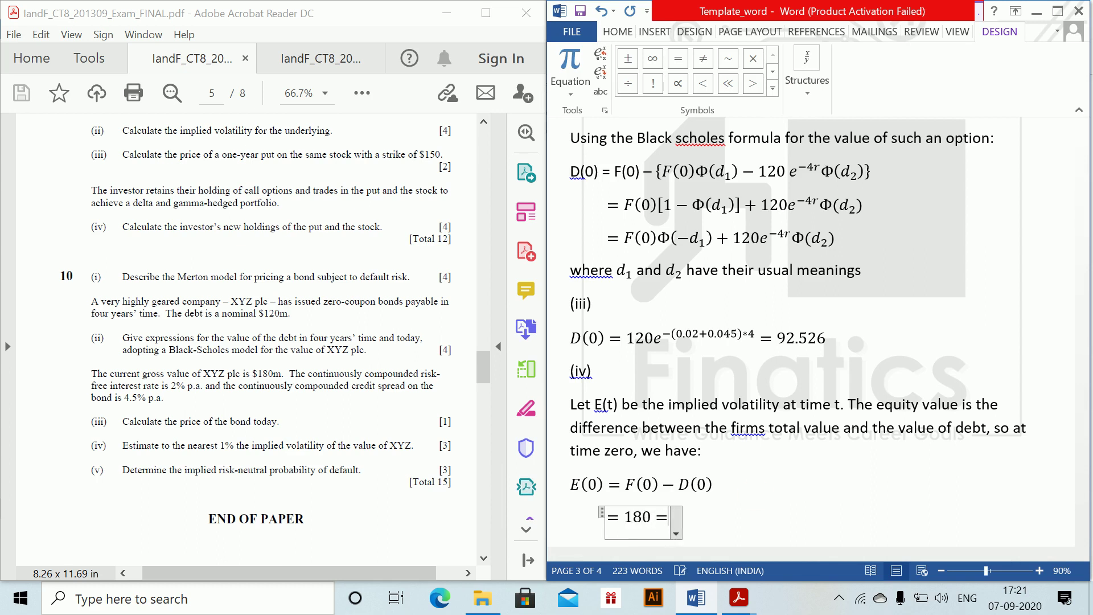
{"action": "key", "text": "BackSpace"}
{"action": "type", "text": "-92.5"}
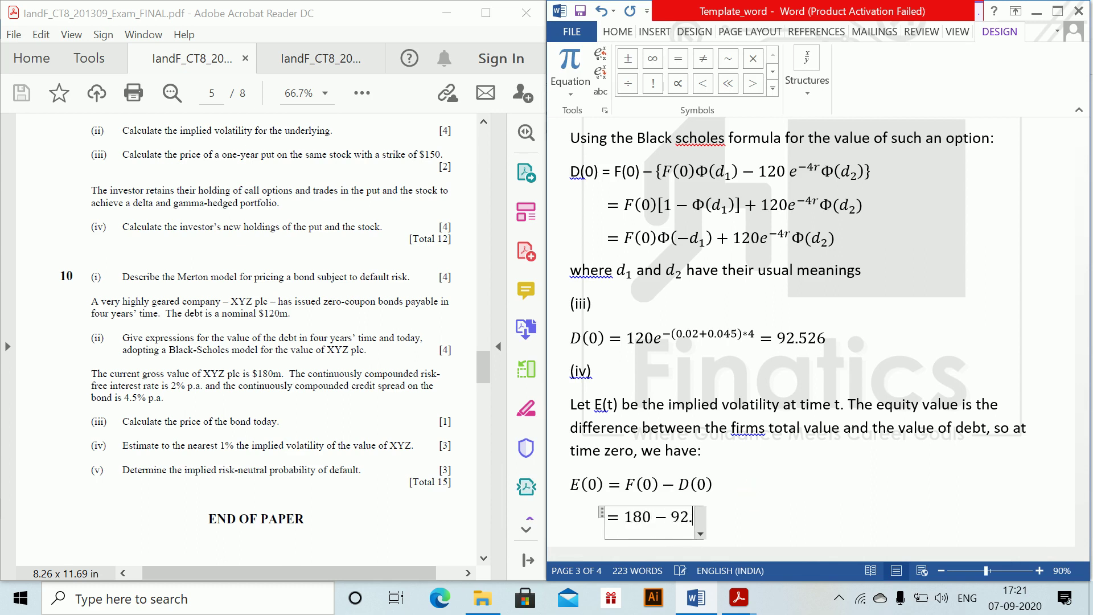
{"action": "type", "text": "26="}
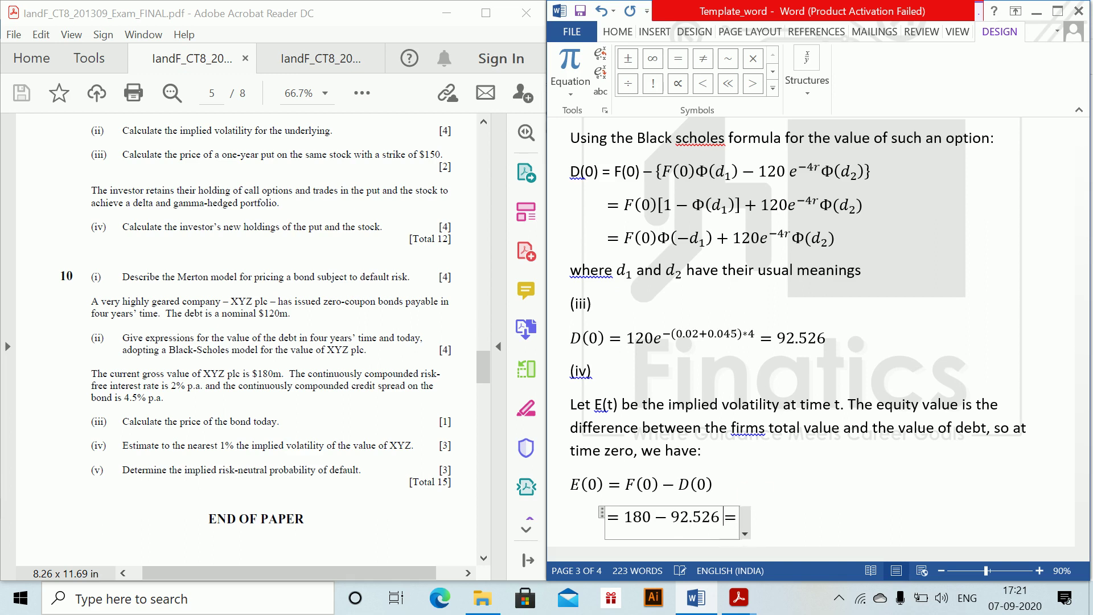
{"action": "type", "text": "87"}
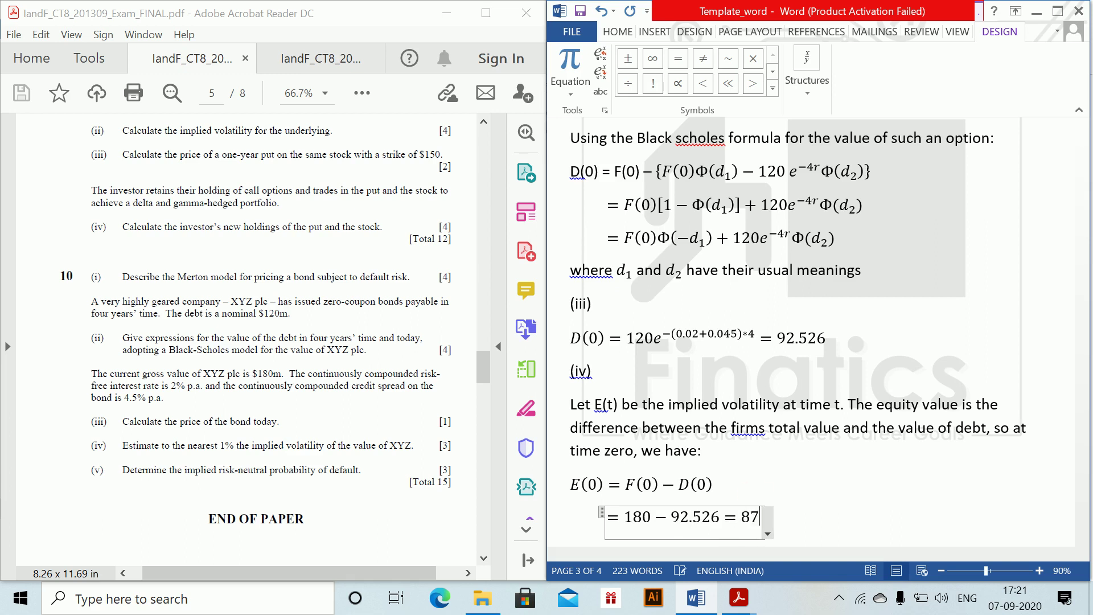
{"action": "type", "text": ".474"}
{"action": "left_click", "coordinate": [757, 507]}
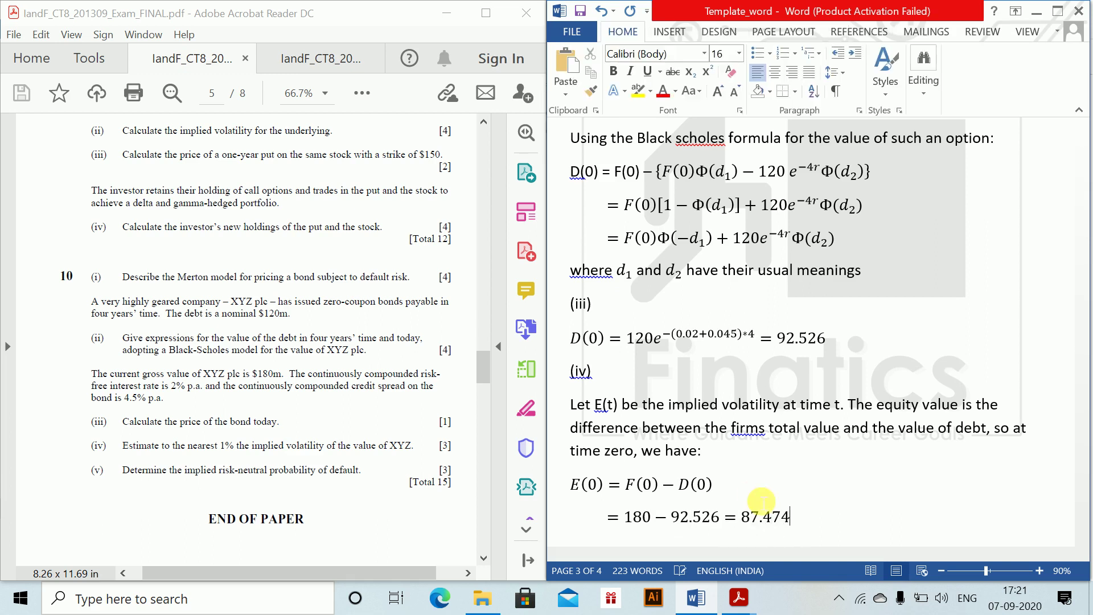
- Begin another equation on a new line with E(0) = F(0)
{"action": "key", "text": "Return"}
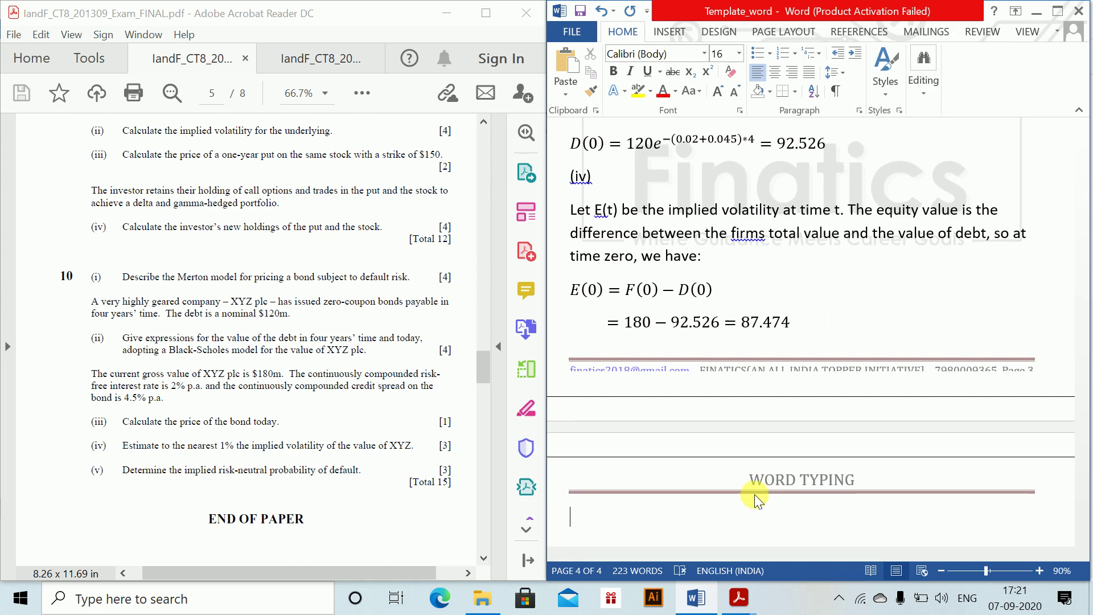
{"action": "key", "text": "alt+equal"}
{"action": "type", "text": "E(0"}
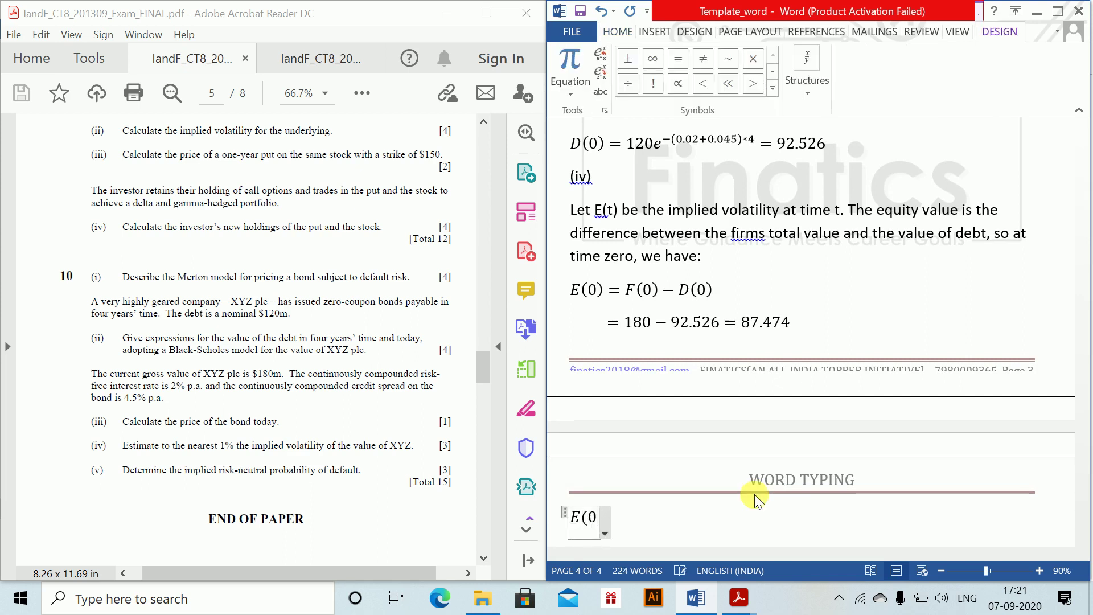
{"action": "type", "text": ") "}
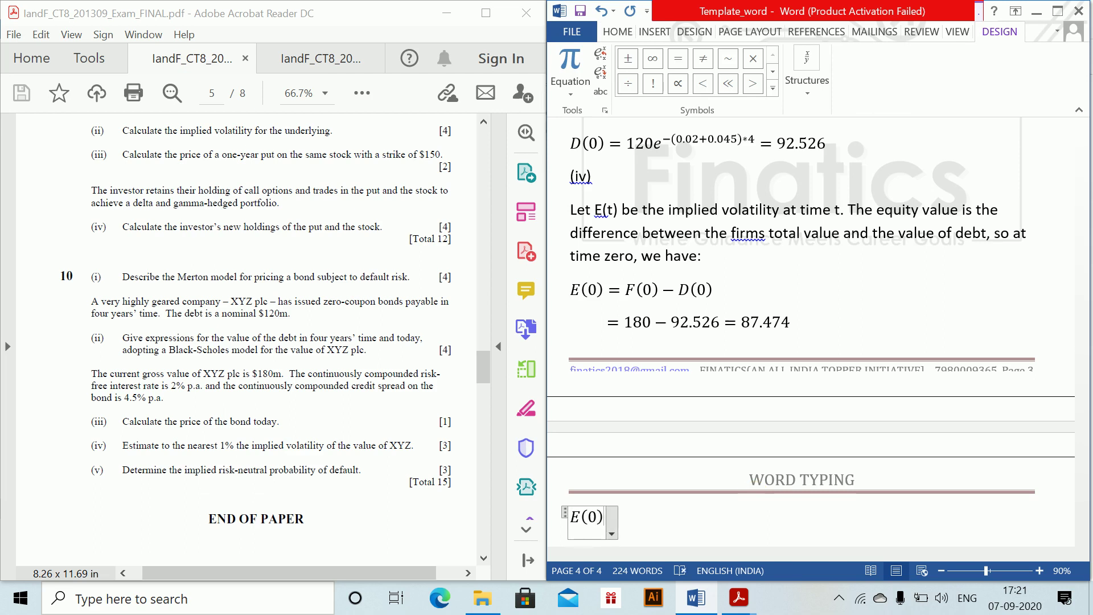
{"action": "type", "text": "= F(0"}
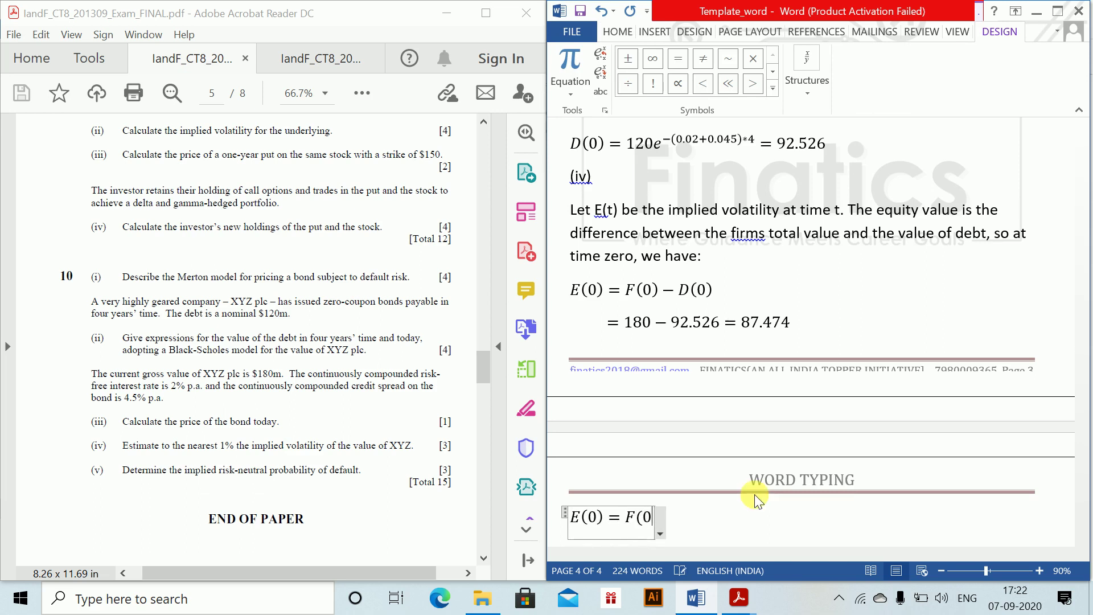
{"action": "type", "text": ")"}
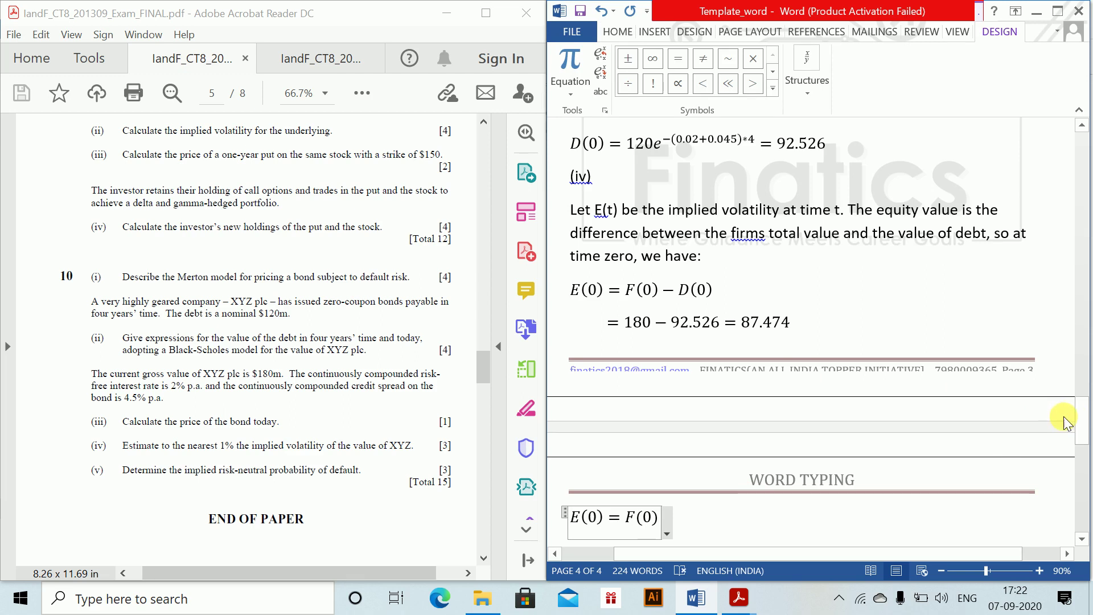
- Copy the expression from (0)Φ(−d_1) through 120e^(−4r)Φ(d_2) in the last line of the part (ii) D(0) derivation
{"action": "scroll", "coordinate": [1075, 409], "scroll_direction": "up", "scroll_amount": 5}
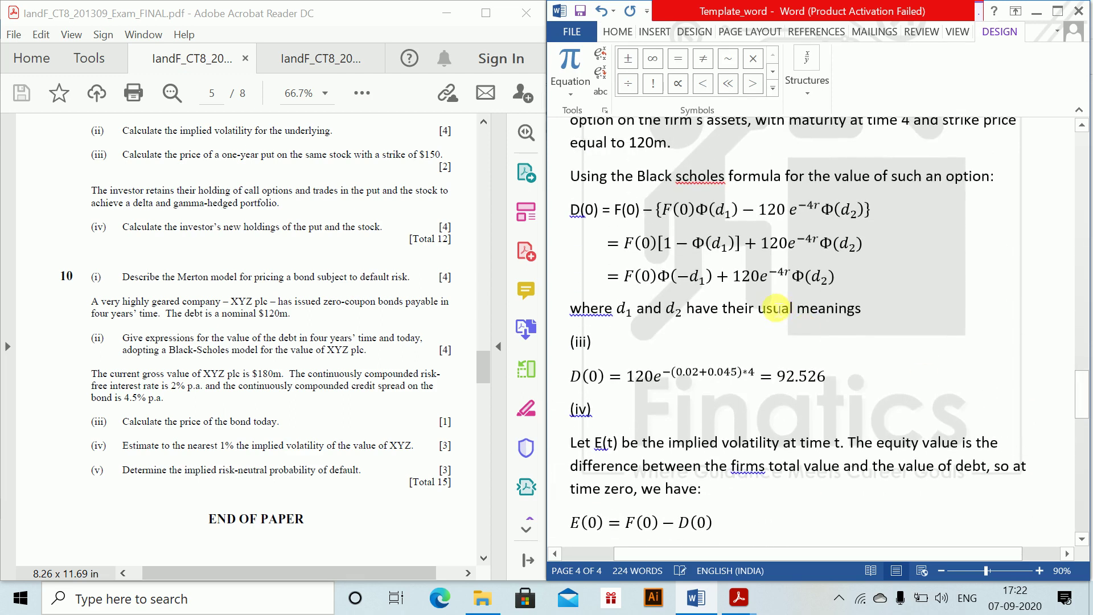
{"action": "left_click", "coordinate": [651, 283]}
{"action": "left_click_drag", "start_coordinate": [638, 283], "coordinate": [800, 280]}
{"action": "key", "text": "ctrl+c"}
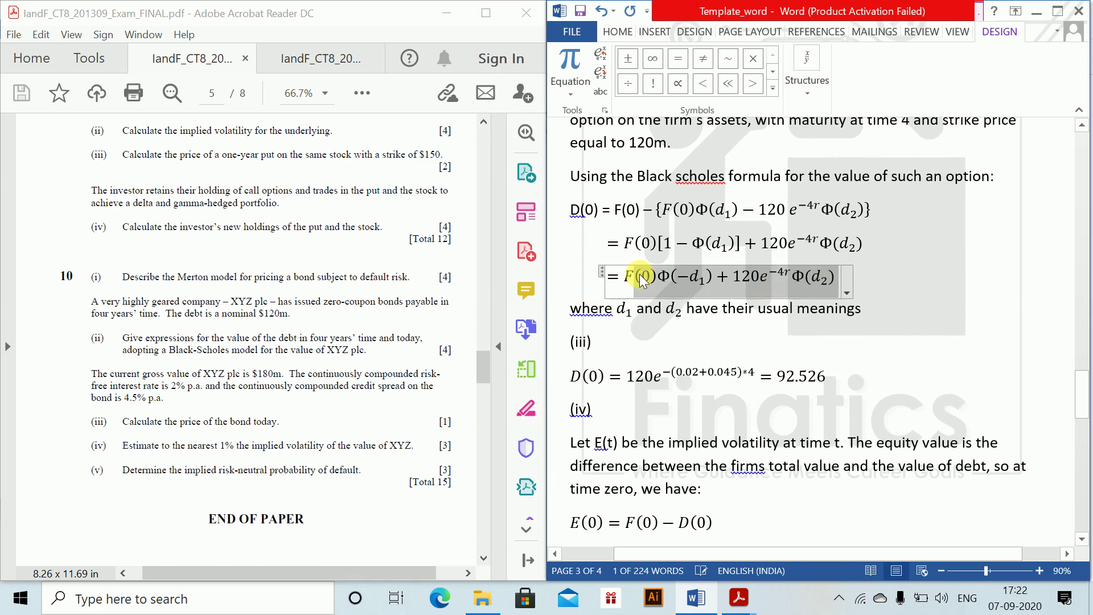
- Paste the copied expression into the new E(0) equation after the equals sign so it reads E(0) = F(0)Φ(−d_1) + 120e^(−4r)Φ(d_2)
{"action": "left_click_drag", "start_coordinate": [1078, 396], "coordinate": [1078, 436]}
{"action": "left_click", "coordinate": [677, 305]}
{"action": "key", "text": "BackSpace"}
{"action": "key", "text": "BackSpace"}
{"action": "key", "text": "BackSpace"}
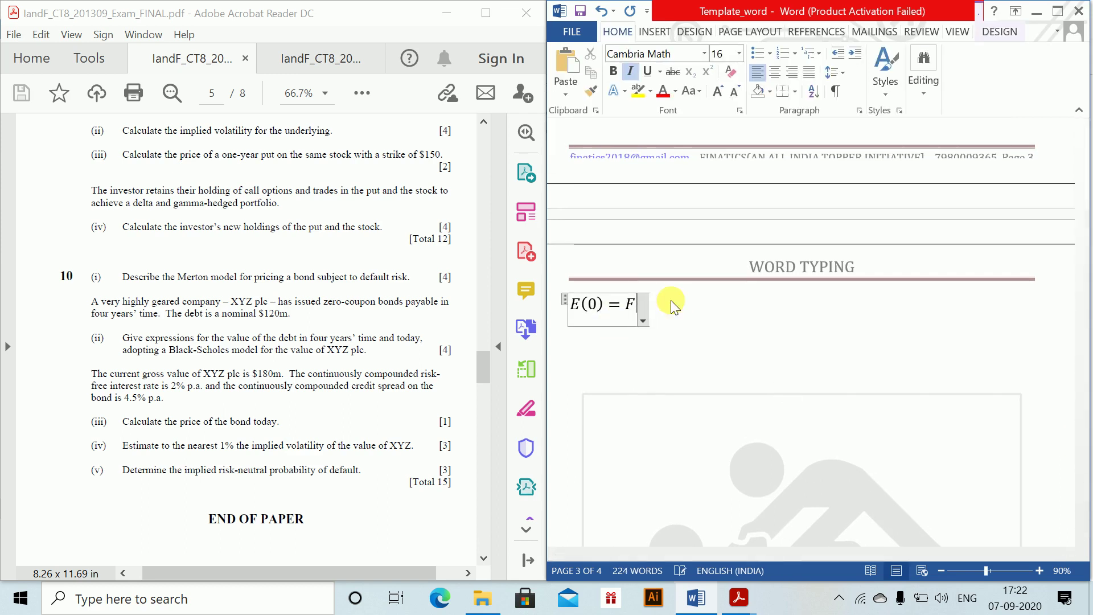
{"action": "key", "text": "BackSpace"}
{"action": "key", "text": "ctrl+v"}
{"action": "left_click", "coordinate": [628, 305]}
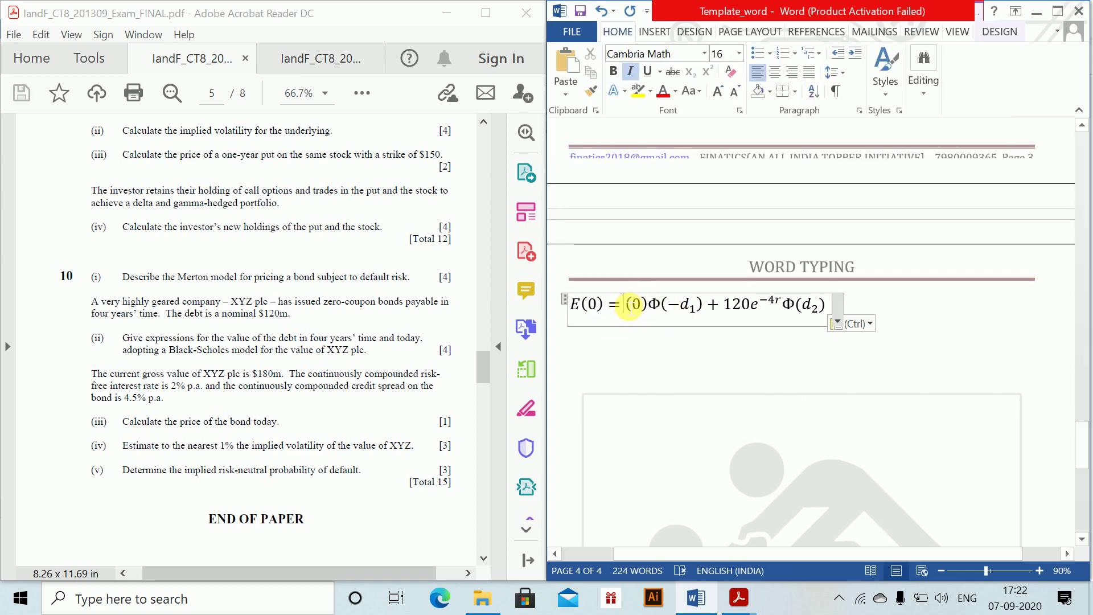
{"action": "type", "text": "F"}
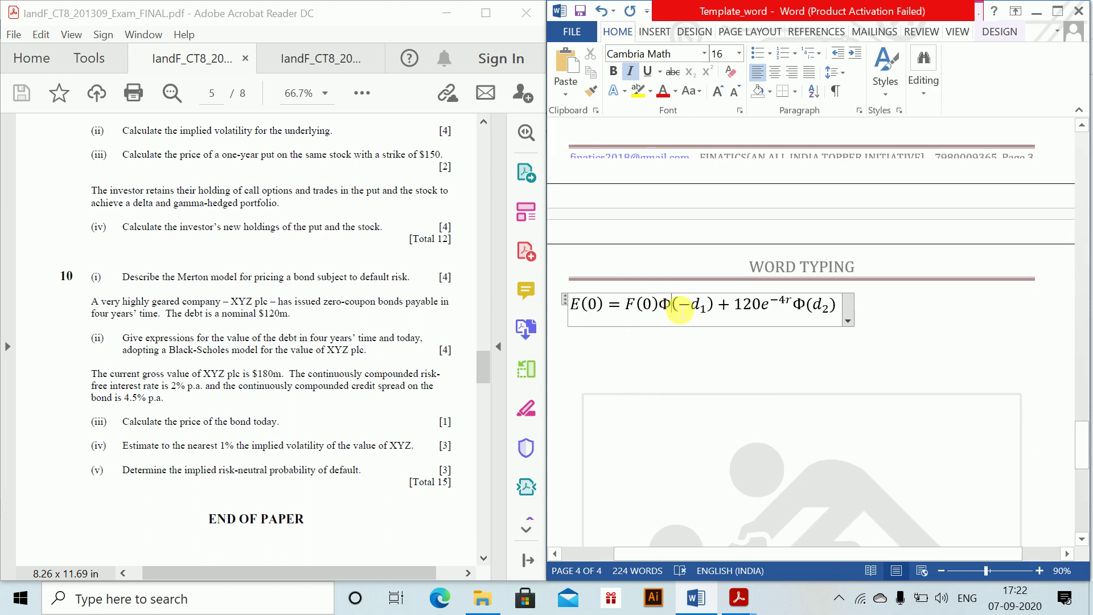
- Correct the signs in the pasted equation so it reads E(0) = F(0)Φ(d_1) − 120e^(−4r)Φ(d_2)
{"action": "left_click", "coordinate": [682, 308]}
{"action": "key", "text": "BackSpace"}
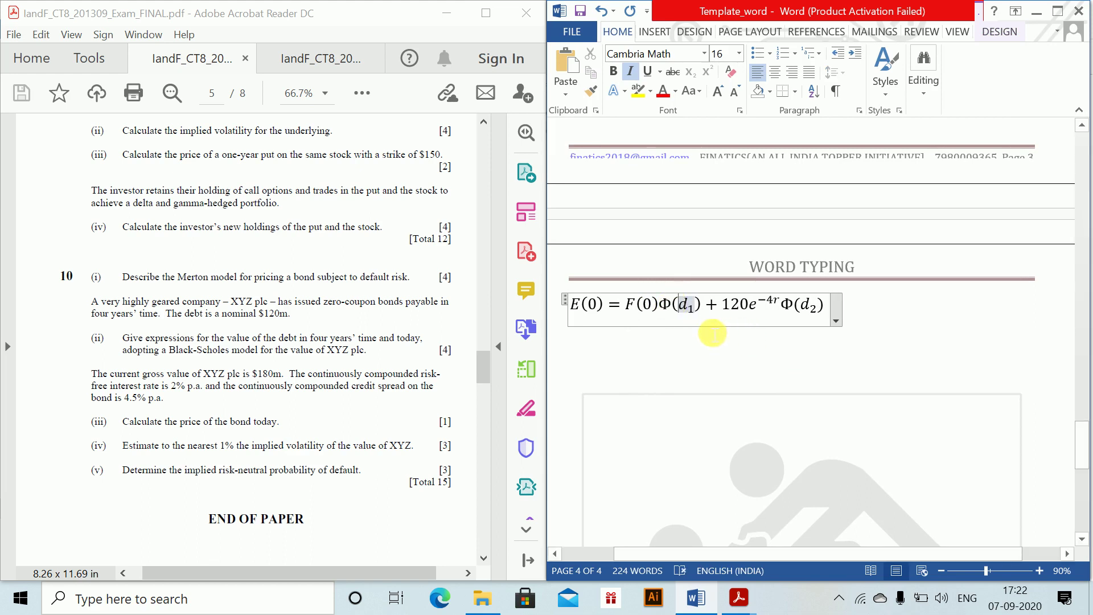
{"action": "left_click", "coordinate": [705, 306]}
{"action": "key", "text": "Delete"}
{"action": "type", "text": "-"}
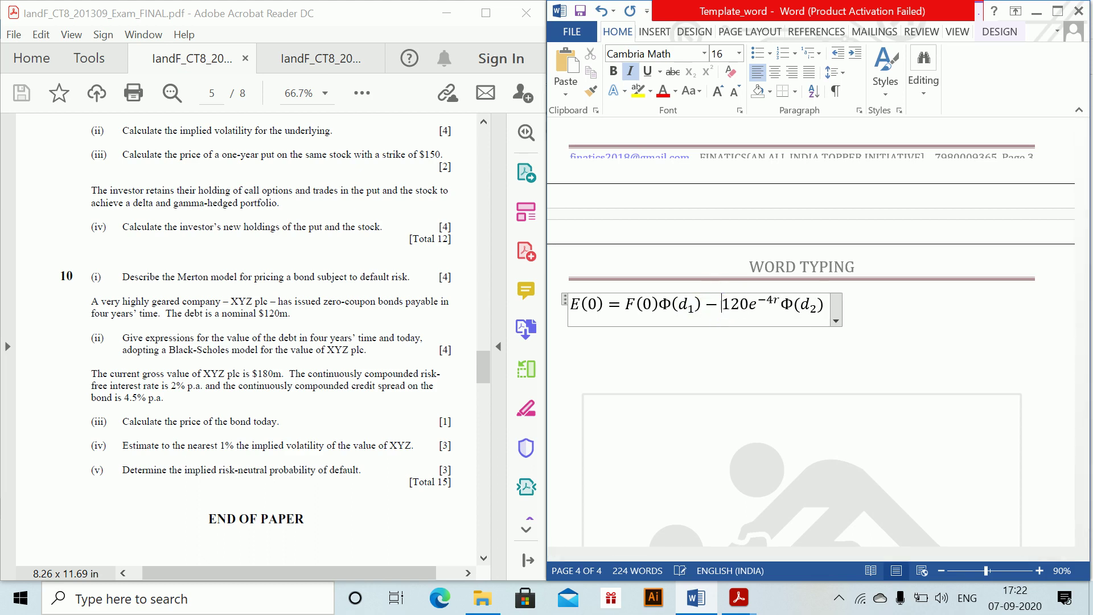
{"action": "left_click", "coordinate": [882, 319]}
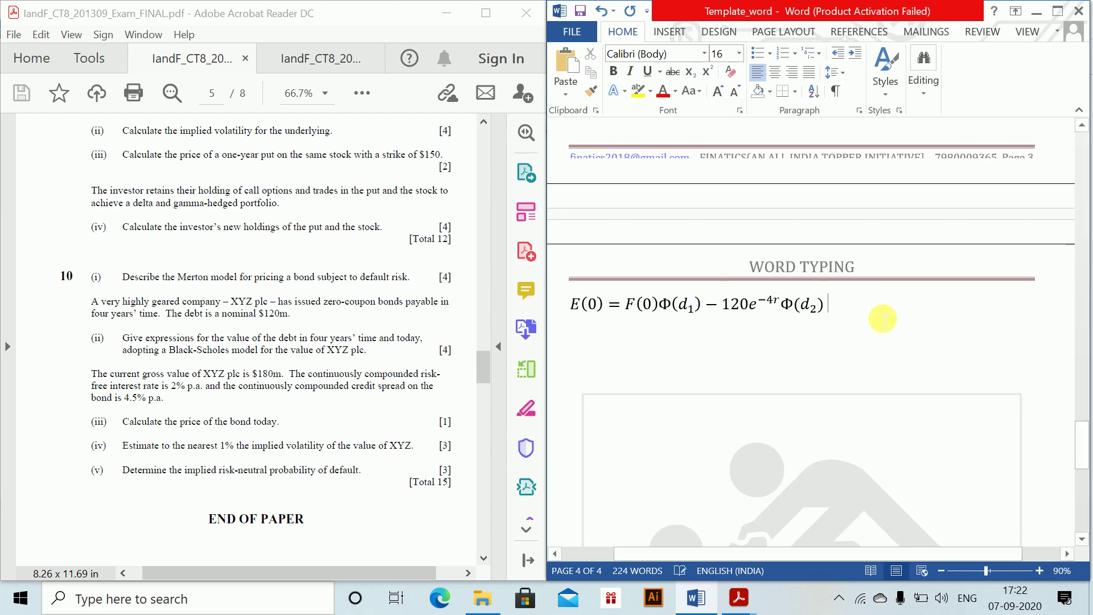
- Start an indented equation line below the E(0) formula with = 180Φ(d_1)
{"action": "key", "text": "Return"}
{"action": "key", "text": "alt+equal"}
{"action": "type", "text": "="}
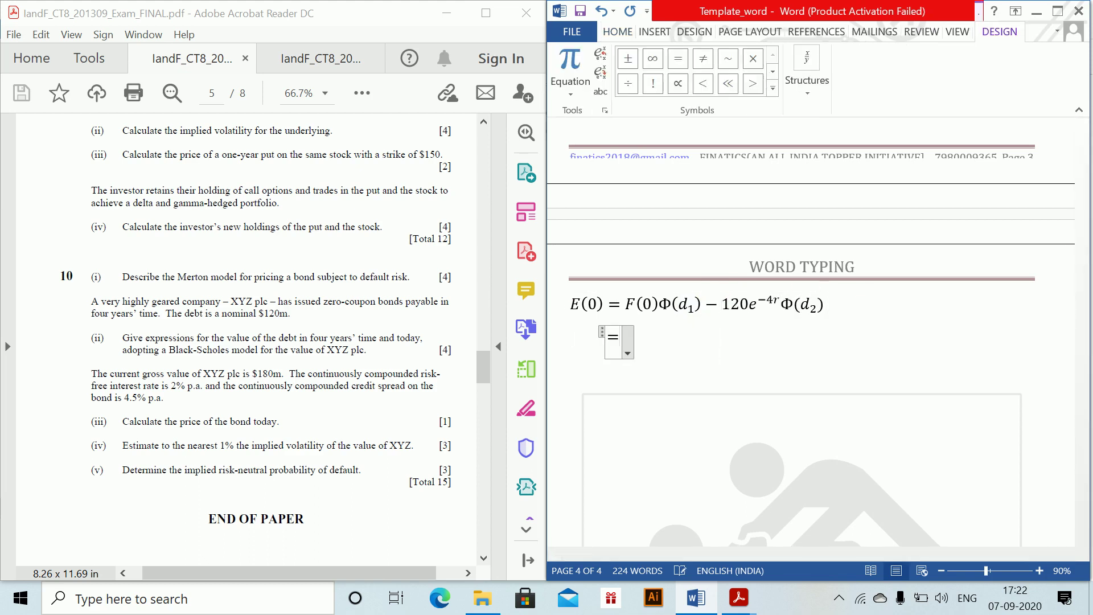
{"action": "type", "text": "180"}
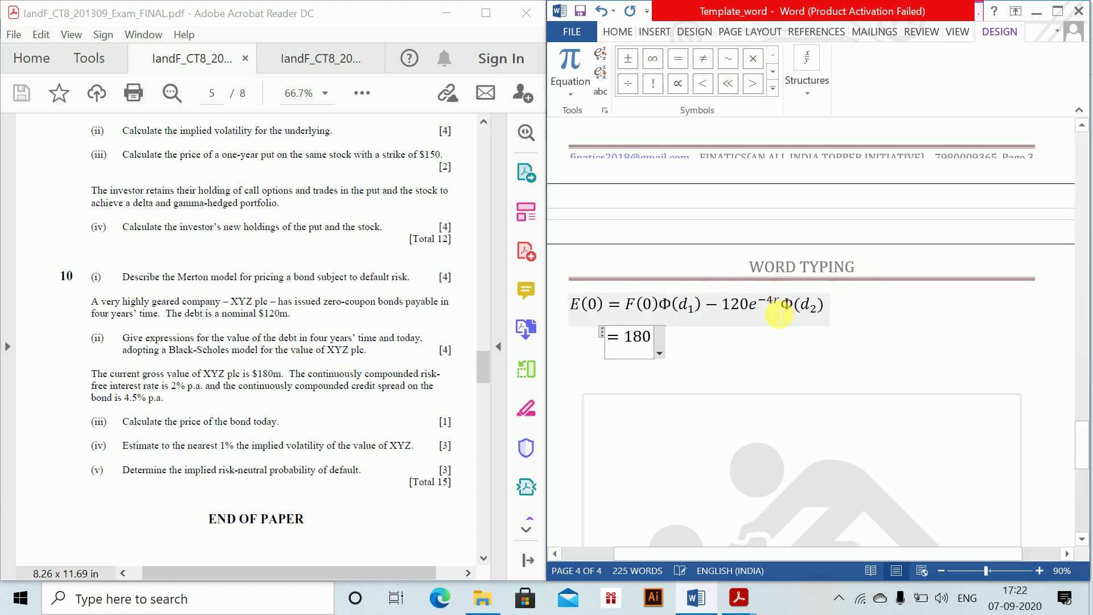
{"action": "type", "text": "\\Phi ("}
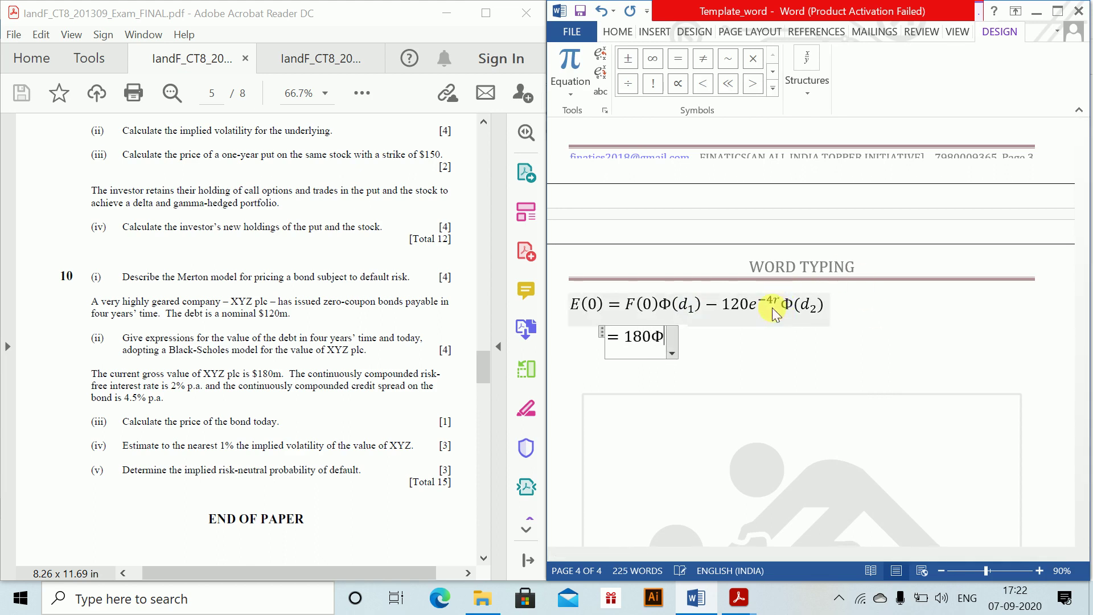
{"action": "type", "text": "d_1)"}
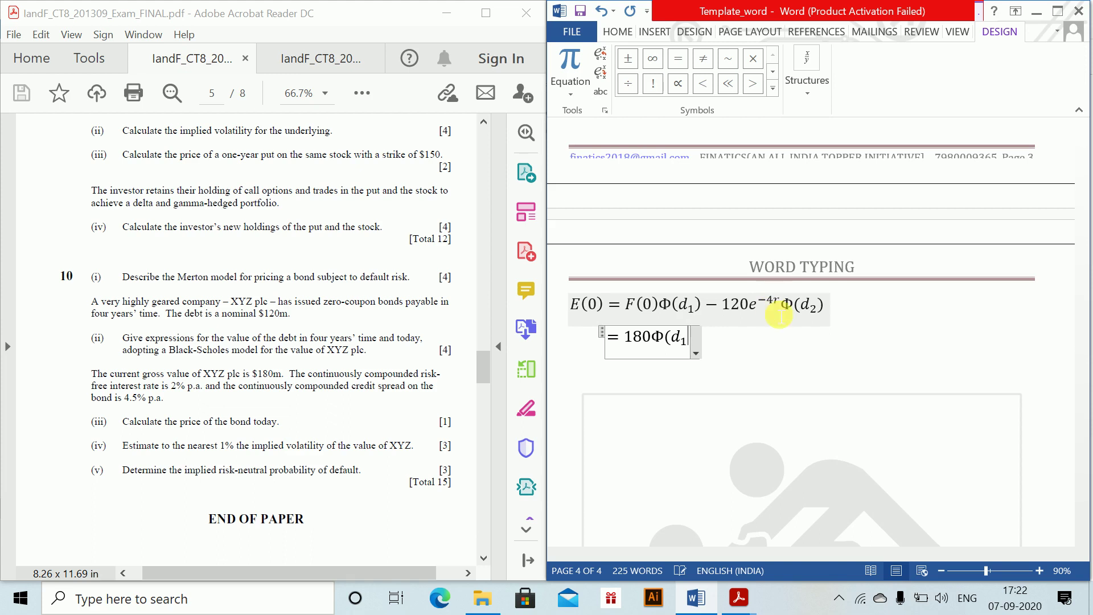
- Complete the 180Φ(d_1) equation line with − 120e^(−0.08)Φ(d_2) and begin a new paragraph below it
{"action": "type", "text": "-120e"}
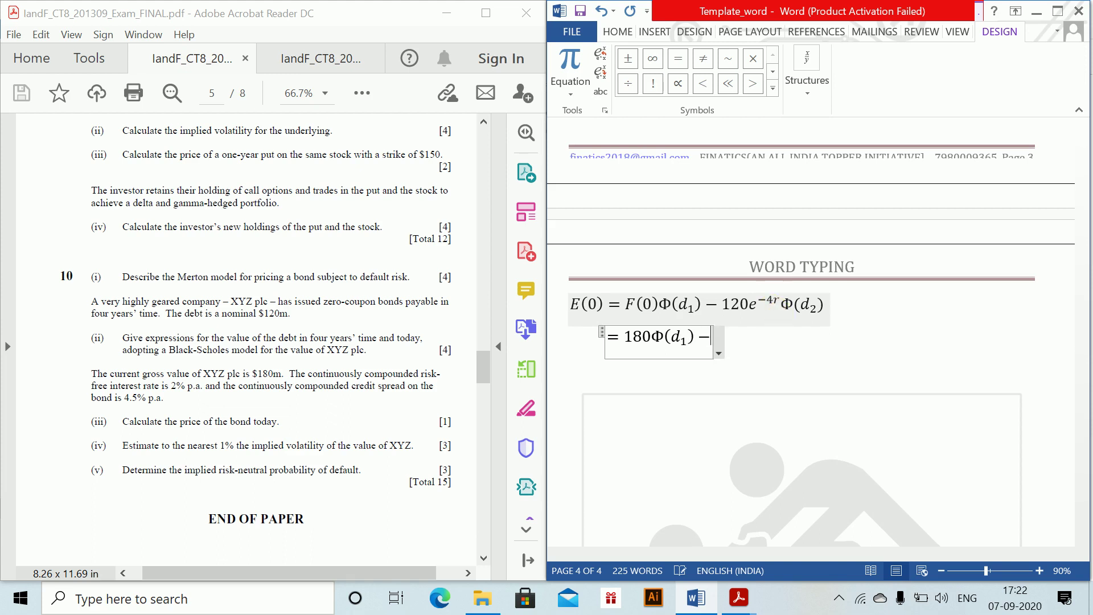
{"action": "type", "text": "^("}
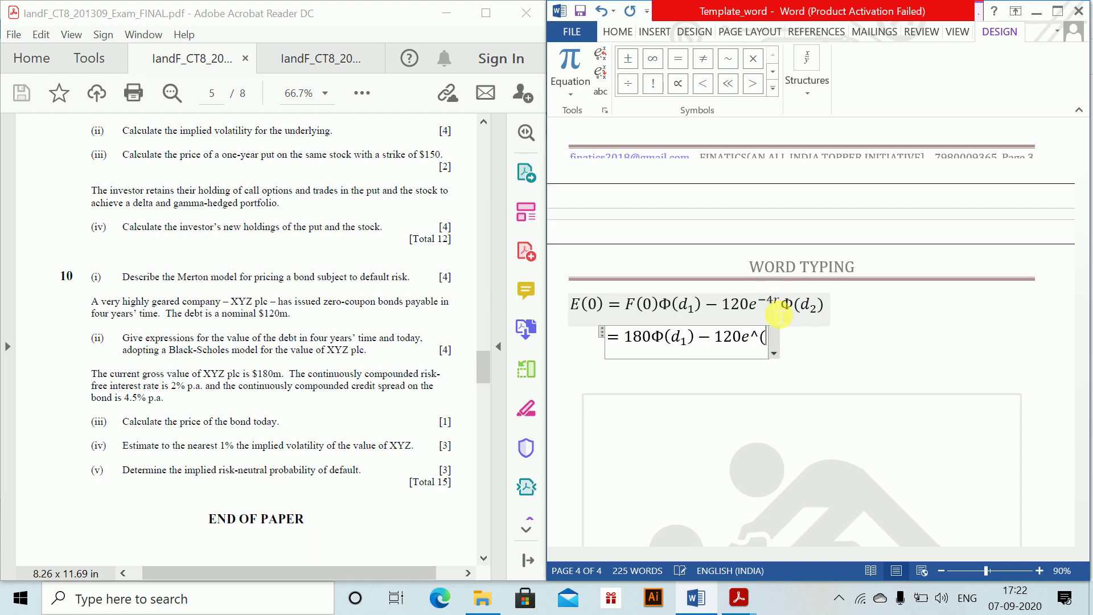
{"action": "type", "text": "-0."}
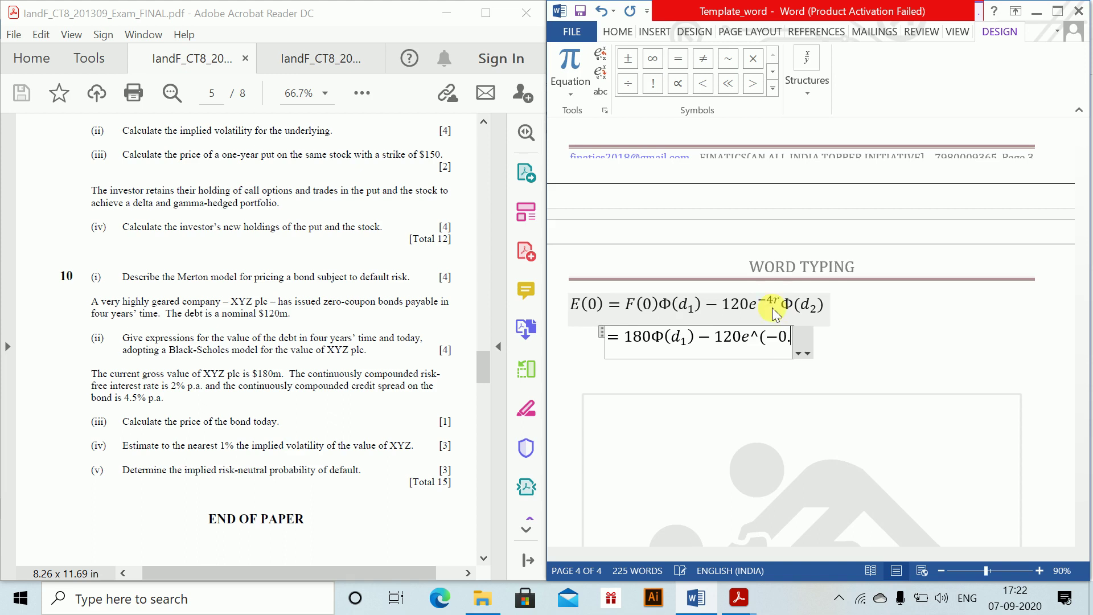
{"action": "type", "text": "08) \\P"}
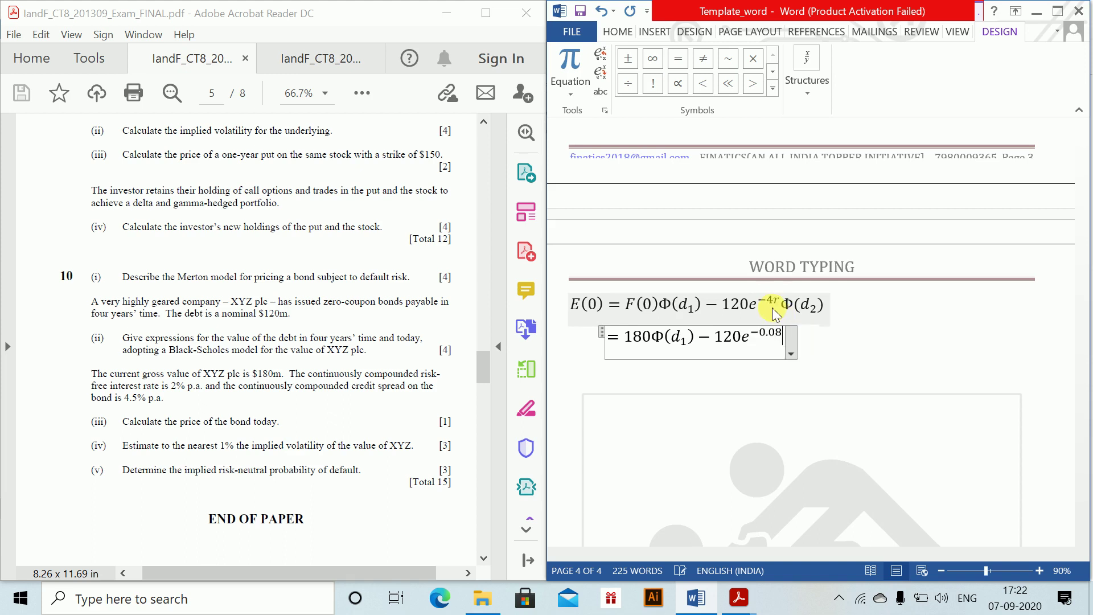
{"action": "type", "text": "hi (d"}
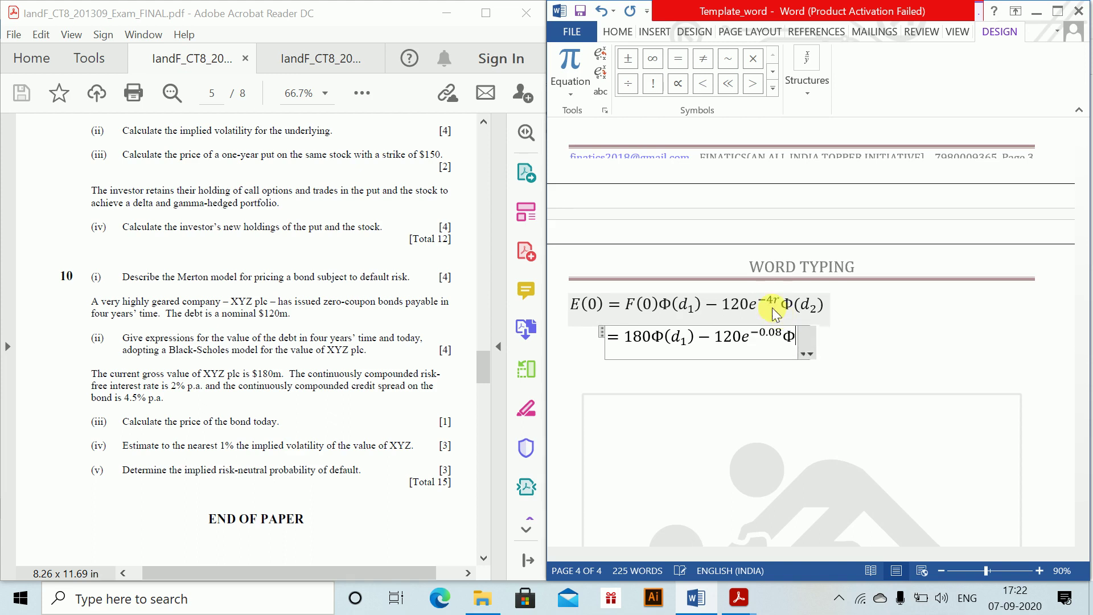
{"action": "type", "text": "_2)"}
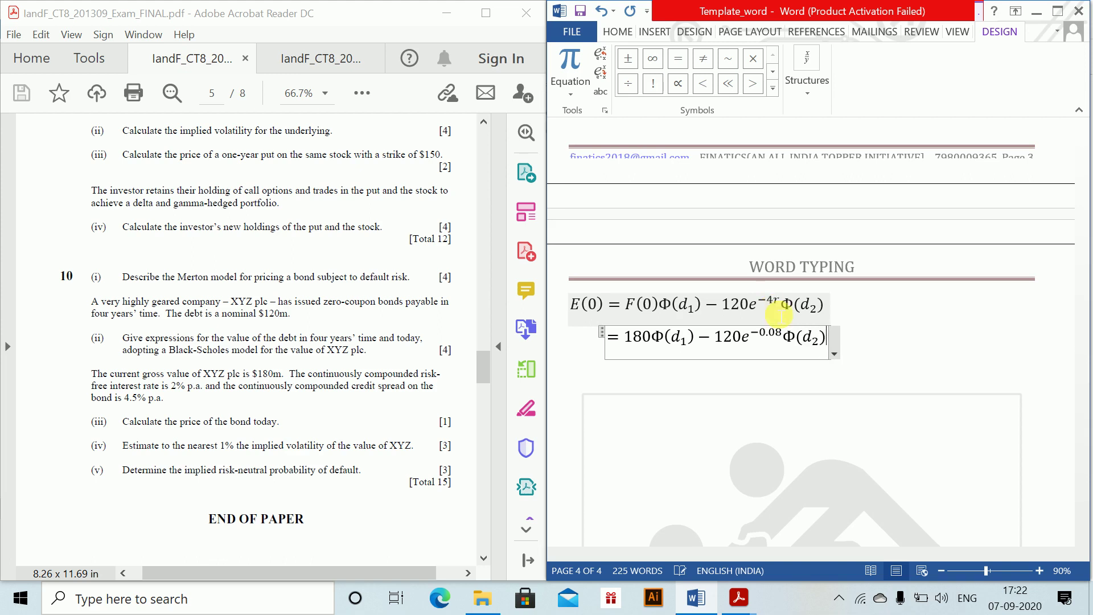
{"action": "key", "text": "Right"}
{"action": "key", "text": "Return"}
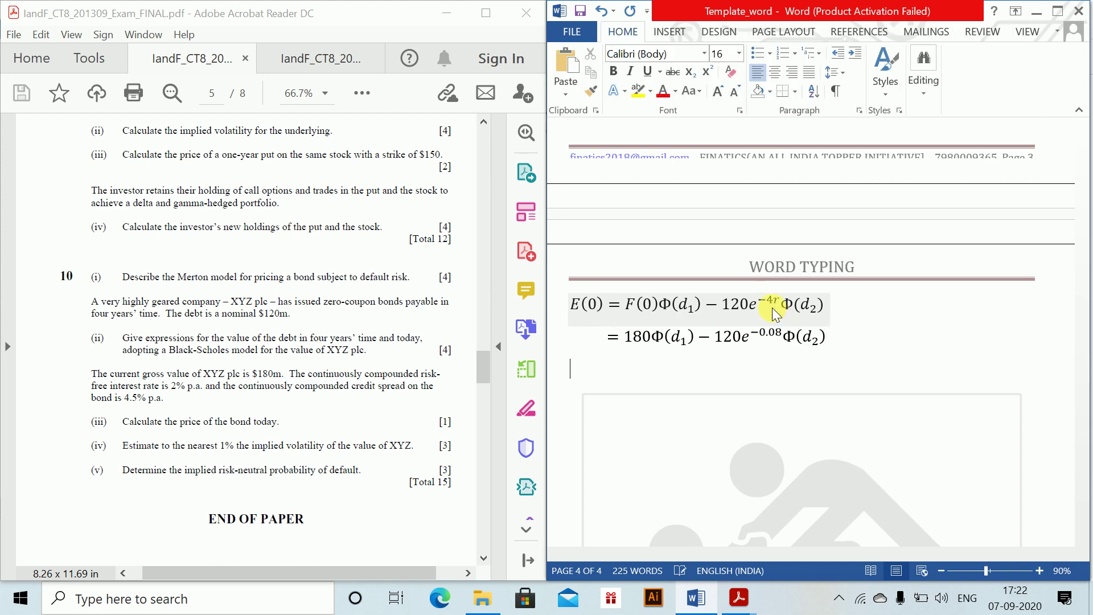
- Write the line "If the volatility is σ = 40%" with σ as an inline equation symbol
{"action": "type", "text": "If the volatility"}
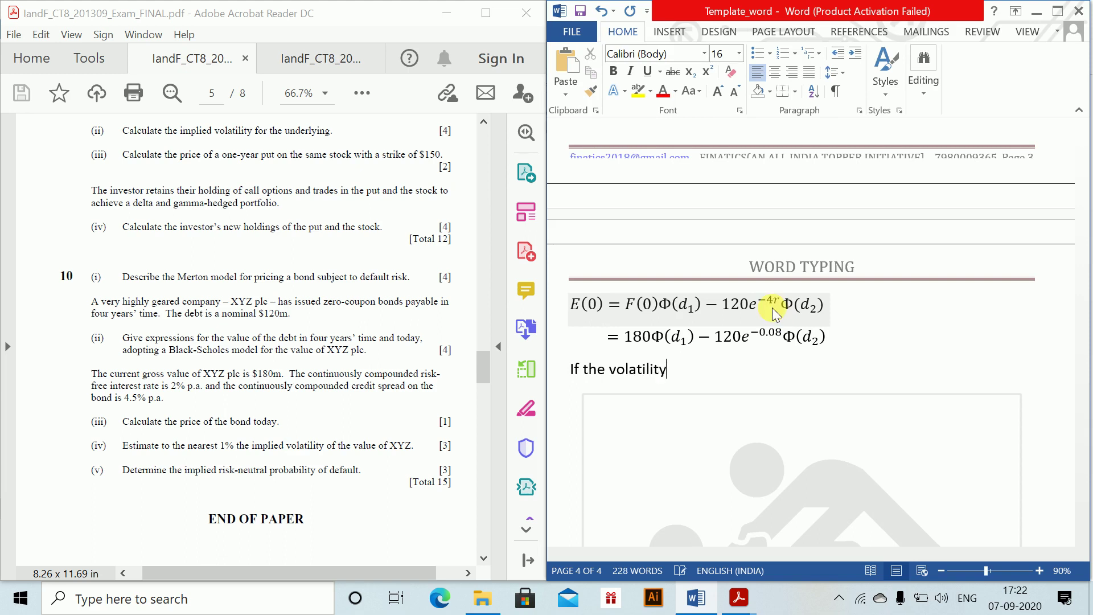
{"action": "type", "text": " is"}
{"action": "key", "text": "alt+equal"}
{"action": "type", "text": "\\"}
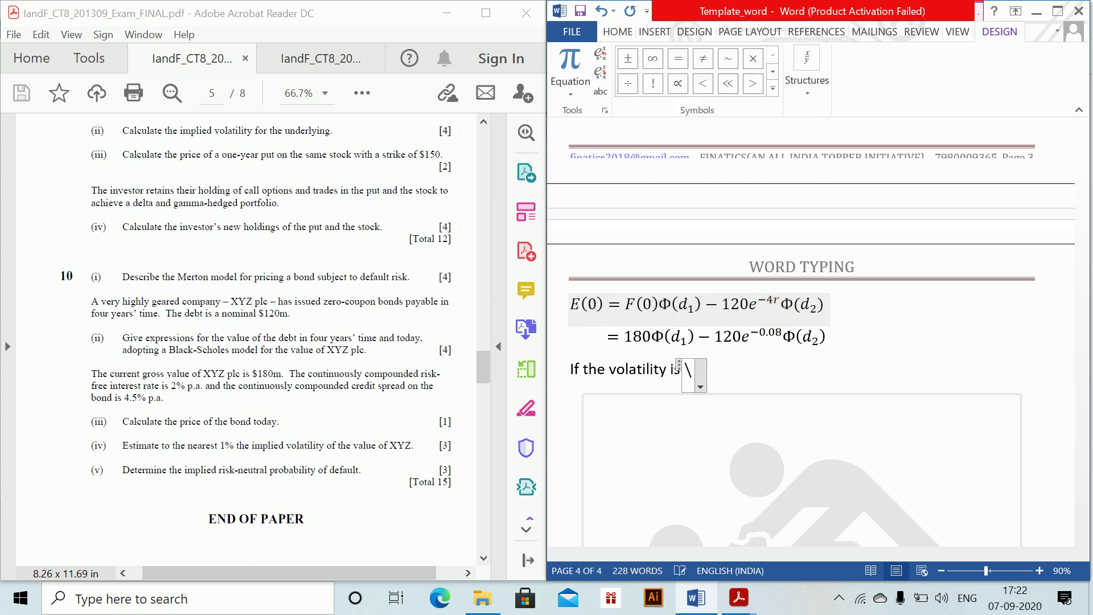
{"action": "type", "text": "sigma"}
{"action": "key", "text": "Right"}
{"action": "type", "text": "="}
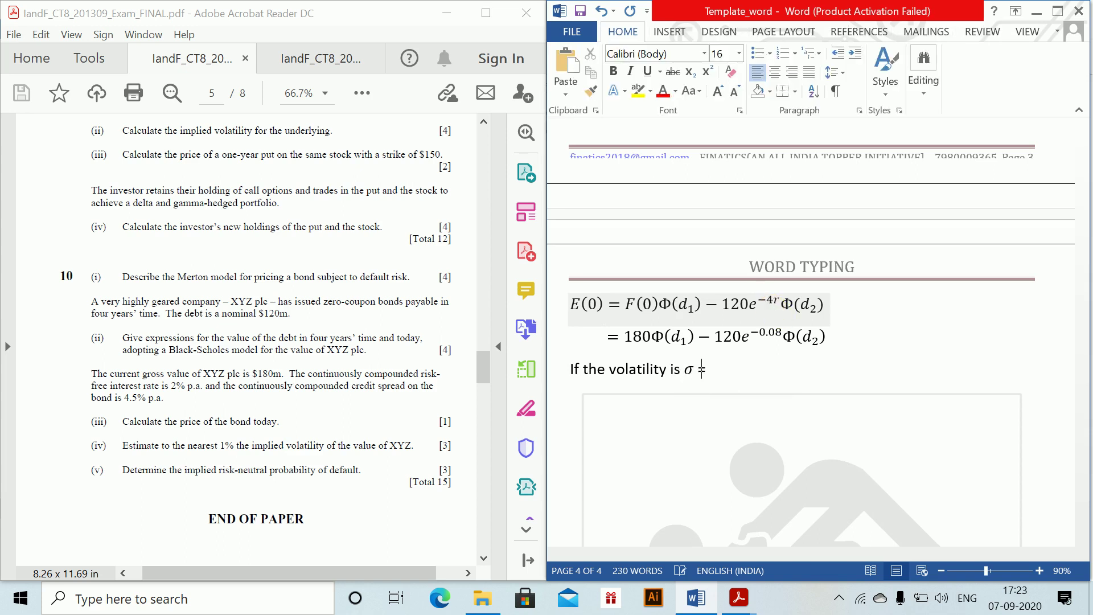
{"action": "type", "text": " 40%"}
{"action": "key", "text": "Return"}
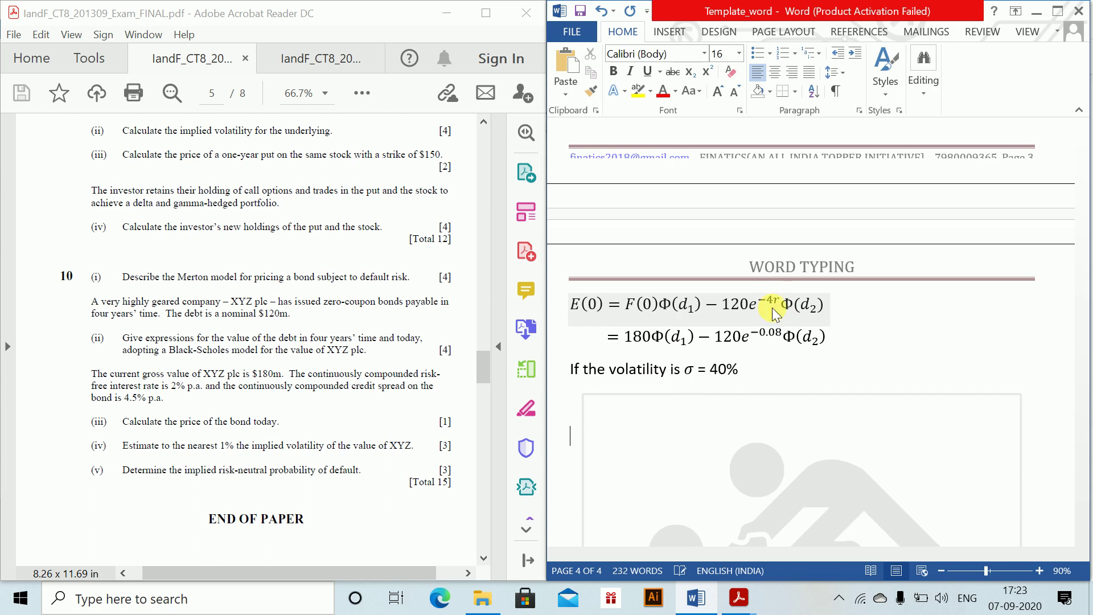
- Begin a d_1 equation below the volatility line with an open bracket followed by ln(F_0/L), the ratio set as a stacked fraction
{"action": "key", "text": "alt+equal"}
{"action": "type", "text": "d_1 "}
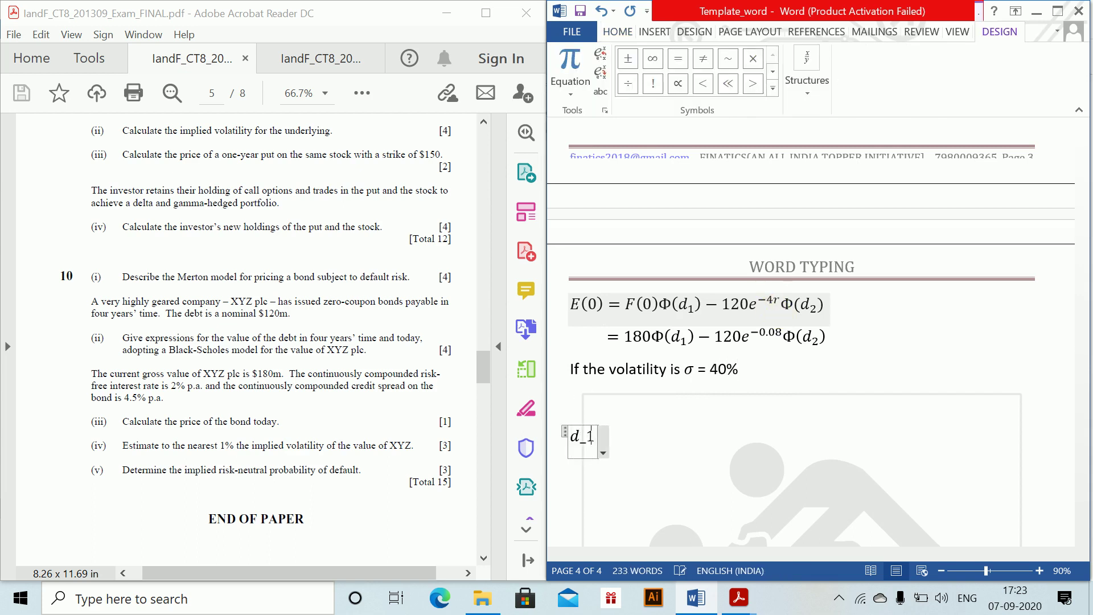
{"action": "type", "text": "= "}
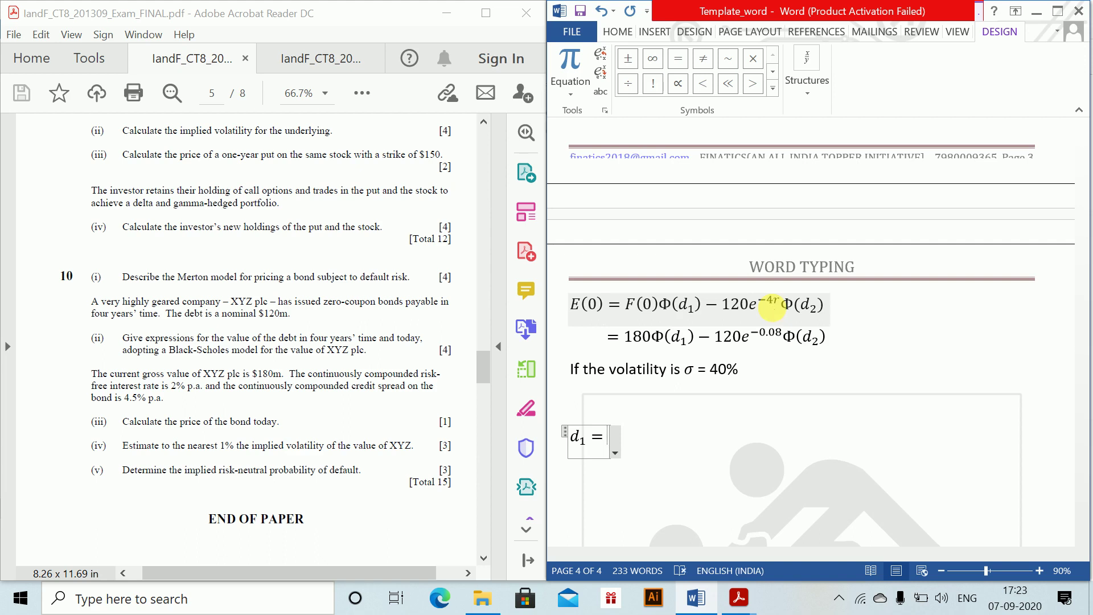
{"action": "type", "text": "(ln"}
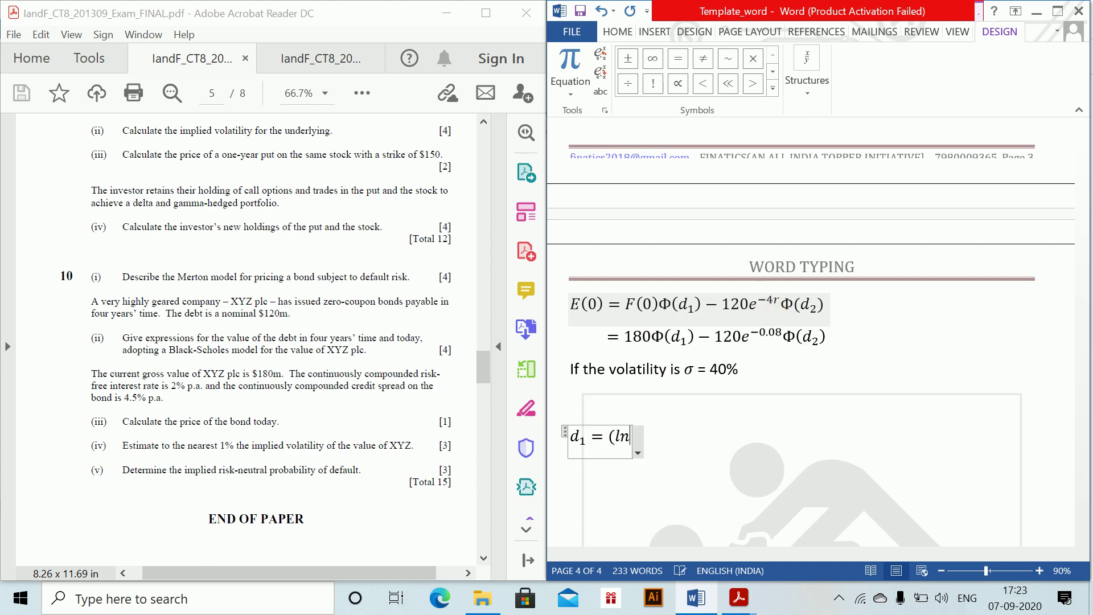
{"action": "type", "text": " (F"}
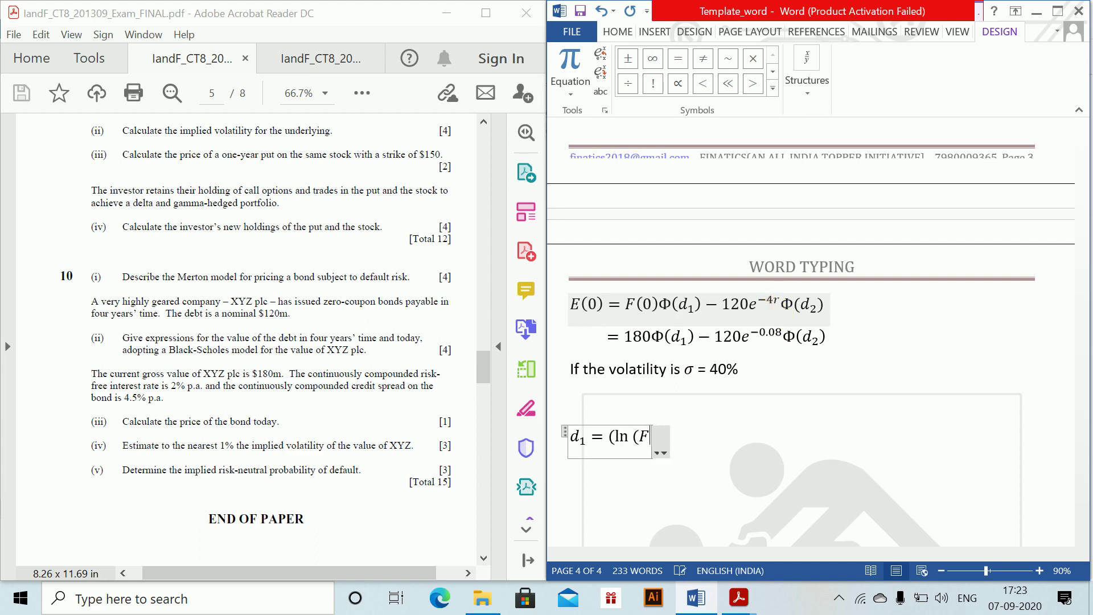
{"action": "type", "text": "_0/"}
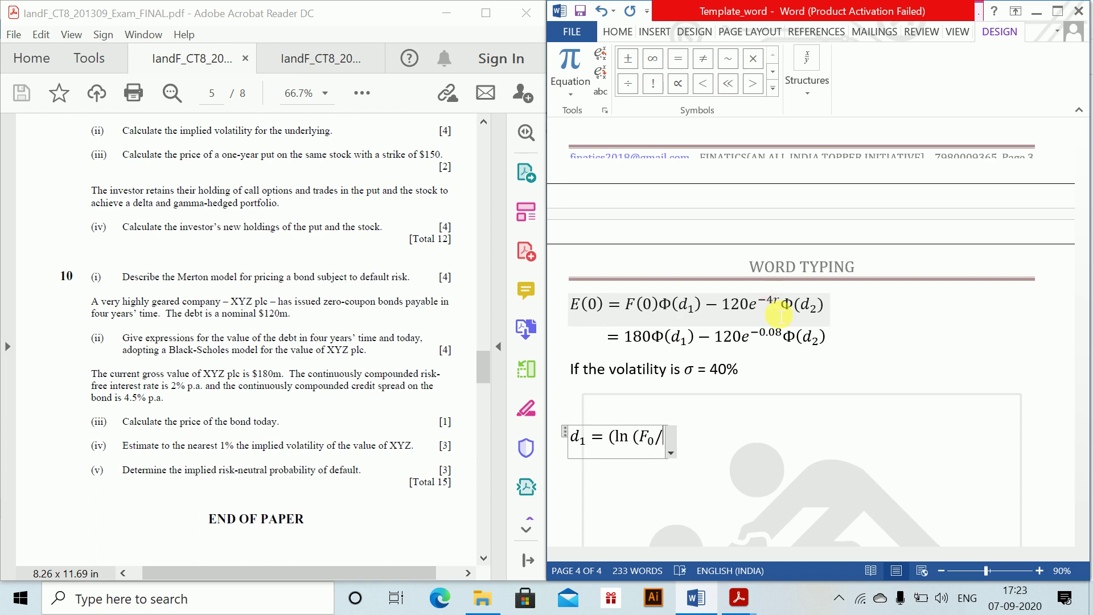
{"action": "type", "text": "L) "}
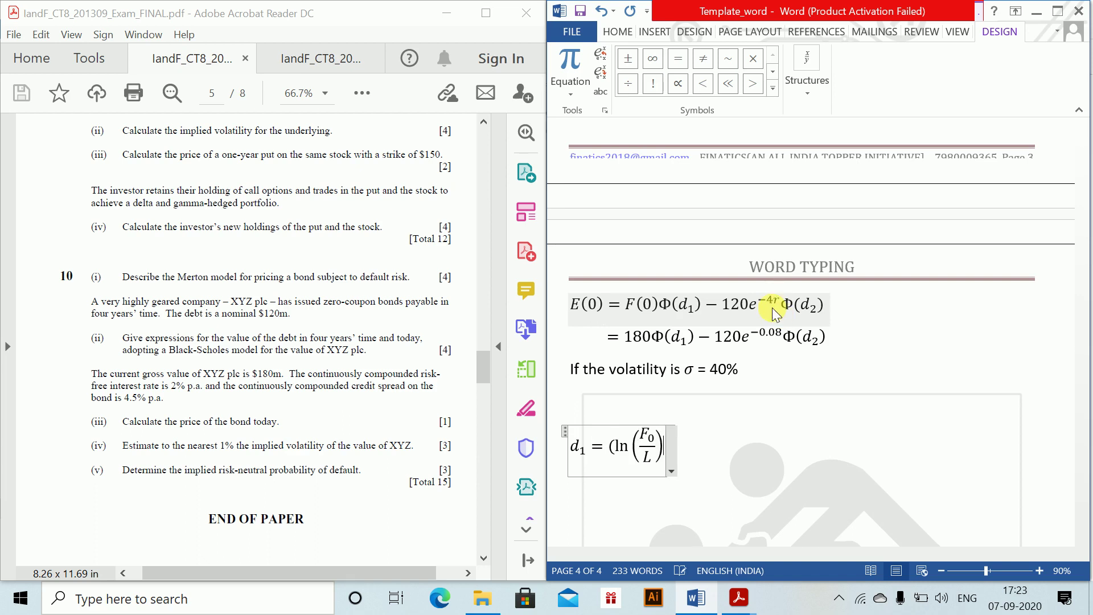
- Complete the bracketed d_1 expression after ln(F_0/L) with + (r + 1/2 σ²)T, setting 1/2 as a stacked fraction
{"action": "type", "text": "+ r"}
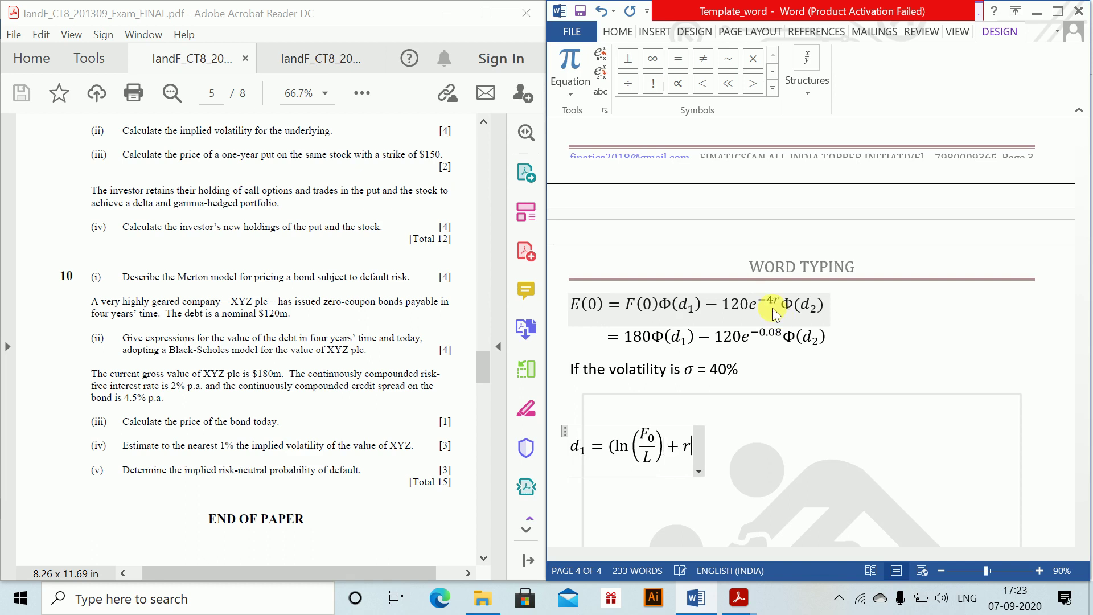
{"action": "key", "text": "BackSpace"}
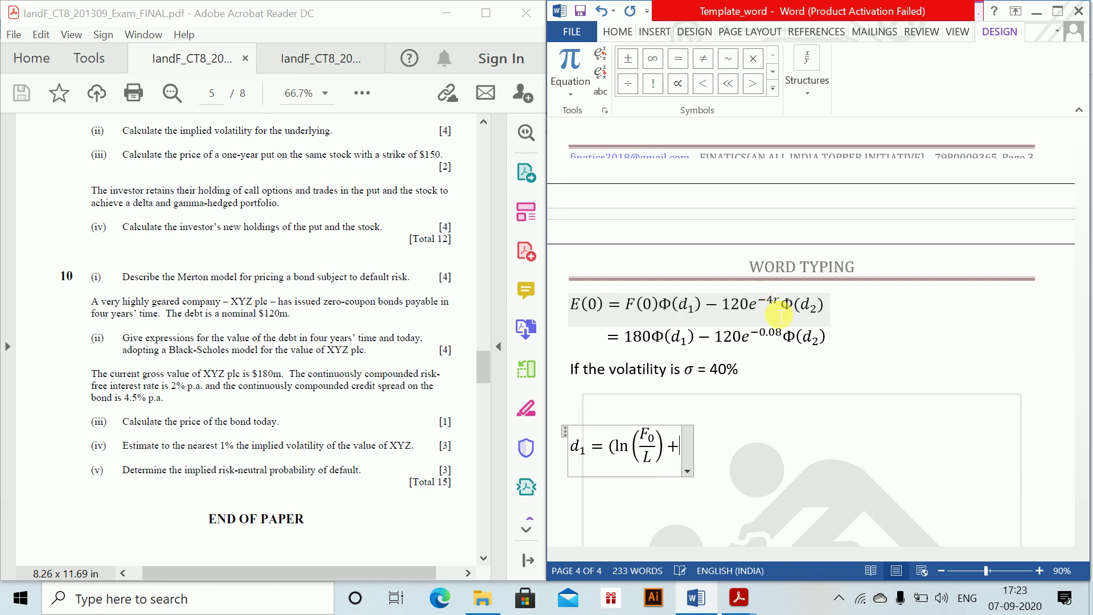
{"action": "type", "text": "(r+1/2\\"}
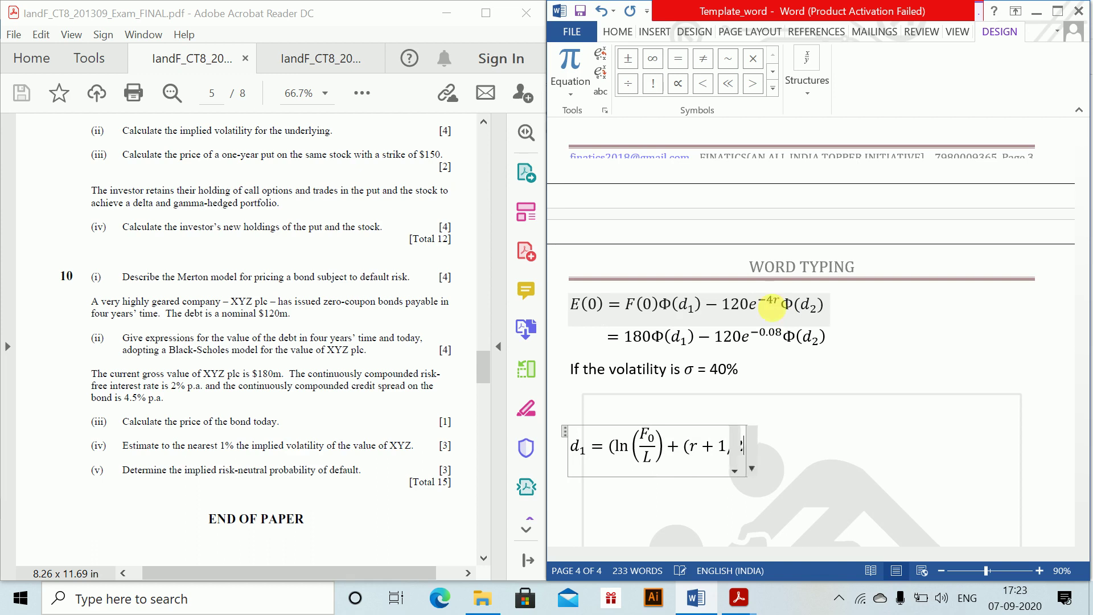
{"action": "type", "text": "sig"}
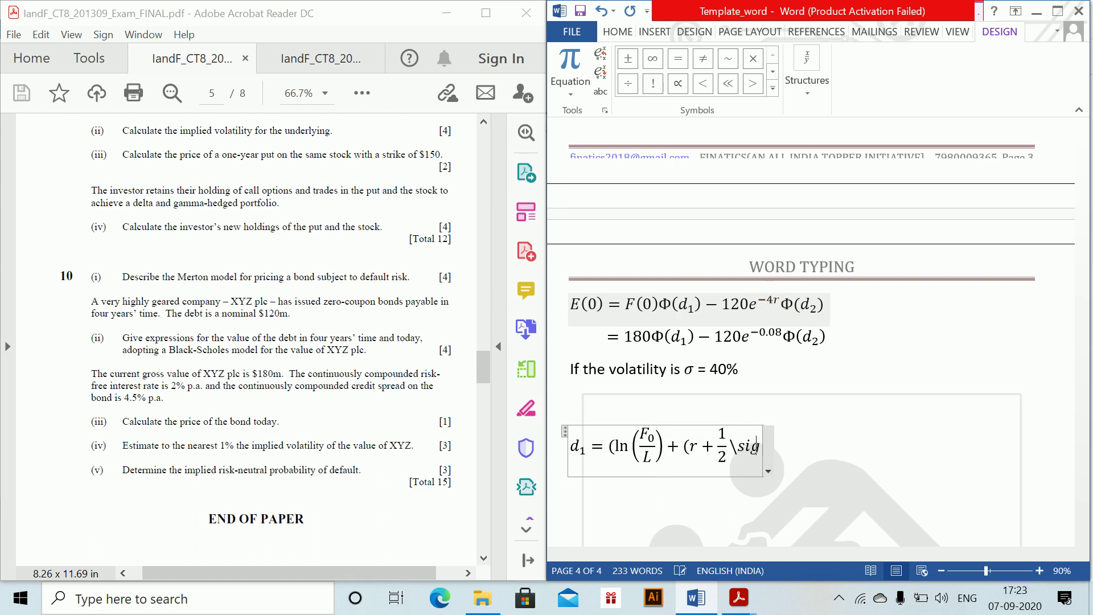
{"action": "type", "text": "ma ^2)"}
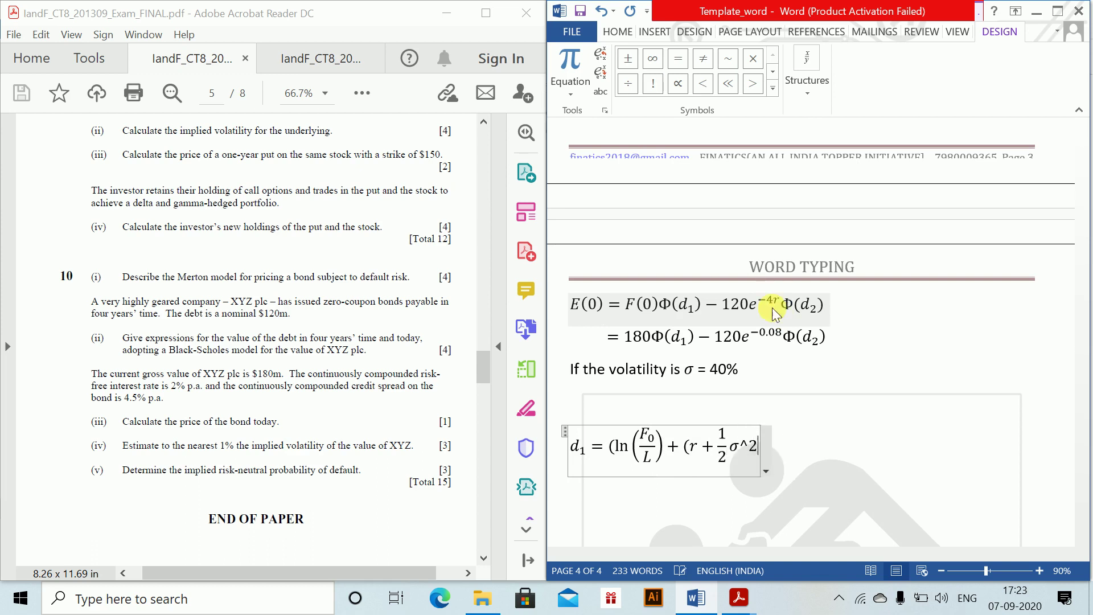
{"action": "type", "text": " T"}
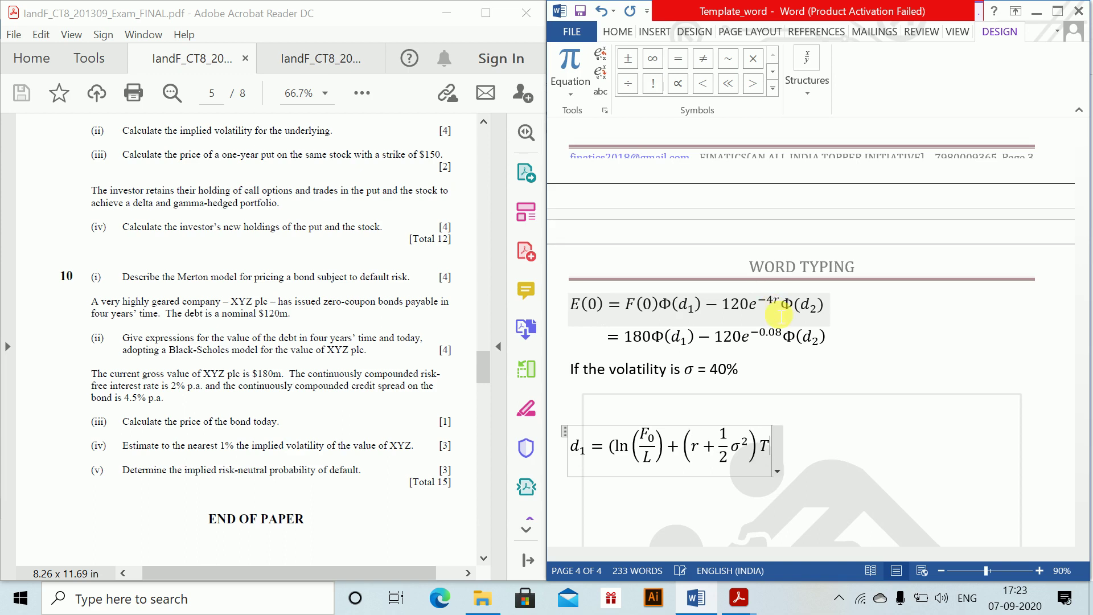
{"action": "type", "text": ")"}
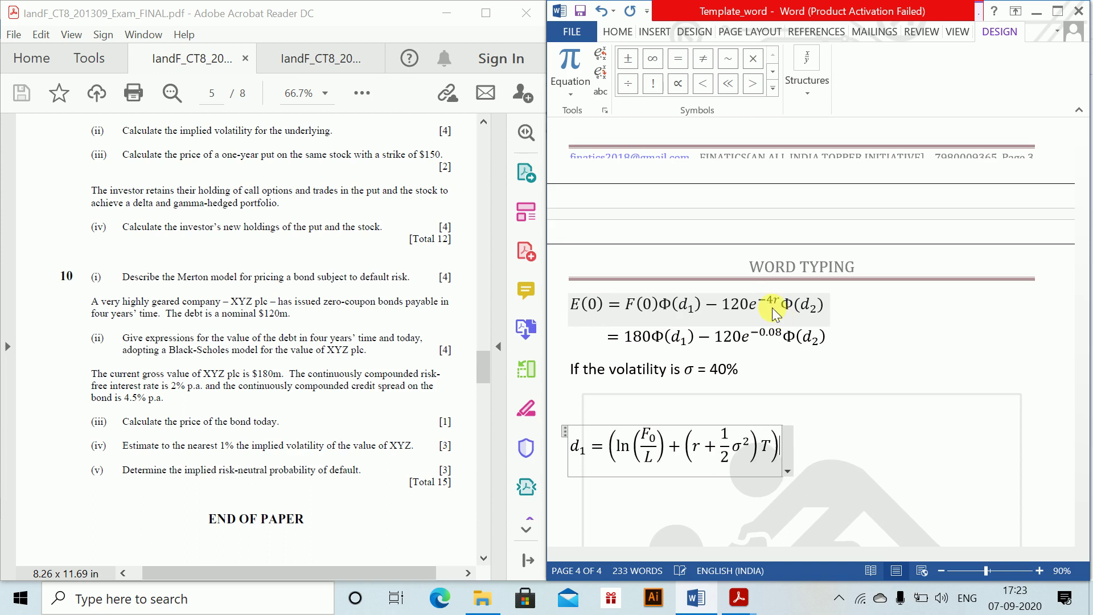
- Put the bracketed d_1 expression over the denominator σ√T as a stacked fraction
{"action": "type", "text": "/\\siga"}
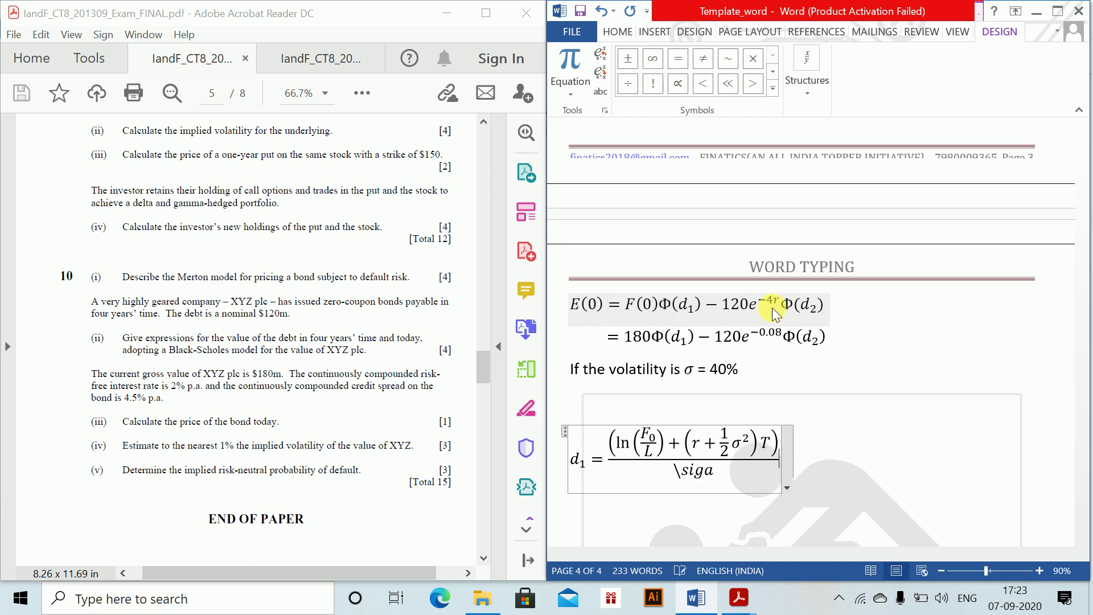
{"action": "key", "text": "Right"}
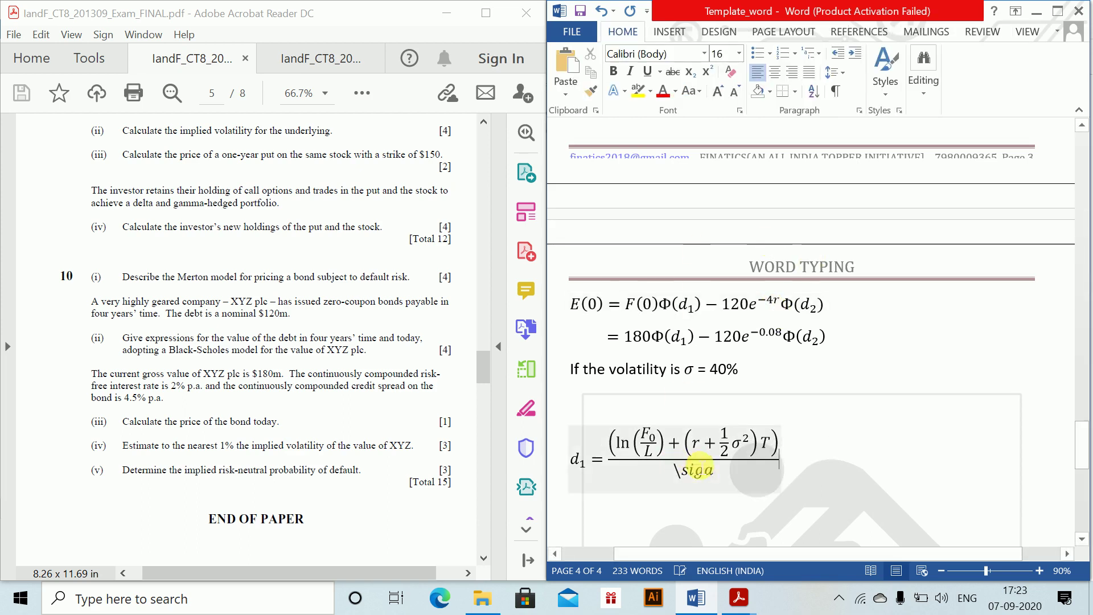
{"action": "left_click", "coordinate": [709, 476]}
{"action": "type", "text": "m"}
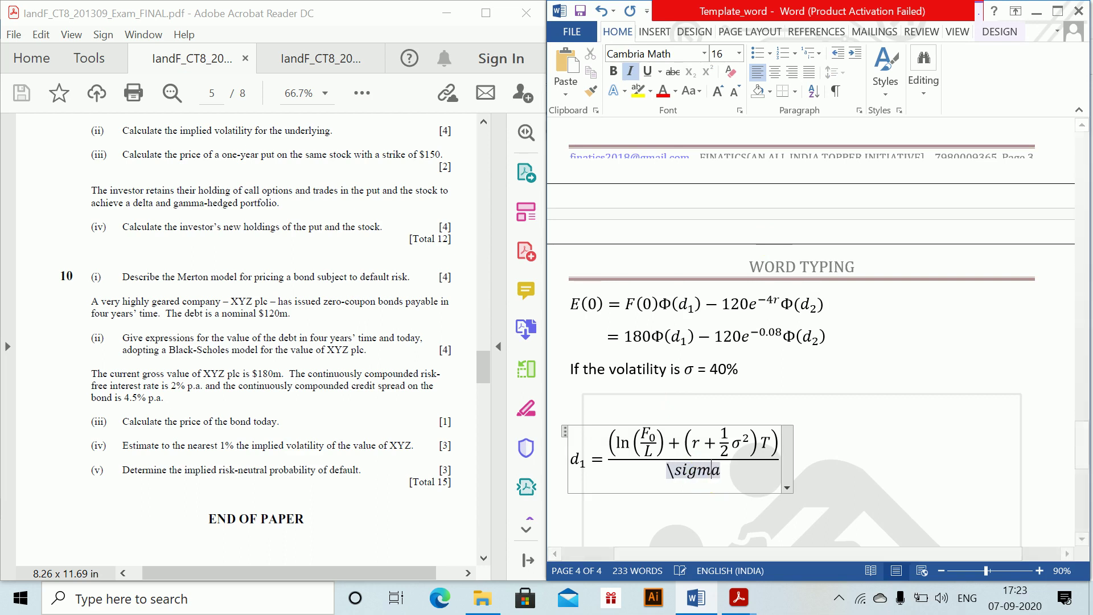
{"action": "key", "text": "Right"}
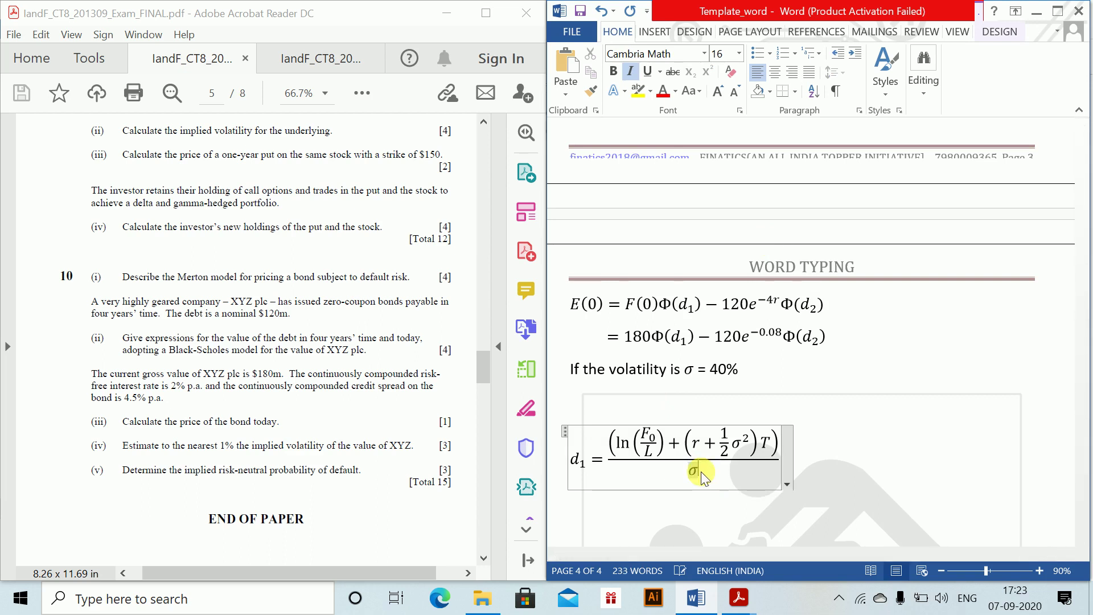
{"action": "type", "text": "\\sqtt"}
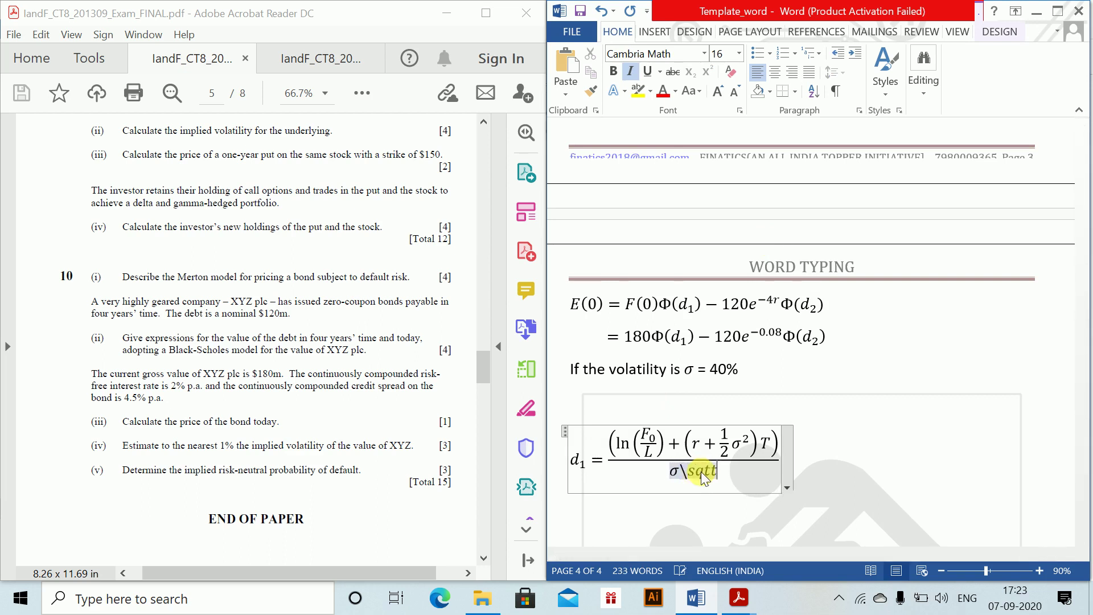
{"action": "type", "text": "rt "}
{"action": "type", "text": "T"}
{"action": "key", "text": "Right"}
{"action": "key", "text": "Right"}
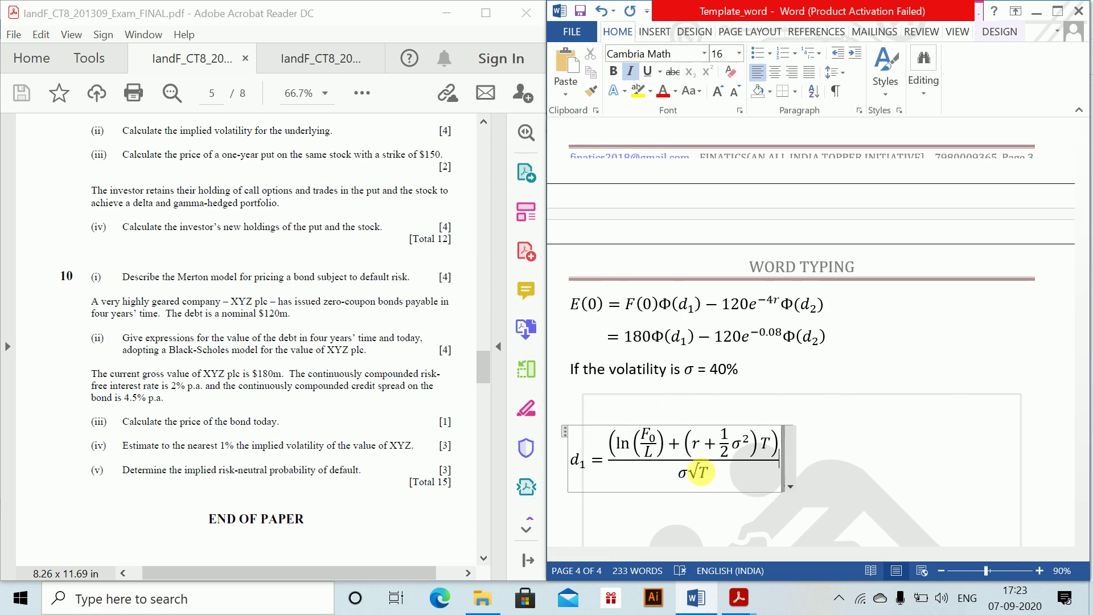
- Start an indented equation line below the d_1 formula with = followed by a copy of the d_1 fraction and a trailing equals sign
{"action": "type", "text": "="}
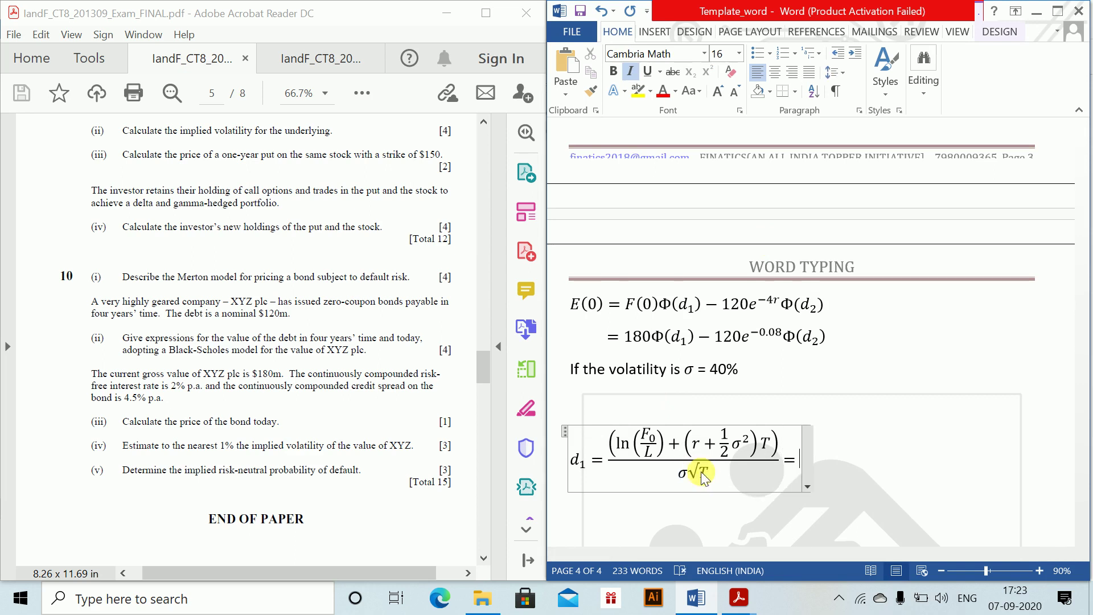
{"action": "left_click_drag", "start_coordinate": [607, 450], "coordinate": [740, 489]}
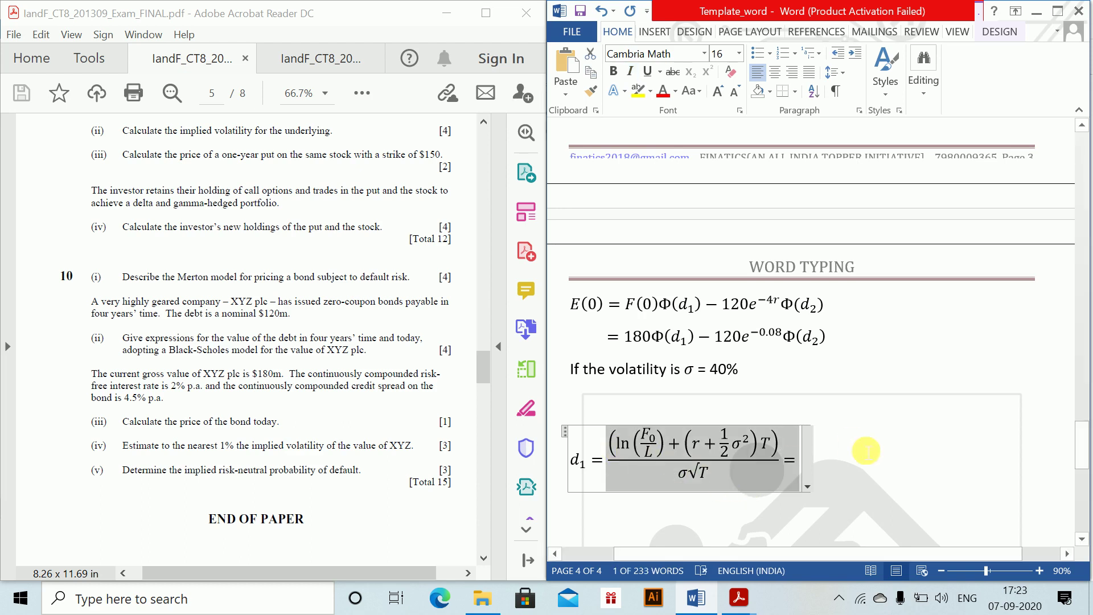
{"action": "left_click", "coordinate": [864, 457]}
{"action": "key", "text": "BackSpace"}
{"action": "key", "text": "Down"}
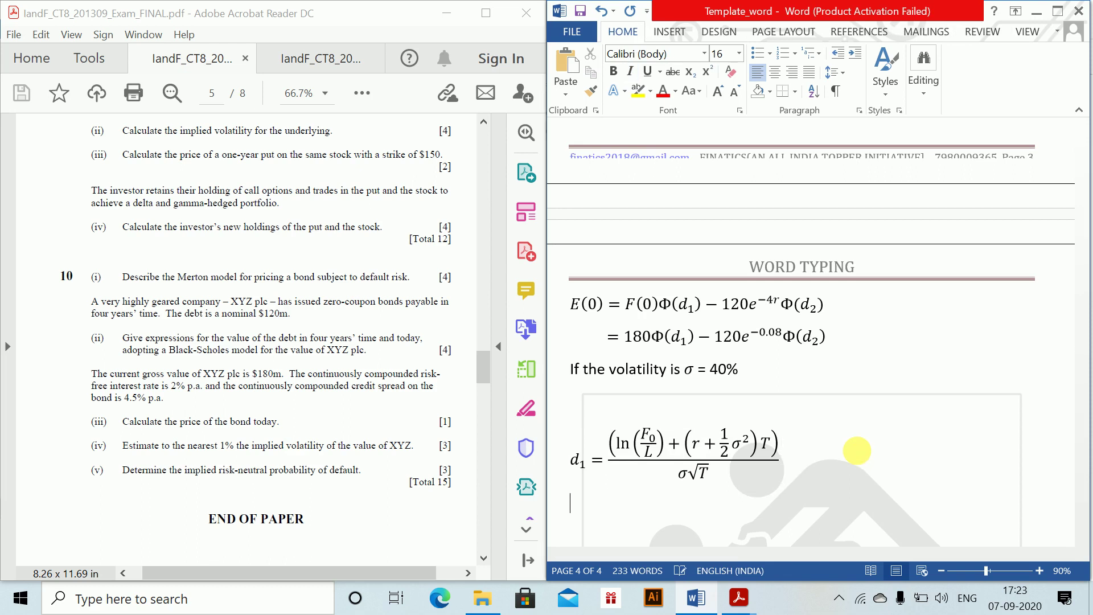
{"action": "key", "text": "alt+equal"}
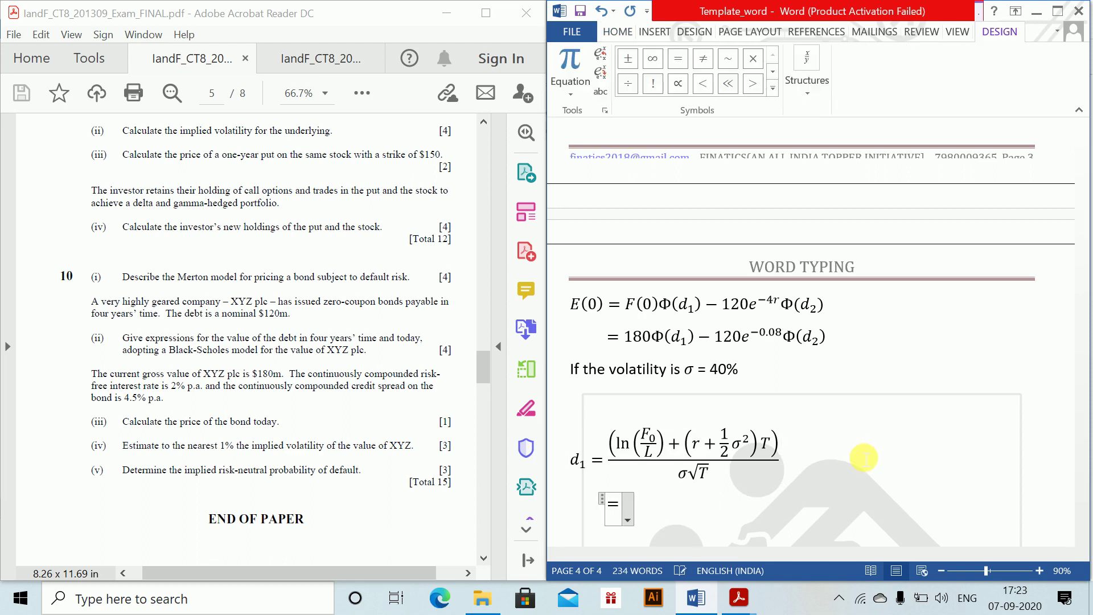
{"action": "key", "text": "ctrl+v"}
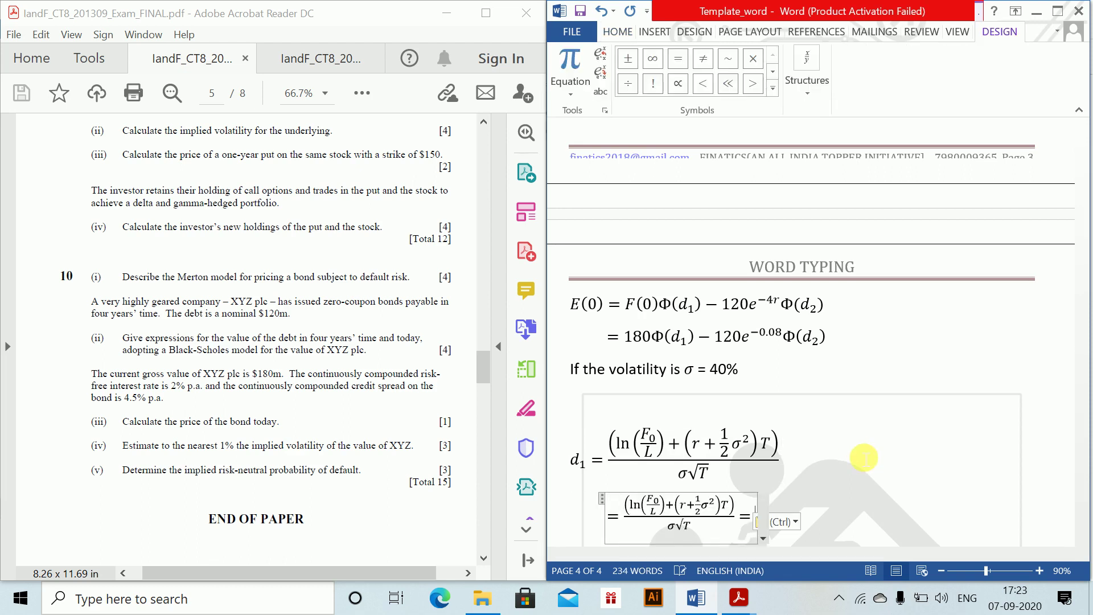
- Replace F_0/L with 180/120 inside the logarithm of the copied fraction
{"action": "left_click", "coordinate": [656, 501]}
{"action": "key", "text": "BackSpace"}
{"action": "key", "text": "BackSpace"}
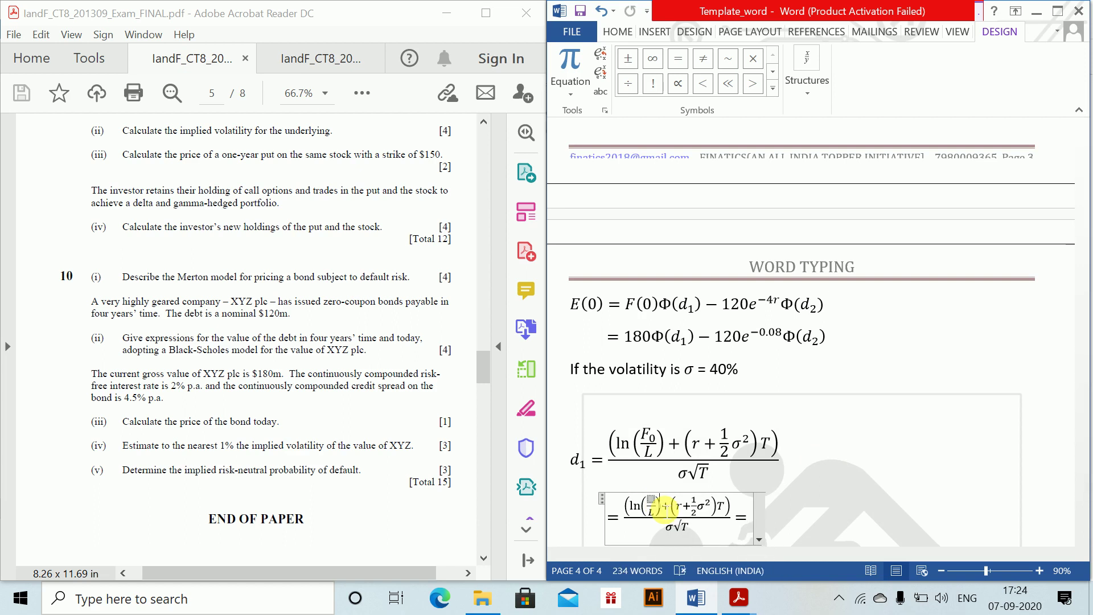
{"action": "key", "text": "XF86AudioMute"}
{"action": "type", "text": "180"}
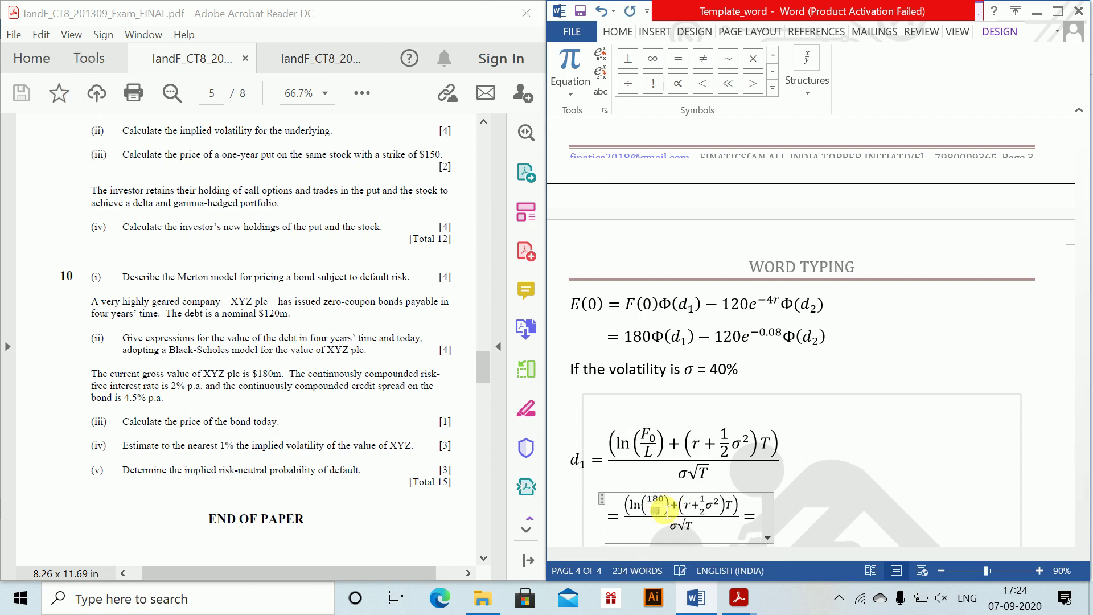
{"action": "key", "text": "XF86AudioMute"}
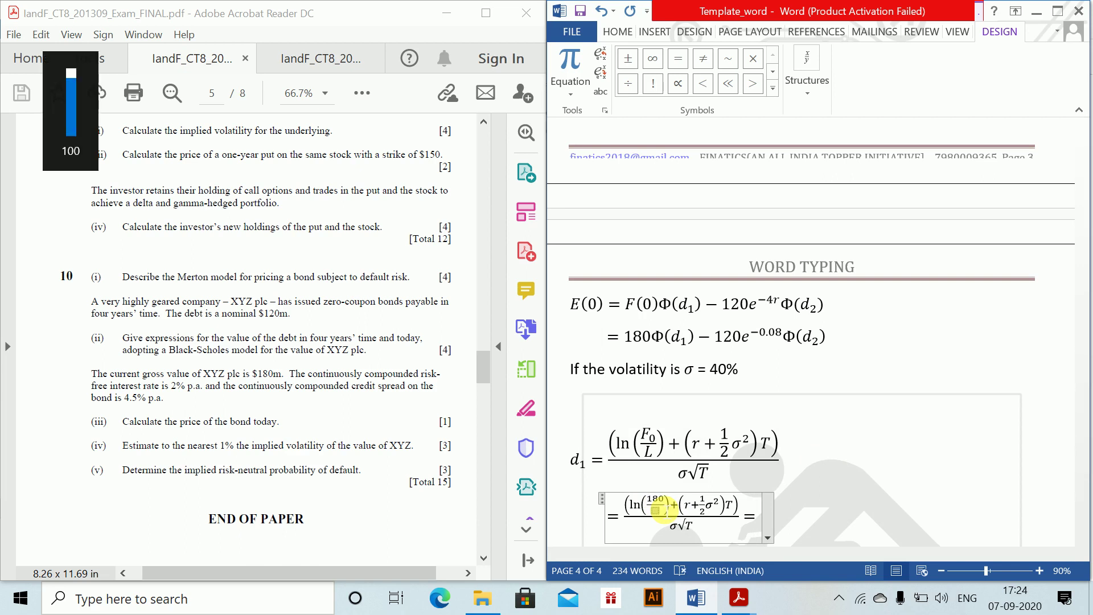
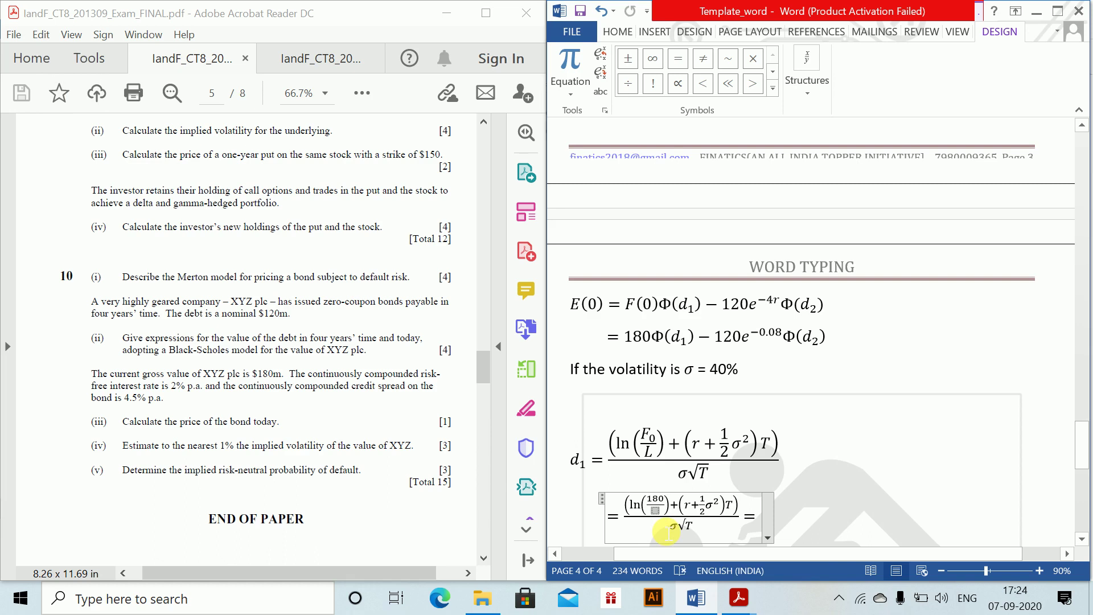
{"action": "type", "text": "120"}
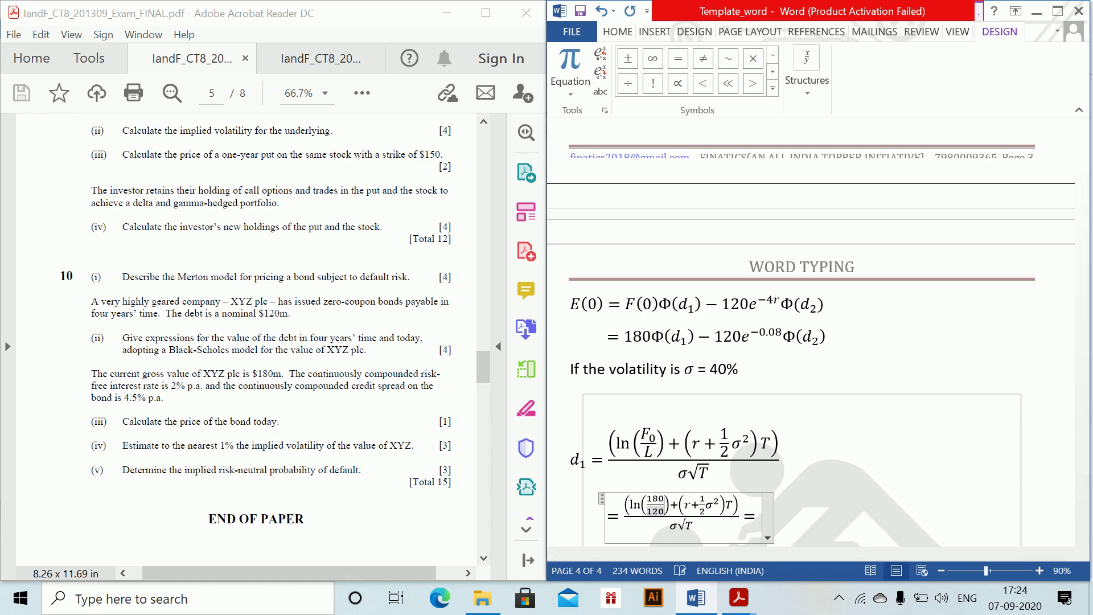
- Substitute 0.02 for r and (0.4) for σ in the numerator of the copied fraction
{"action": "left_click", "coordinate": [692, 507]}
{"action": "key", "text": "BackSpace"}
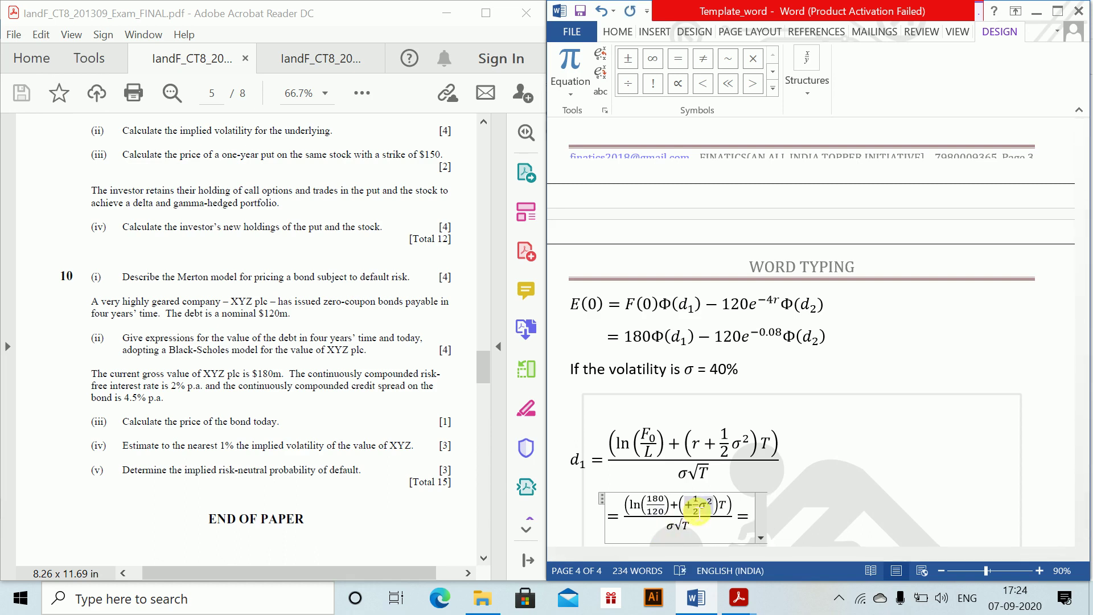
{"action": "type", "text": "0.02"}
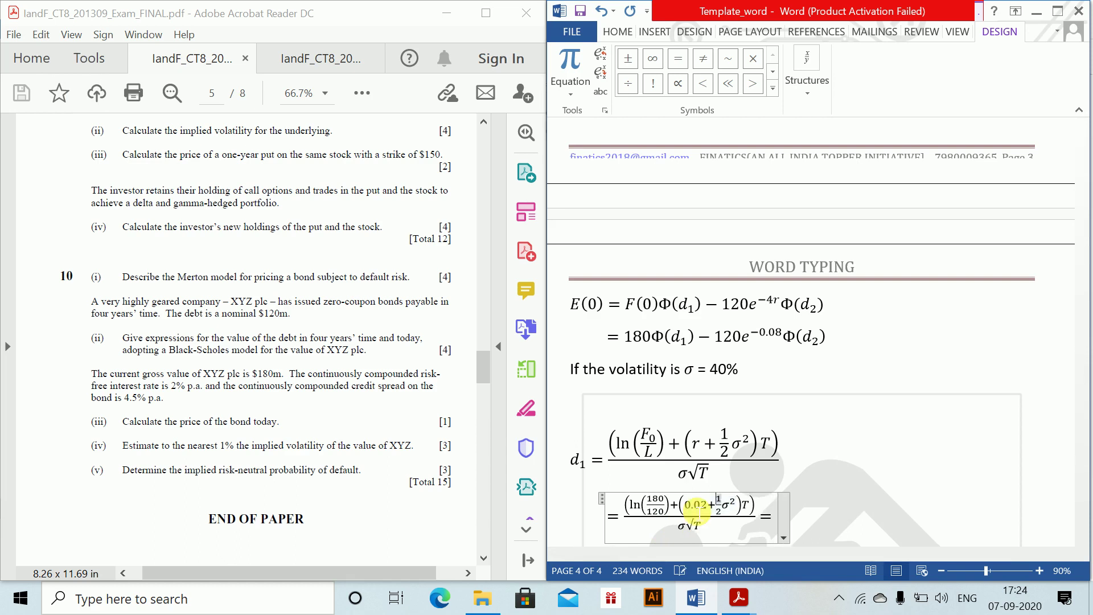
{"action": "key", "text": "Right"}
{"action": "key", "text": "shift+Home"}
{"action": "key", "text": "BackSpace"}
{"action": "type", "text": "(0.4)"}
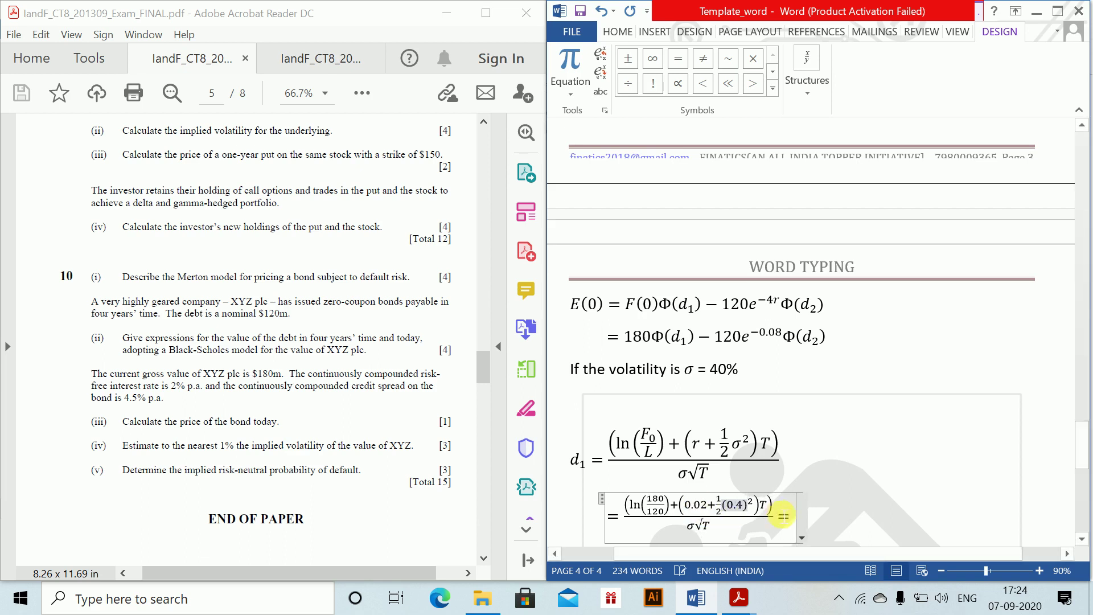
- Substitute 4 for T in the numerator, change the denominator to 0.4√4, and enter 1.0068 as the d_1 result
{"action": "left_click", "coordinate": [768, 506]}
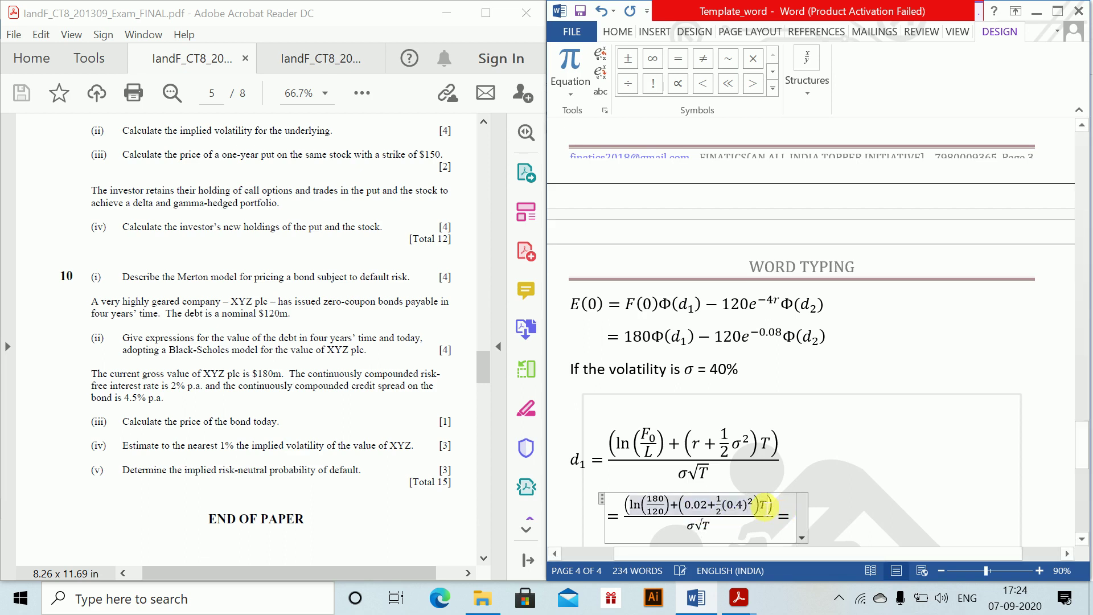
{"action": "key", "text": "BackSpace"}
{"action": "type", "text": "4) / "}
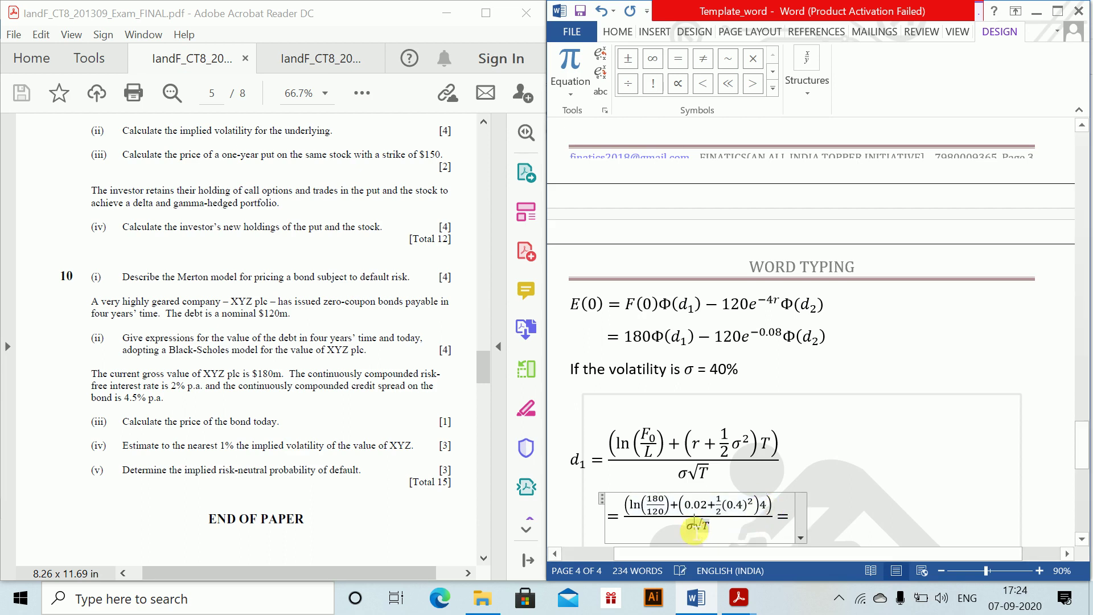
{"action": "type", "text": "0.4"}
{"action": "key", "text": "BackSpace"}
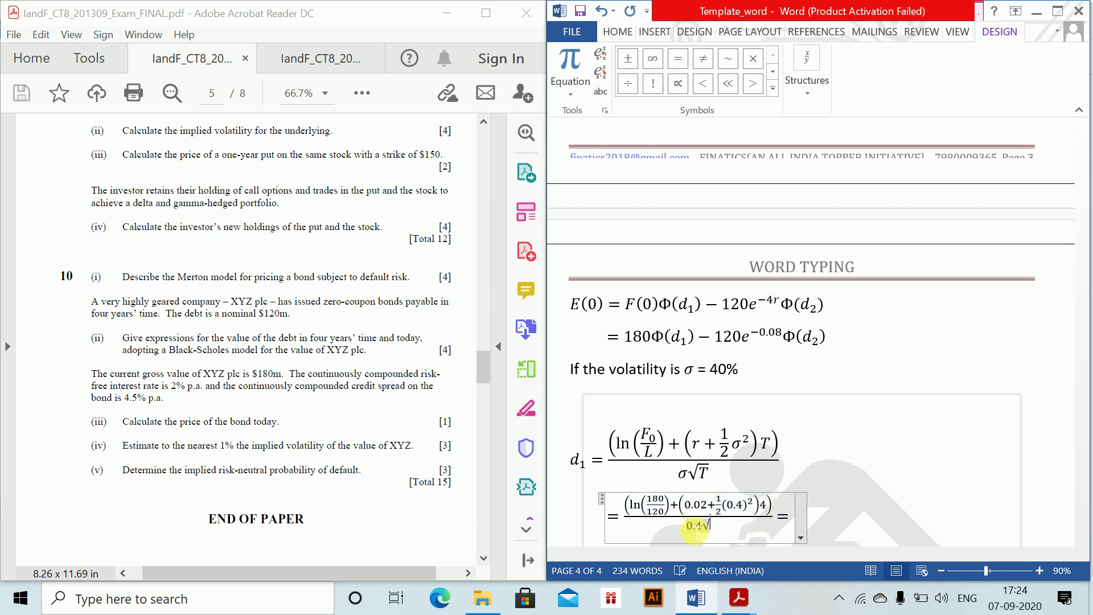
{"action": "type", "text": "4"}
{"action": "key", "text": "Right"}
{"action": "type", "text": "1.0068"}
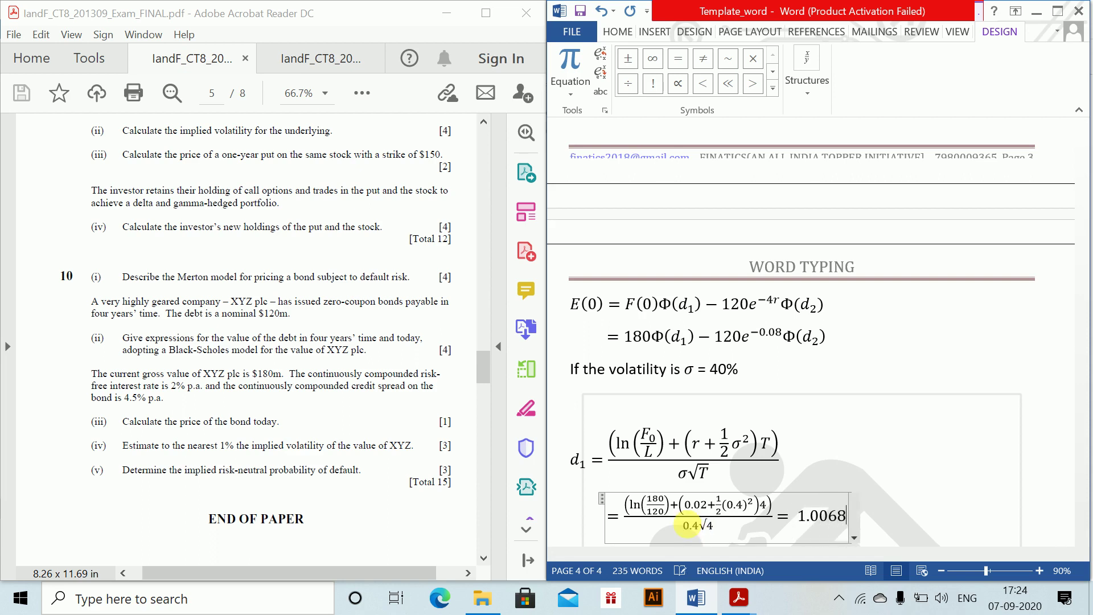
- Add a new equation line below the d_1 calculation reading d_2 = d_1 − σ√T
{"action": "key", "text": "Return"}
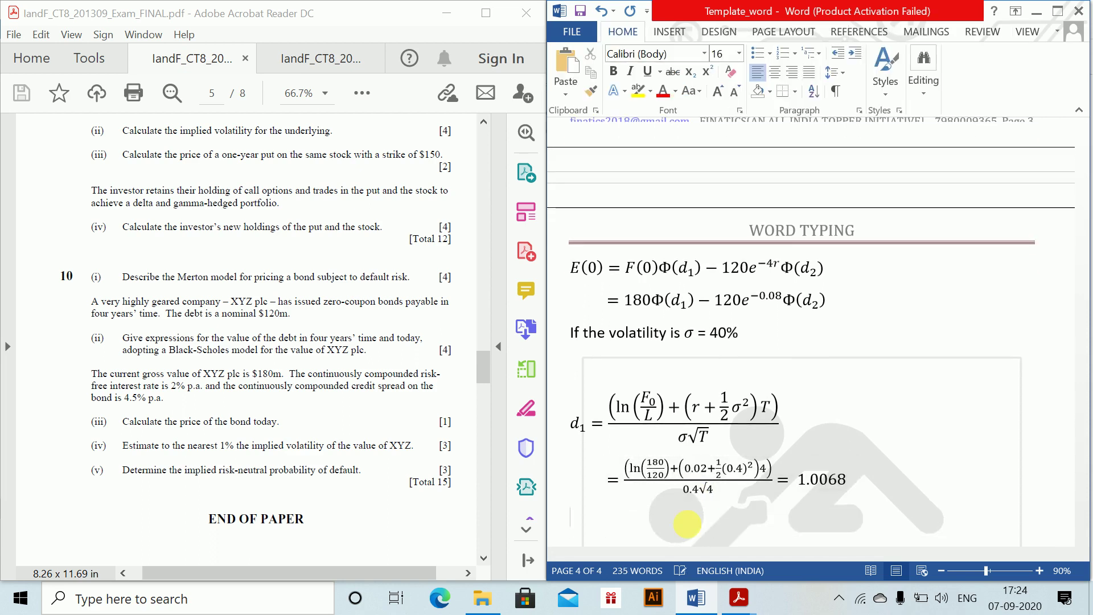
{"action": "key", "text": "alt+equal"}
{"action": "type", "text": "d_2 = "}
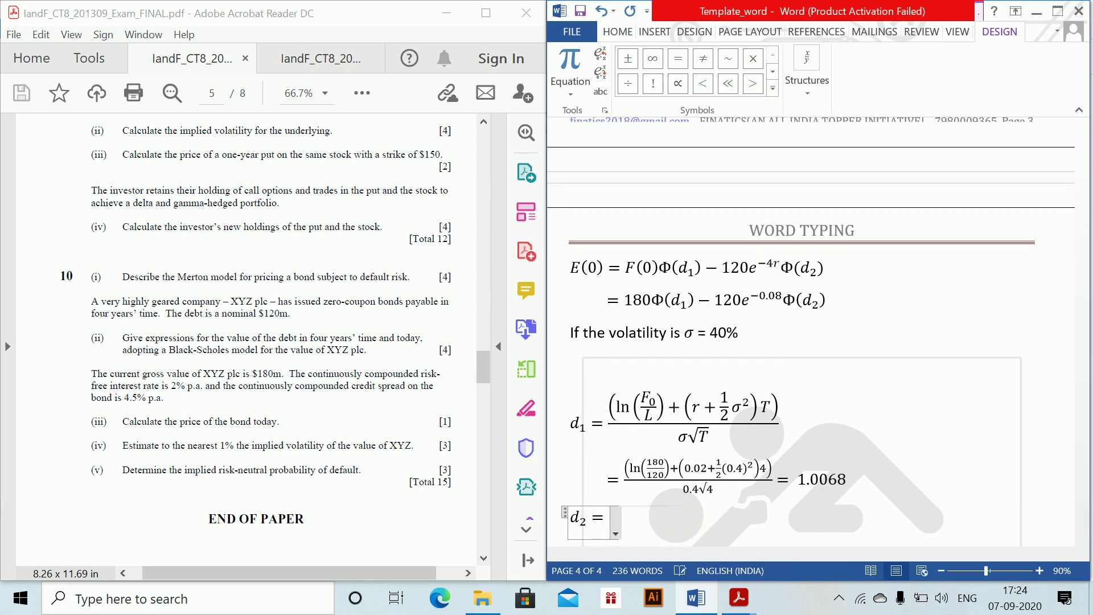
{"action": "type", "text": "d_1 ="}
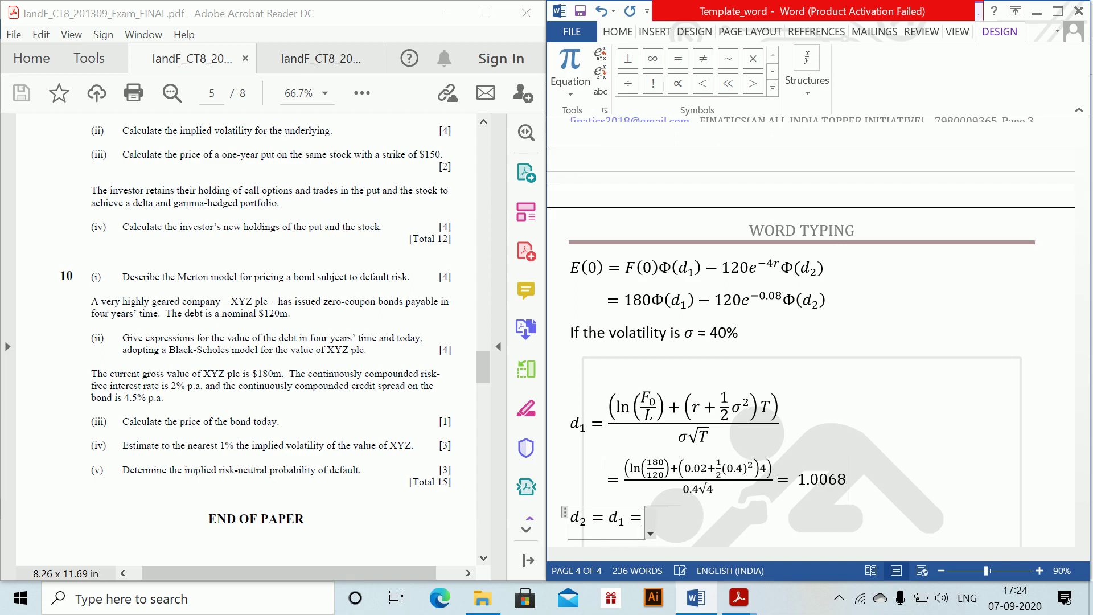
{"action": "key", "text": "BackSpace"}
{"action": "type", "text": "-\\si"}
{"action": "type", "text": "gma \\sqrt"}
{"action": "type", "text": " T"}
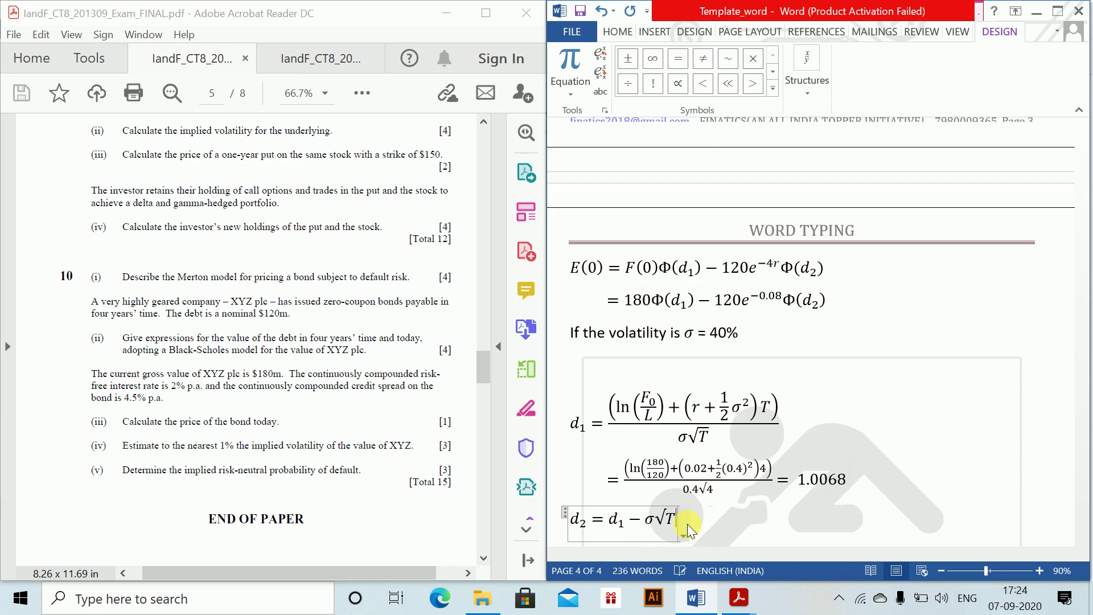
- Extend the d_2 line with the substituted values = 1.0068 − 0.4√4 and the result = 0.2068
{"action": "key", "text": "Right"}
{"action": "key", "text": "Left"}
{"action": "type", "text": "="}
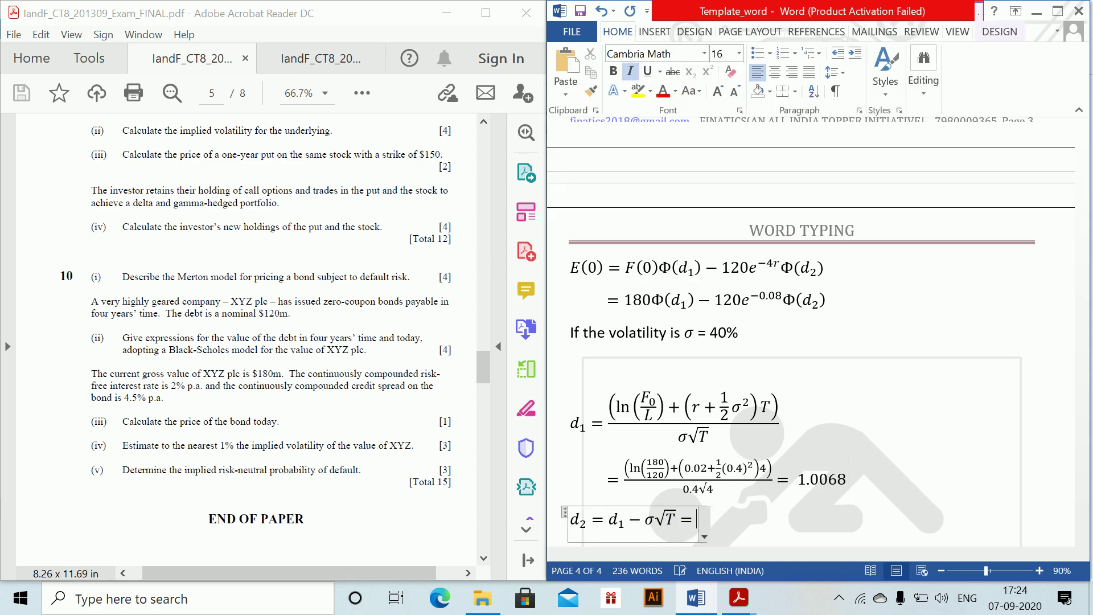
{"action": "type", "text": "1.00"}
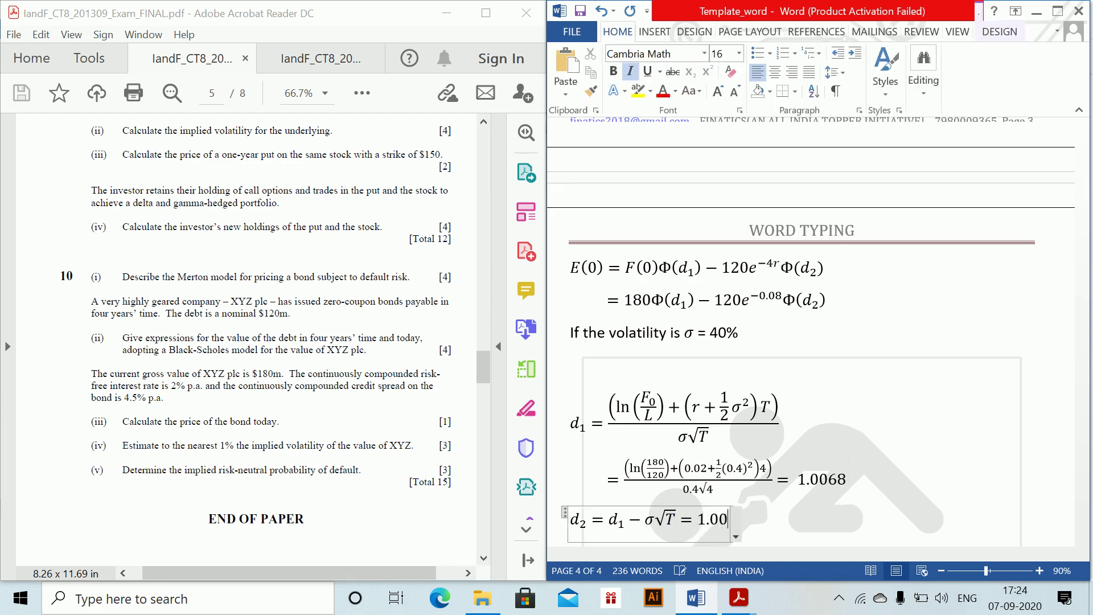
{"action": "type", "text": "68-0.4"}
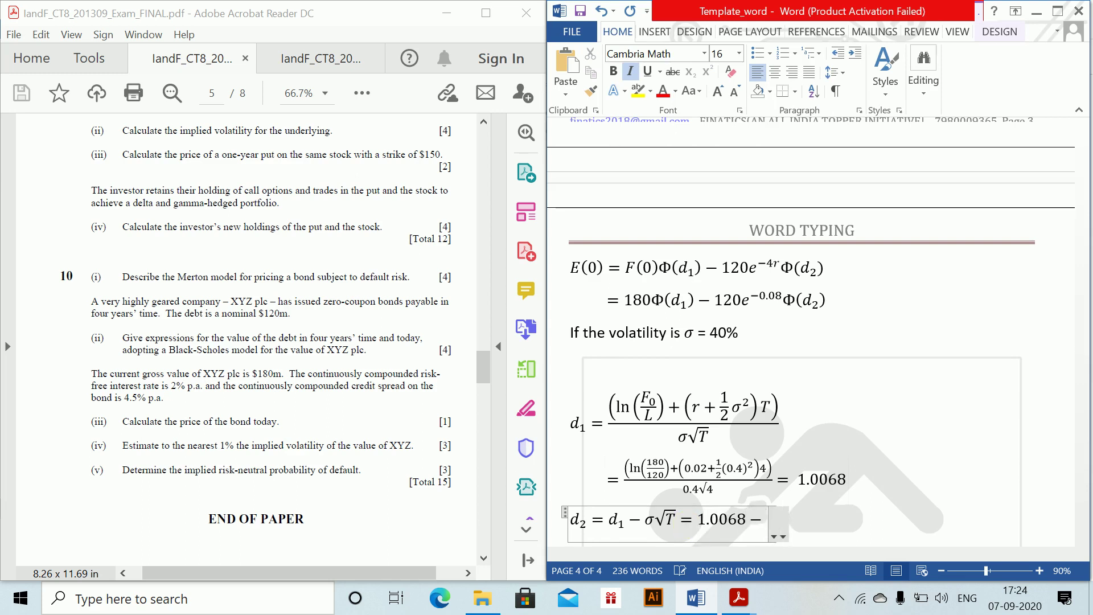
{"action": "type", "text": "\\sqrt 4"}
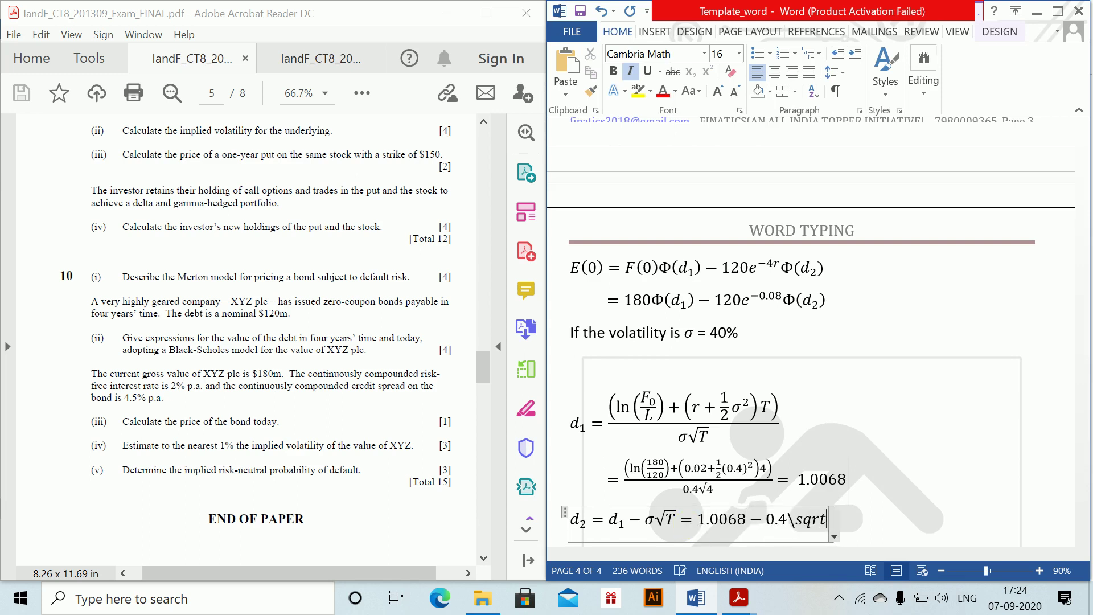
{"action": "key", "text": "Right"}
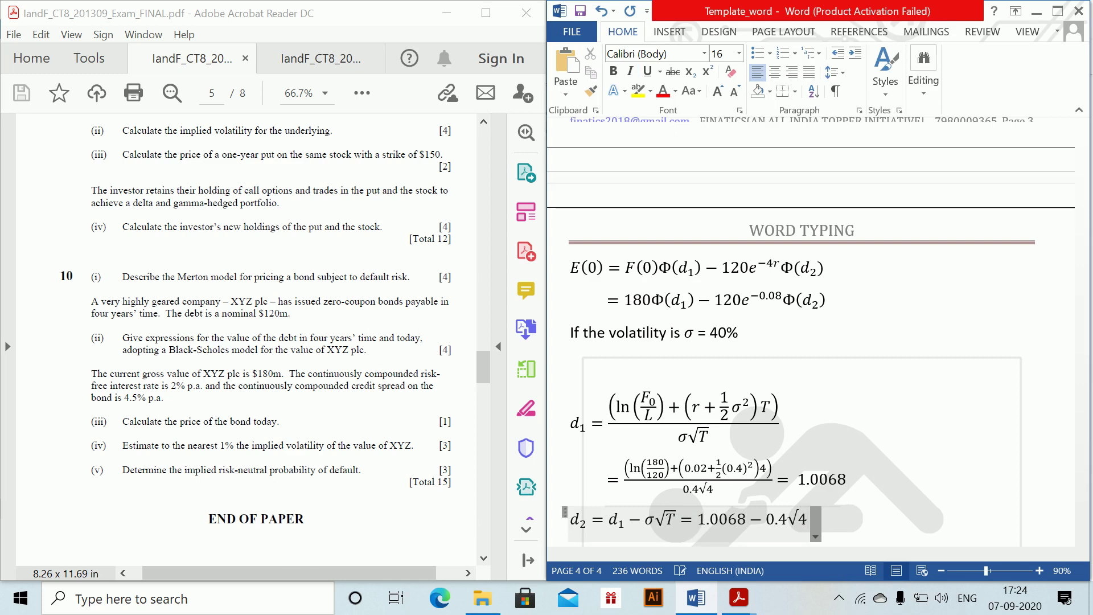
{"action": "type", "text": "="}
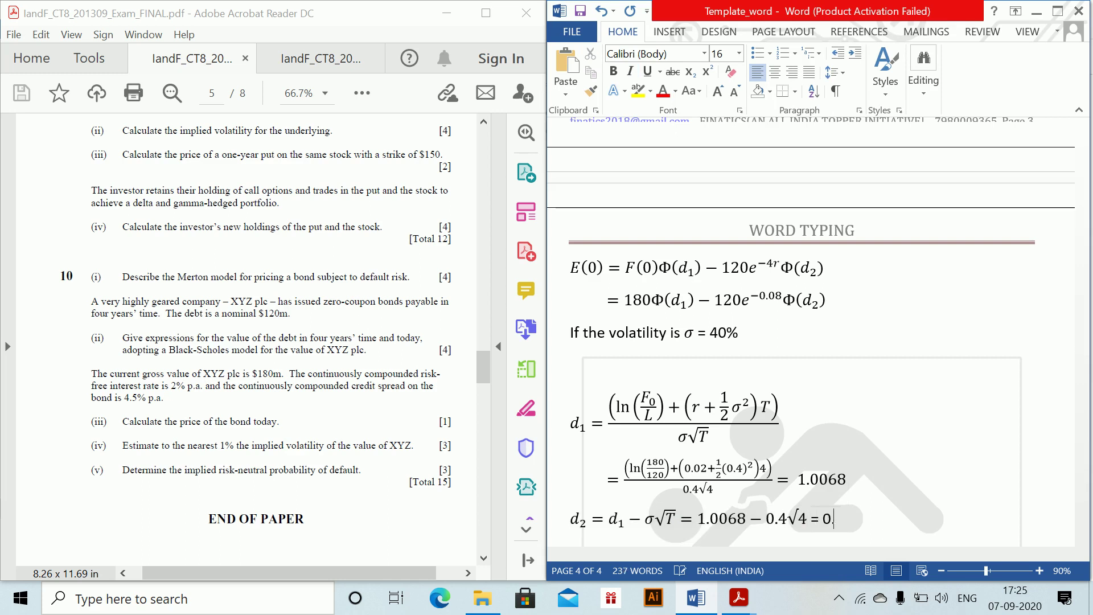
{"action": "type", "text": " 0.2068"}
- Leave a blank line below d_2 and start a new equation with E(0) = 180Φ(1.0068)
{"action": "key", "text": "Return"}
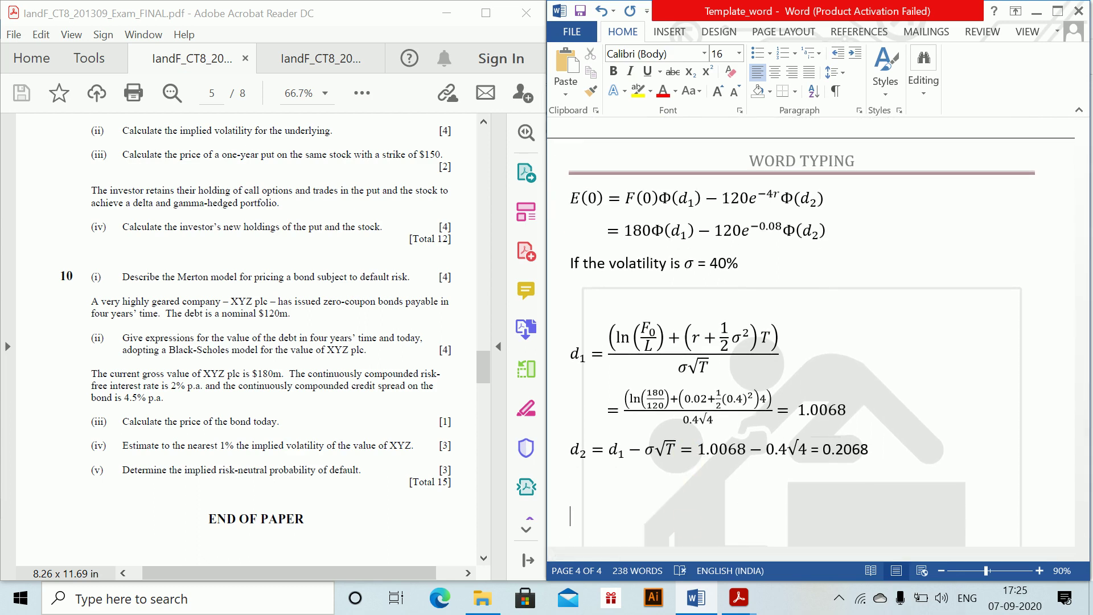
{"action": "key", "text": "alt+equal"}
{"action": "type", "text": "E(0)="}
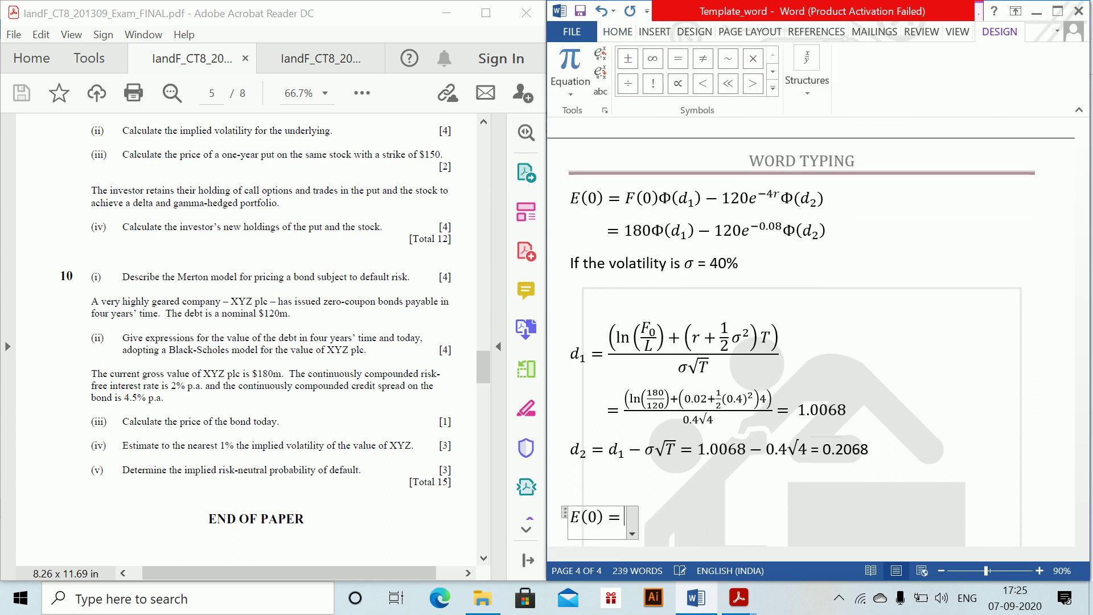
{"action": "type", "text": "180\\P"}
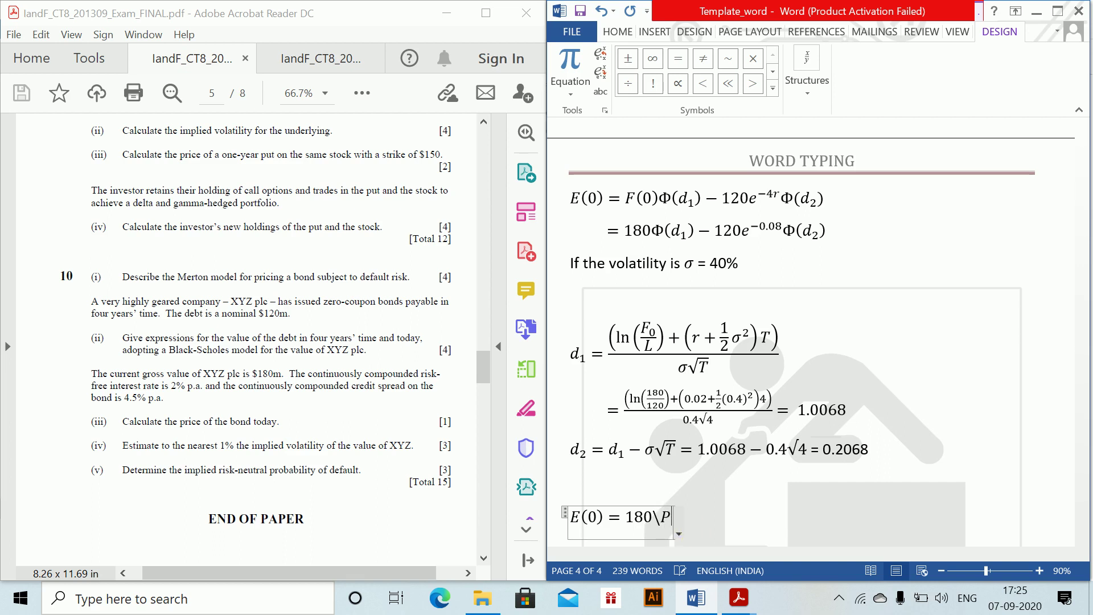
{"action": "type", "text": "hi "}
{"action": "type", "text": "(1.0068"}
{"action": "type", "text": ")"}
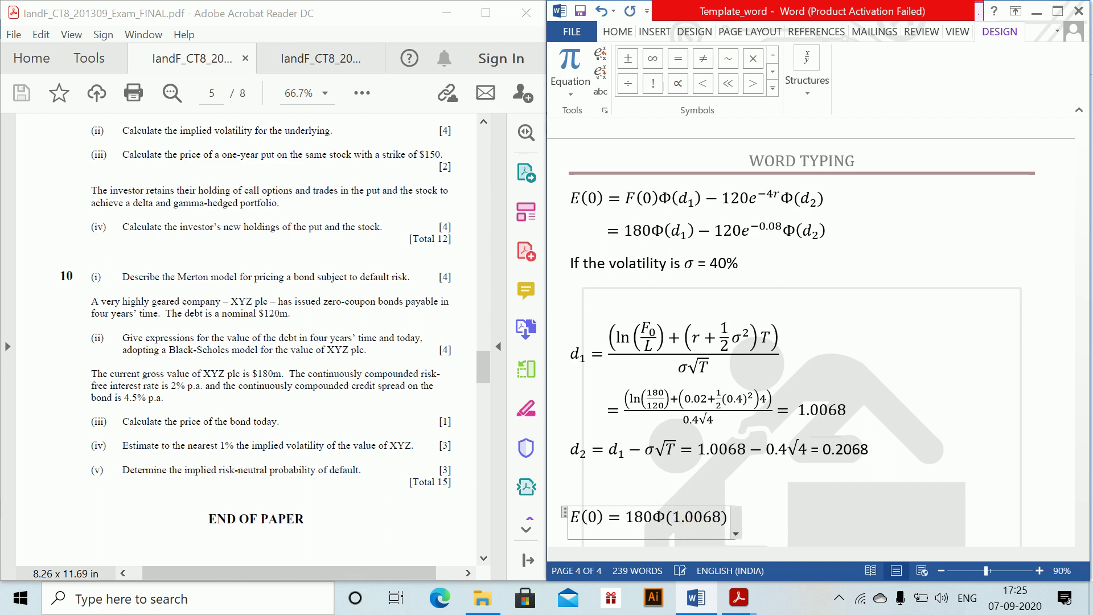
- Complete the E(0) equation with − 120e^(−0.02*4) Φ(0.2068), with −0.02*4 as the exponent
{"action": "type", "text": "-1"}
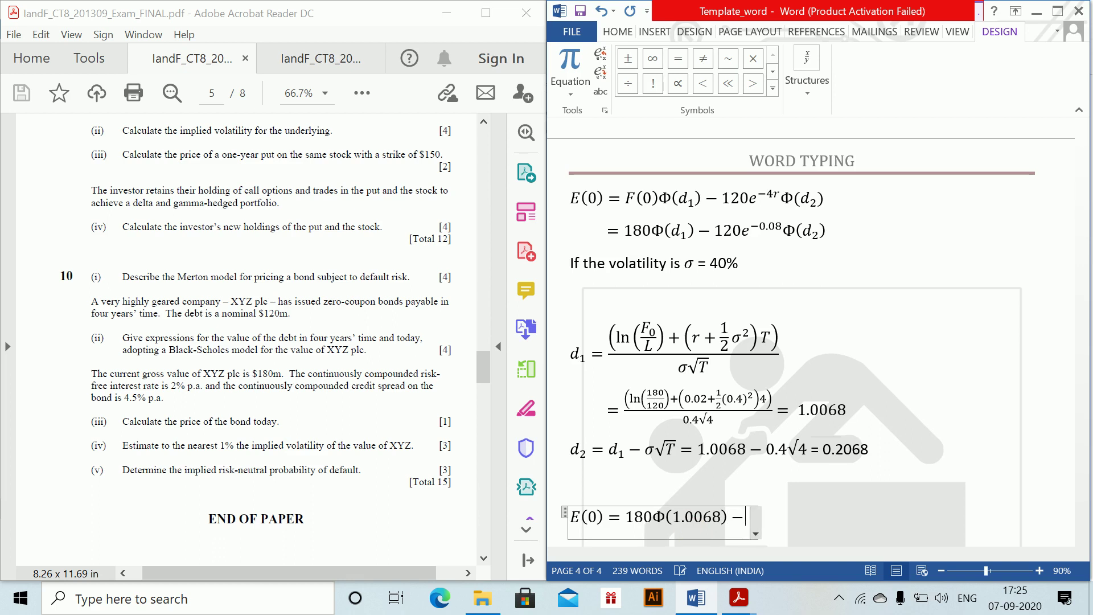
{"action": "type", "text": "20"}
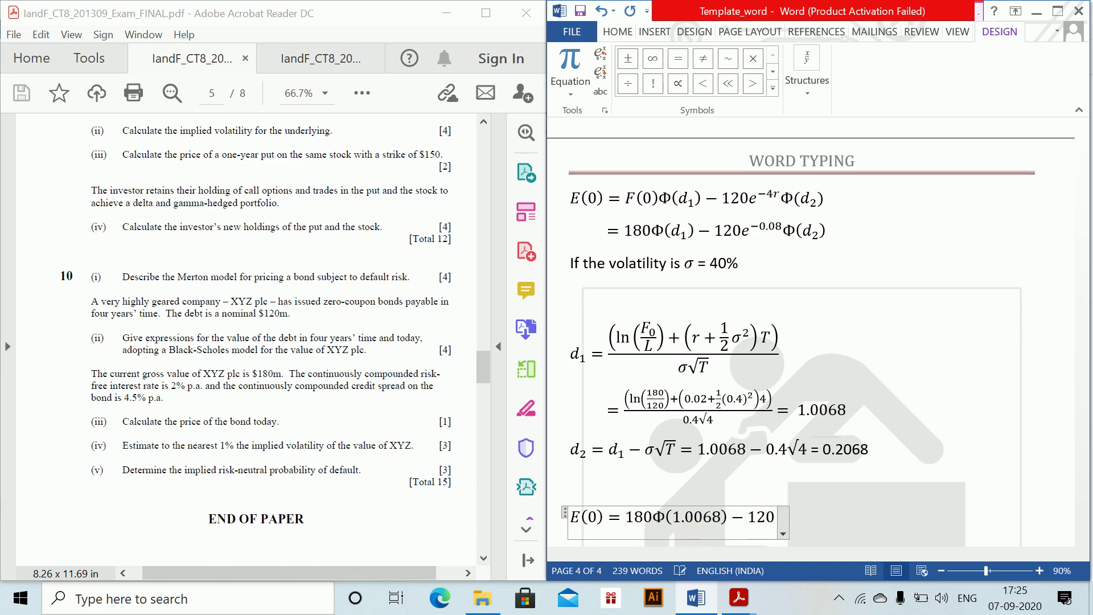
{"action": "type", "text": "e^(-"}
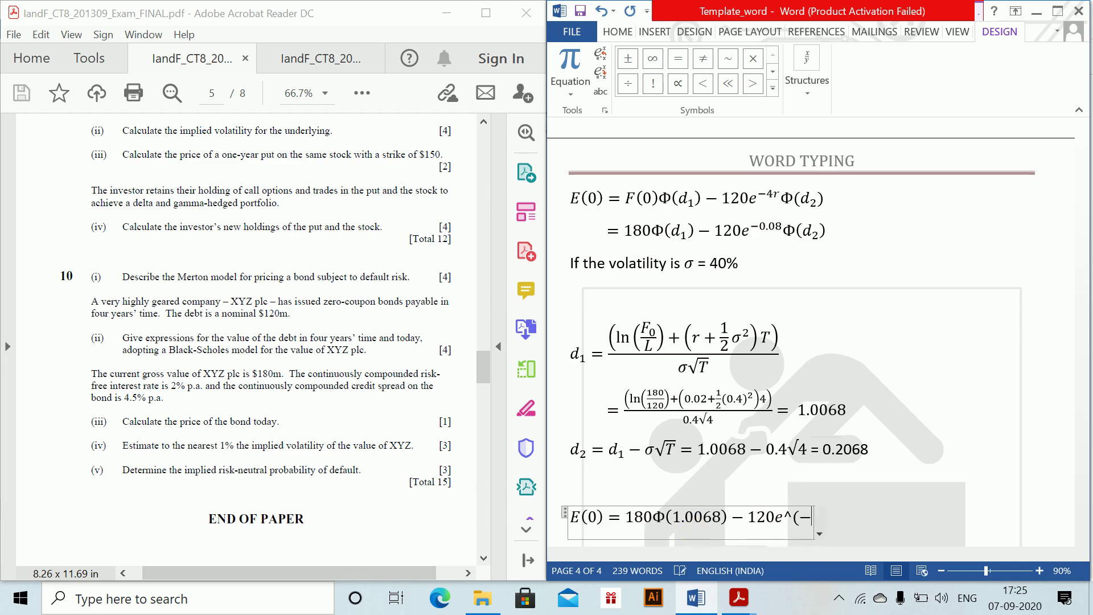
{"action": "type", "text": "0.02*4"}
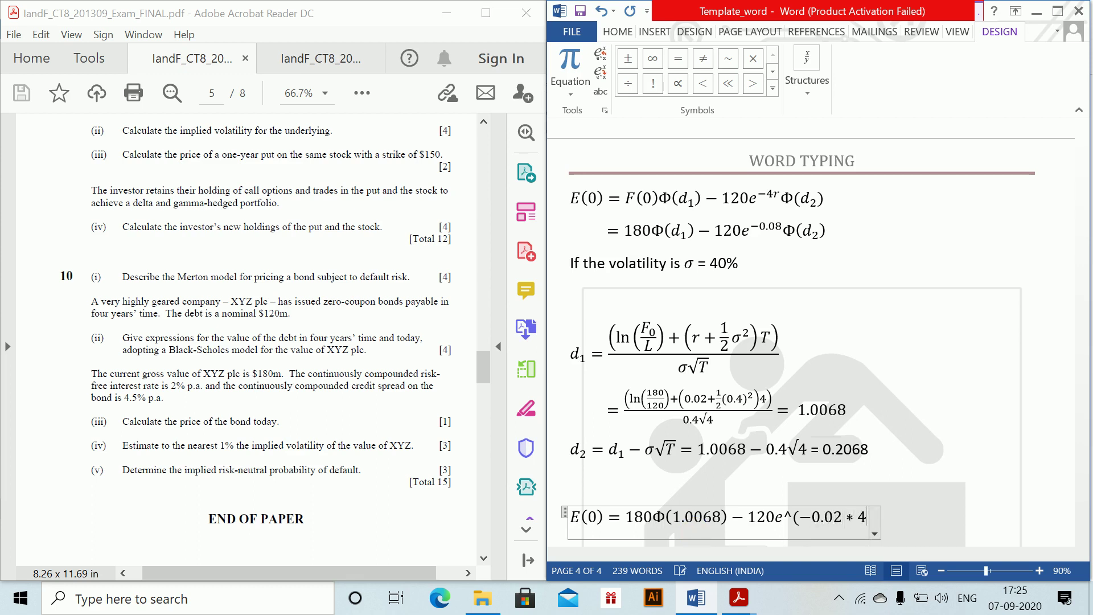
{"action": "type", "text": ") \\Phi "}
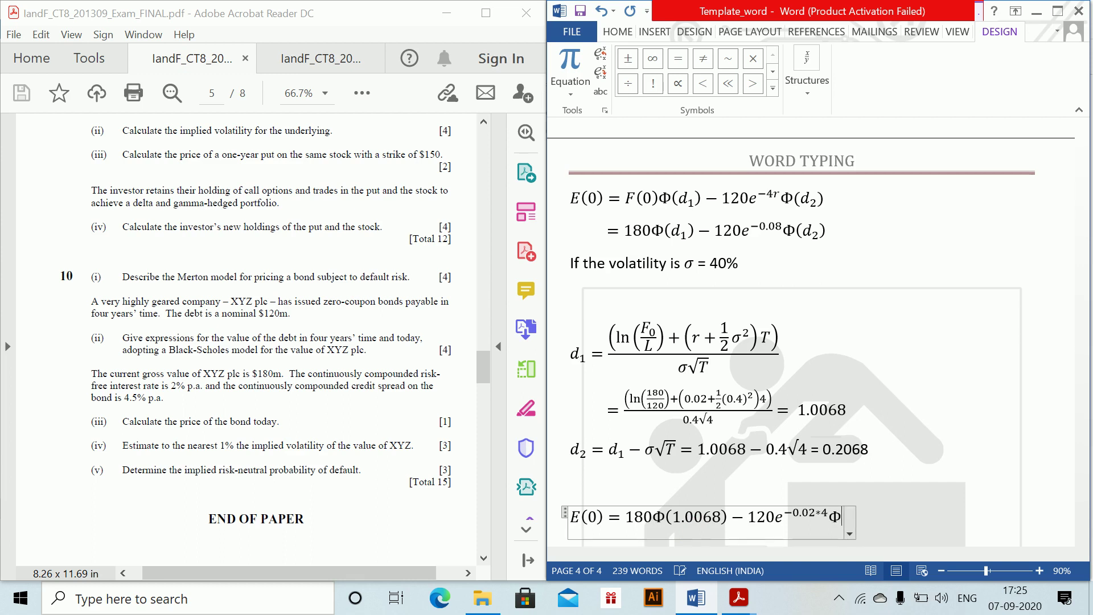
{"action": "type", "text": "(0.2068)"}
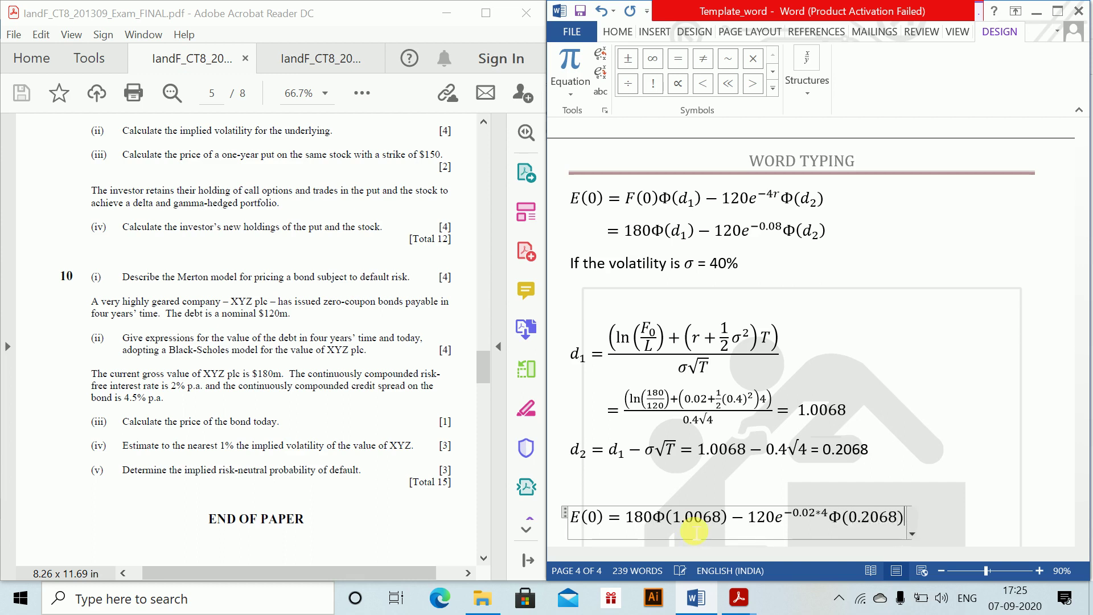
- Add an indented equation line below E(0) giving the result = 87.28
{"action": "key", "text": "Return"}
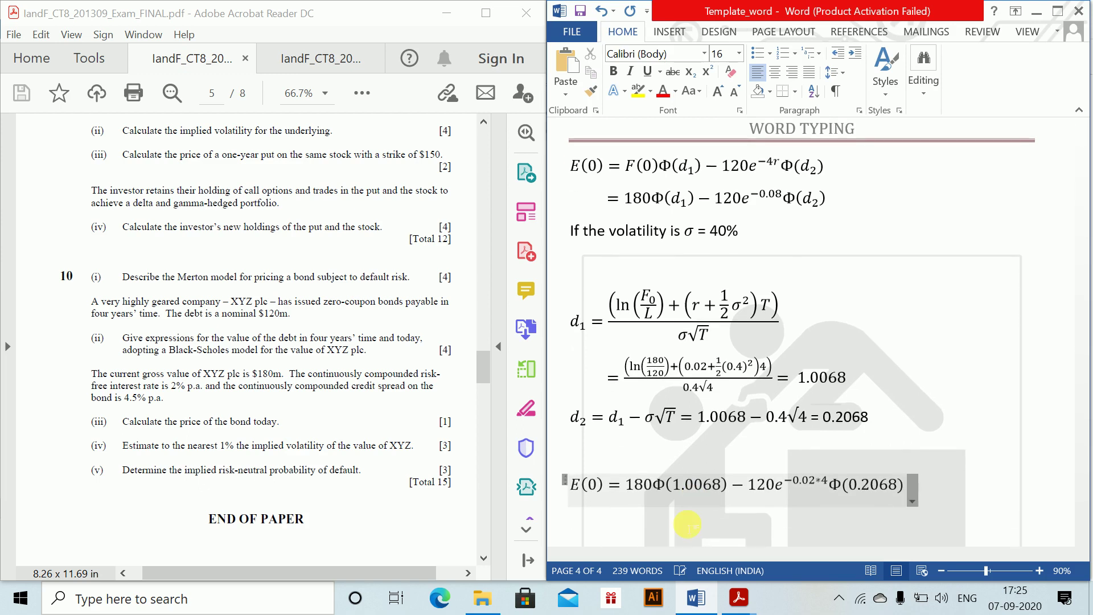
{"action": "key", "text": "alt+equal"}
{"action": "type", "text": "= "}
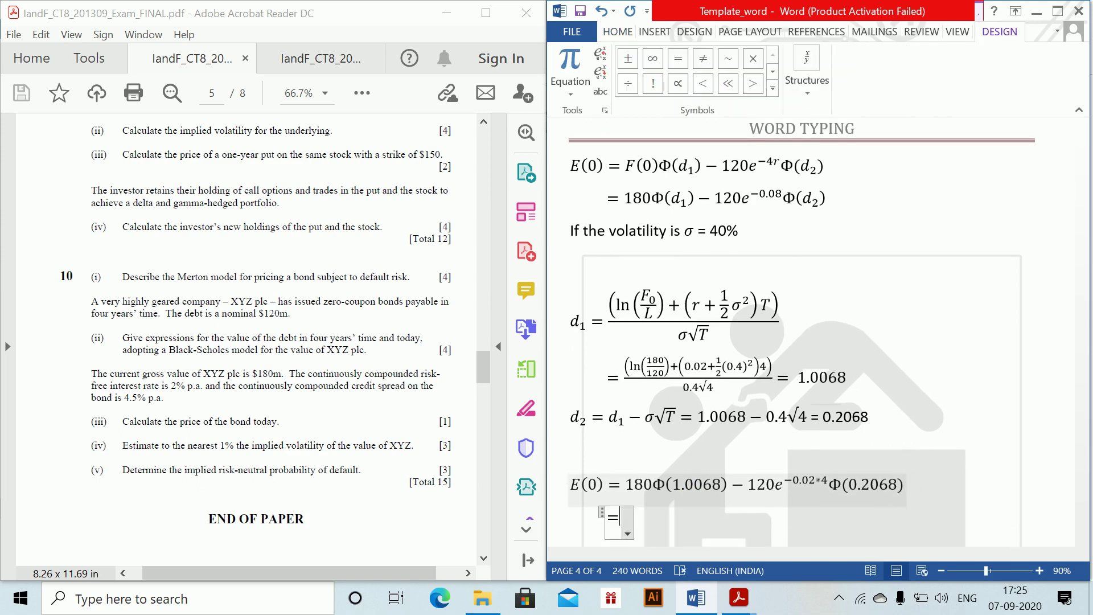
{"action": "type", "text": "d"}
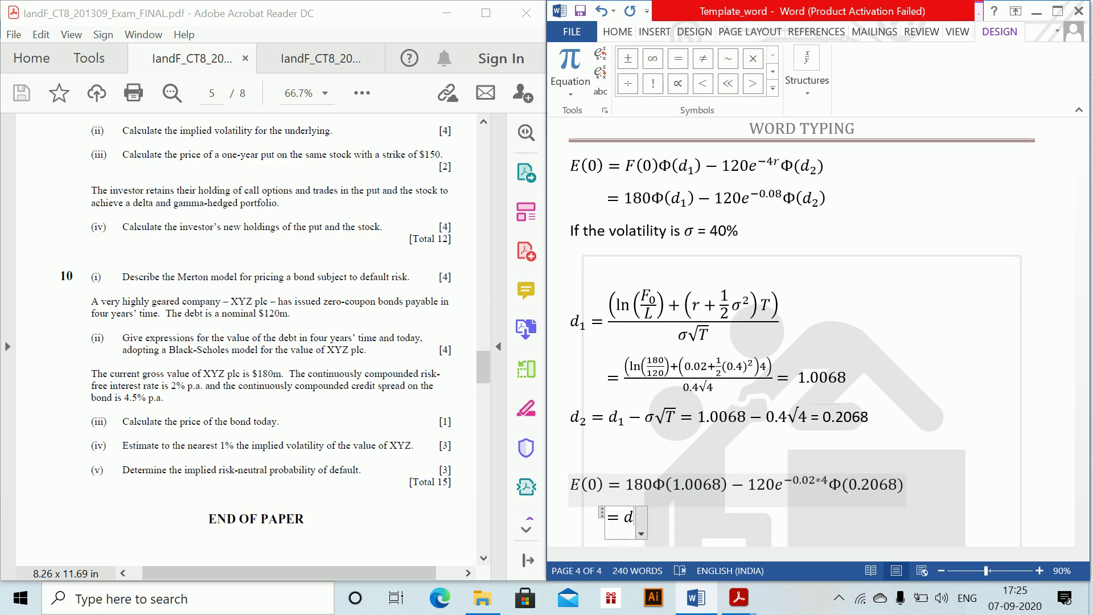
{"action": "key", "text": "BackSpace"}
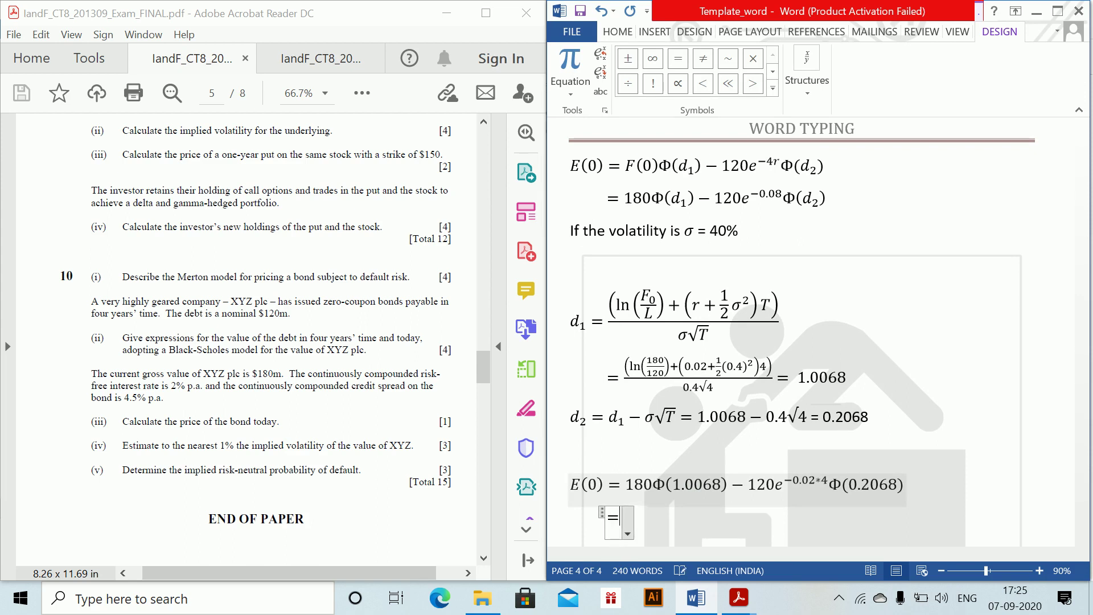
{"action": "type", "text": "87.28"}
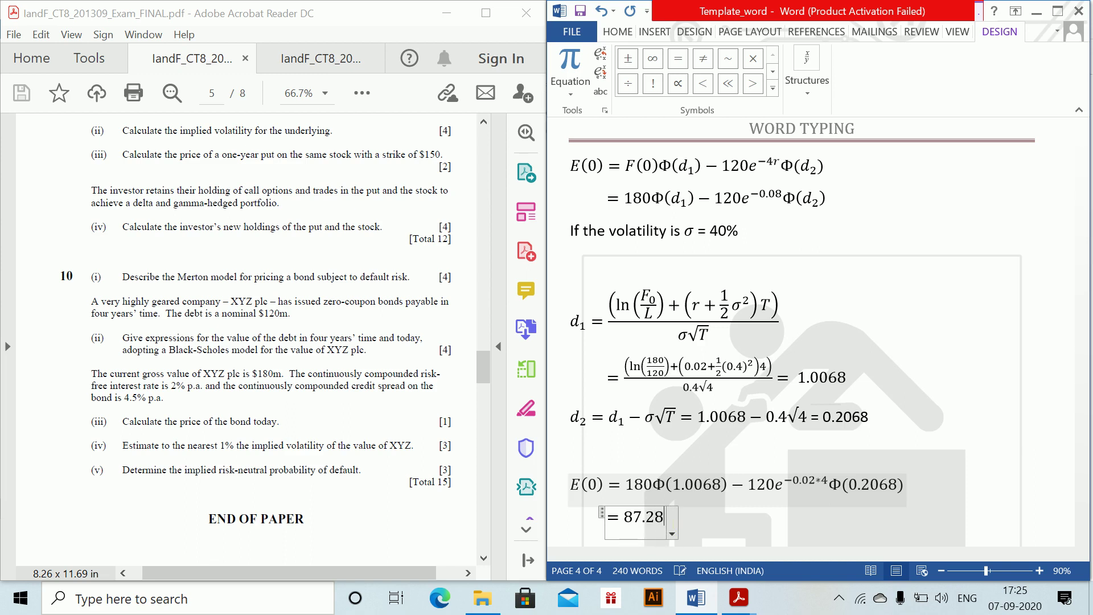
{"action": "left_click", "coordinate": [695, 517]}
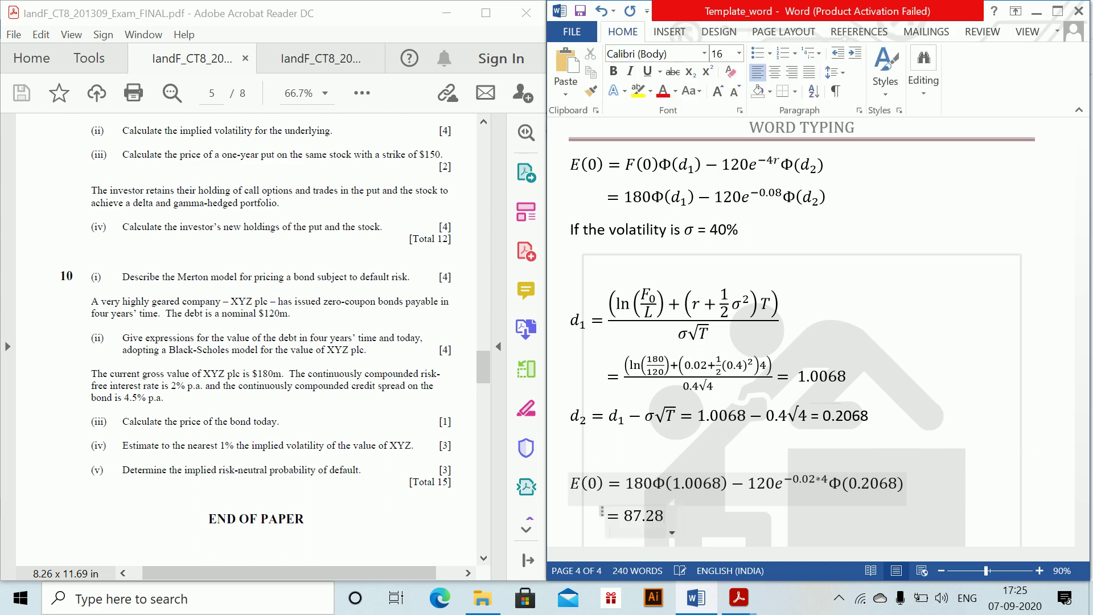
- Add a new equation line below the 87.28 result stating σ = 41%
{"action": "key", "text": "Return"}
{"action": "key", "text": "alt"}
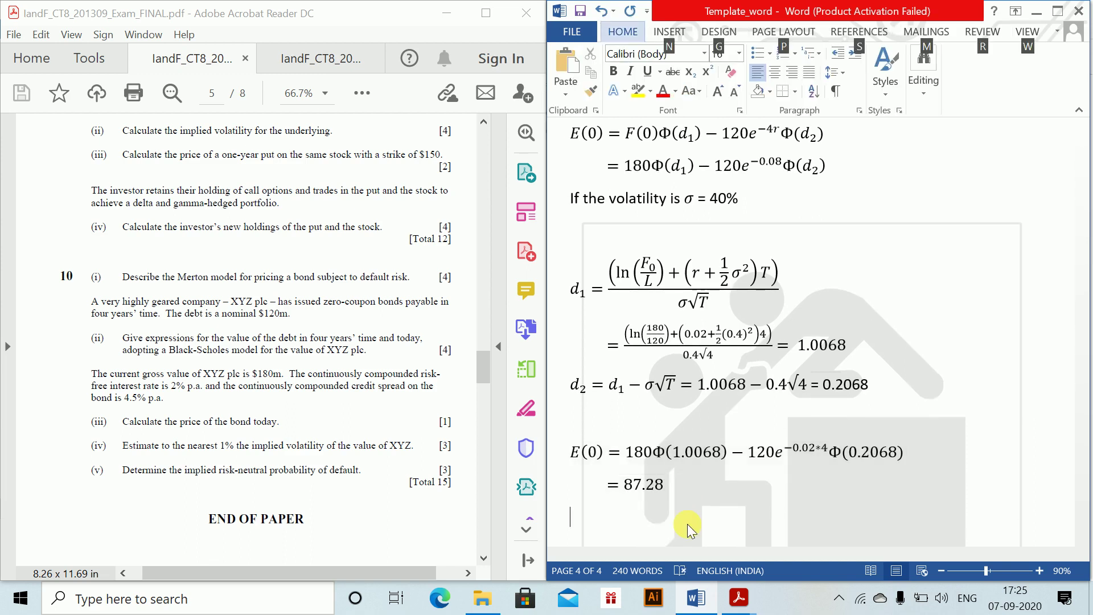
{"action": "key", "text": "s"}
{"action": "key", "text": "alt+equal"}
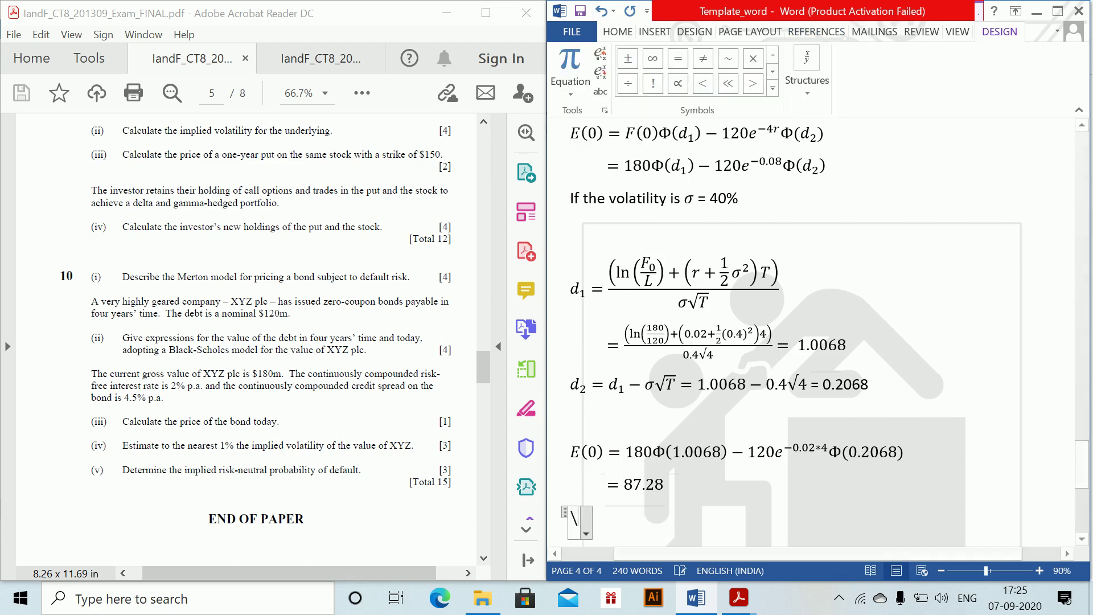
{"action": "type", "text": "\\sima"}
{"action": "key", "text": "BackSpace"}
{"action": "key", "text": "BackSpace"}
{"action": "key", "text": "BackSpace"}
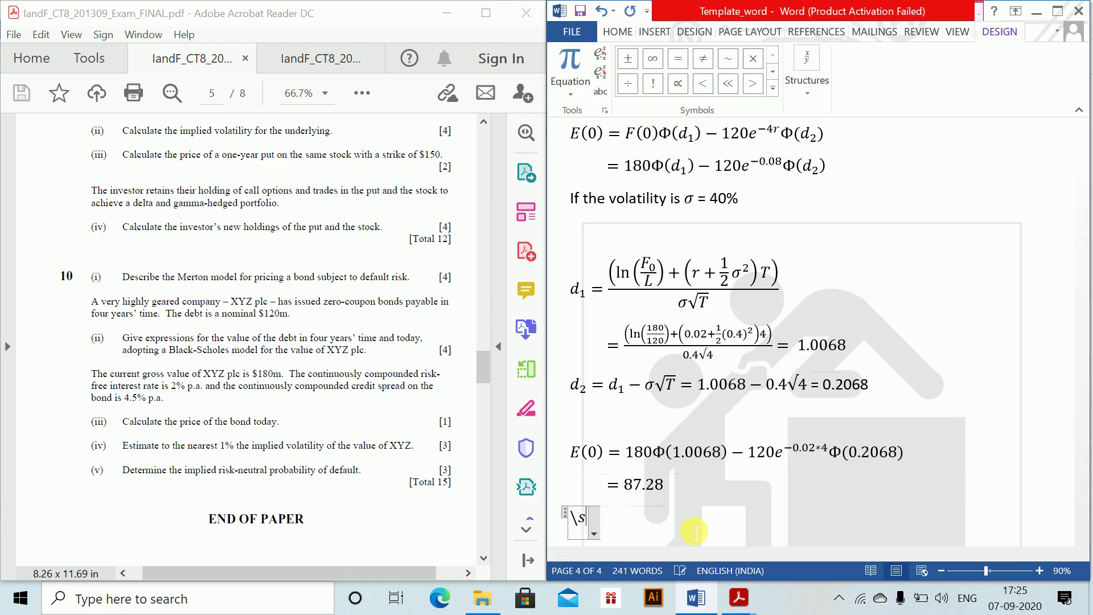
{"action": "type", "text": "igma =41"}
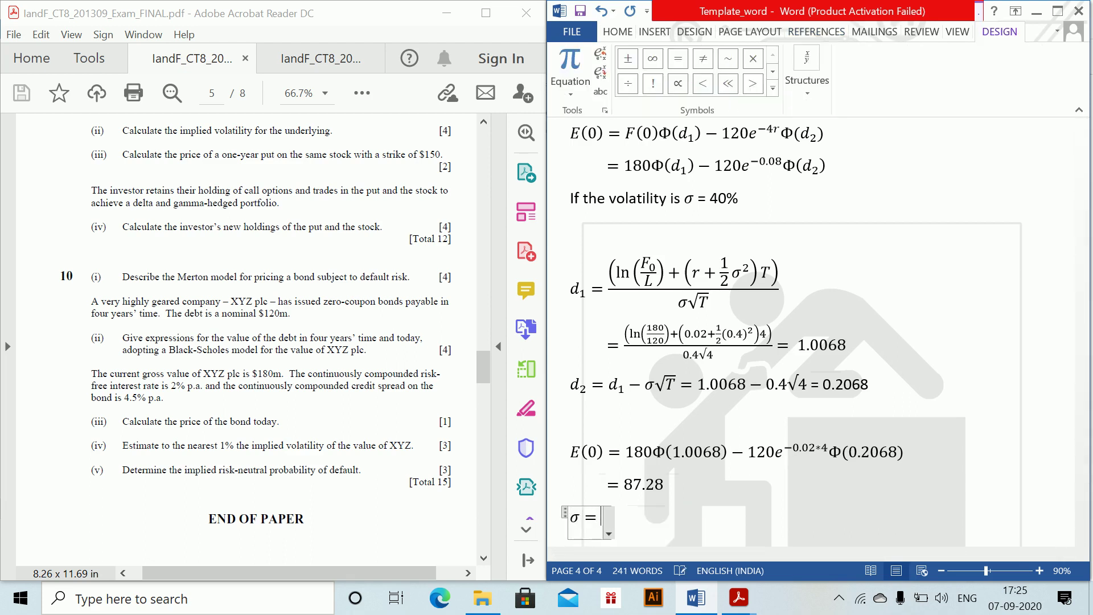
{"action": "type", "text": "%"}
{"action": "key", "text": "Right"}
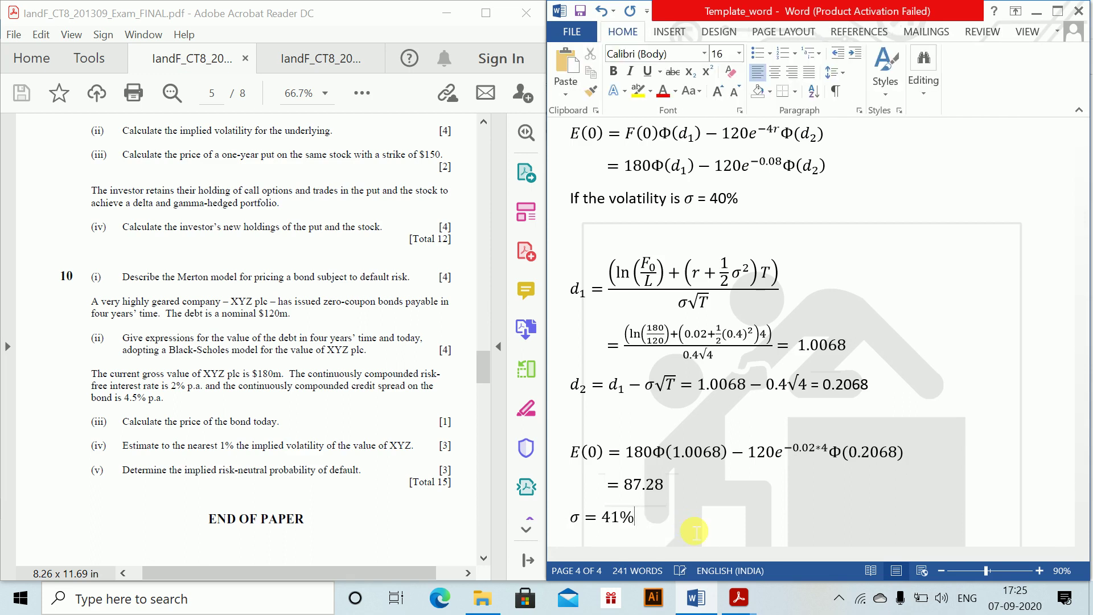
- Start a new equation line below σ = 41% reading E(0) = 180Φ(1.0020) −
{"action": "key", "text": "Return"}
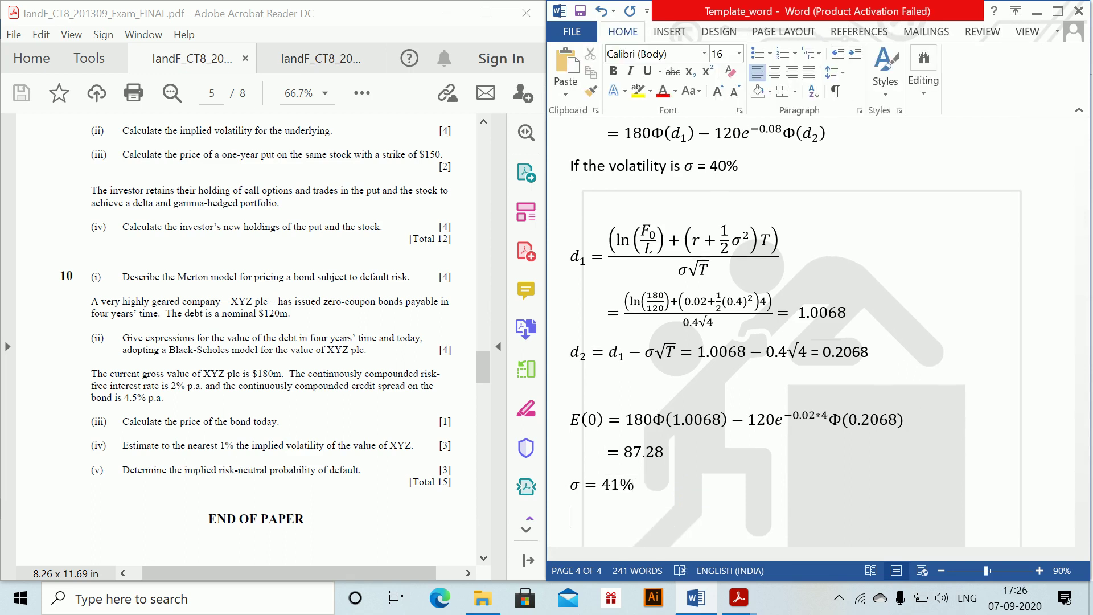
{"action": "key", "text": "alt+equal"}
{"action": "type", "text": "E("}
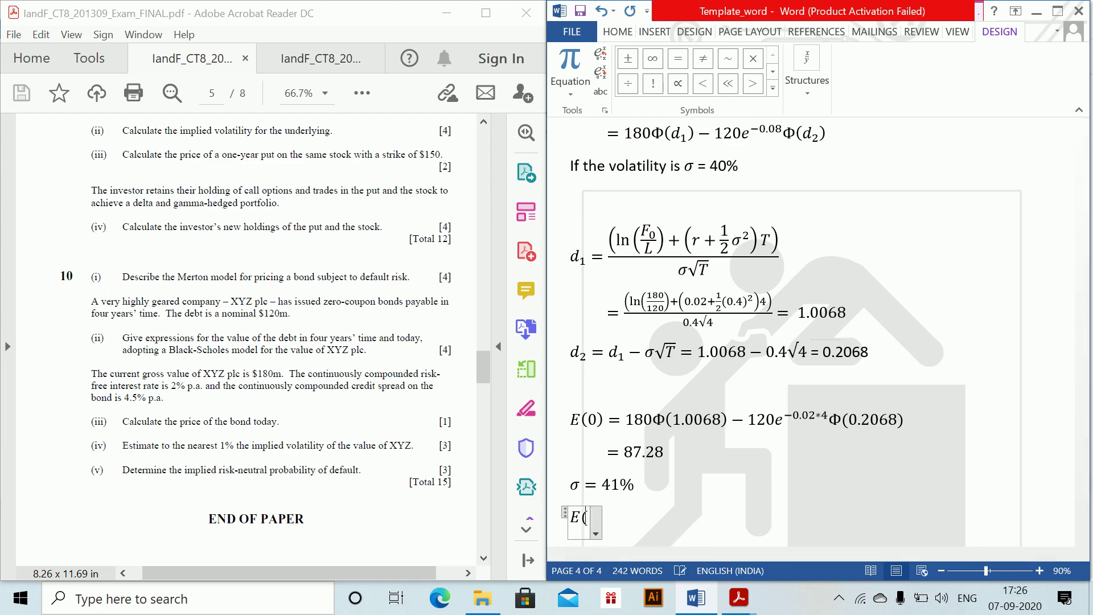
{"action": "type", "text": "0) = "}
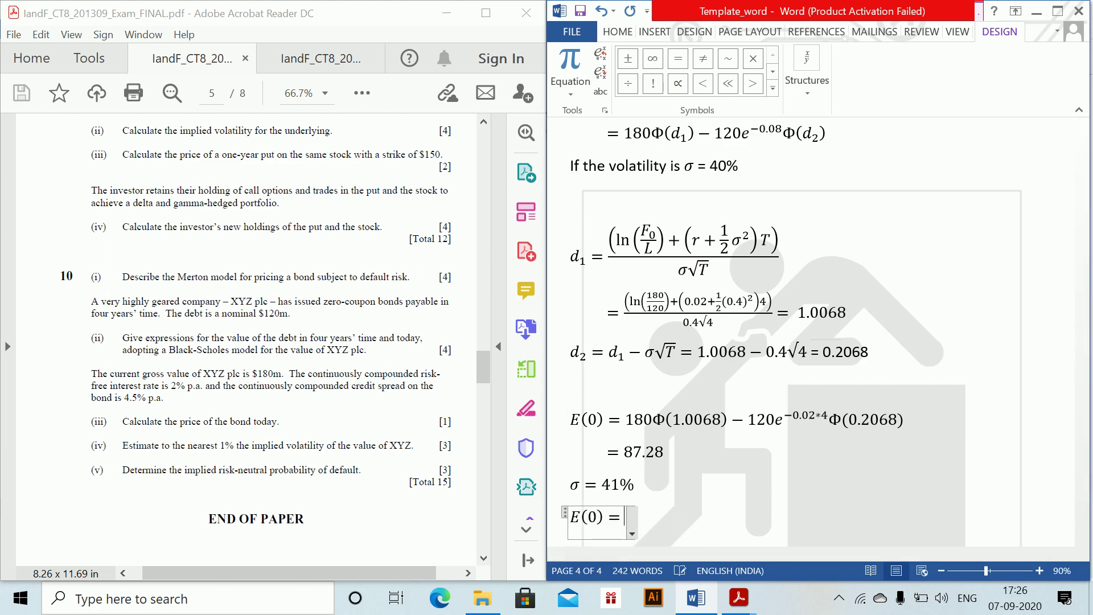
{"action": "type", "text": "180"}
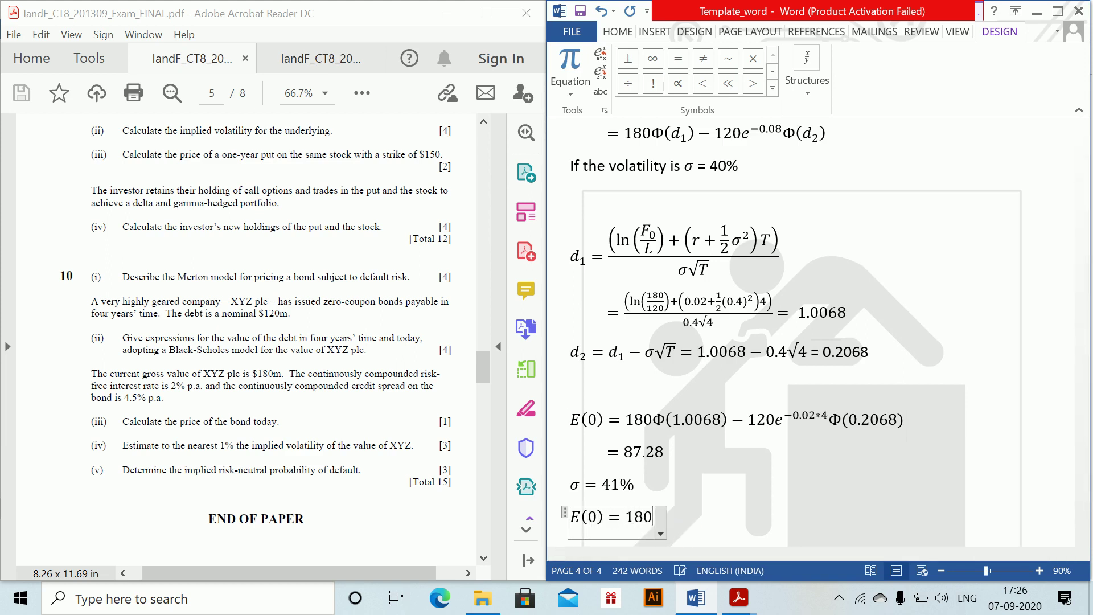
{"action": "left_click", "coordinate": [695, 539]}
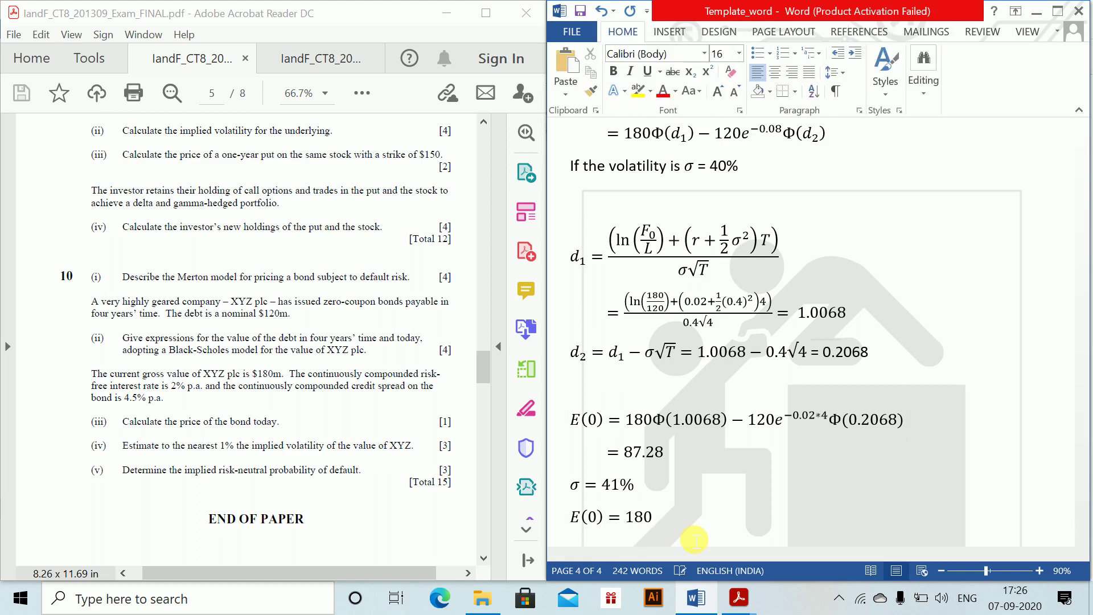
{"action": "left_click", "coordinate": [694, 539]}
{"action": "type", "text": "\\Phi "}
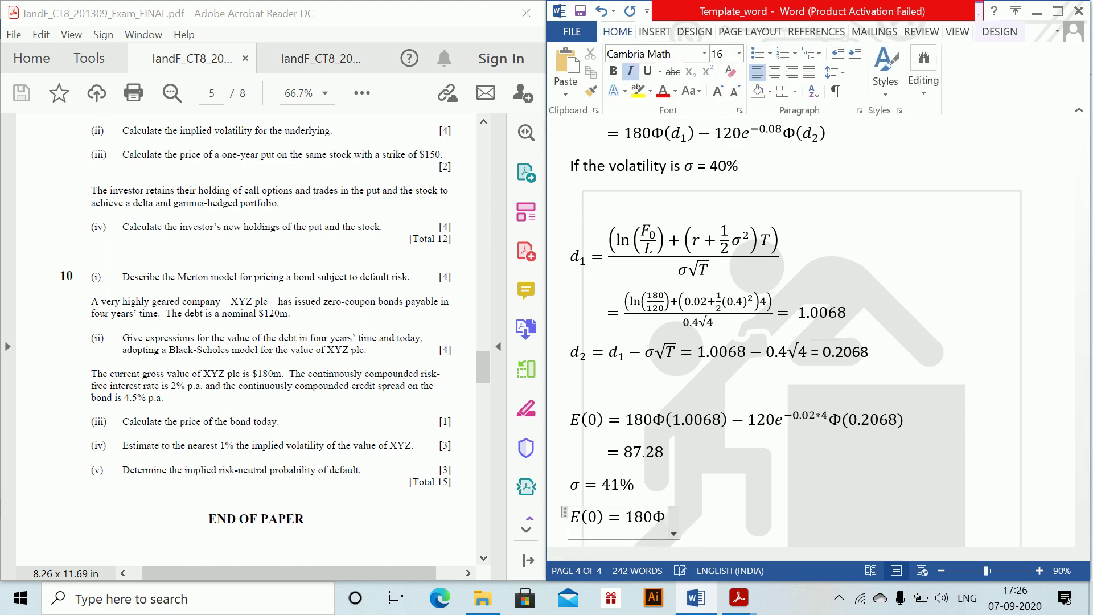
{"action": "type", "text": "(1.00"}
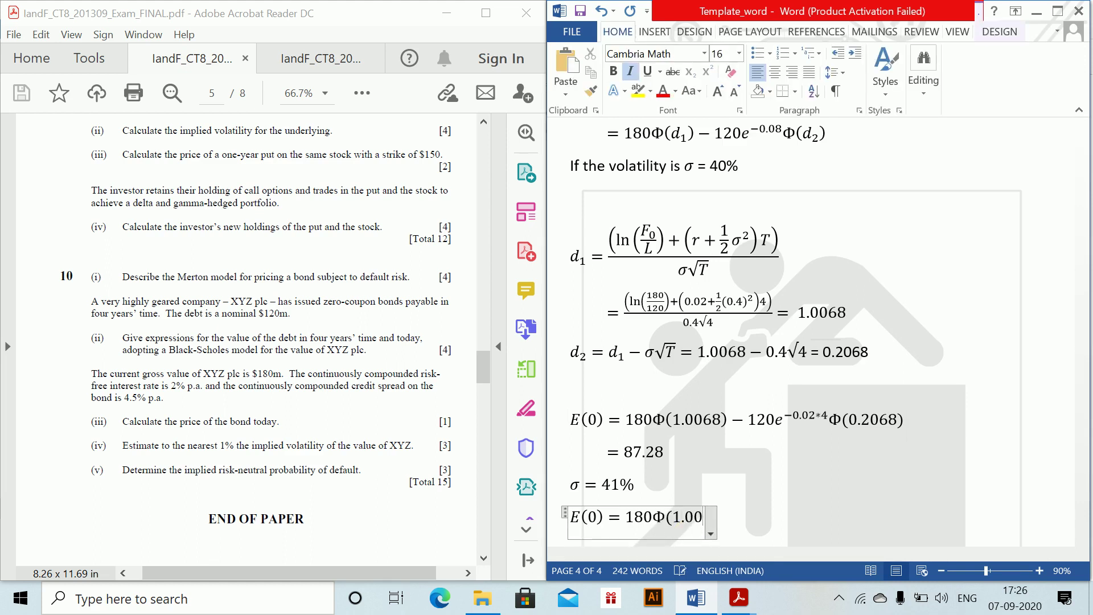
{"action": "type", "text": "20)-"}
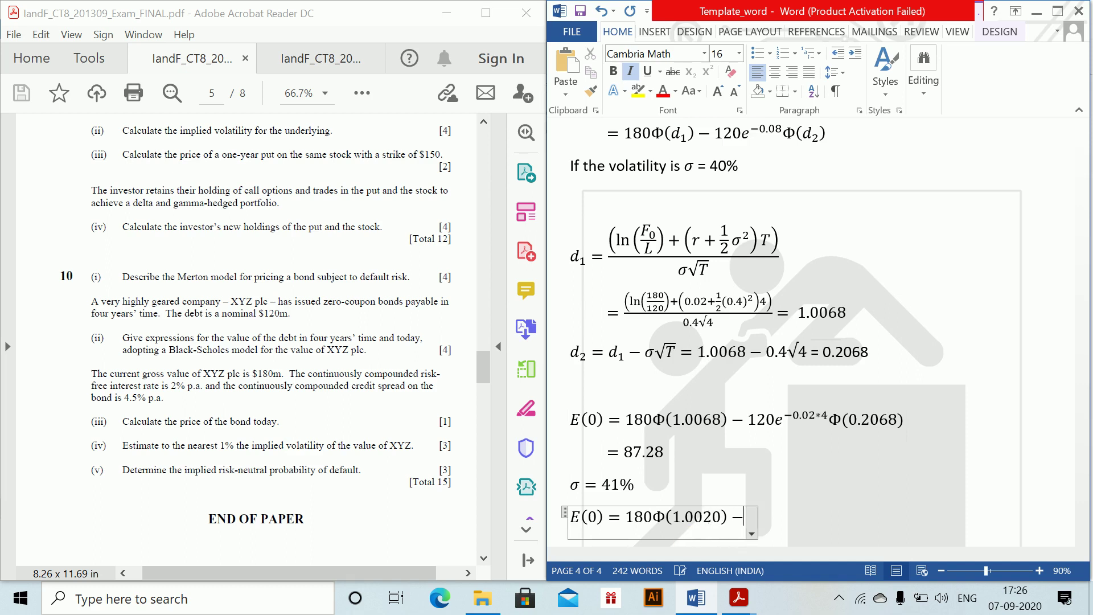
- Complete the 41% E(0) equation with 120e^(−0.02*4) Φ(0.1820) = 88.14, with −0.02*4 as the exponent
{"action": "type", "text": "120"}
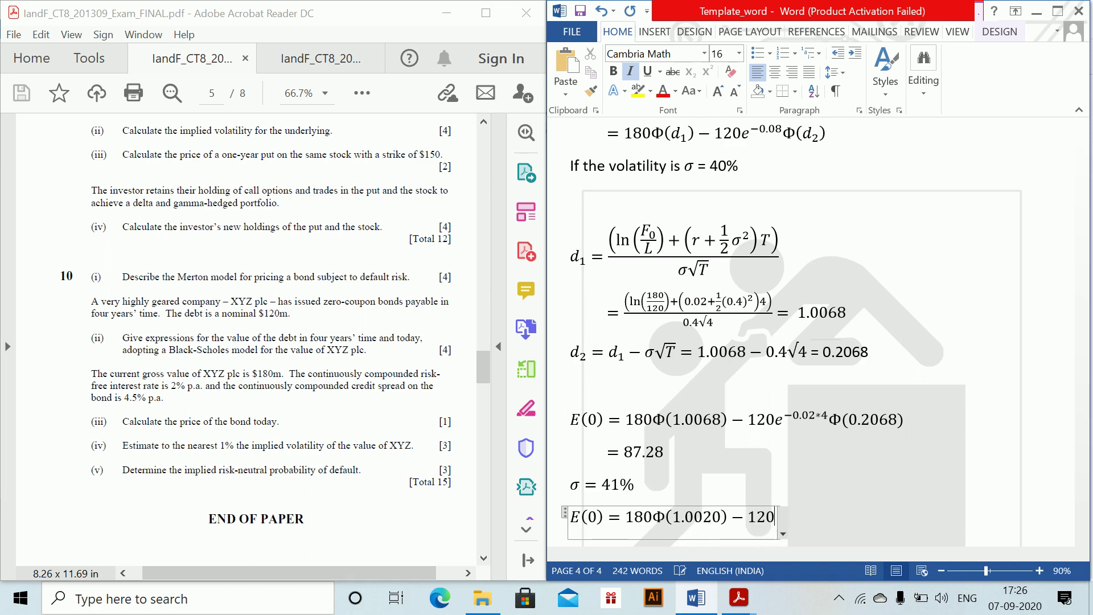
{"action": "type", "text": "e^"}
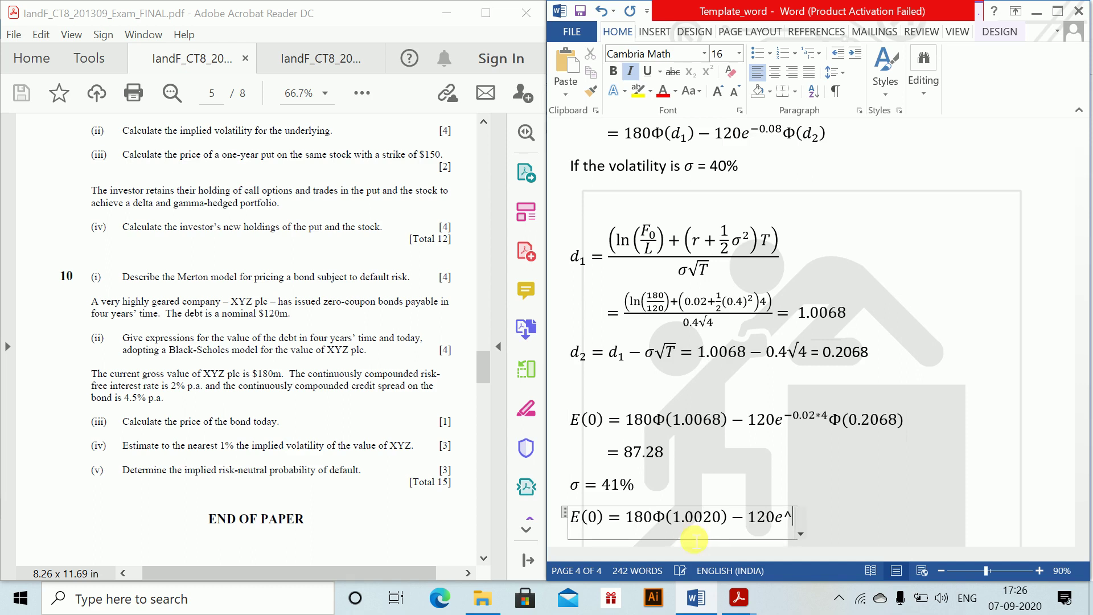
{"action": "type", "text": "(-0.02*4"}
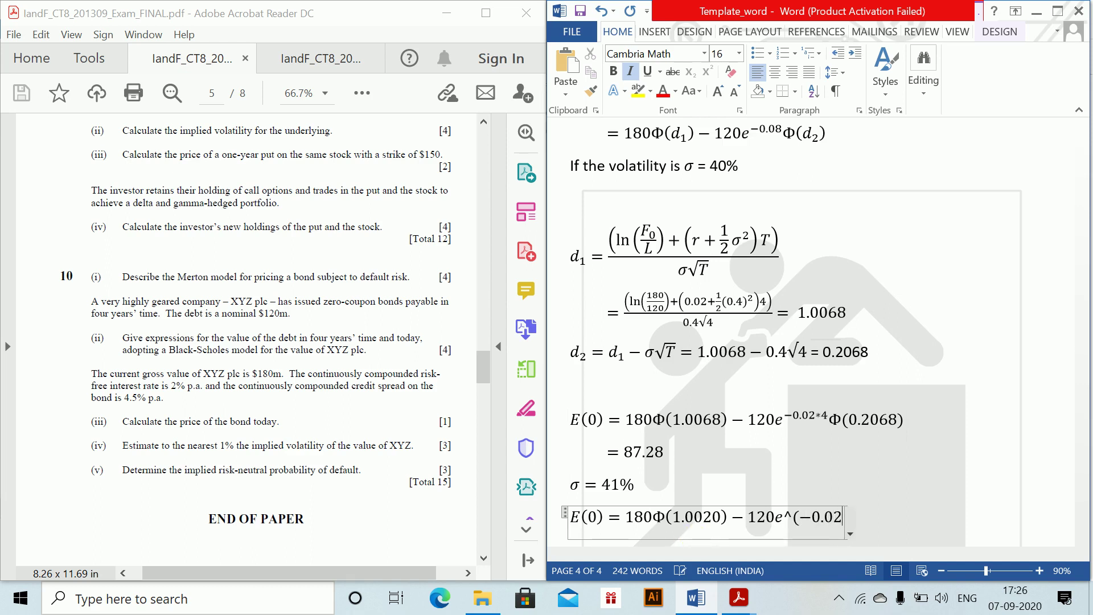
{"action": "type", "text": ") "}
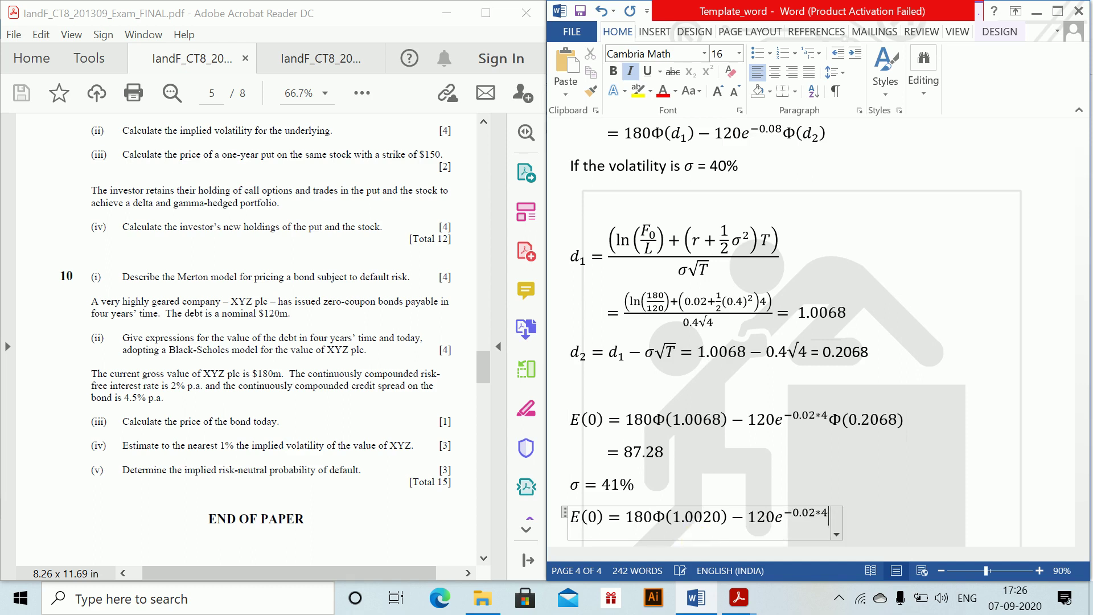
{"action": "type", "text": "\\pH"}
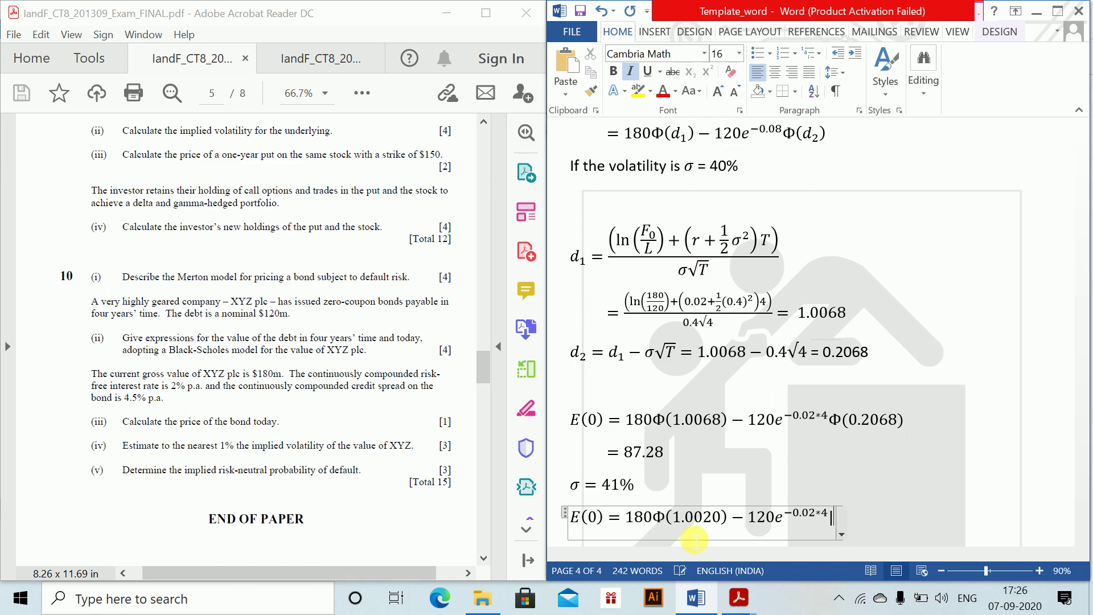
{"action": "key", "text": "BackSpace"}
{"action": "key", "text": "BackSpace"}
{"action": "type", "text": "Phi ("}
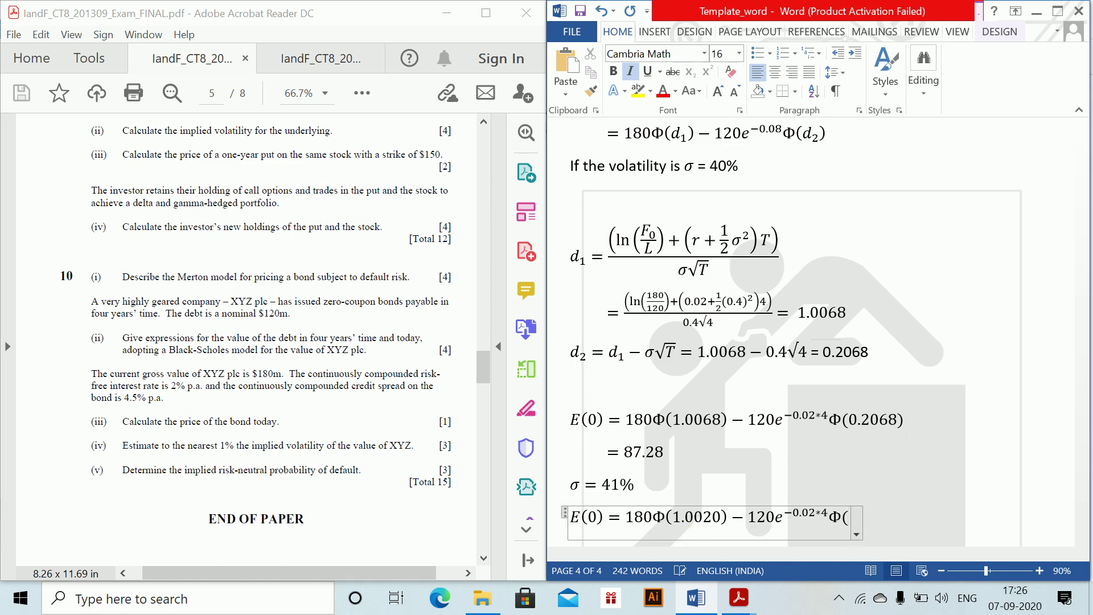
{"action": "type", "text": "0.1820"}
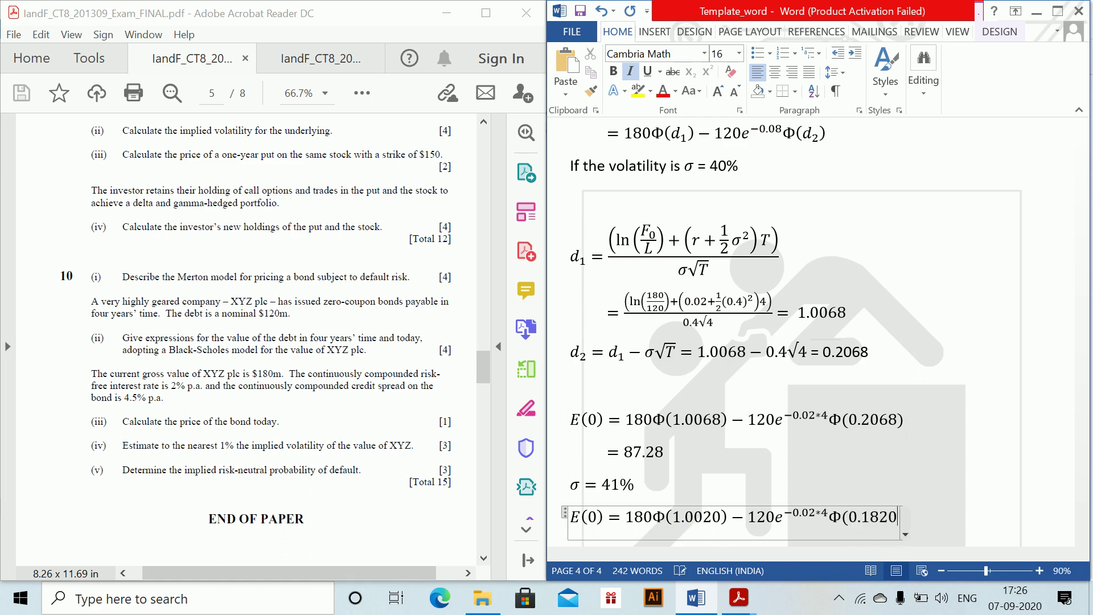
{"action": "type", "text": ") = 88"}
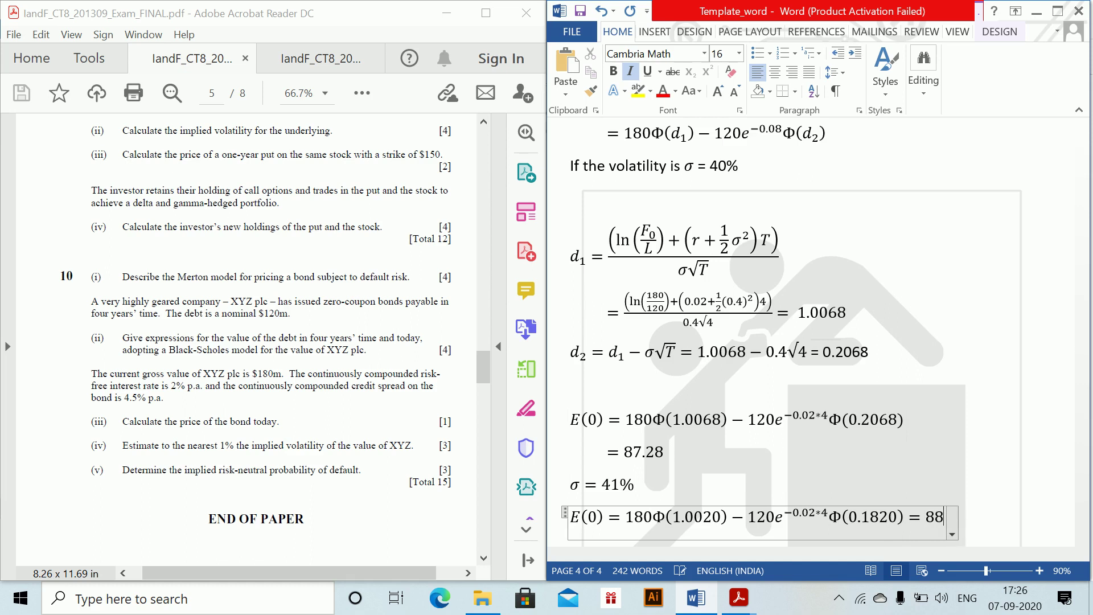
{"action": "type", "text": ".14"}
{"action": "key", "text": "Return"}
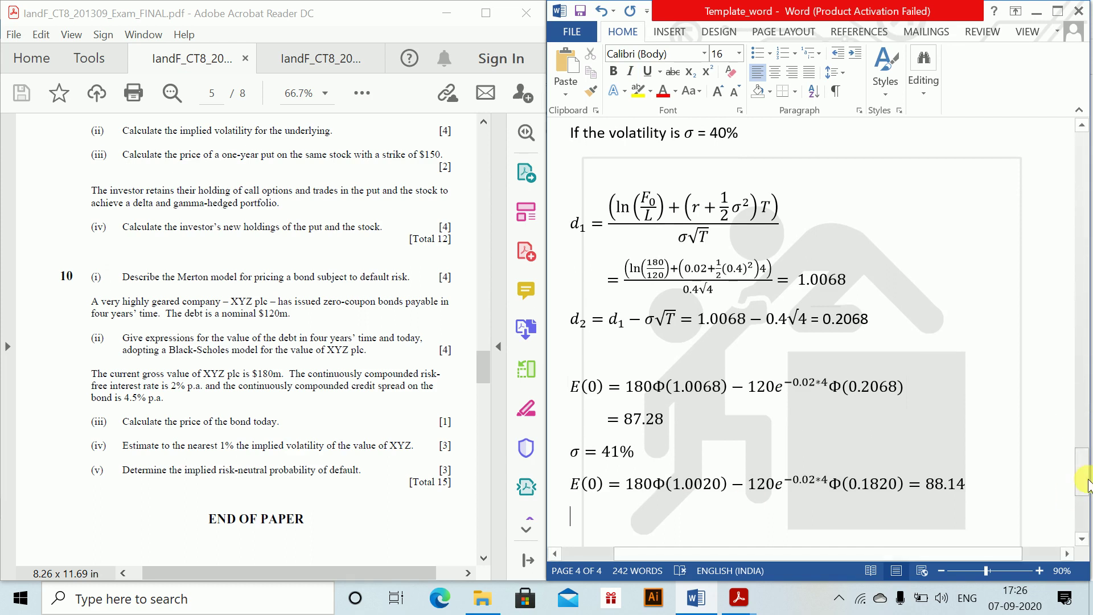
- Leave a blank line below the E(0) = 88.14 equation and add the part label (v)
{"action": "mouse_move", "coordinate": [1088, 480]}
{"action": "left_mouse_down"}
{"action": "mouse_move", "coordinate": [1083, 431]}
{"action": "mouse_move", "coordinate": [1084, 484]}
{"action": "left_mouse_up"}
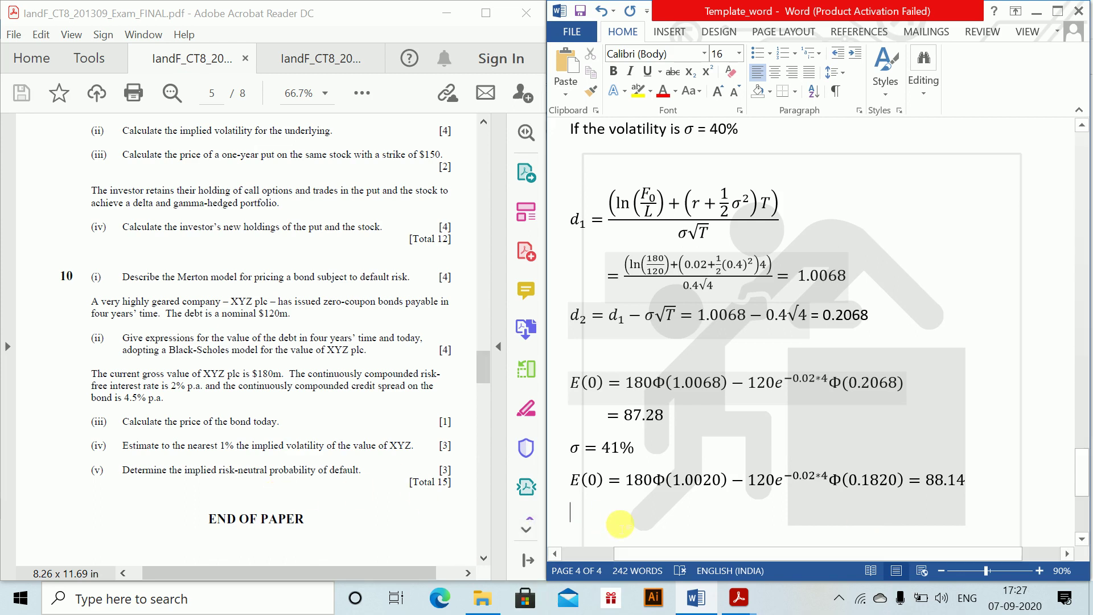
{"action": "key", "text": "ctrl+Return"}
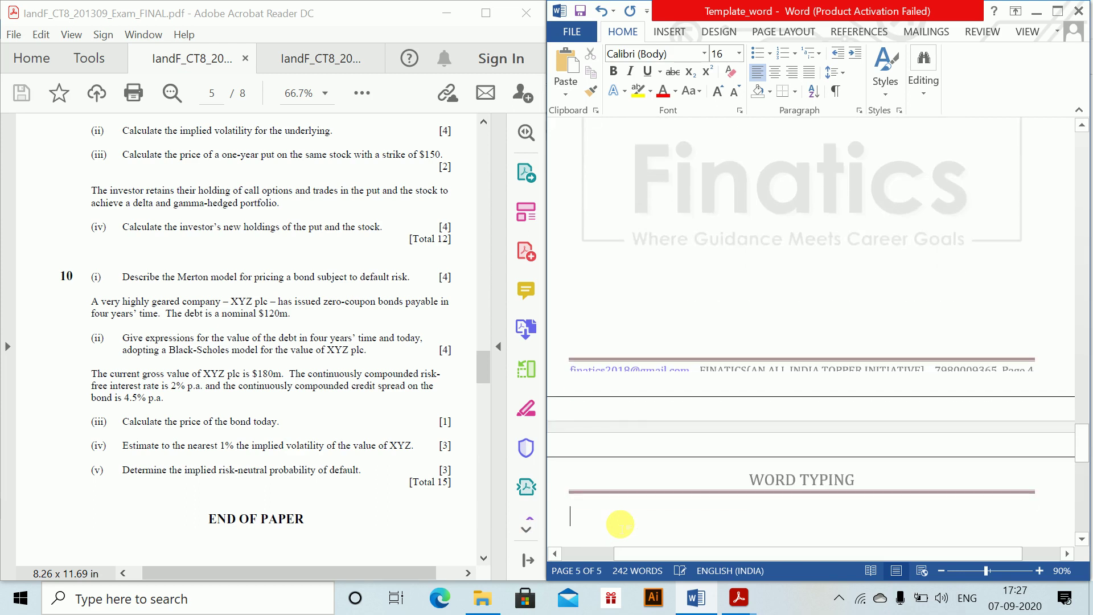
{"action": "key", "text": "BackSpace"}
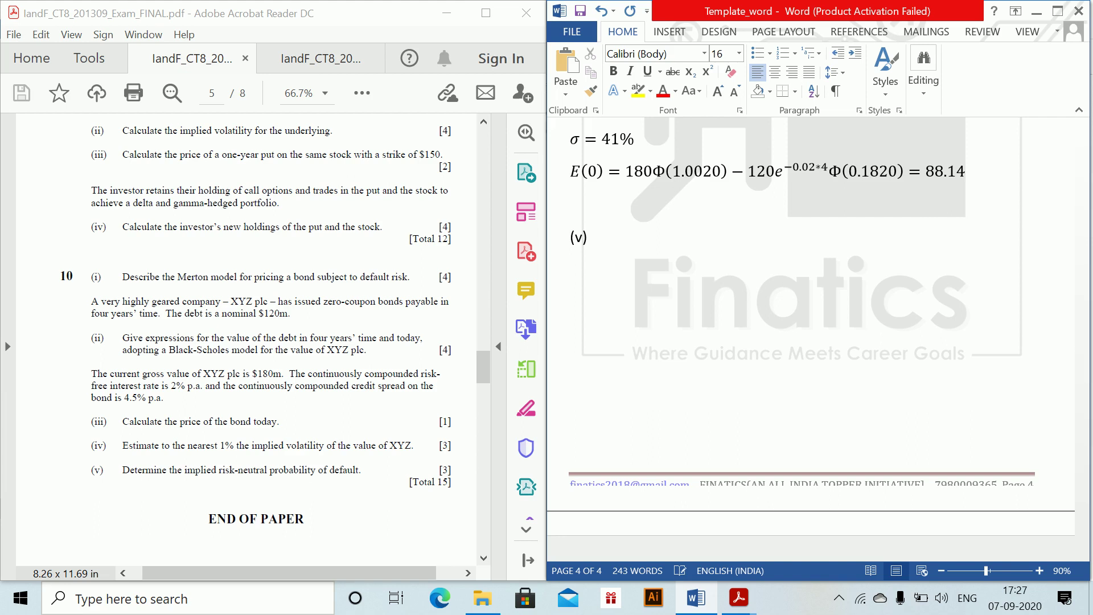
- Add an equation line below (v) reading 1 − probablity of call option being exercised
{"action": "key", "text": "alt+equal"}
{"action": "type", "text": "1-pr"}
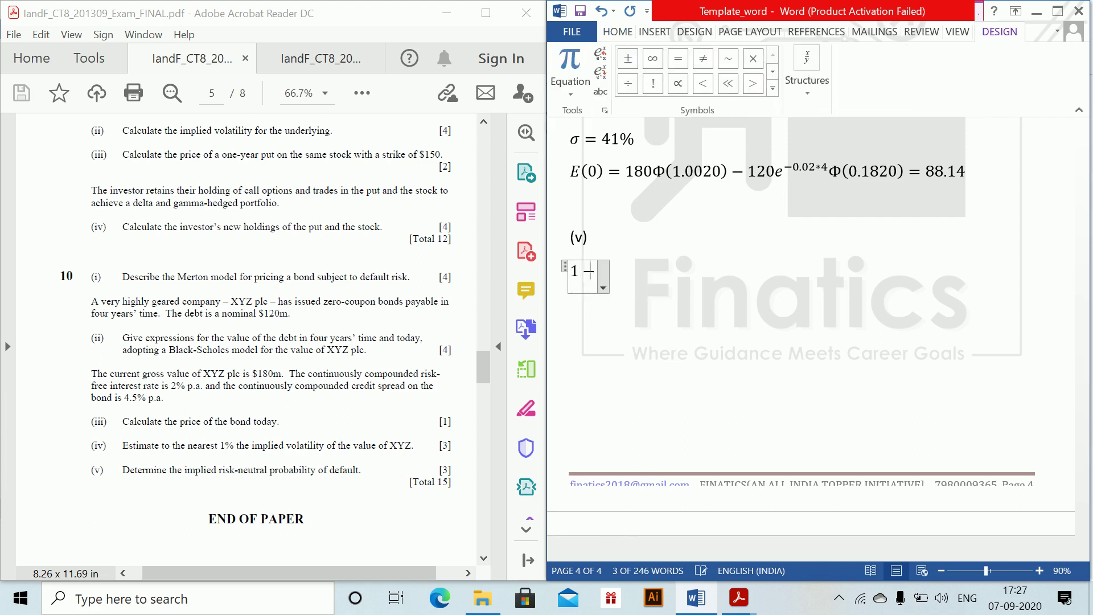
{"action": "type", "text": "obbail"}
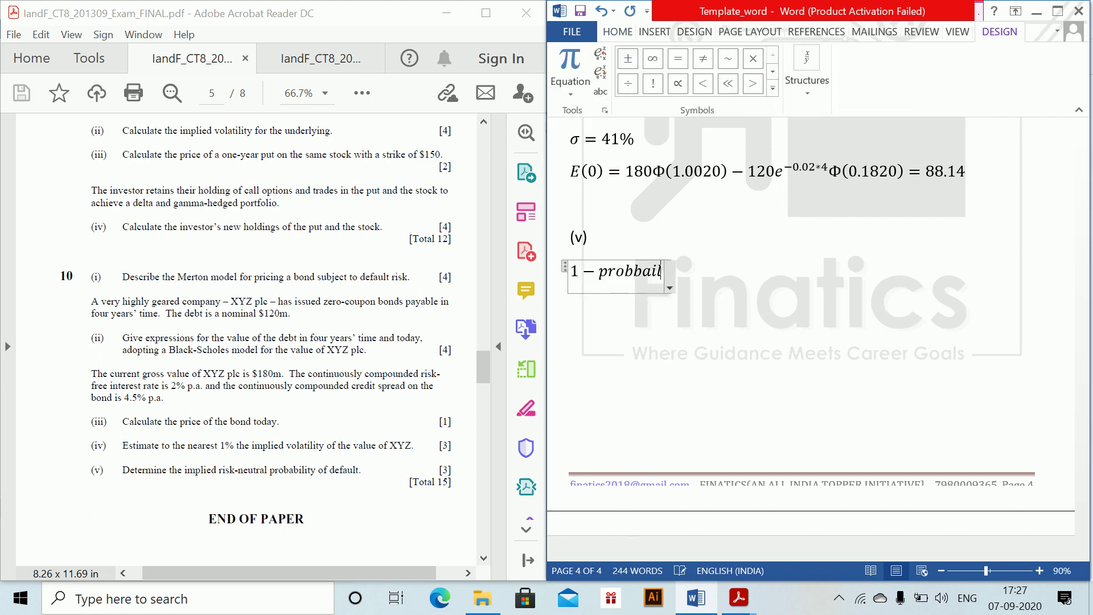
{"action": "key", "text": "BackSpace"}
{"action": "key", "text": "BackSpace"}
{"action": "key", "text": "BackSpace"}
{"action": "key", "text": "BackSpace"}
{"action": "type", "text": "ablity o"}
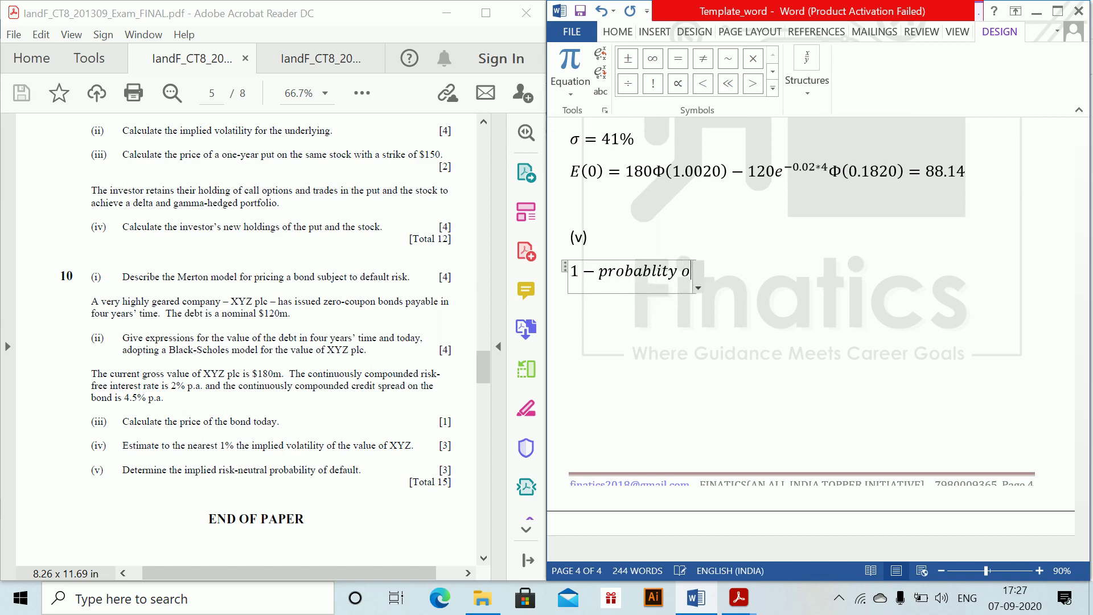
{"action": "type", "text": "f call opt"}
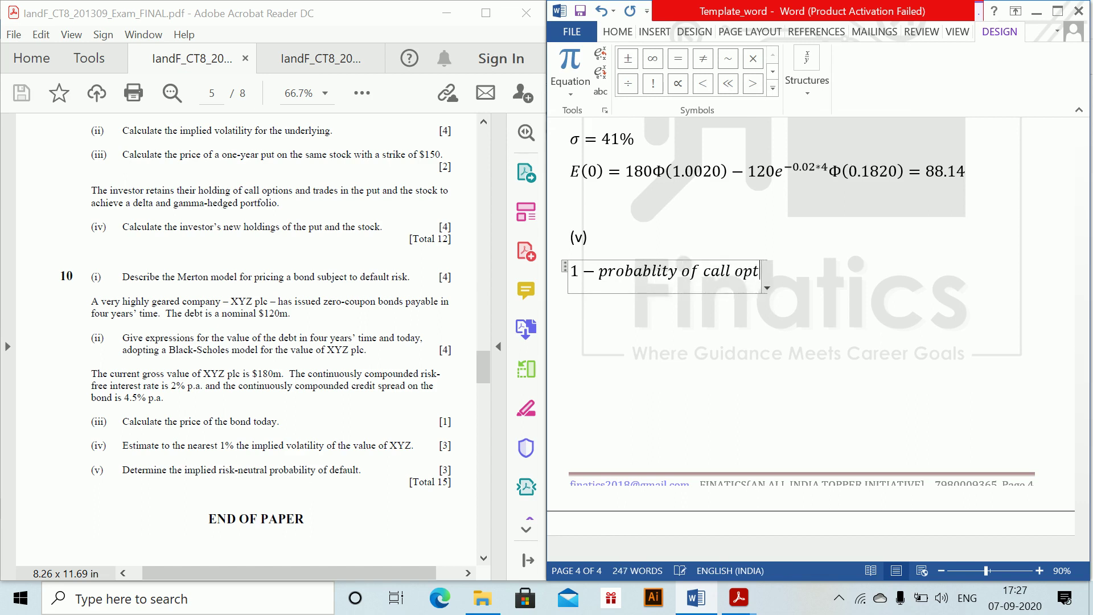
{"action": "type", "text": "ion be"}
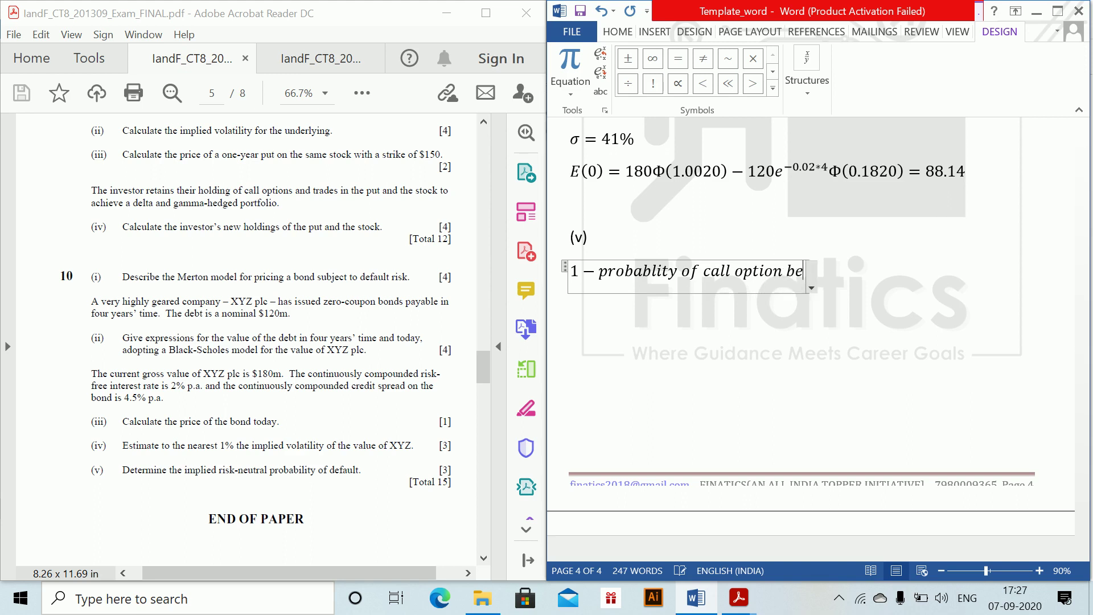
{"action": "type", "text": "ing exercised"}
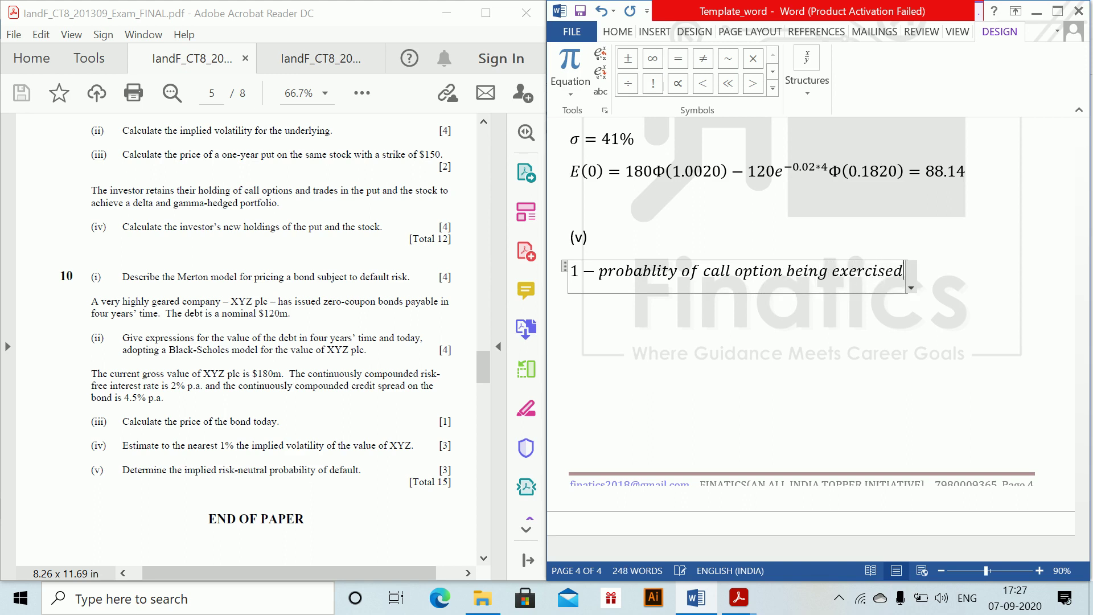
{"action": "key", "text": "Return"}
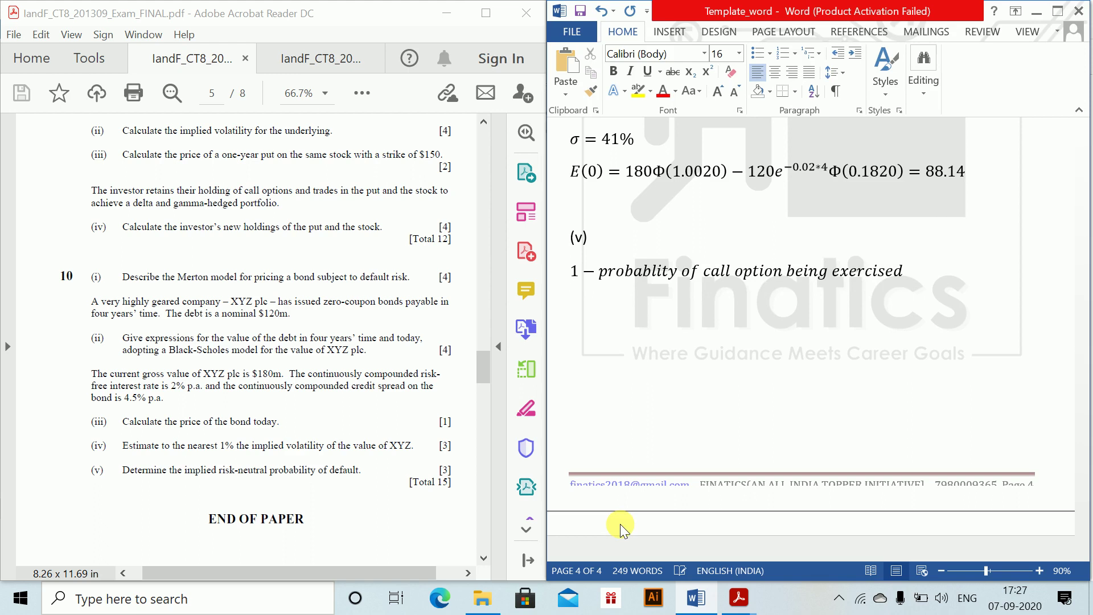
- Add the line = 1 − Φ(d_2) = 1 − 0.5819 = 0.4181 below it, with everything following the first equals sign as an equation
{"action": "type", "text": "=="}
{"action": "key", "text": "alt+equal"}
{"action": "type", "text": "1-\\P"}
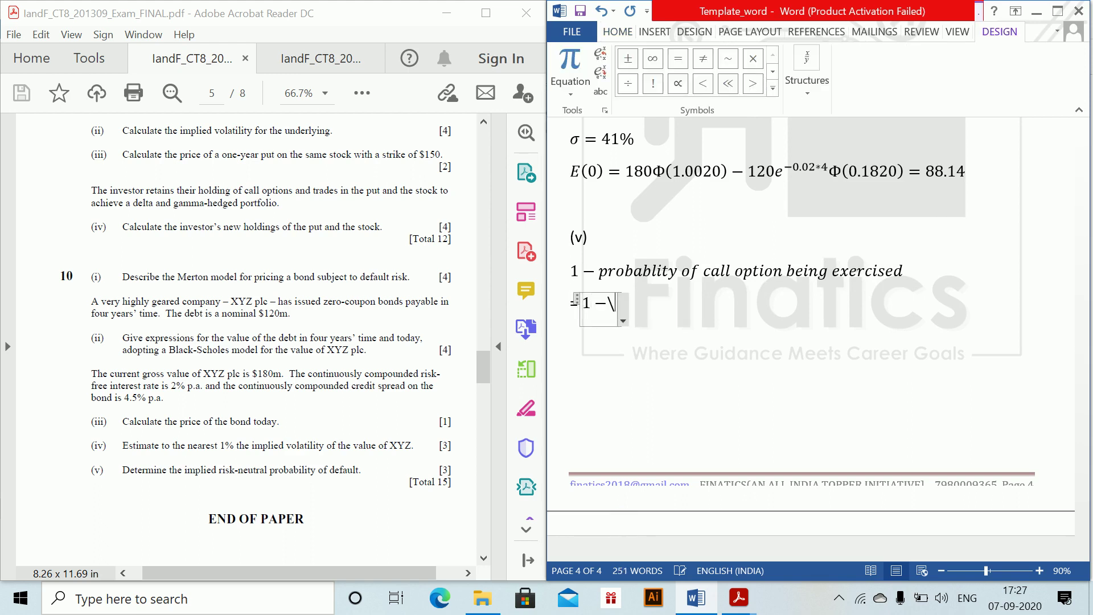
{"action": "type", "text": "hi(d_"}
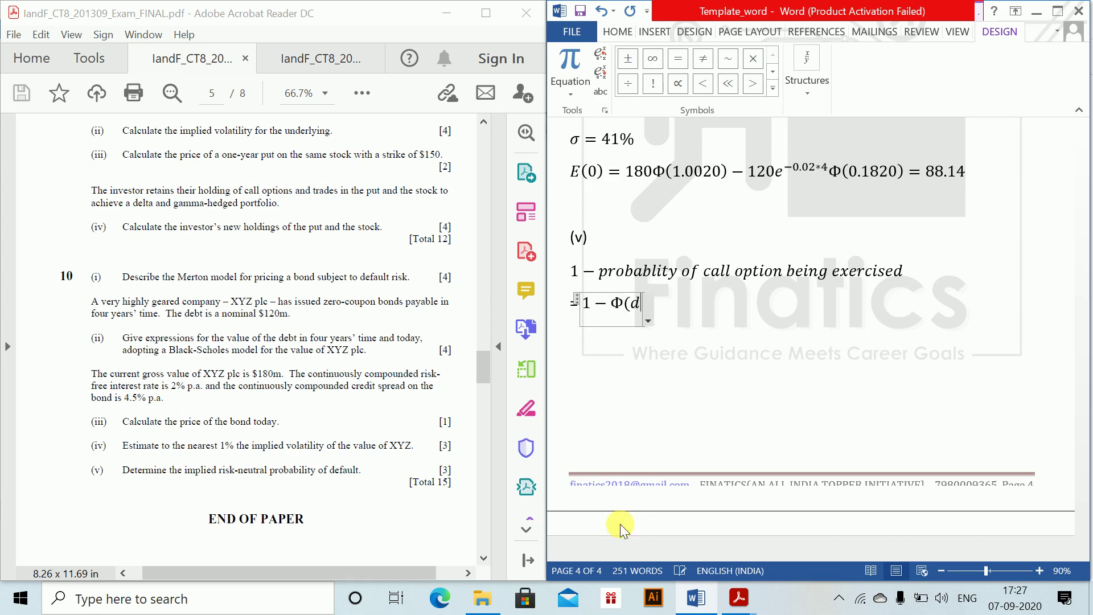
{"action": "type", "text": "2) ="}
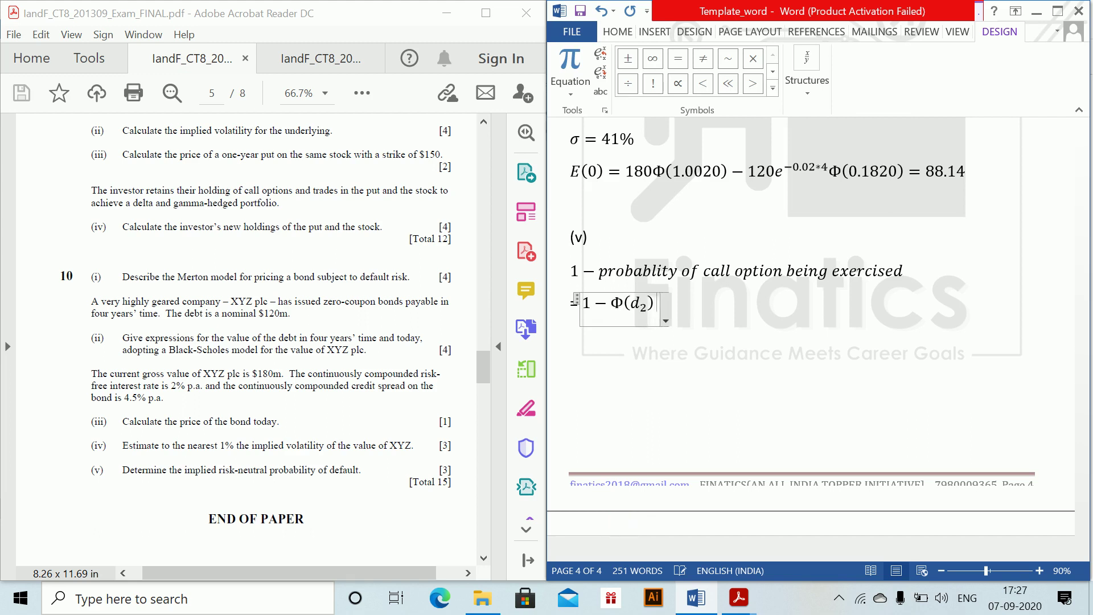
{"action": "type", "text": "1-0.5819"}
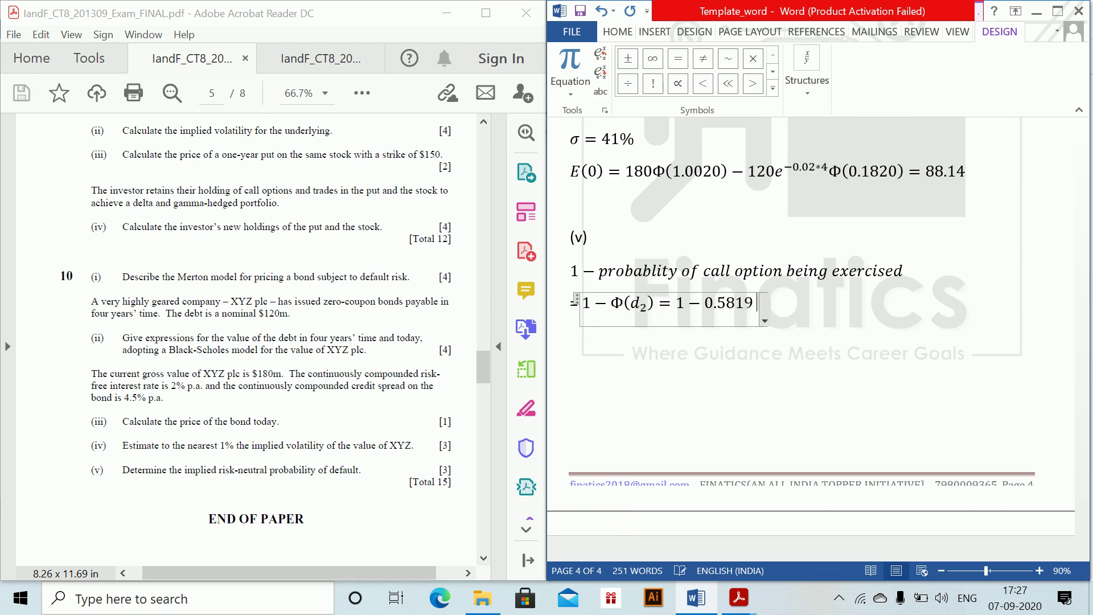
{"action": "type", "text": " = 0.41"}
{"action": "type", "text": "81"}
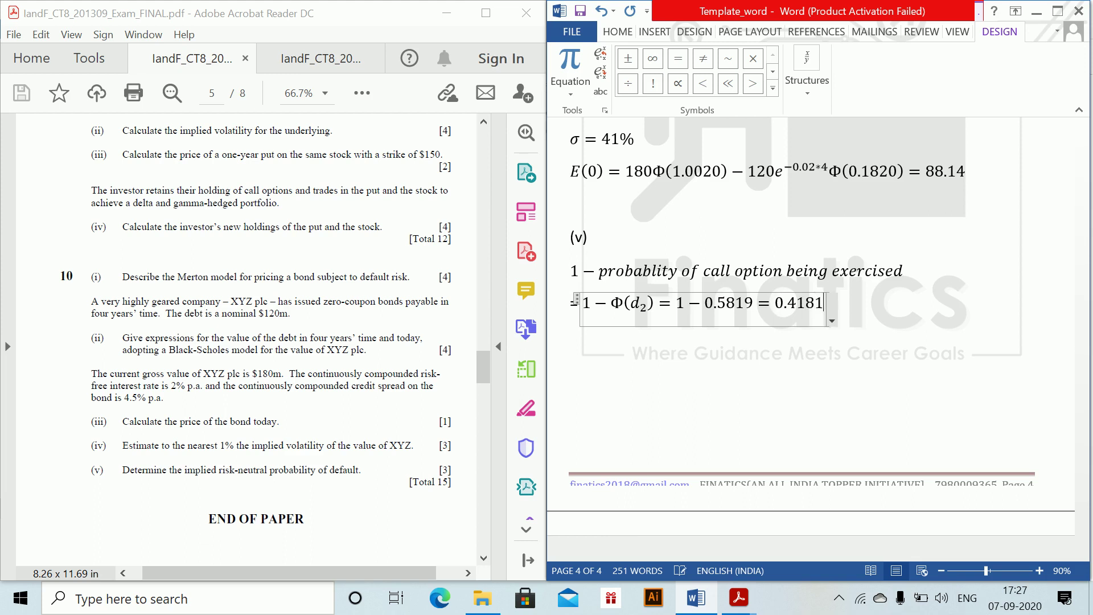
{"action": "key", "text": "Return"}
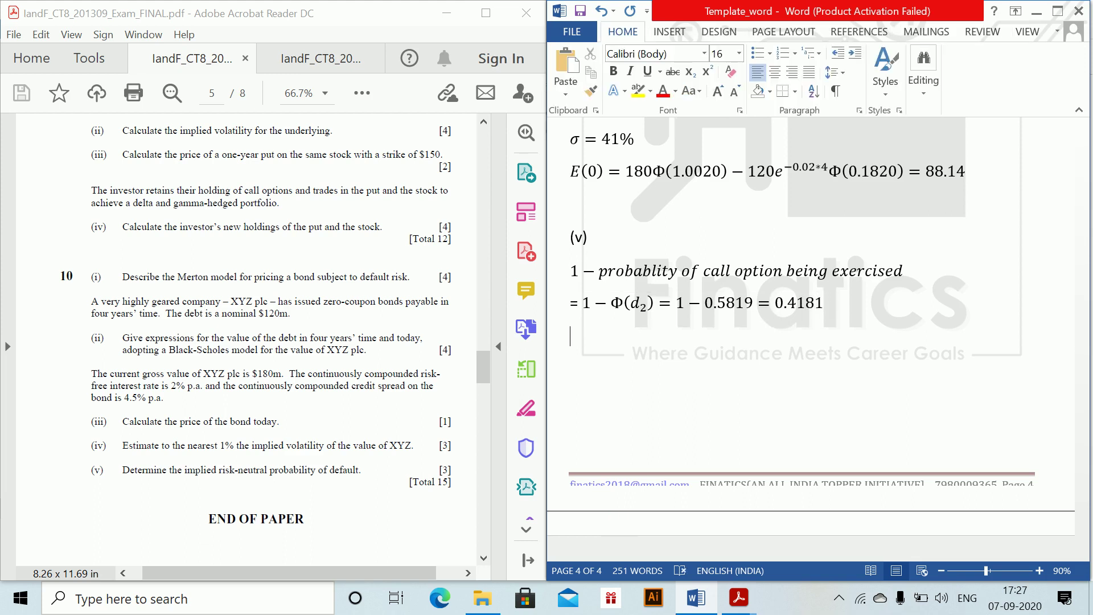
{"action": "mouse_move", "coordinate": [620, 524]}
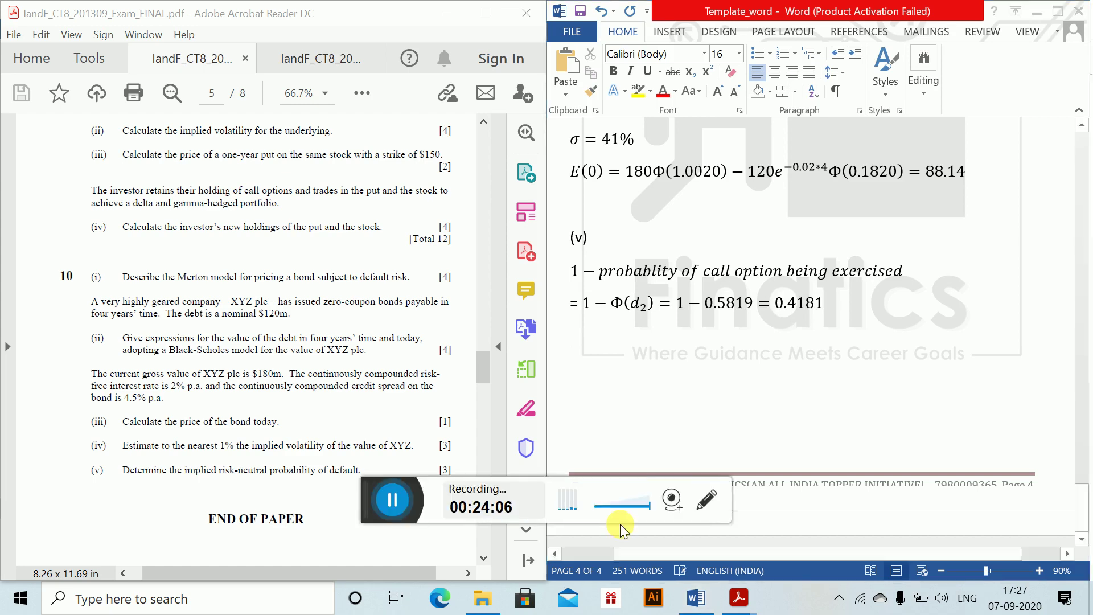